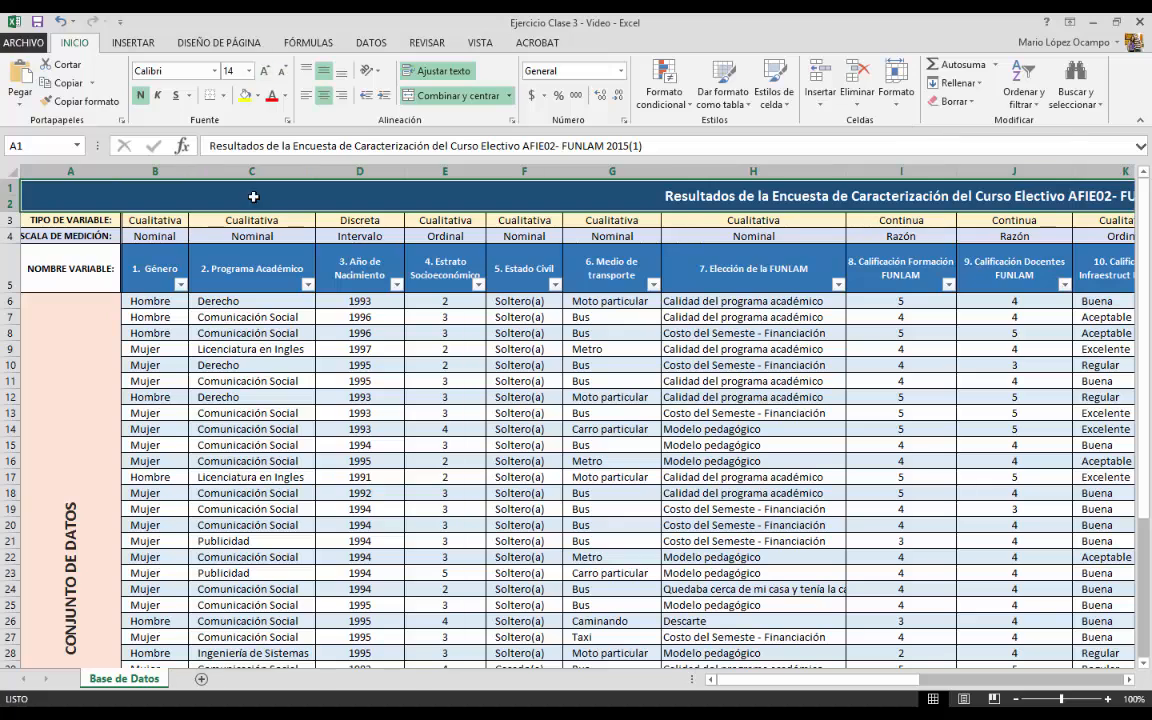
Step: Examine the variable names, types and measurement scales in the table's header rows, and the filter options of 1. Género
left_click_drag(152, 268, 1124, 262)
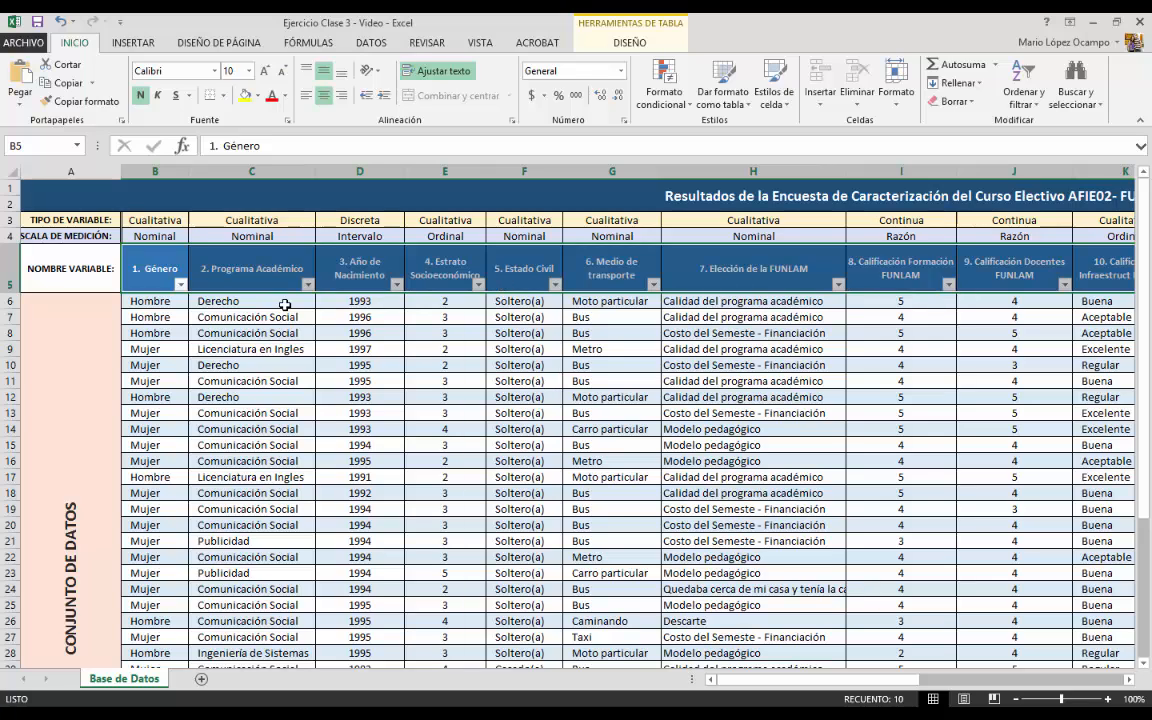
left_click(181, 286)
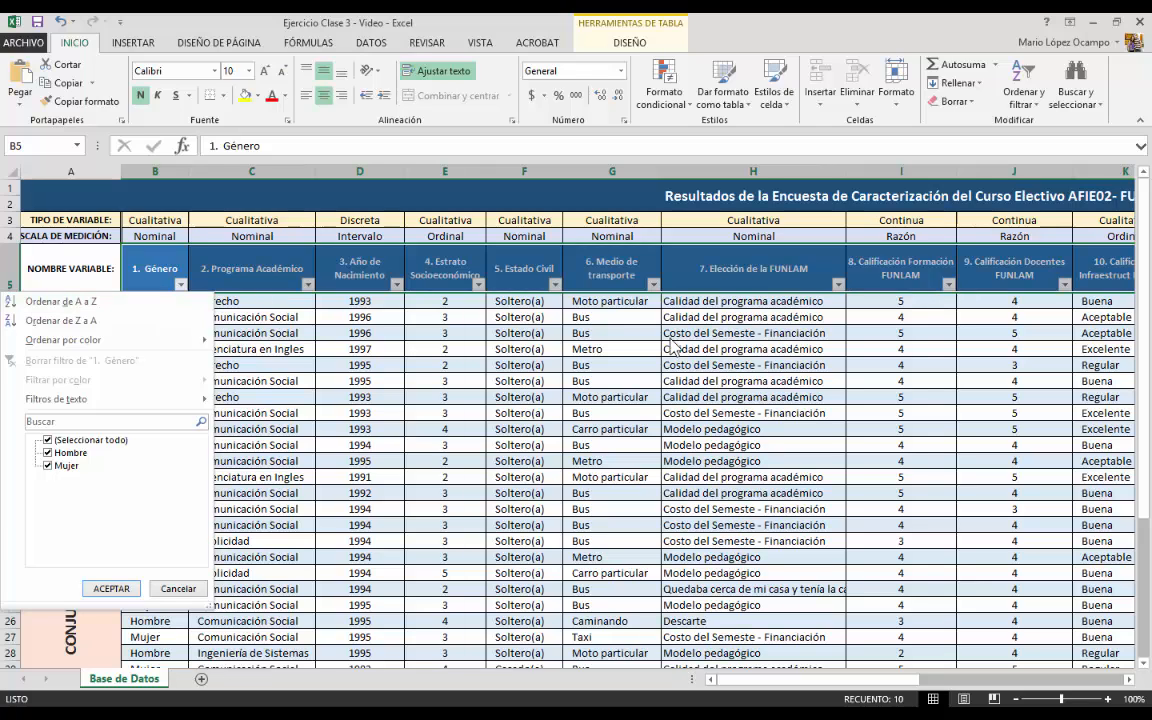
left_click(590, 357)
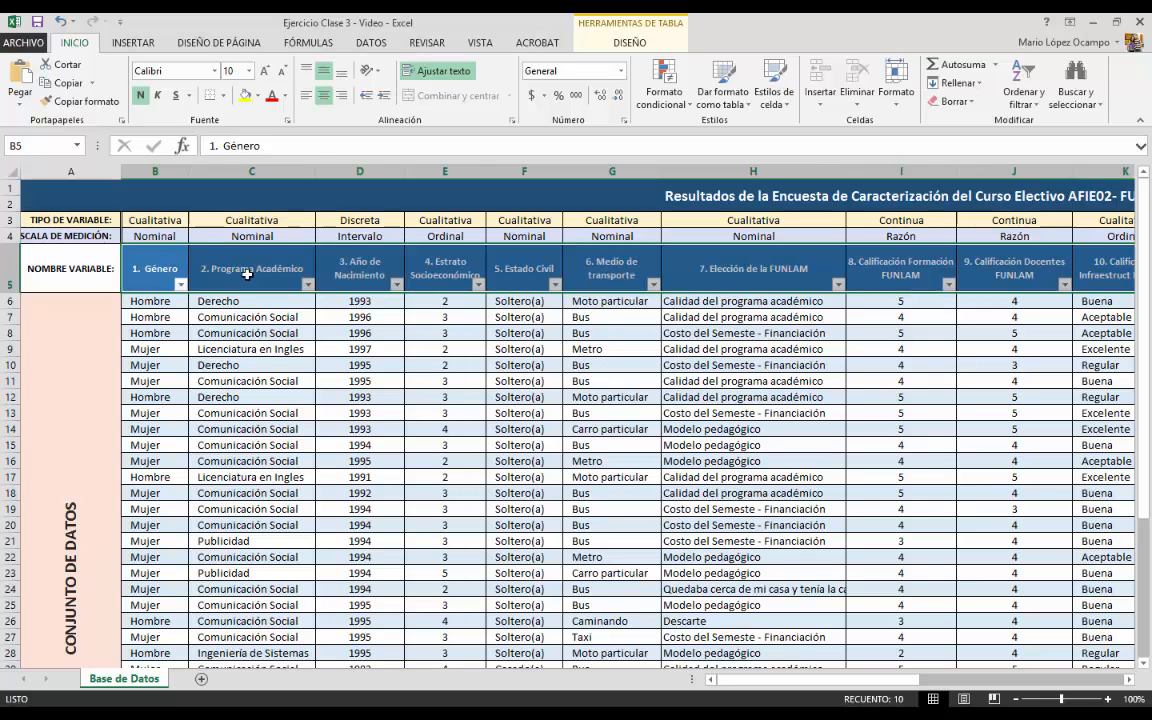
left_click(224, 250)
left_click(242, 235)
left_click(240, 220)
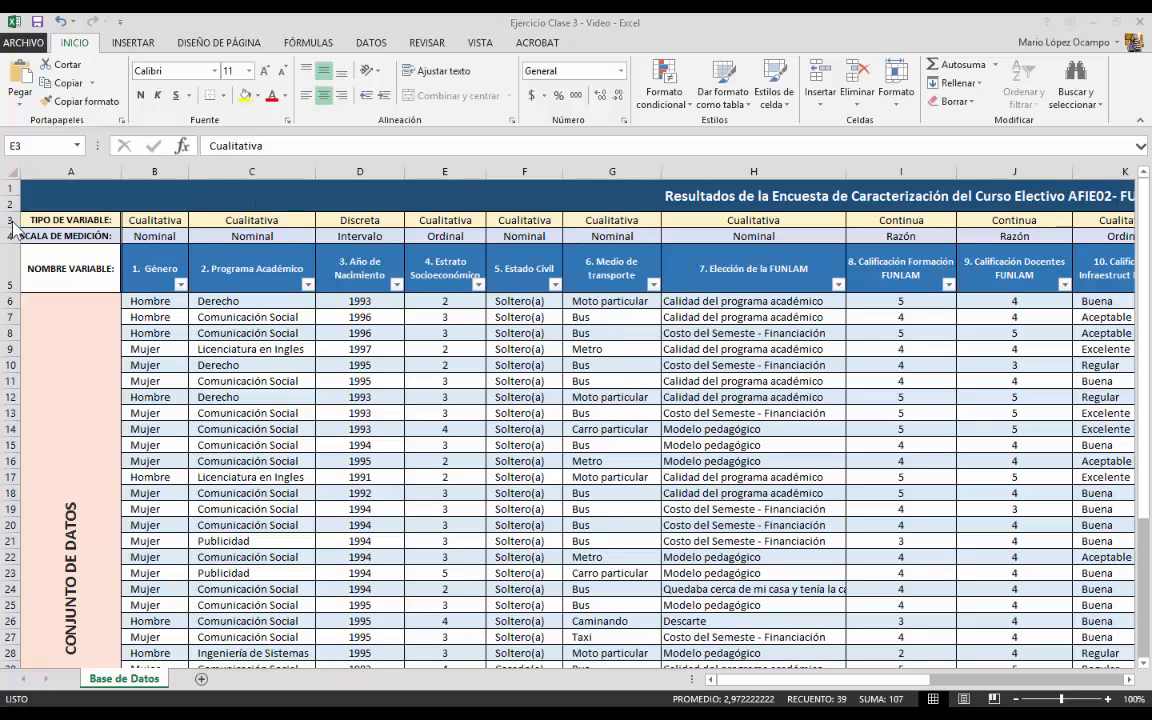
left_click(158, 266)
left_click_drag(158, 268, 118, 240)
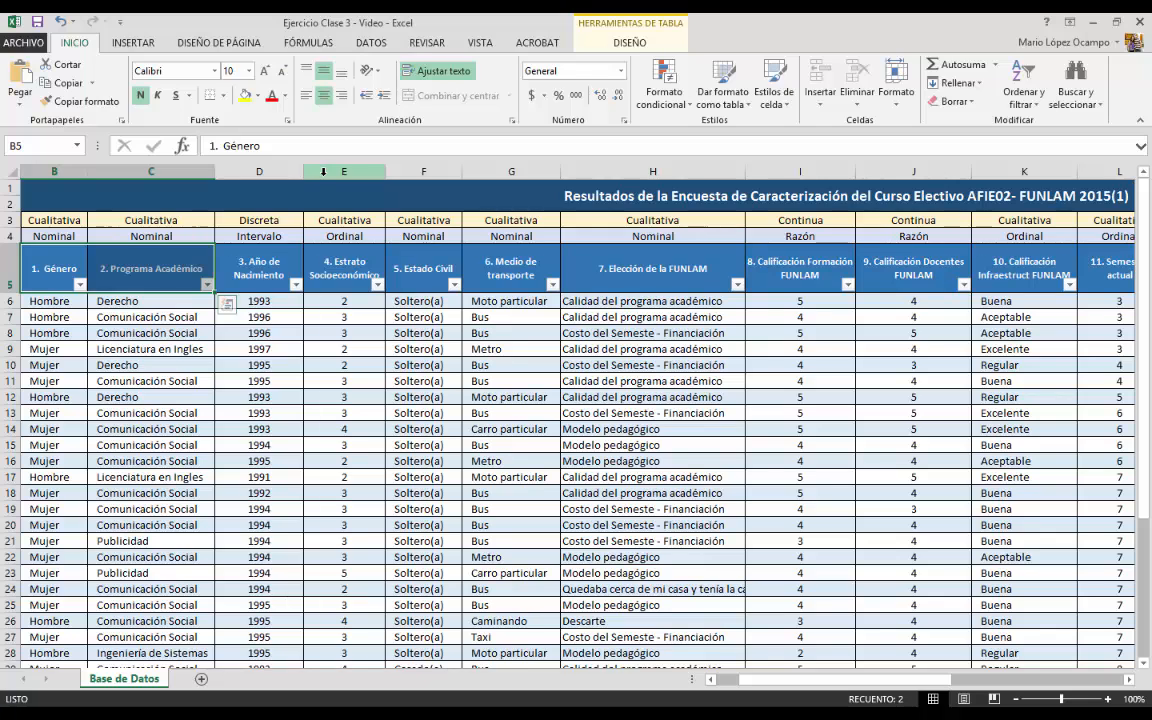
Step: Insert a new column between 3. Año de Nacimiento and 4. Estrato Socioeconómico
left_click(289, 275)
left_click(338, 275)
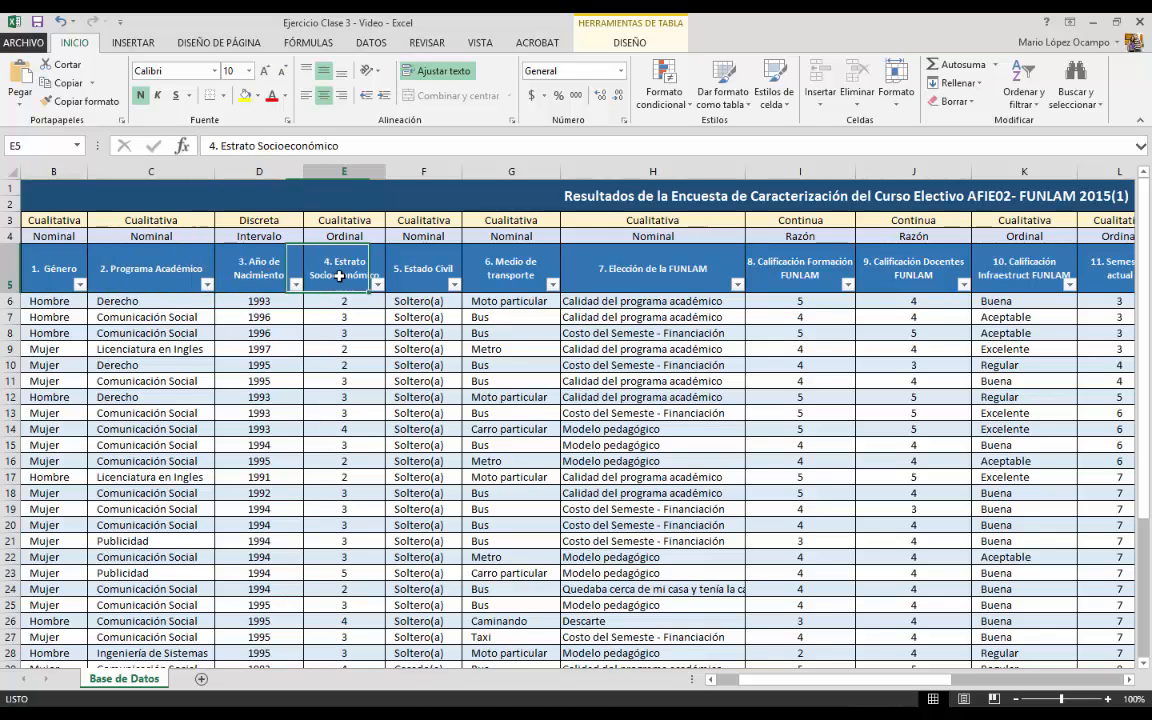
left_click(263, 265)
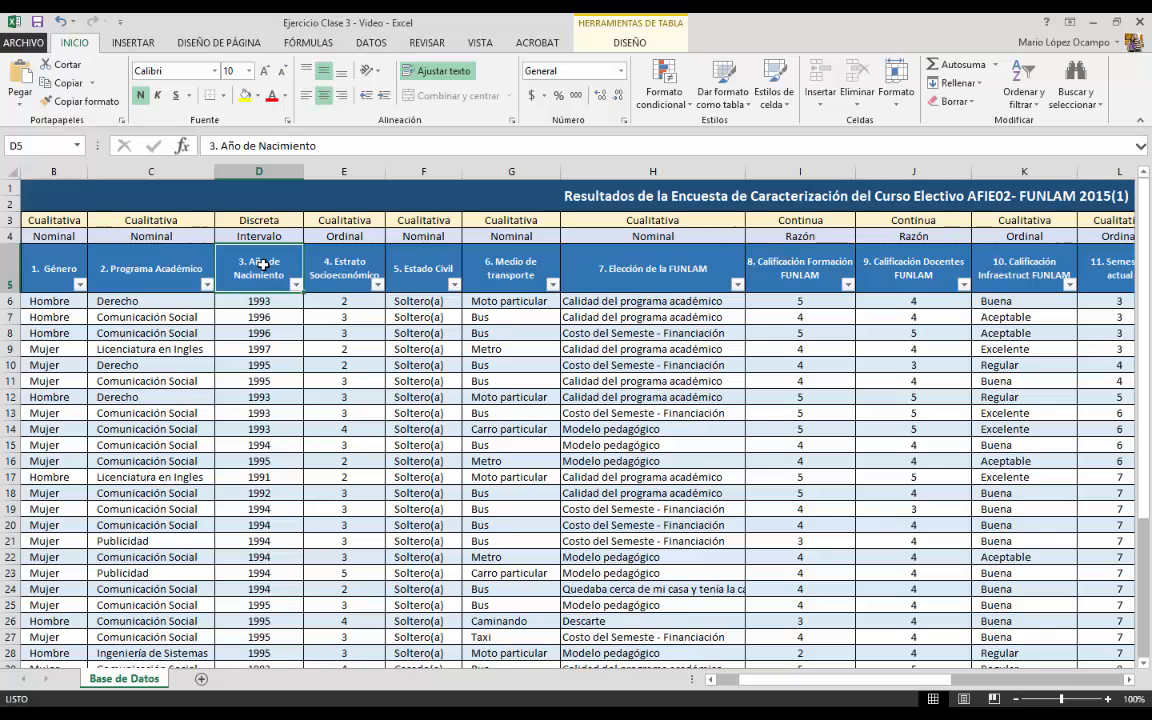
left_click(344, 172)
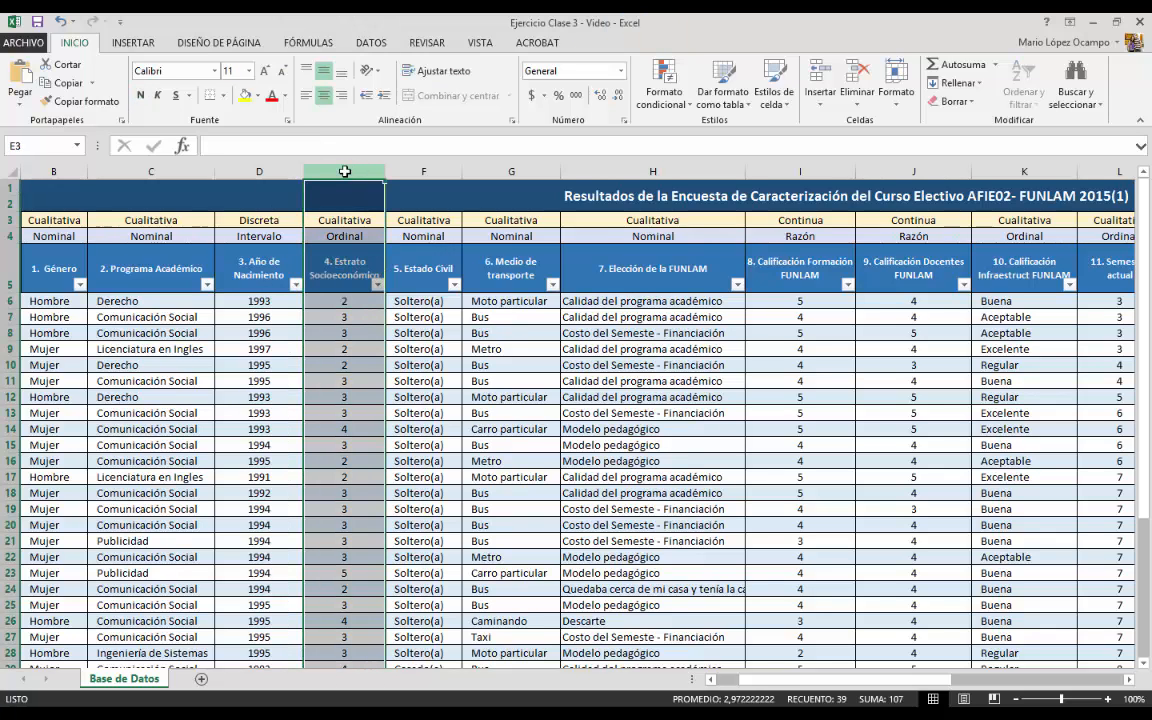
right_click(344, 172)
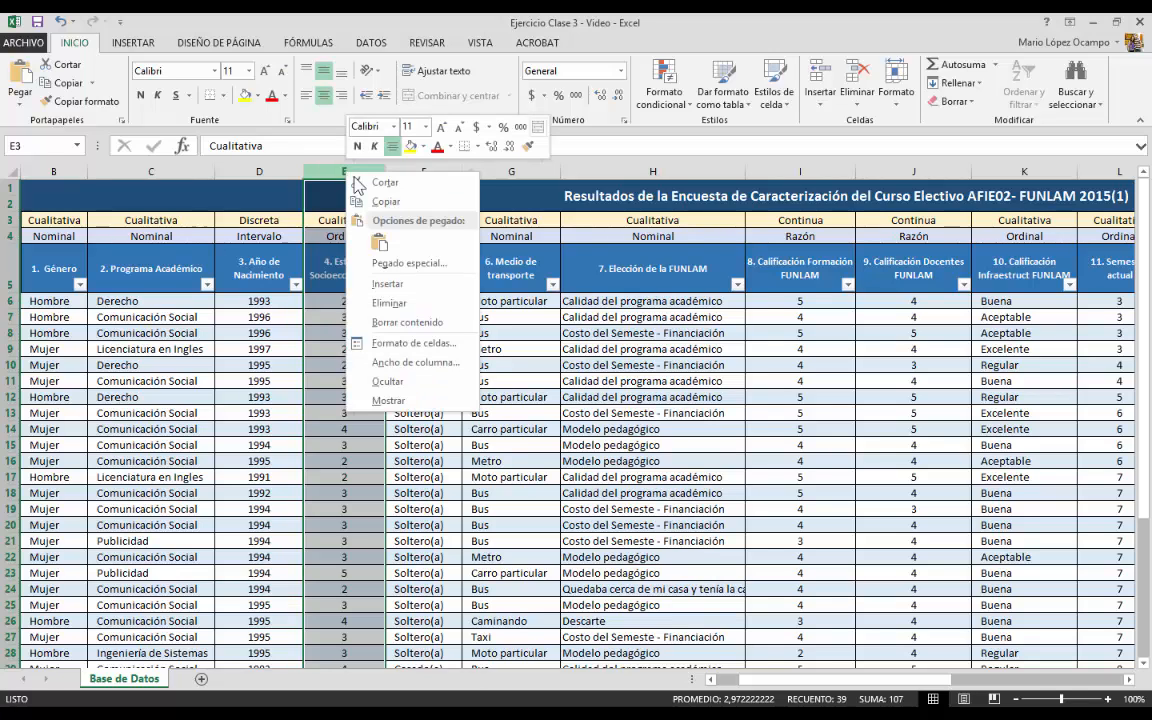
left_click(406, 285)
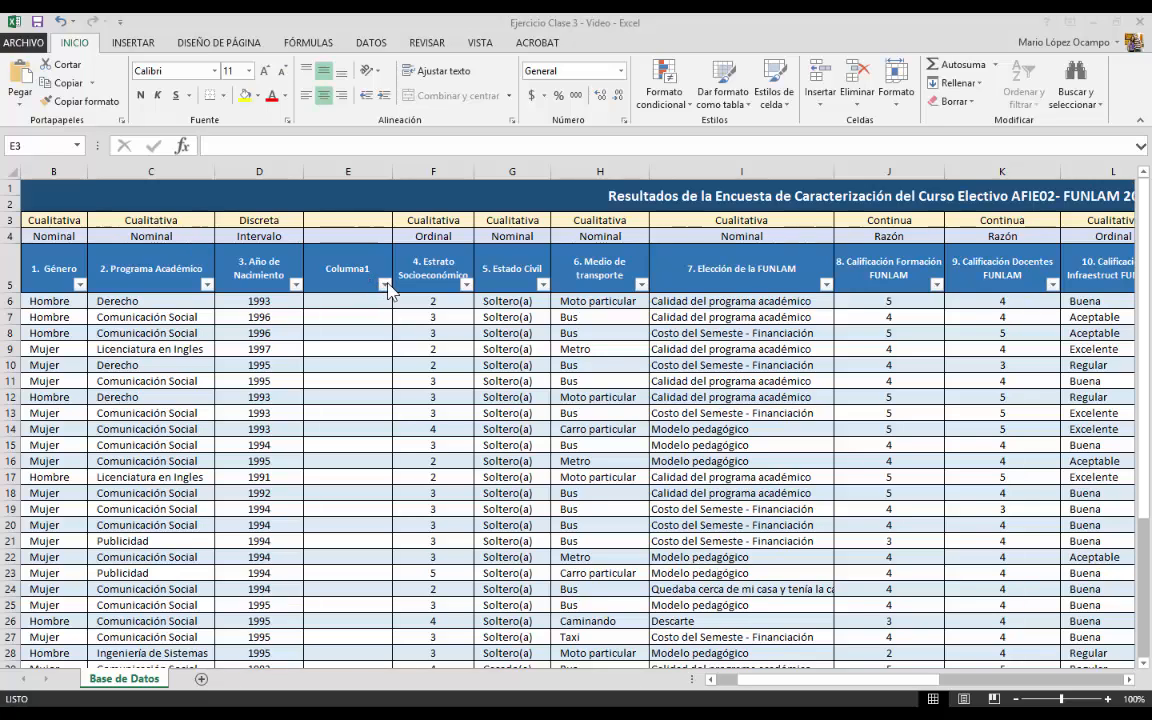
Step: Rename the header of the inserted column, Columna1, as 3.1 Edad
left_click(328, 241)
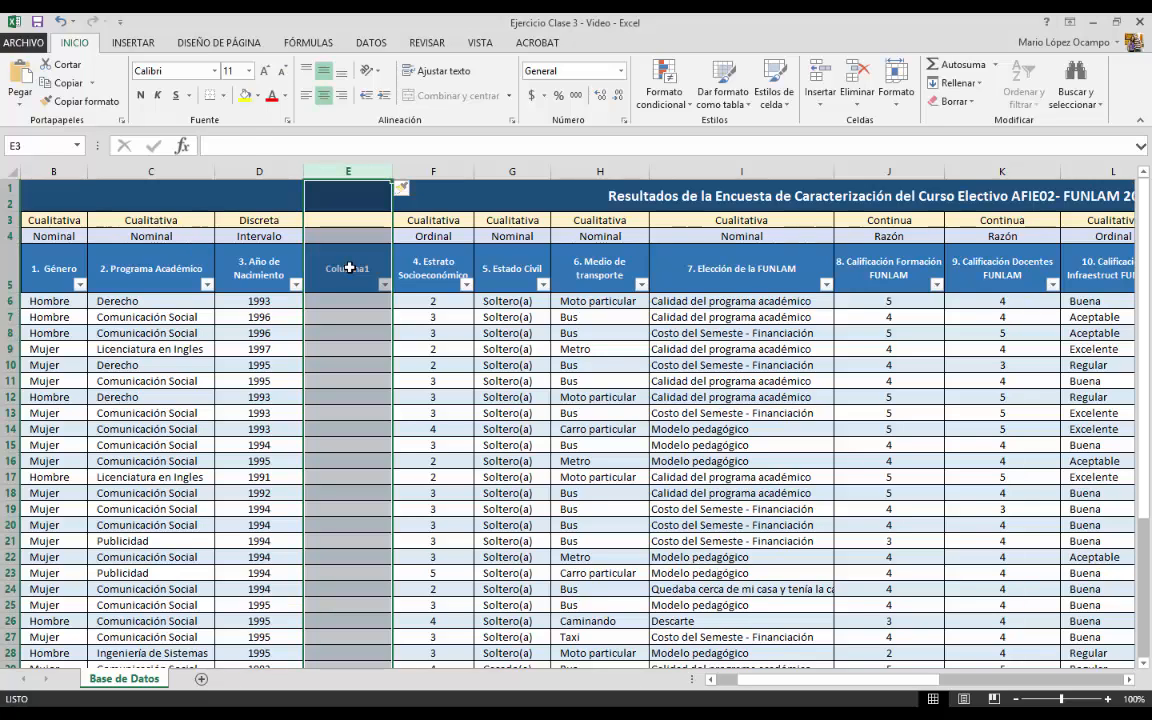
double_click(364, 268)
left_click_drag(364, 268, 313, 268)
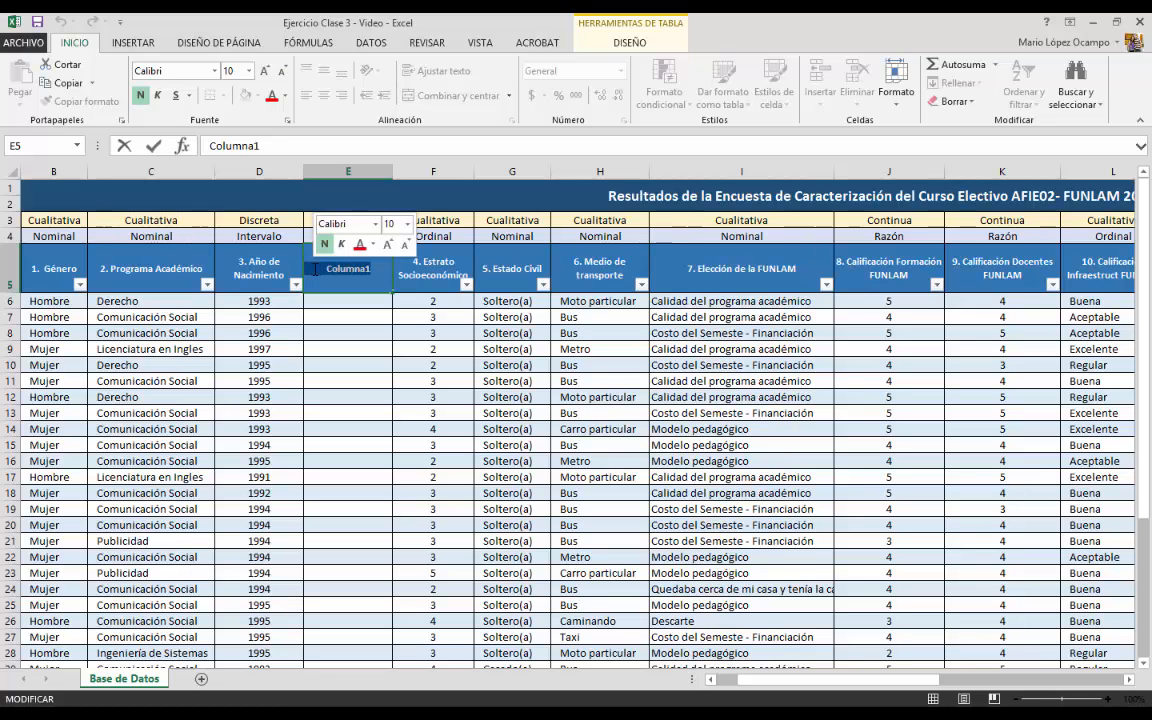
type("3.1")
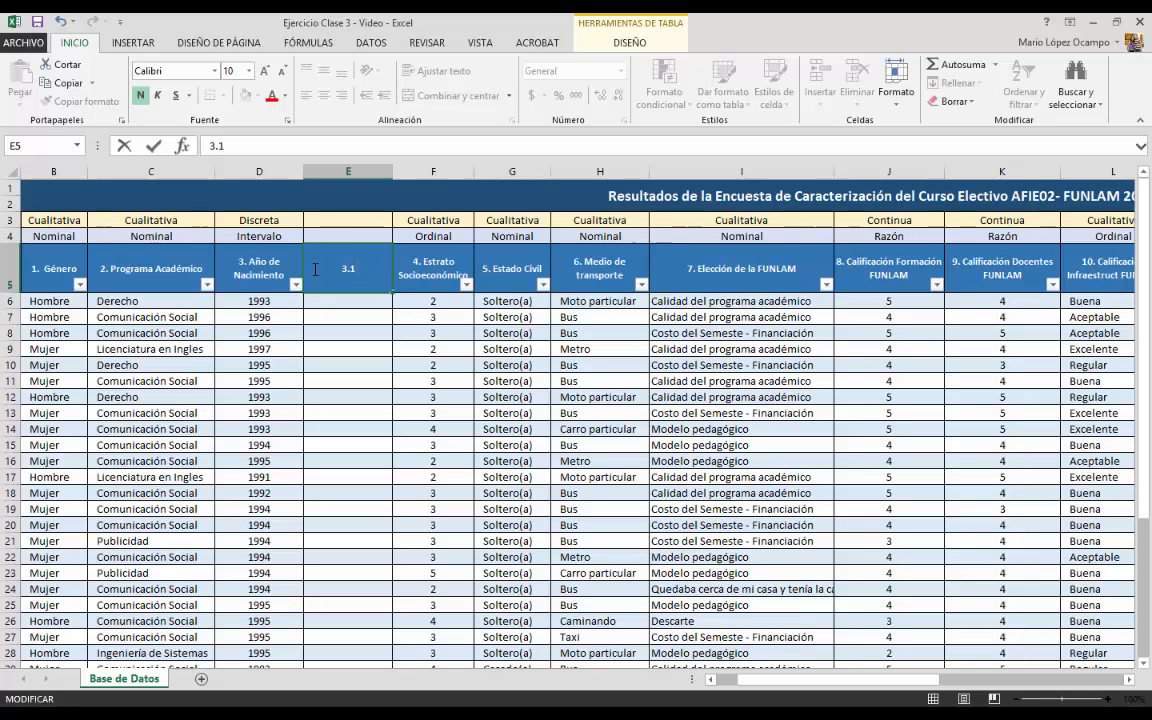
type("Edad")
Step: Enter Discreta as the variable type and Razón as the measurement scale above the 3.1 Edad header
left_click(332, 215)
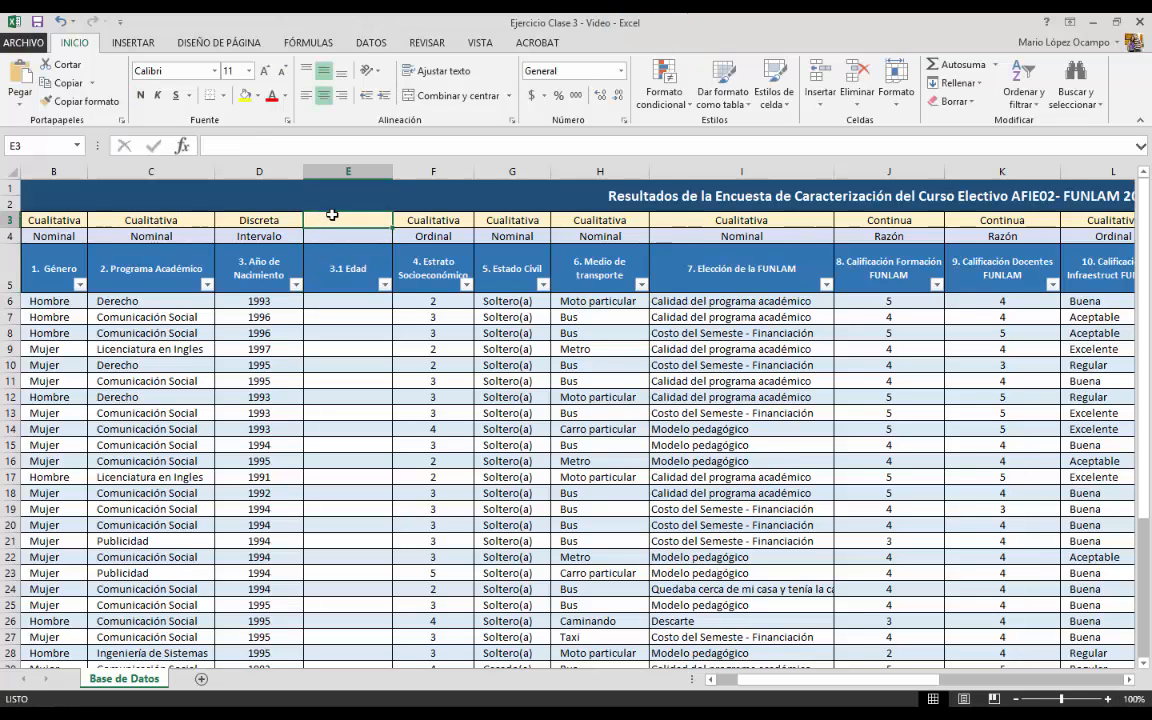
type("Di")
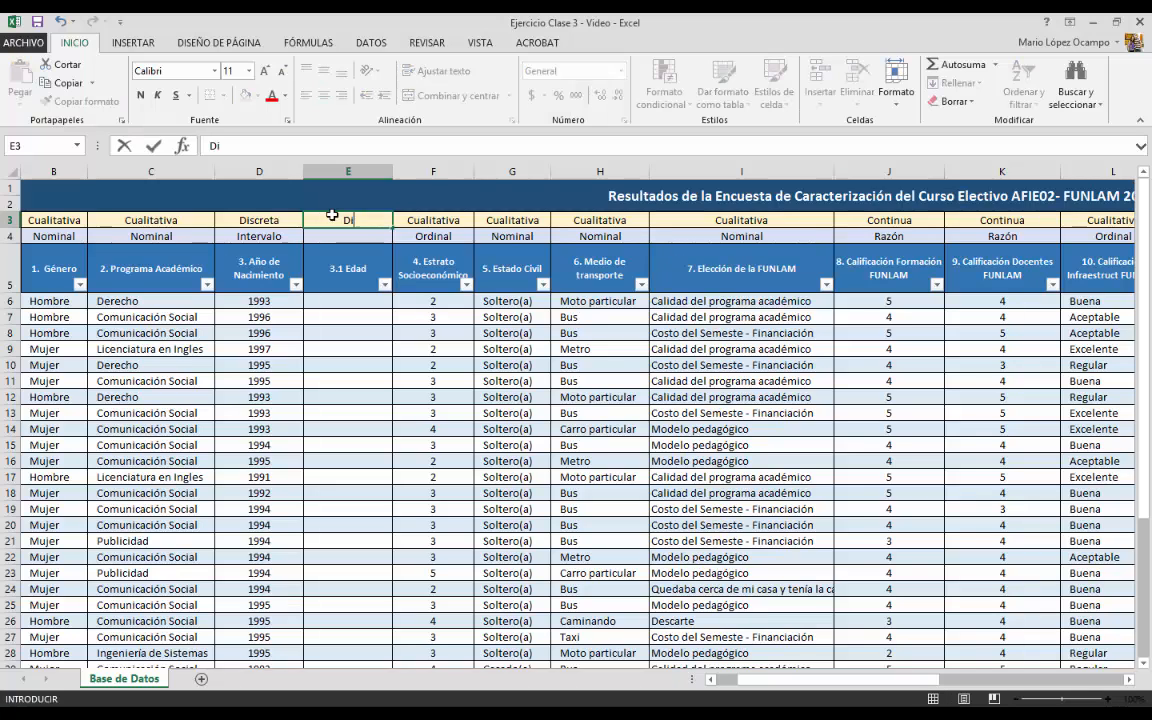
type("screta")
left_click(352, 233)
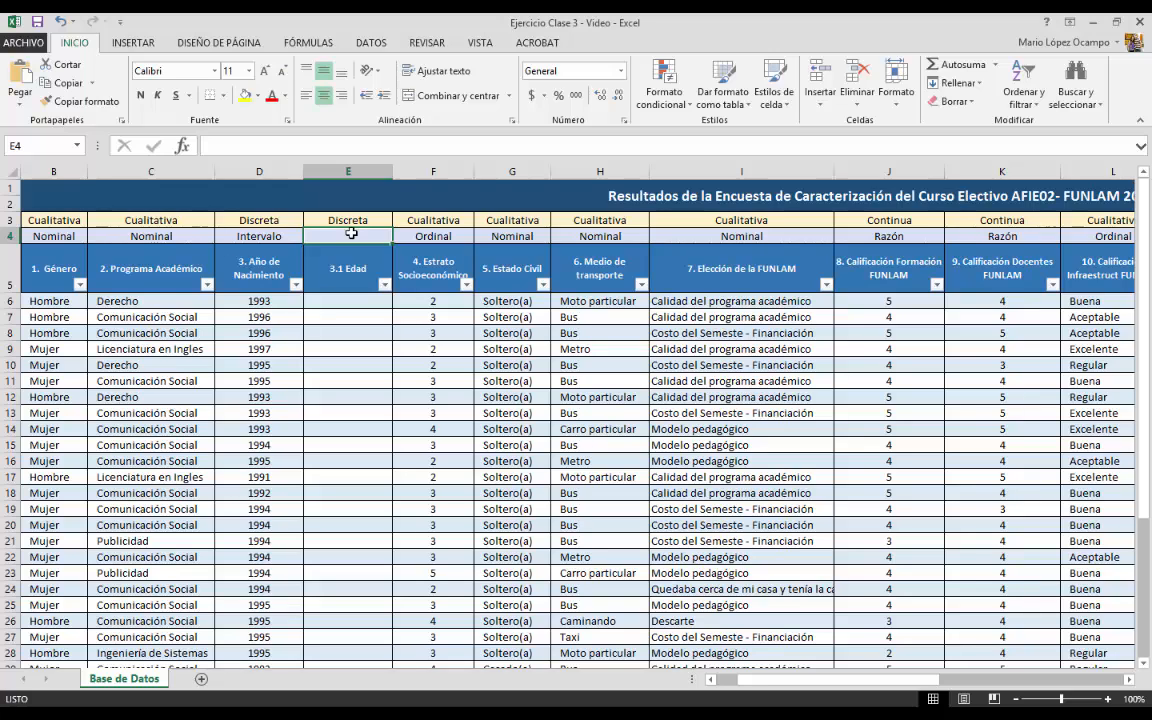
type("Razón")
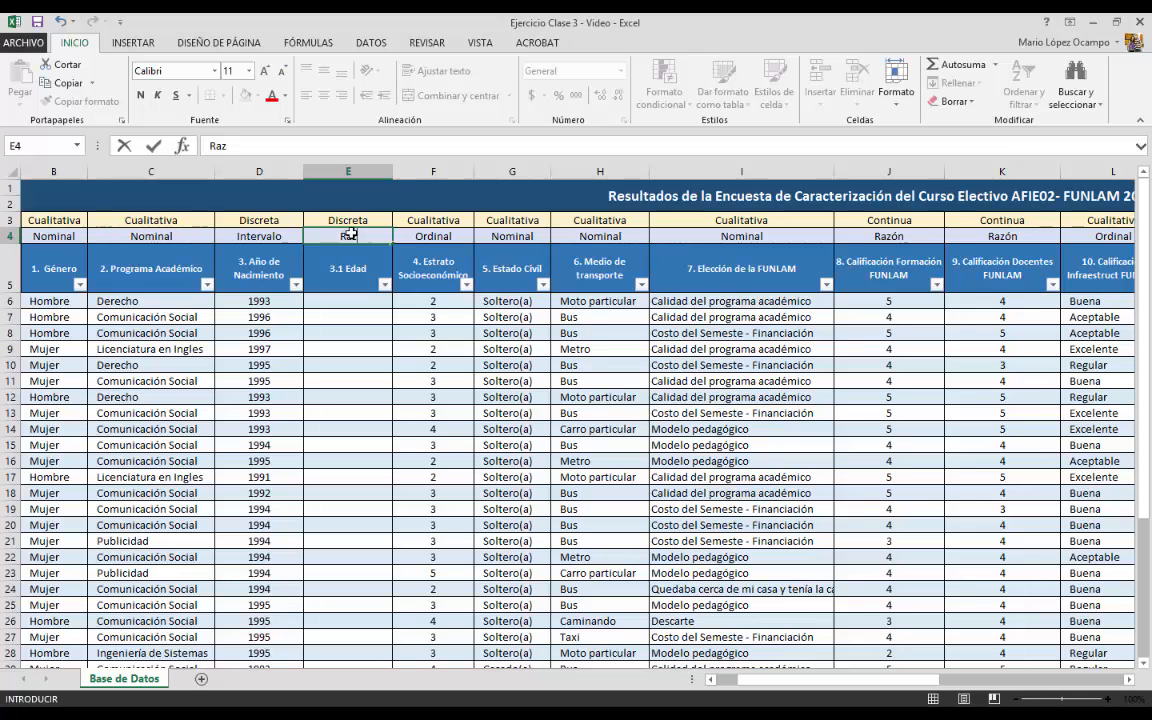
Step: Enter the formula =2015-[@[3. Año de Nacimiento]] in E6, the first cell of the 3.1 Edad column
left_click(364, 297)
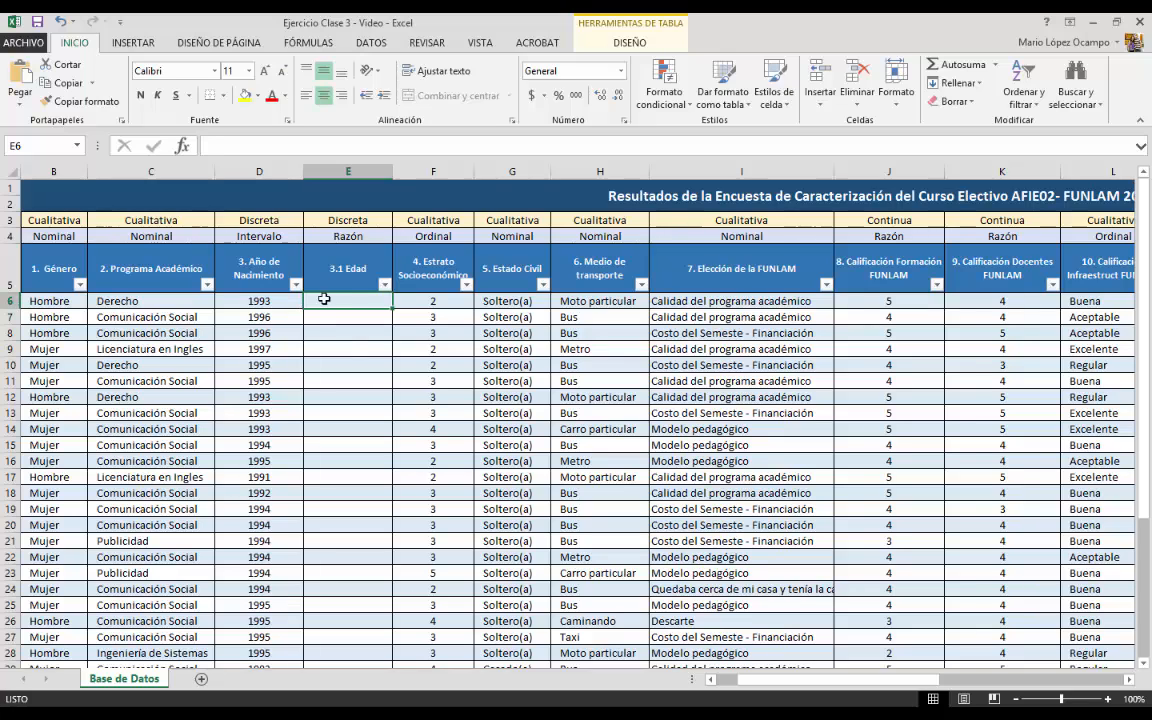
left_click(220, 150)
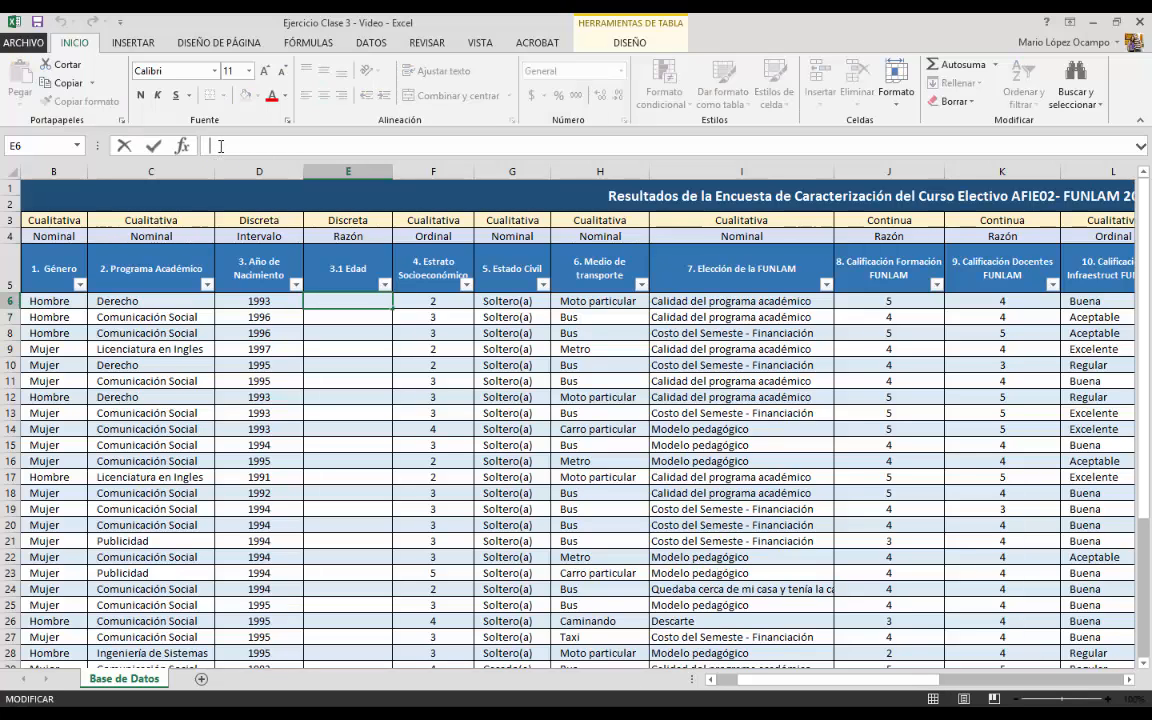
type("=")
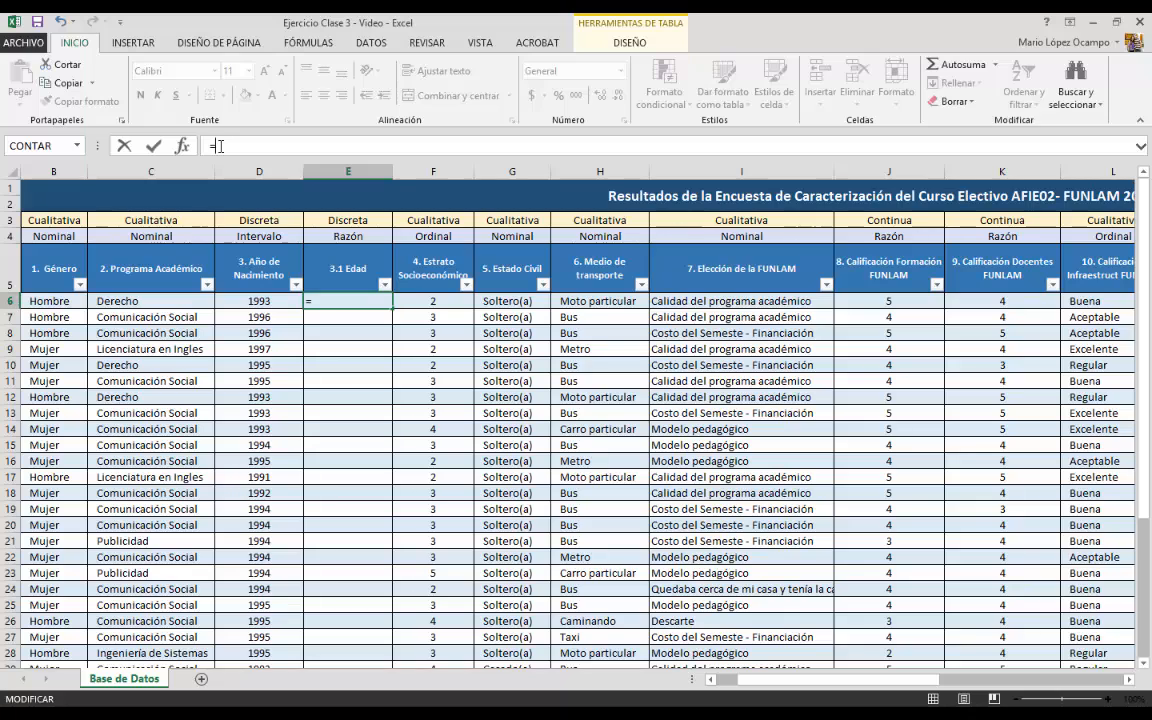
type("2015-")
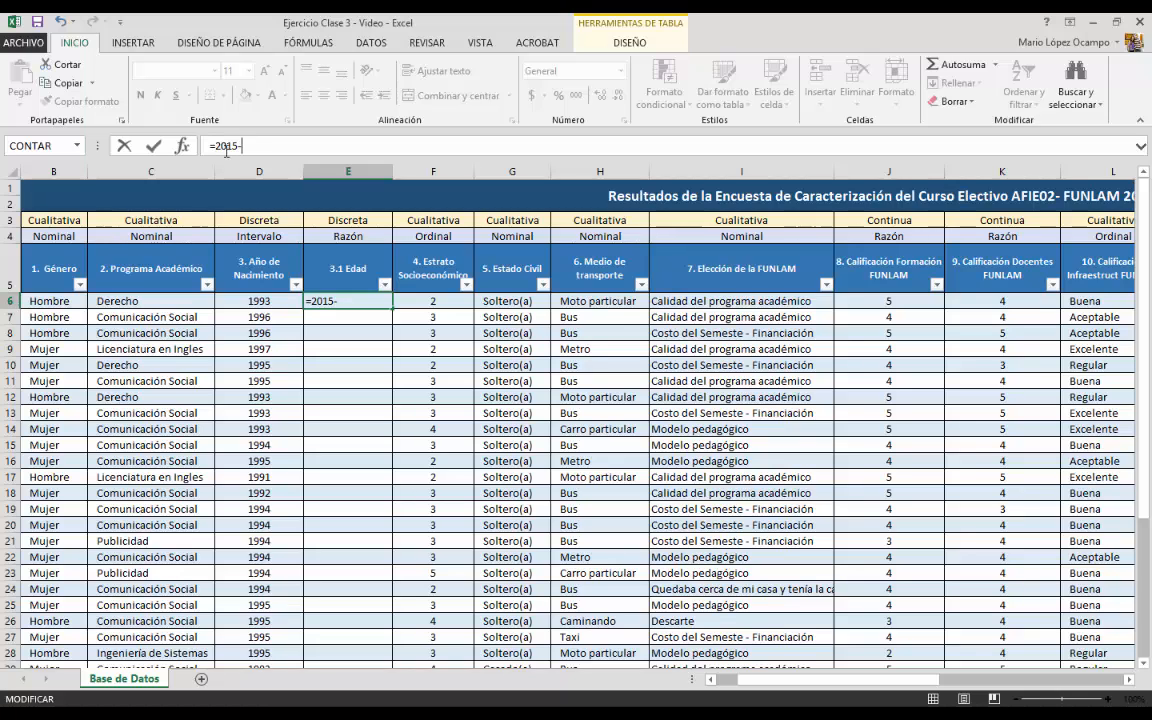
left_click(268, 303)
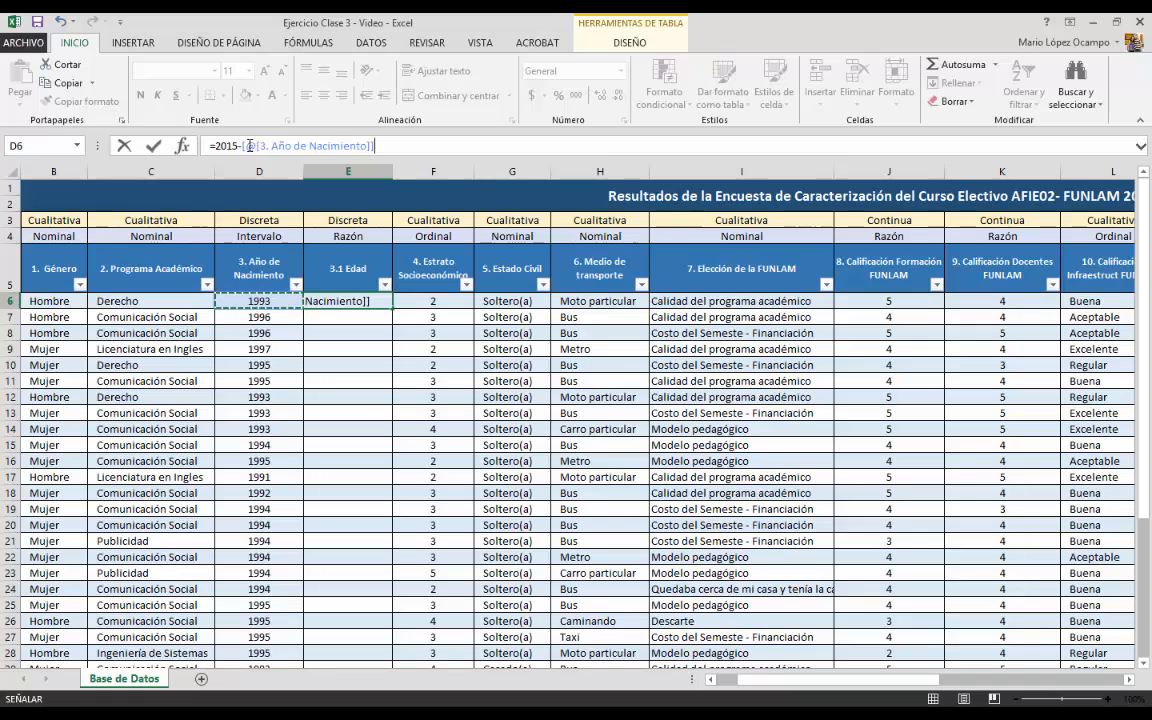
left_click_drag(245, 147, 372, 147)
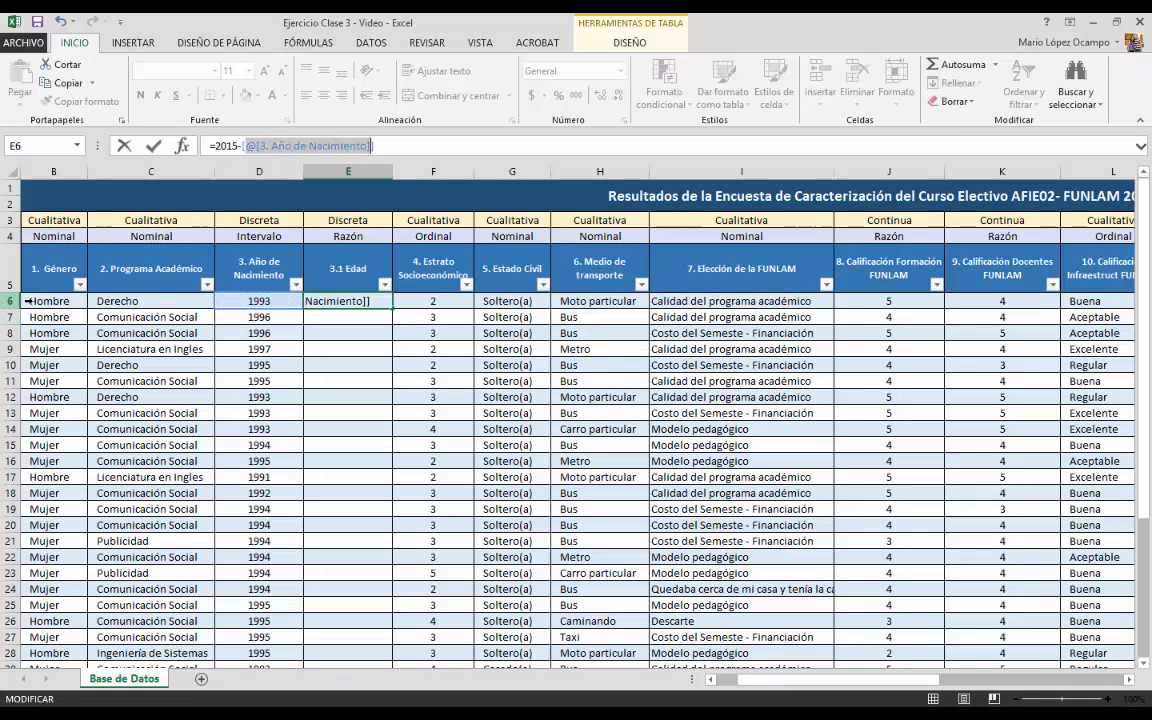
left_click(254, 147)
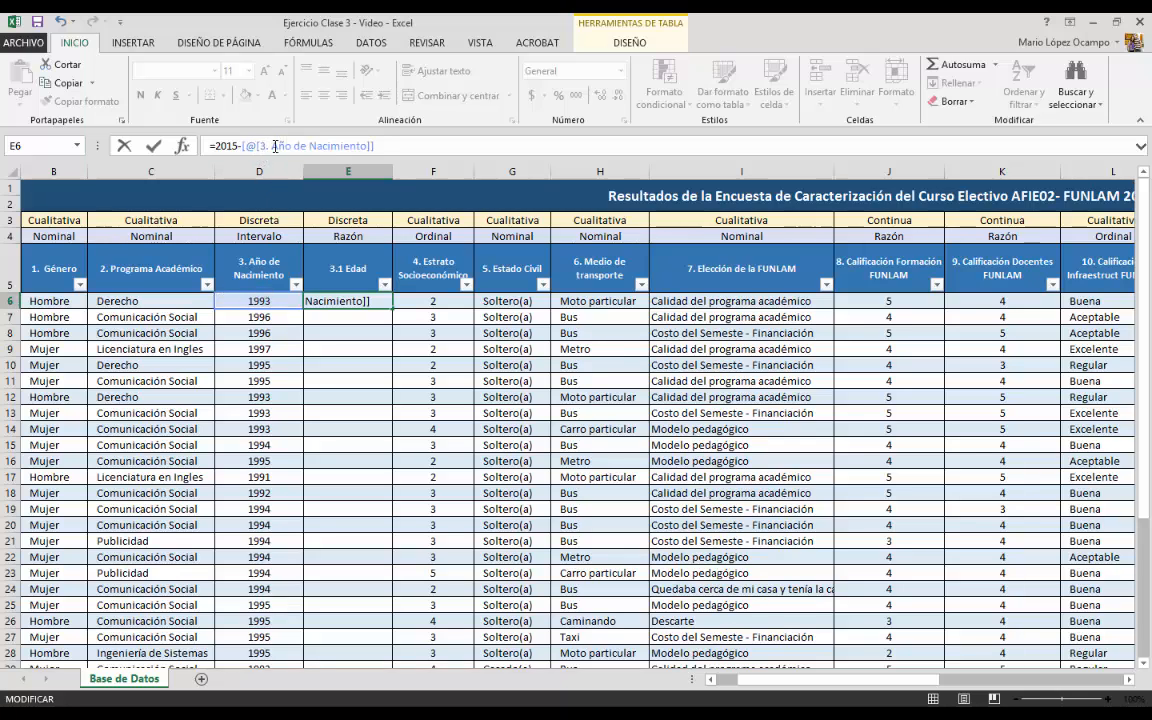
left_click_drag(258, 146, 366, 146)
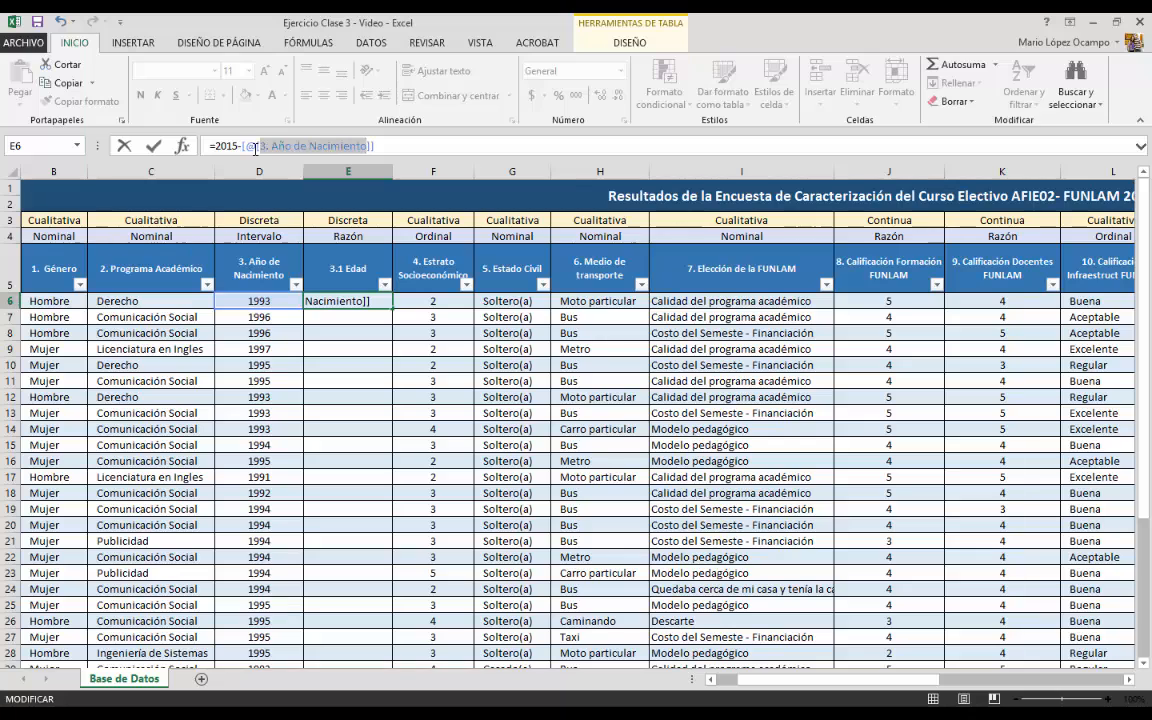
left_click_drag(248, 146, 254, 146)
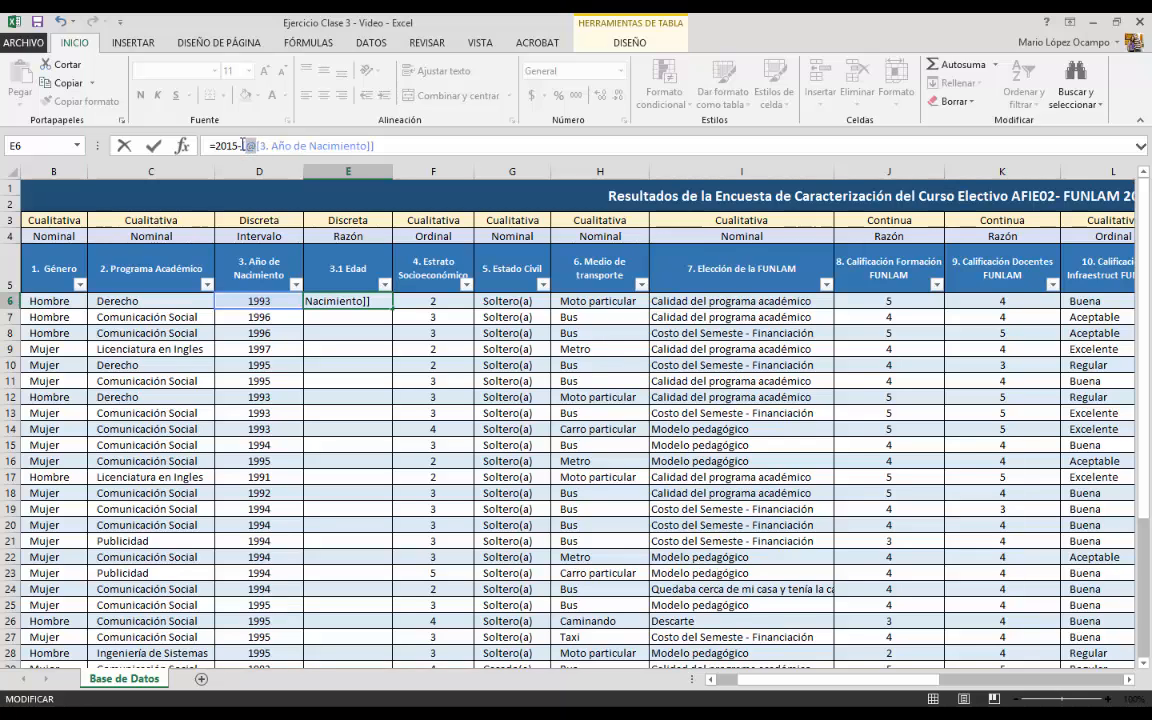
mouse_move(242, 146)
left_mouse_down()
mouse_move(374, 149)
mouse_move(244, 148)
left_mouse_up()
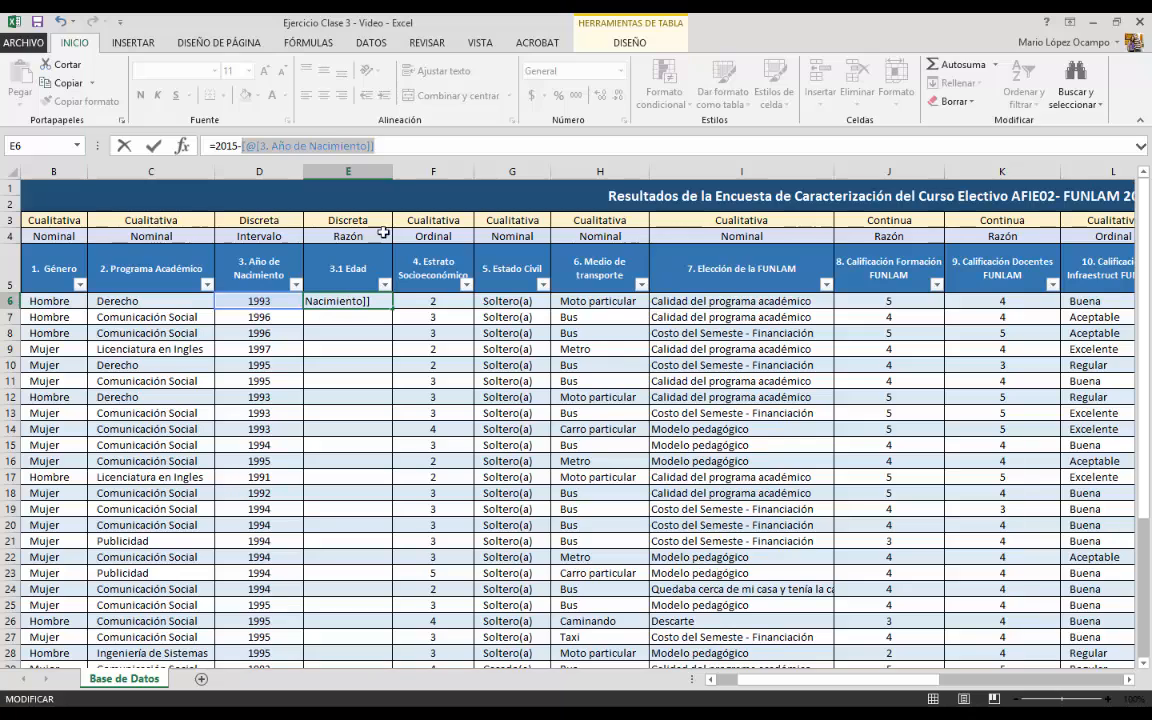
left_click(391, 146)
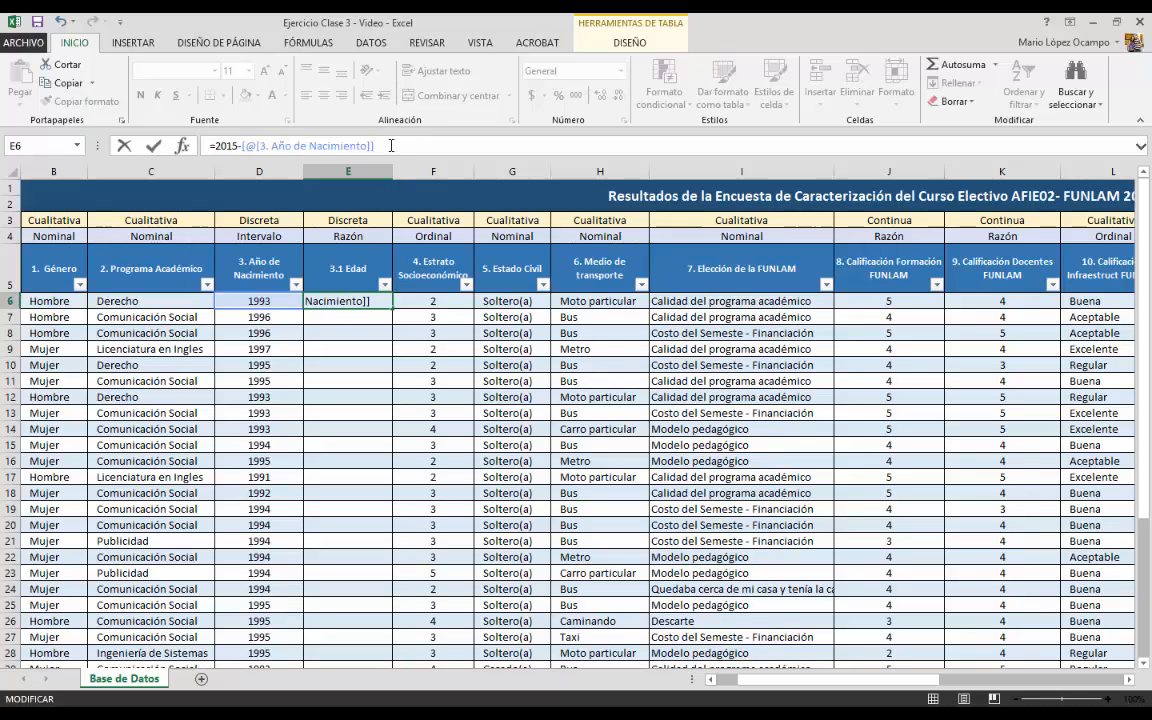
key("Return")
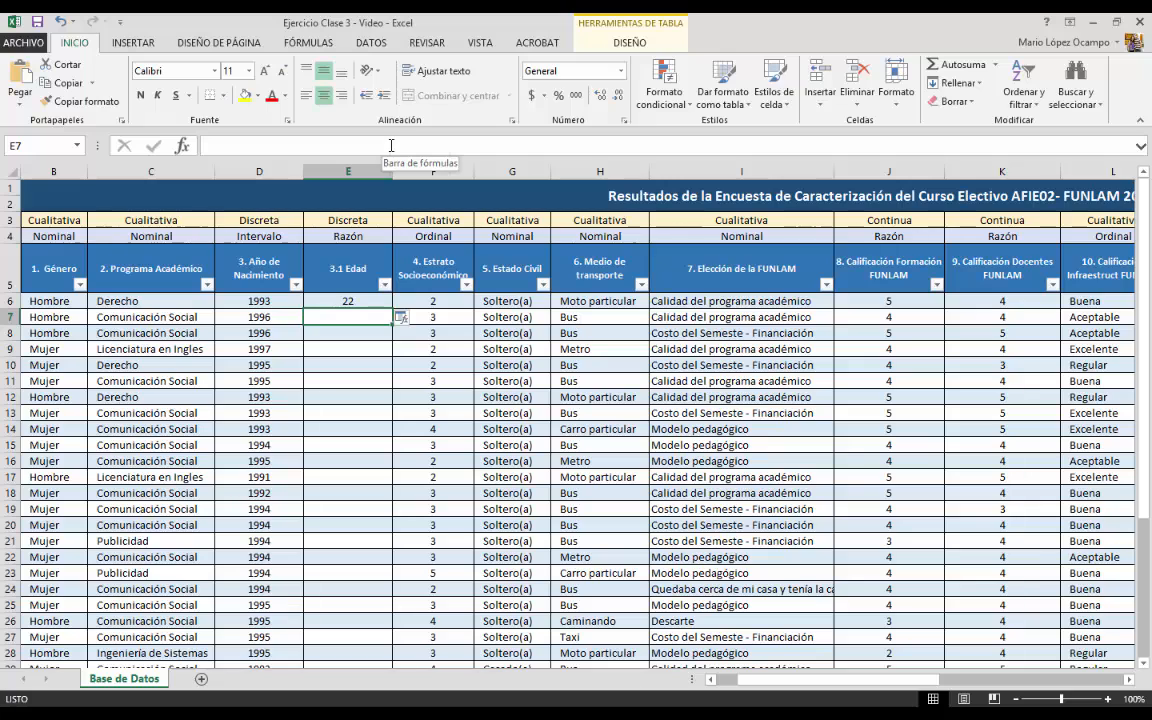
Step: Overwrite all cells of the 3.1 Edad column with the age formula and check the rows
left_click(405, 319)
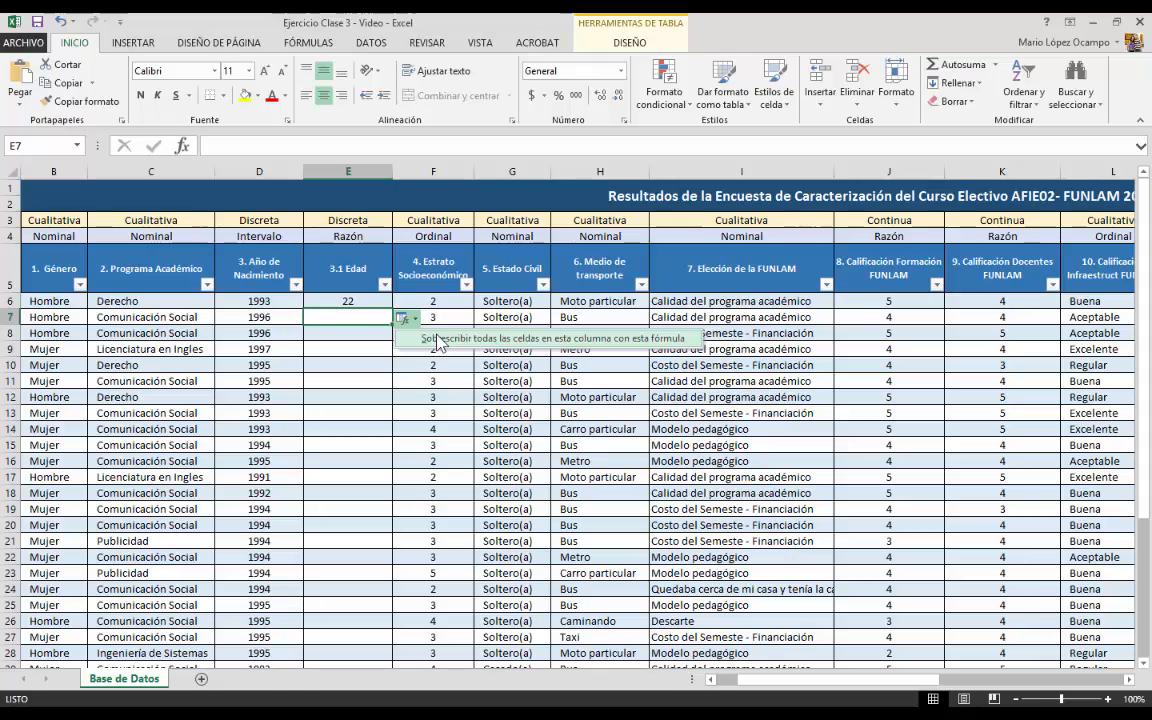
left_click(438, 341)
scroll(370, 380, "down", 8)
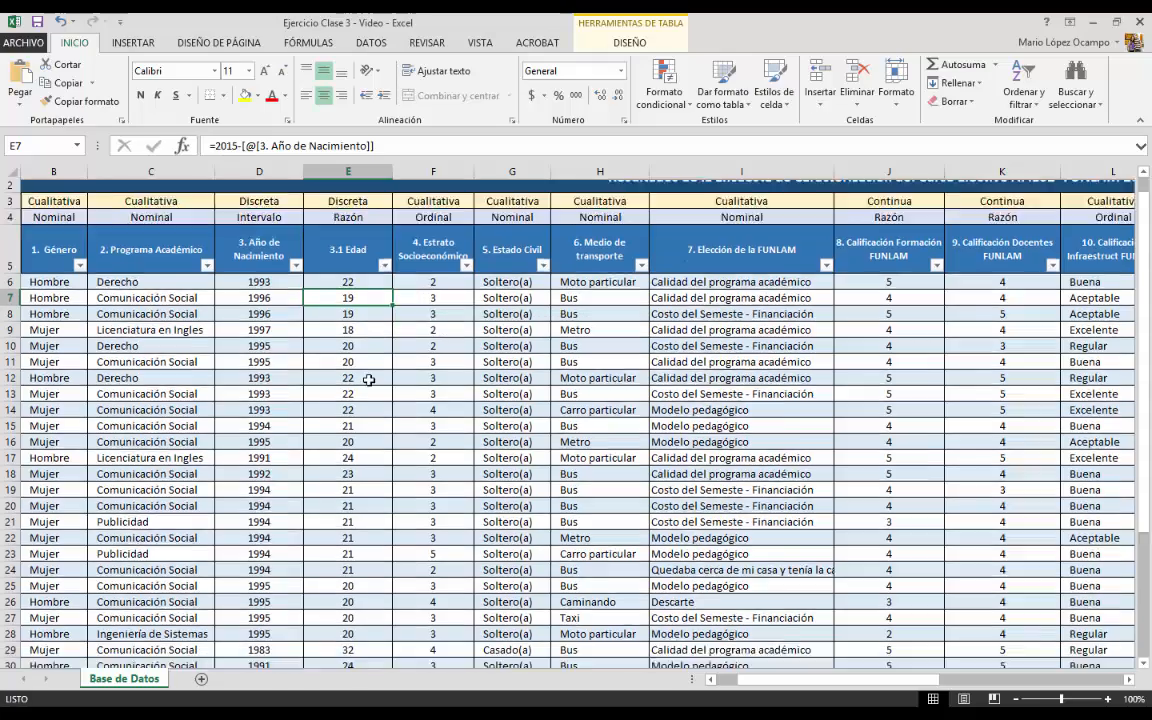
scroll(368, 386, "up", 8)
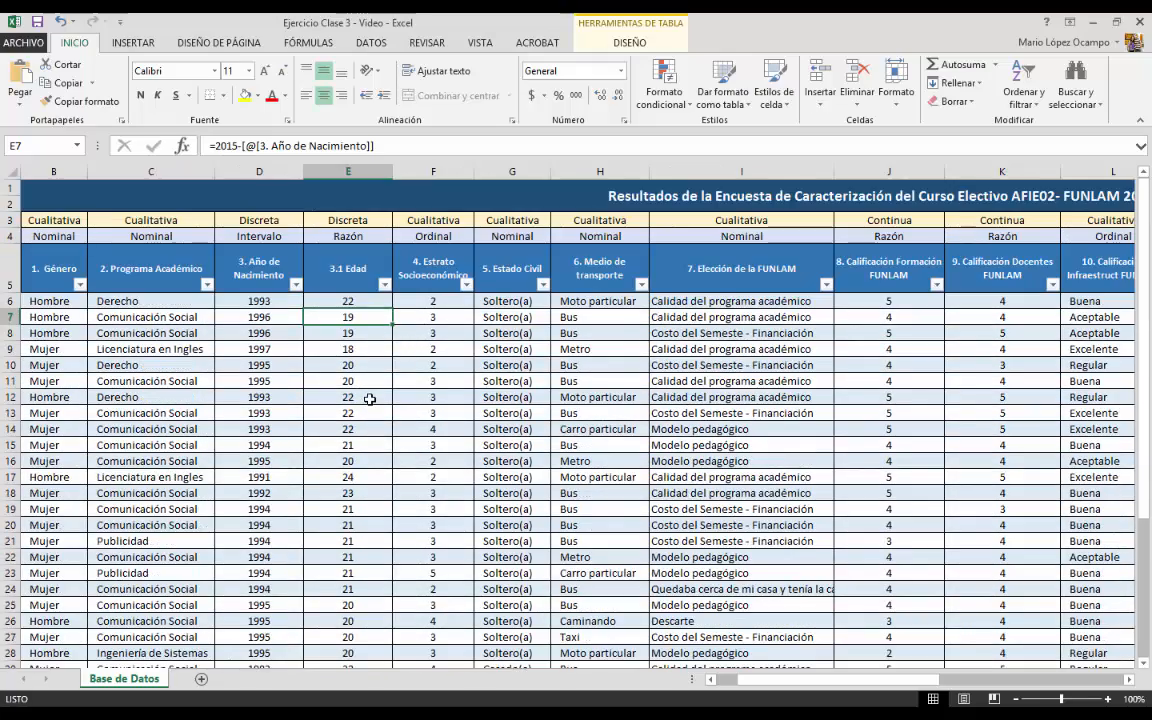
Step: Enter the label TOTAL DE REGISTROS in C44, below the last row of the survey table
scroll(370, 399, "down", 1)
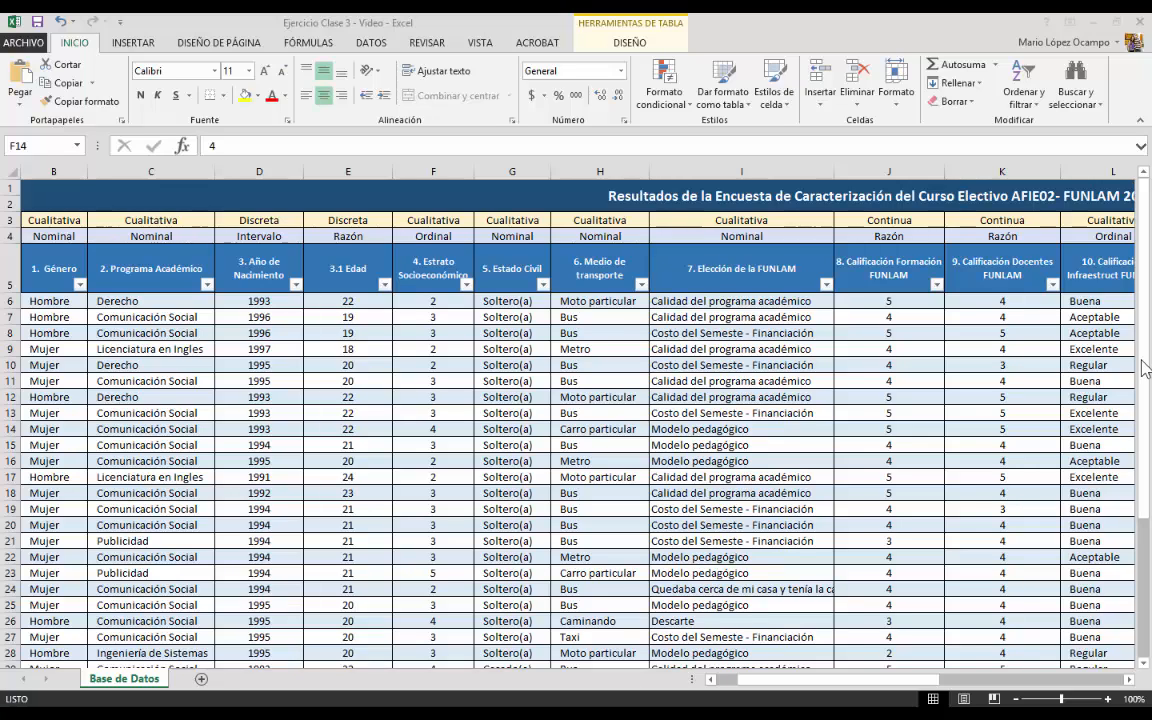
left_click_drag(1146, 368, 1146, 595)
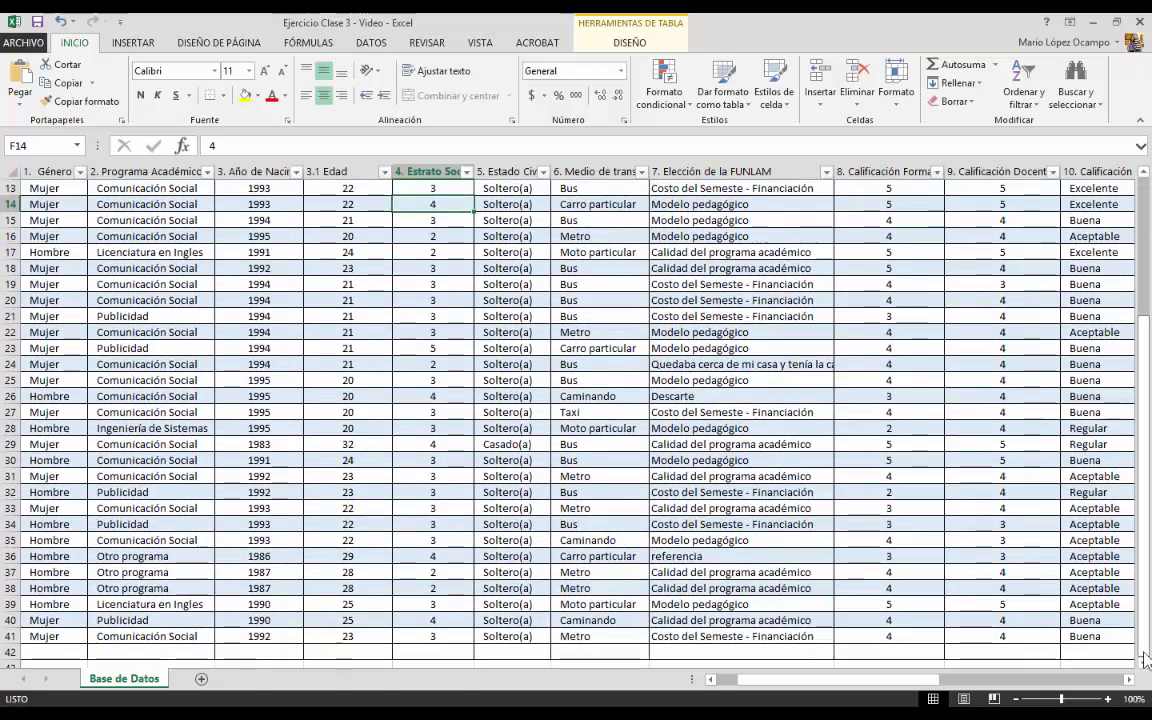
left_click(1145, 663)
left_click(1145, 663)
left_click(1145, 663)
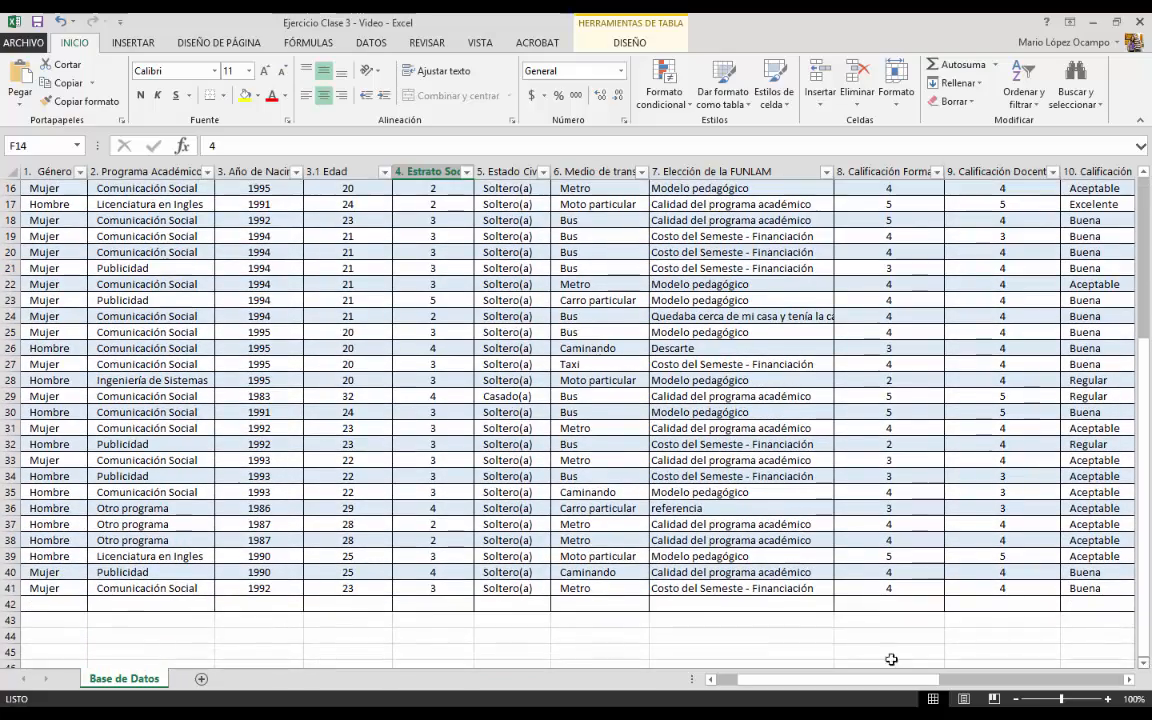
left_click(109, 643)
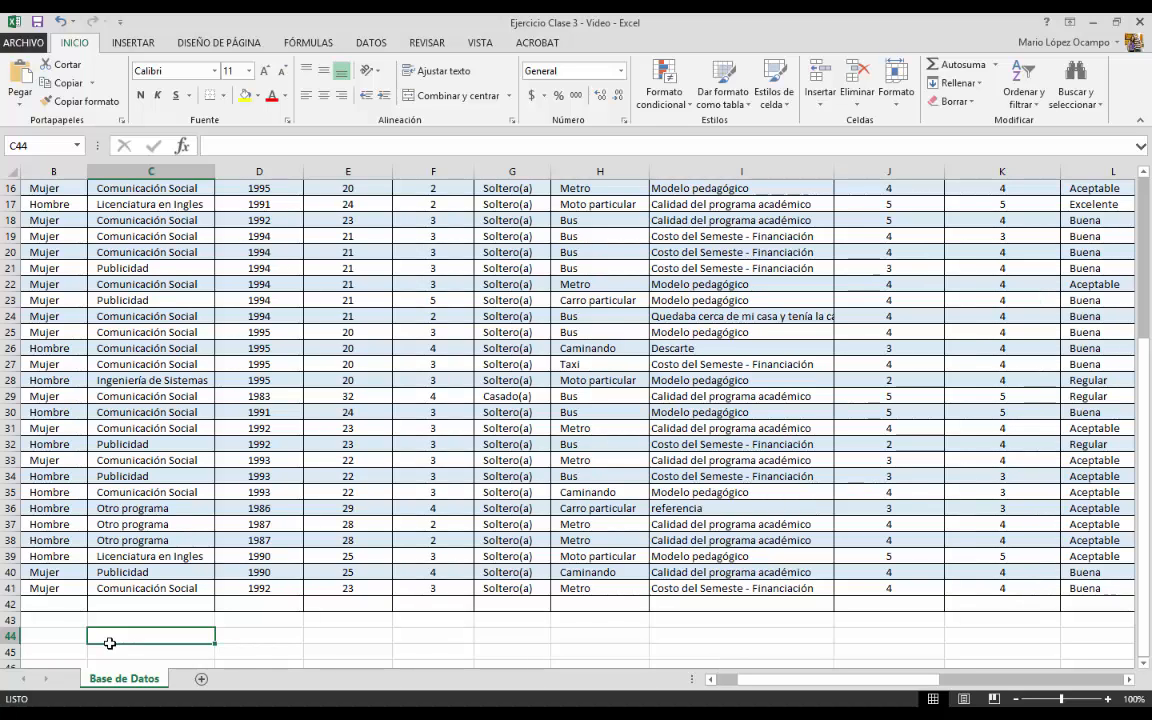
type("T")
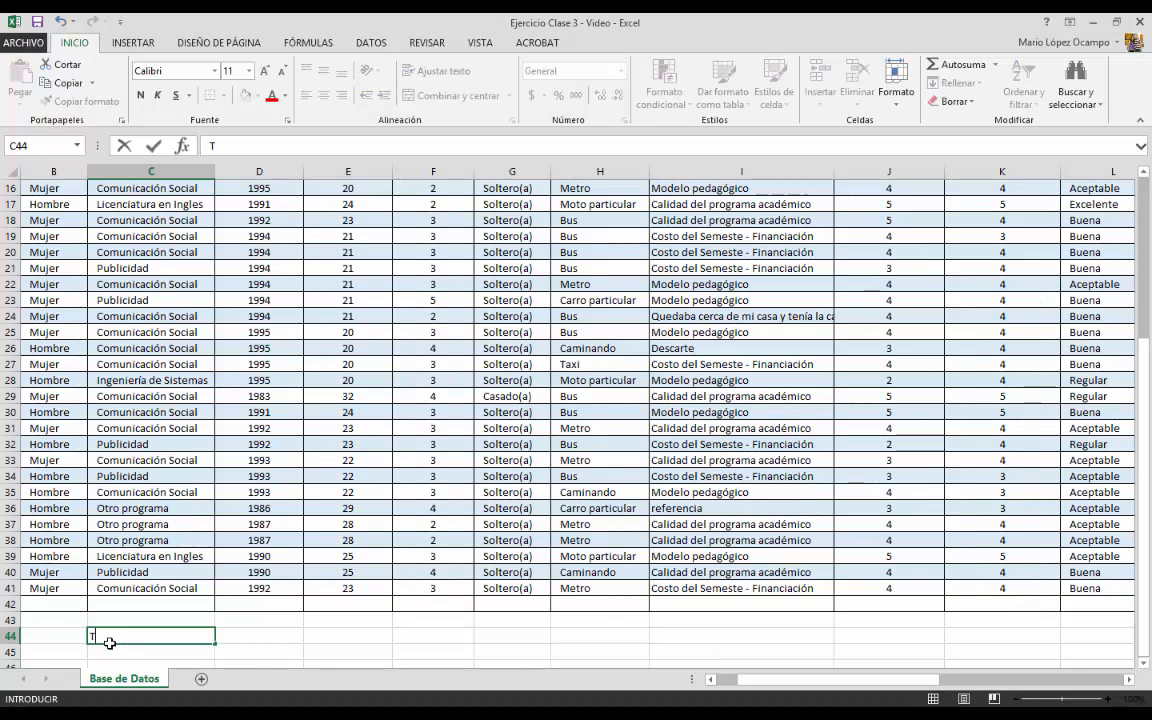
type("OTAL")
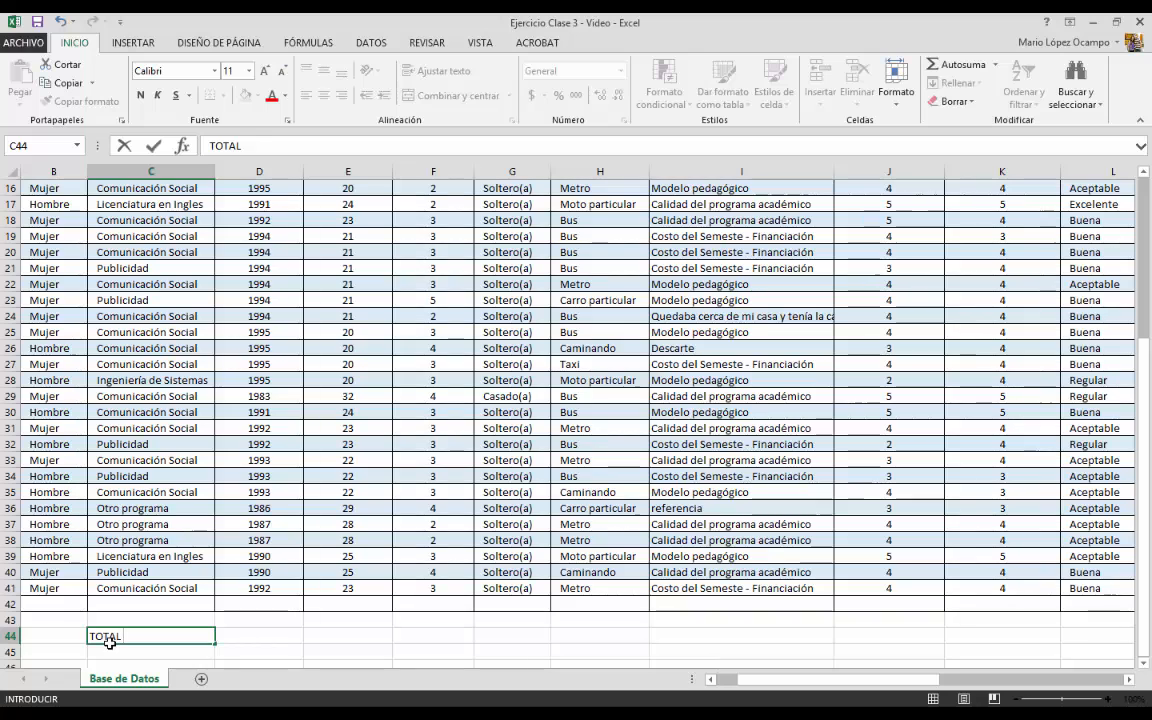
type(" DE REG")
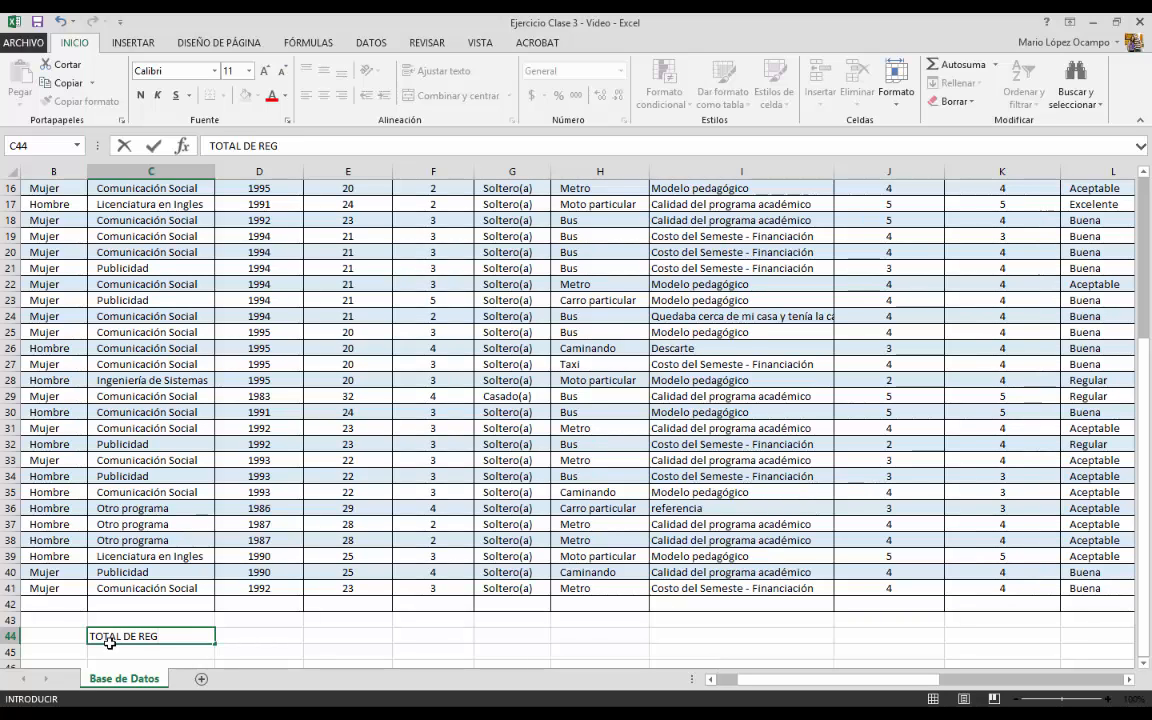
type("ISTROS")
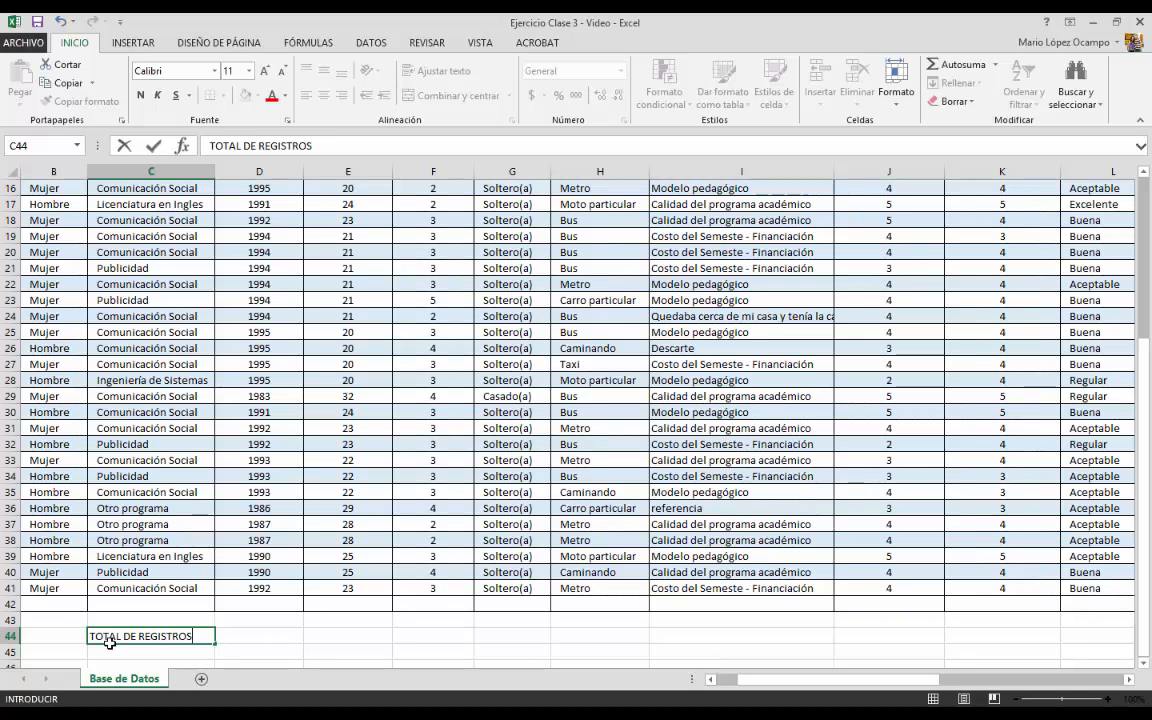
Step: Start a formula with =CONTAR in D44, beside the TOTAL DE REGISTROS label
left_click(262, 636)
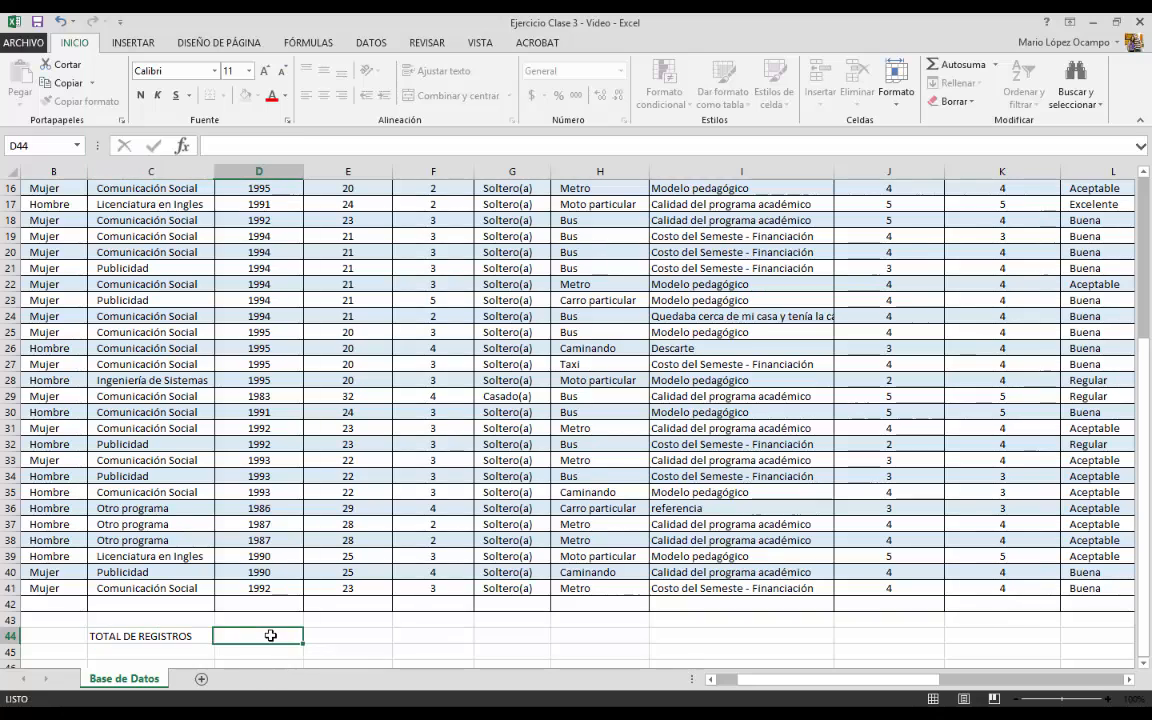
left_click(210, 146)
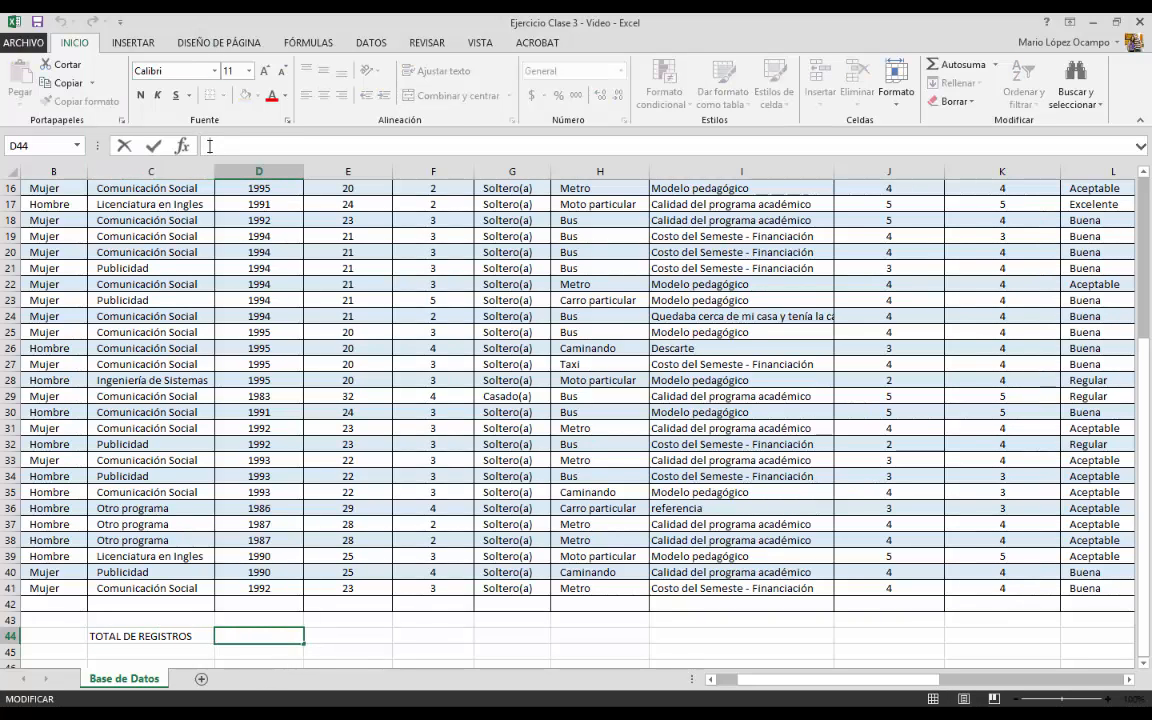
type("=")
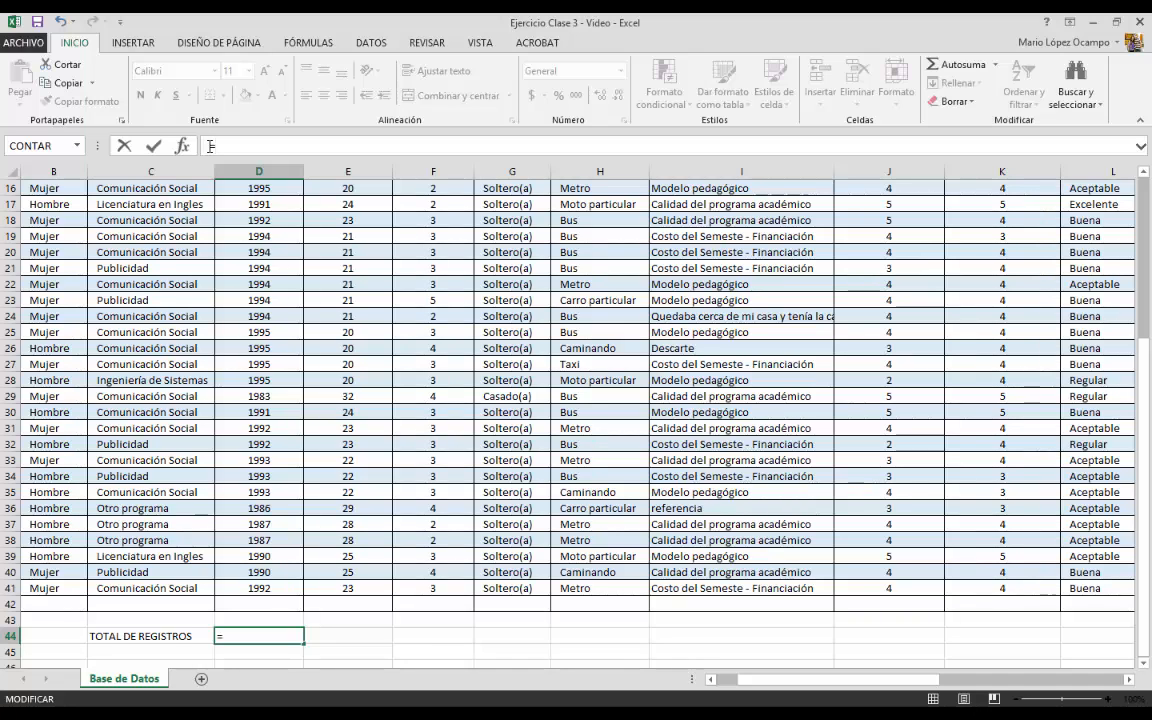
type("CON")
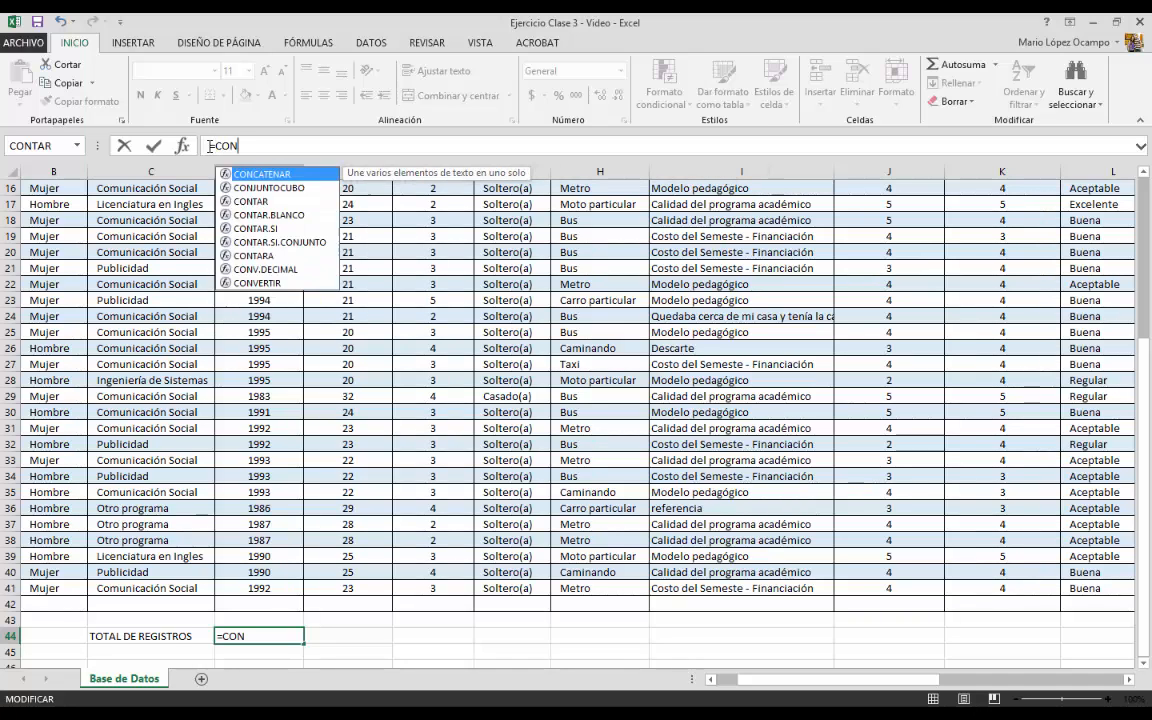
type("TAR")
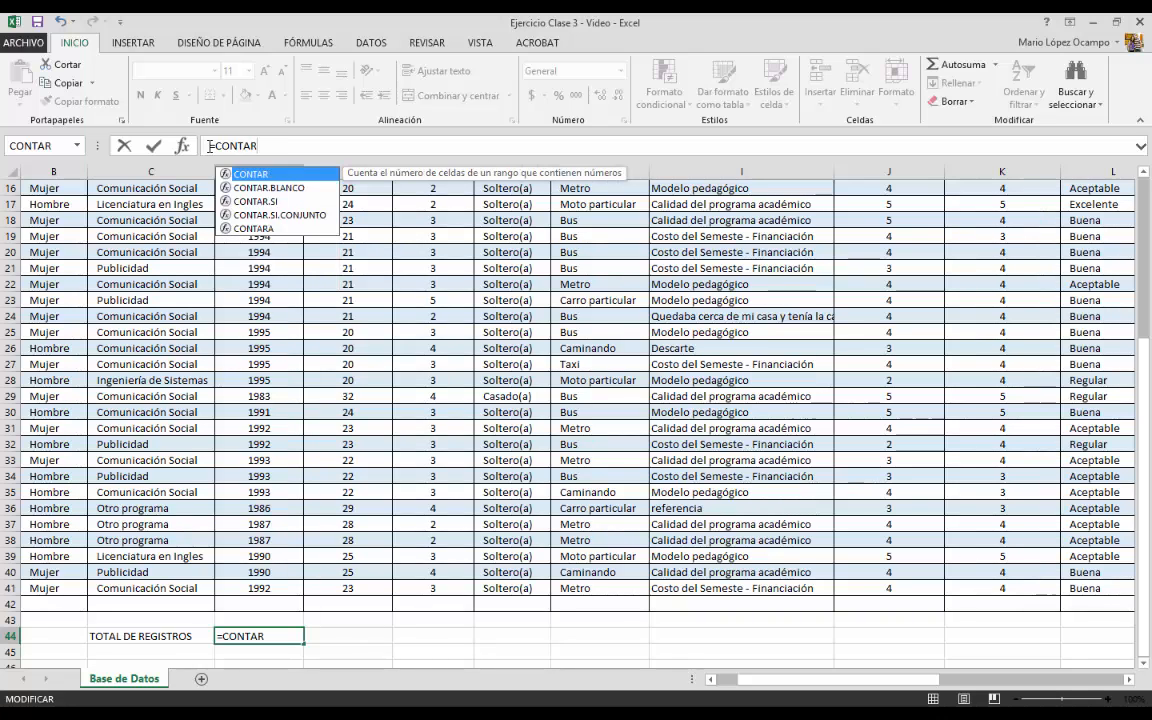
Step: Examine the descriptions of the suggested counting functions CONTAR, CONTAR.BLANCO, CONTAR.SI, CONTAR.SI.CONJUNTO and CONTARA
left_click(256, 228)
left_click(239, 174)
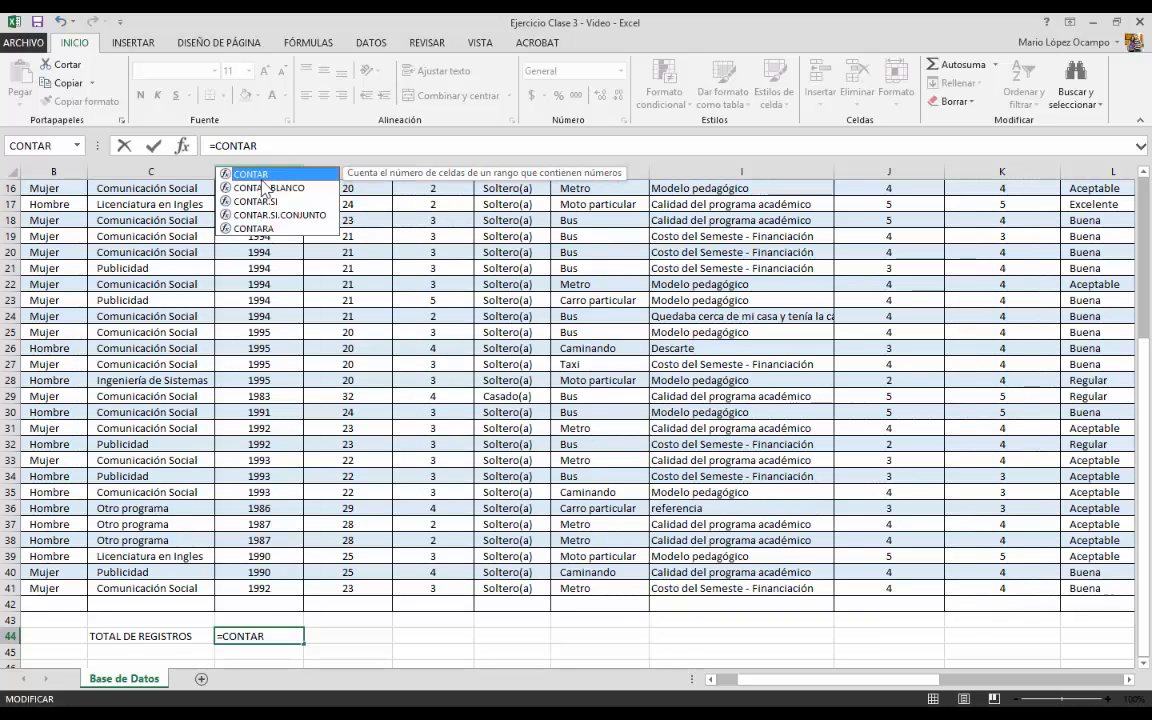
left_click(241, 187)
left_click(264, 201)
left_click(267, 214)
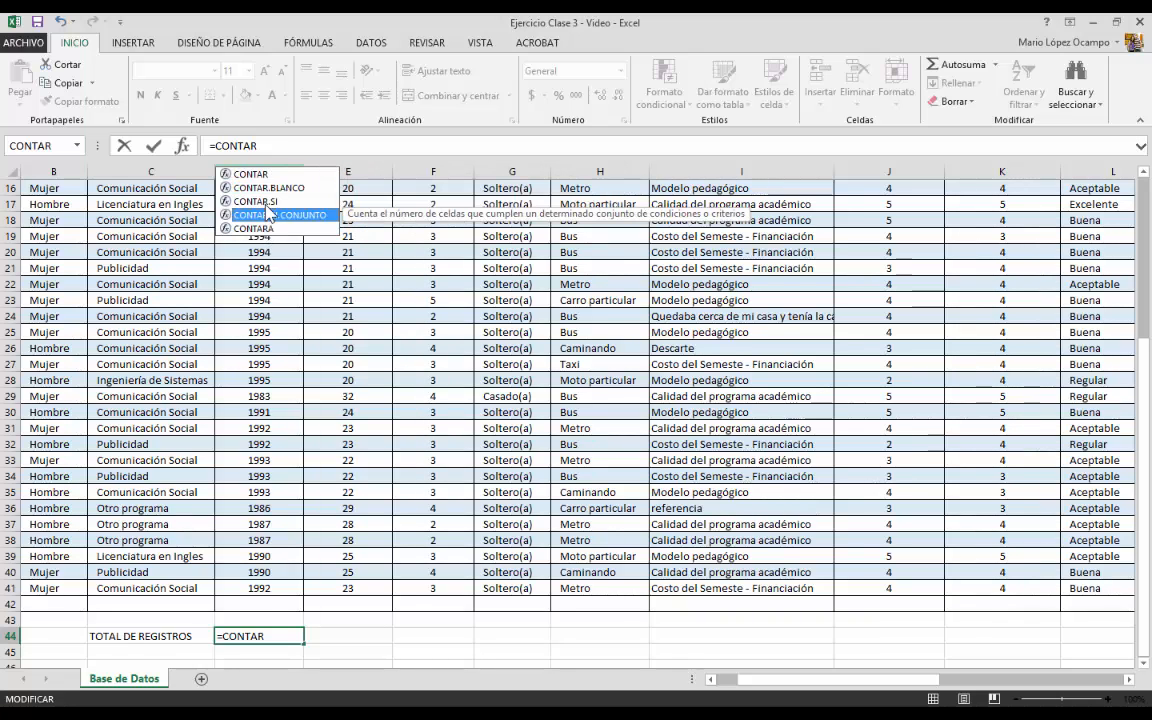
left_click(263, 175)
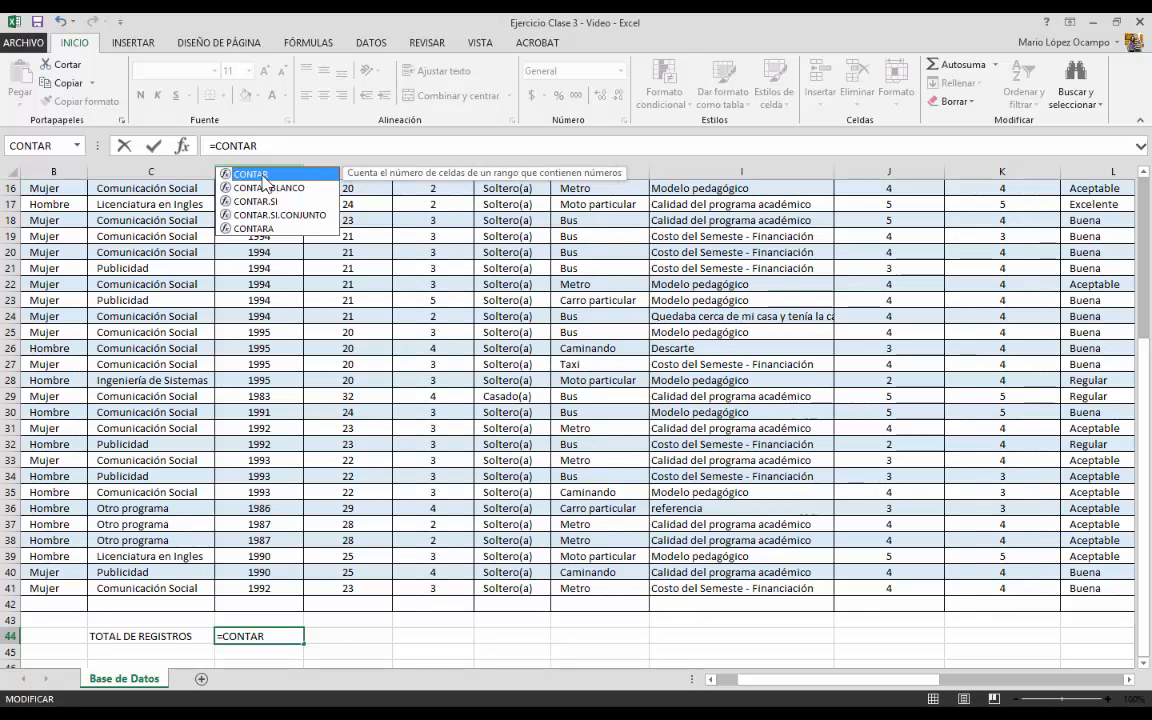
left_click(272, 189)
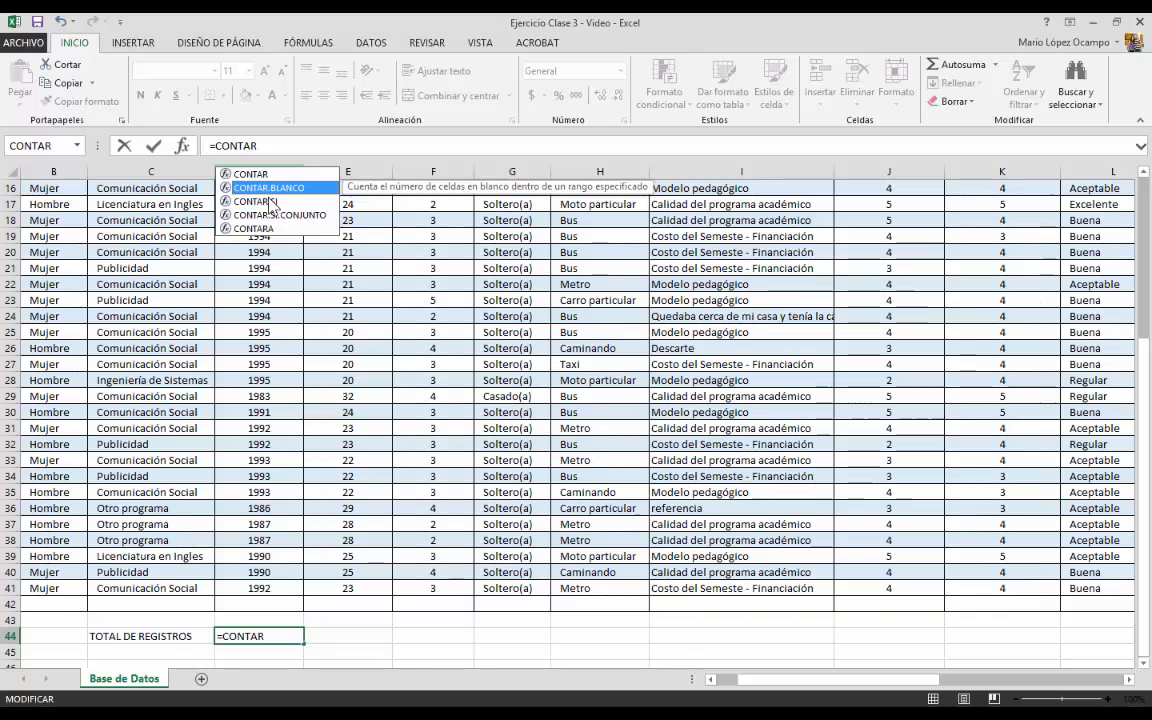
left_click(265, 203)
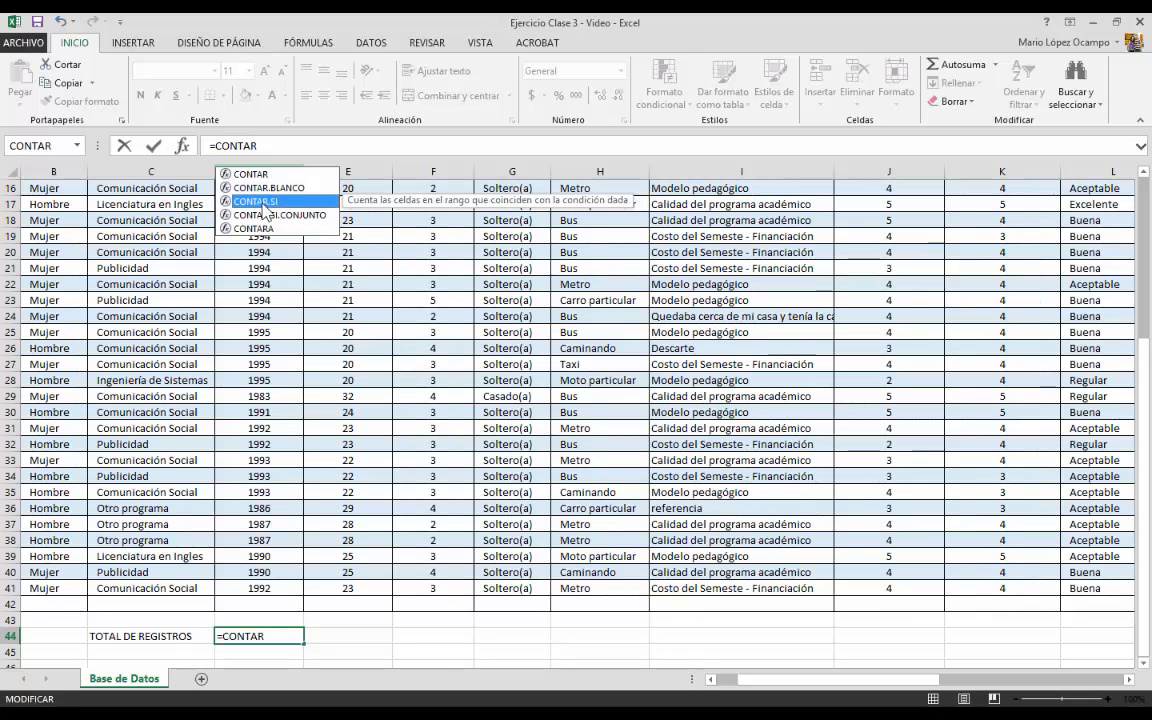
left_click(265, 216)
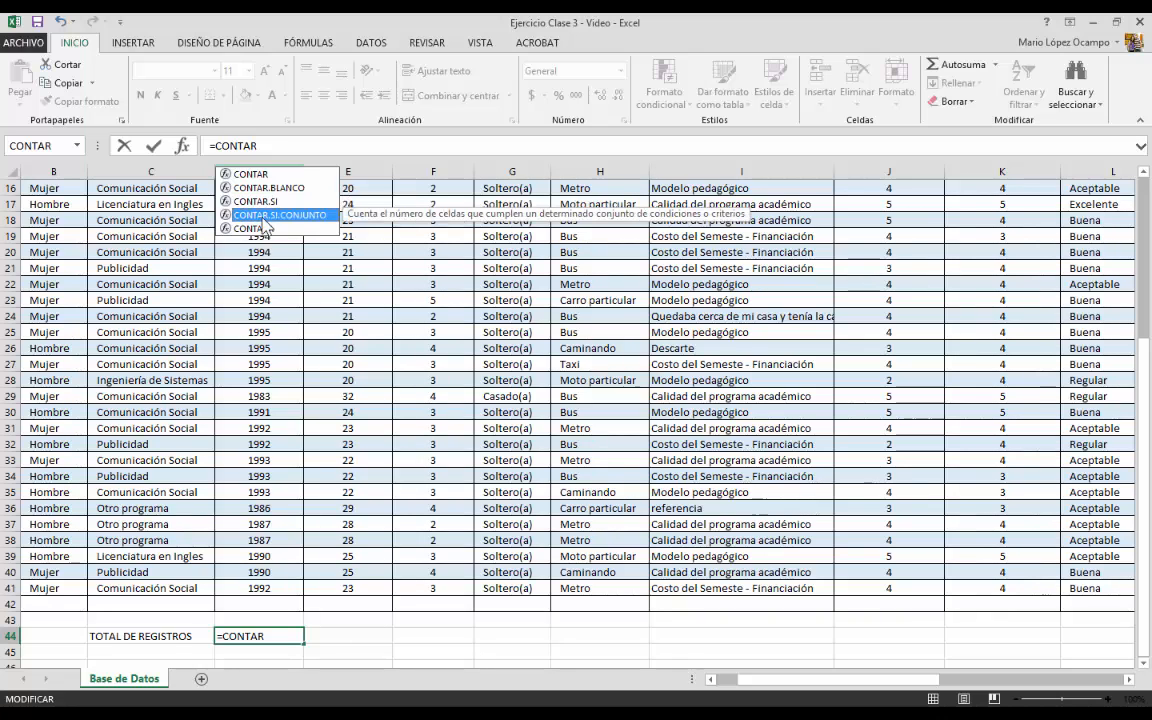
left_click(265, 230)
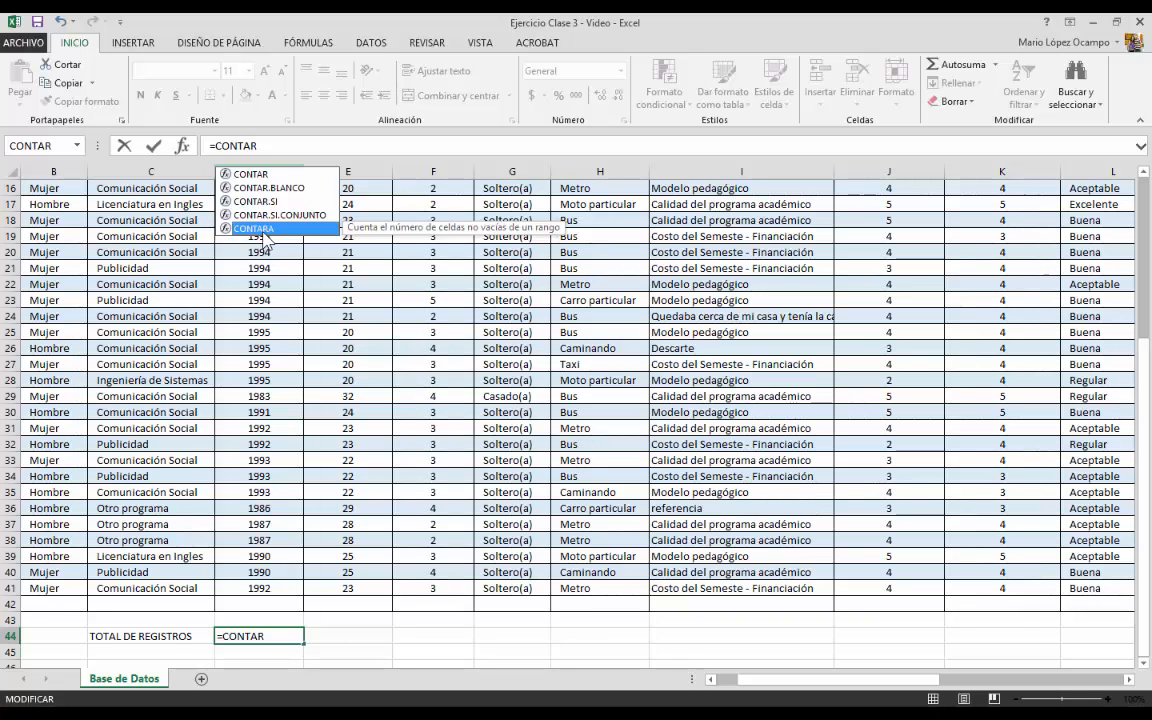
left_click(267, 175)
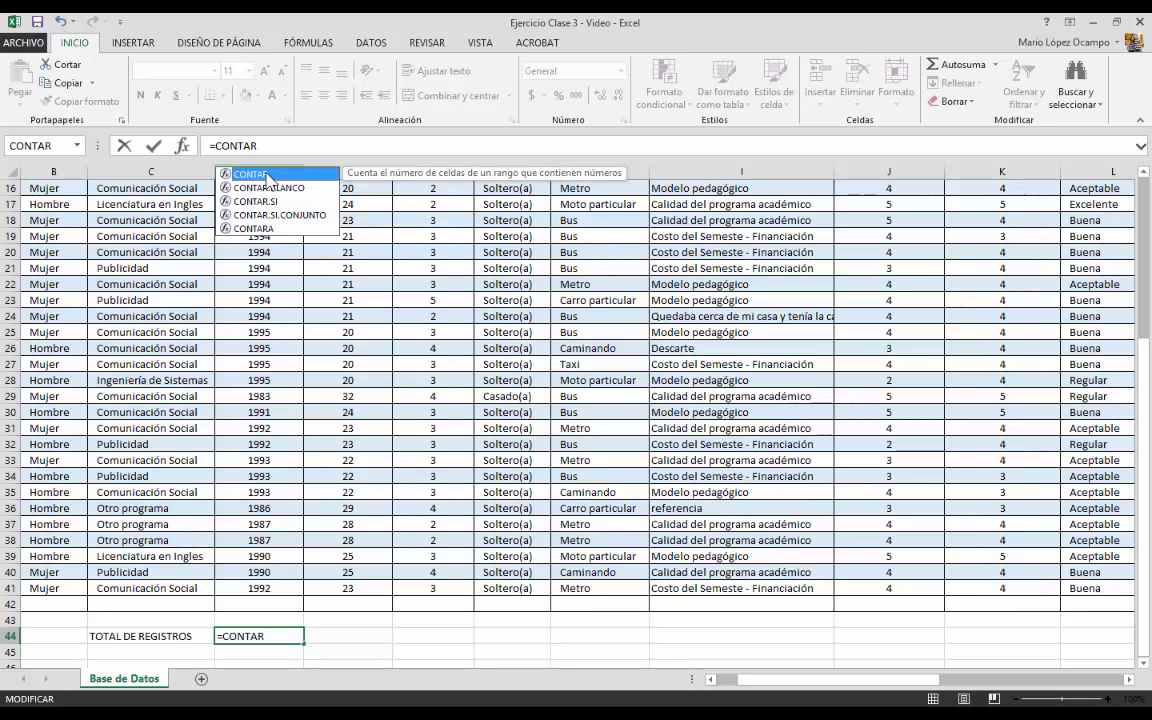
left_click(264, 188)
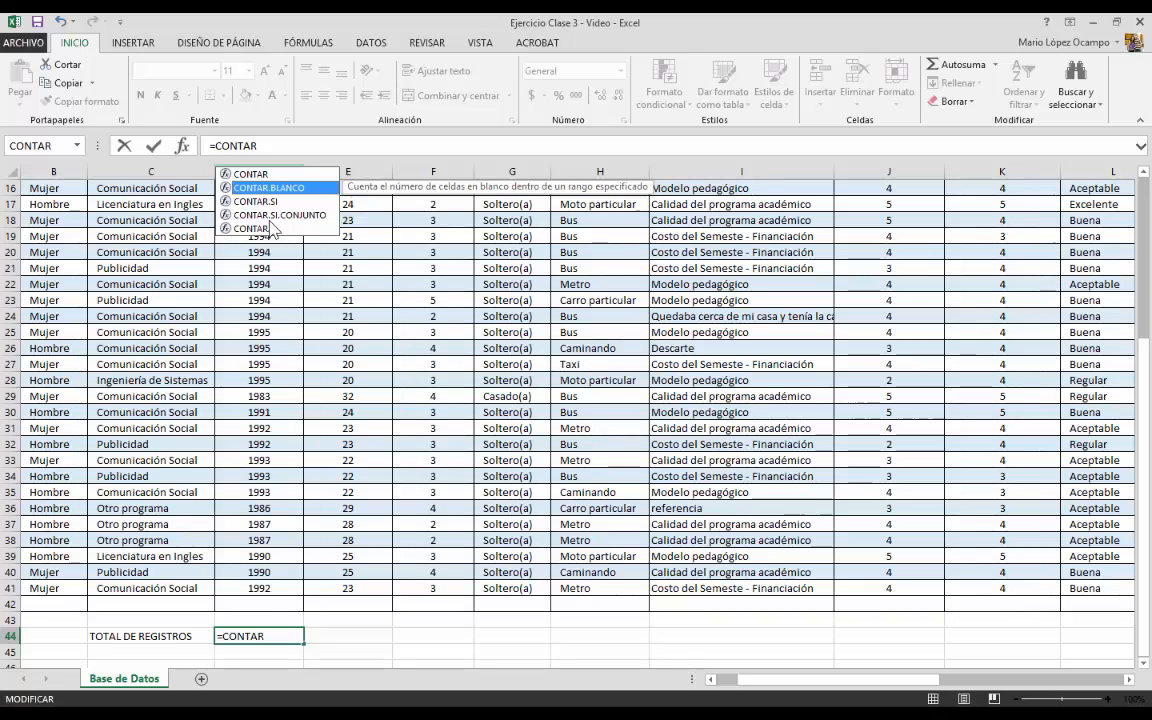
left_click(263, 229)
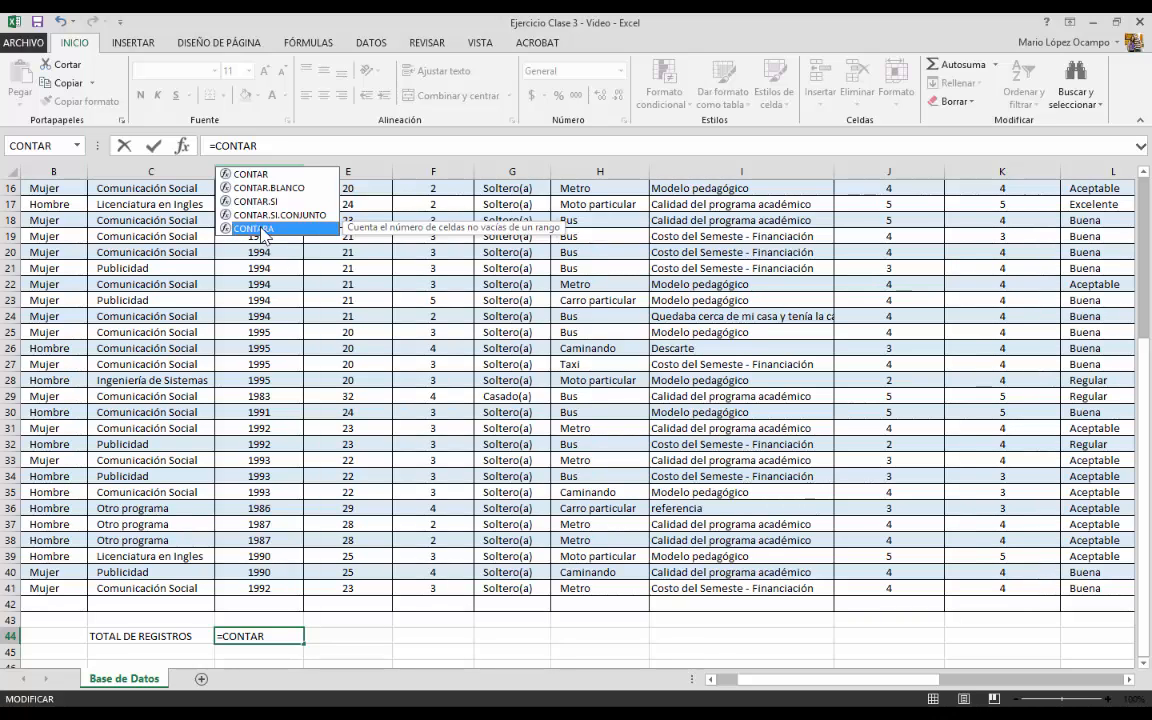
Step: Complete the D44 formula as =CONTARA(encuesta[3. Año de Nacimiento]) to count the records in the birth year column
double_click(262, 229)
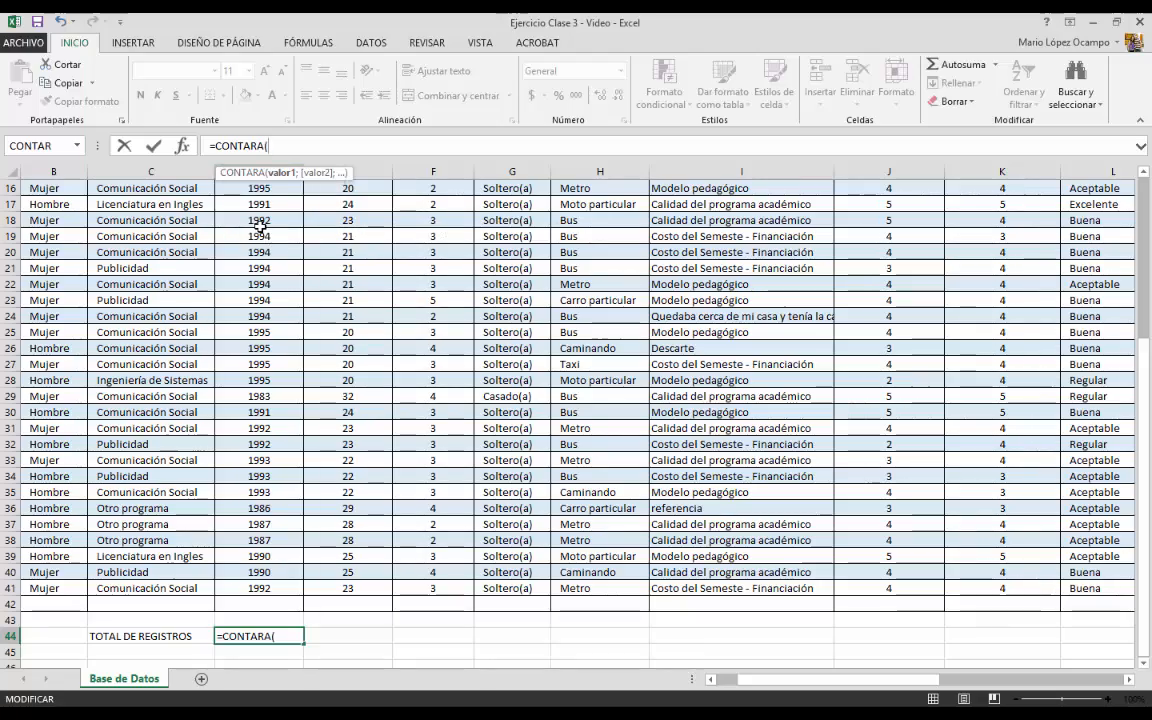
left_click(252, 588)
left_click_drag(274, 511, 268, 254)
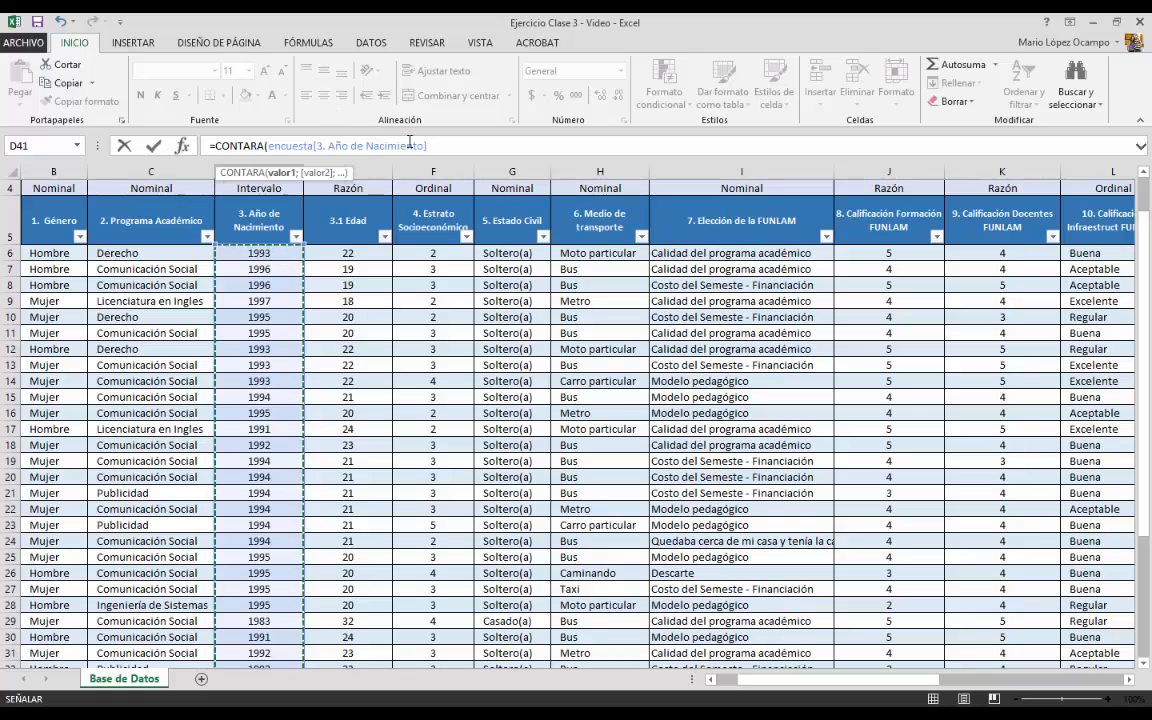
left_click_drag(267, 146, 430, 146)
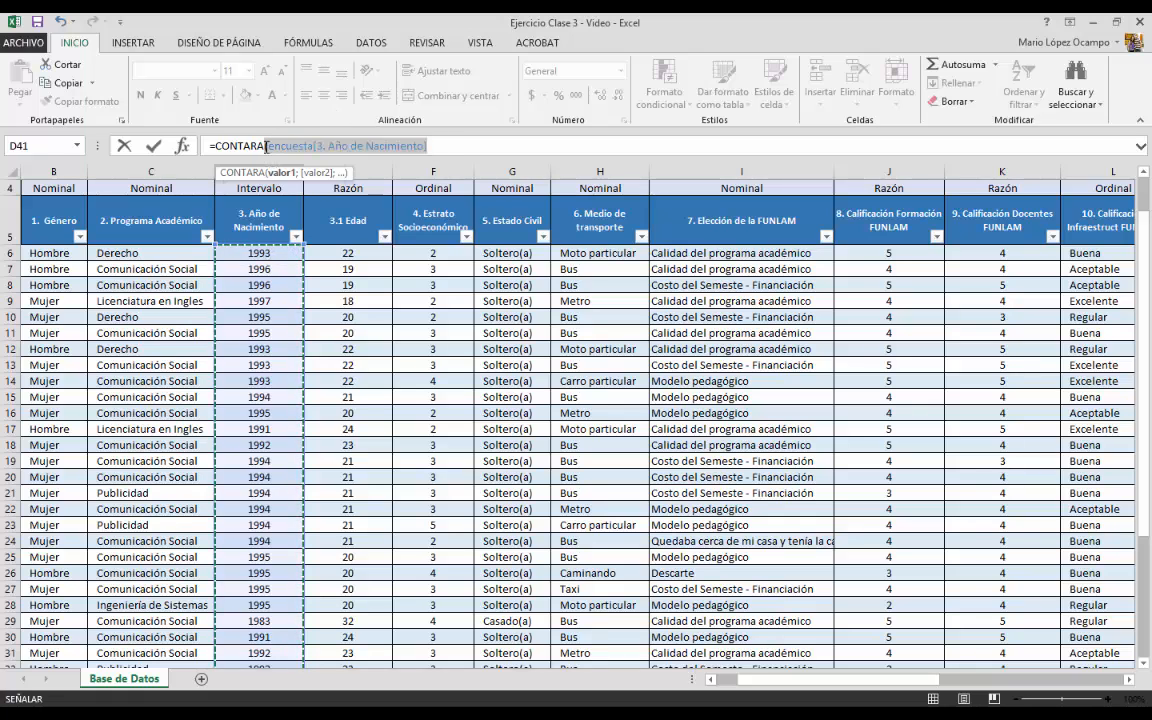
left_click(435, 146)
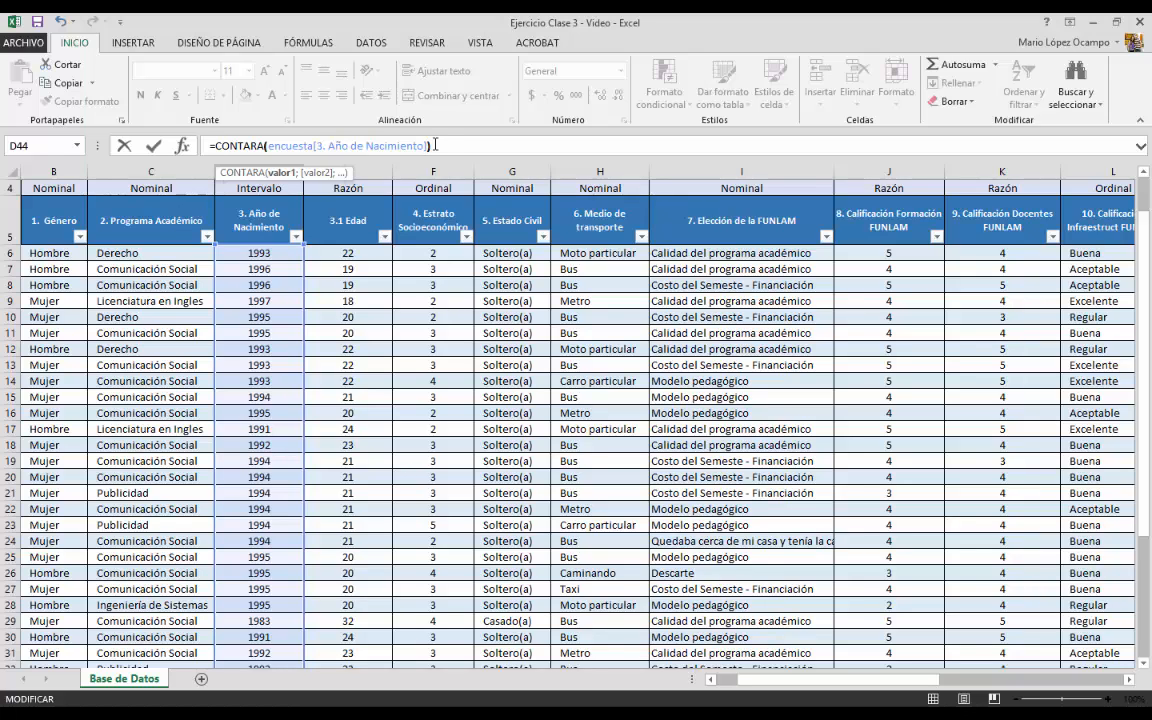
left_click(267, 147)
left_click_drag(268, 147, 427, 146)
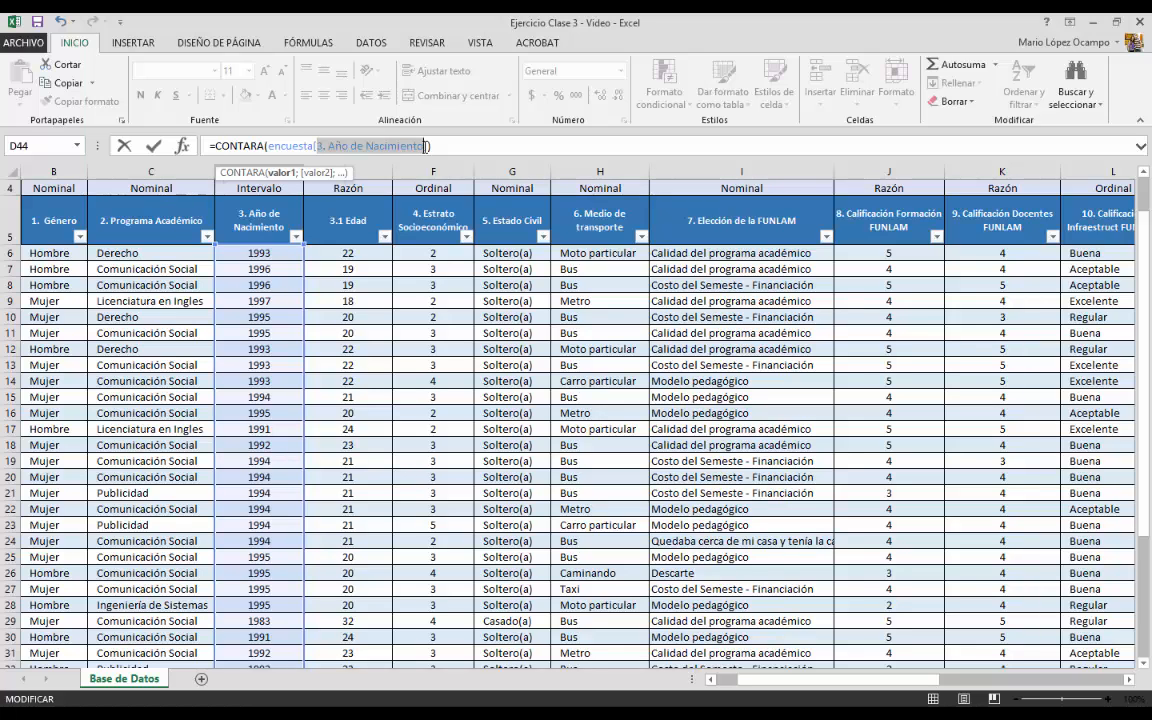
left_click(442, 147)
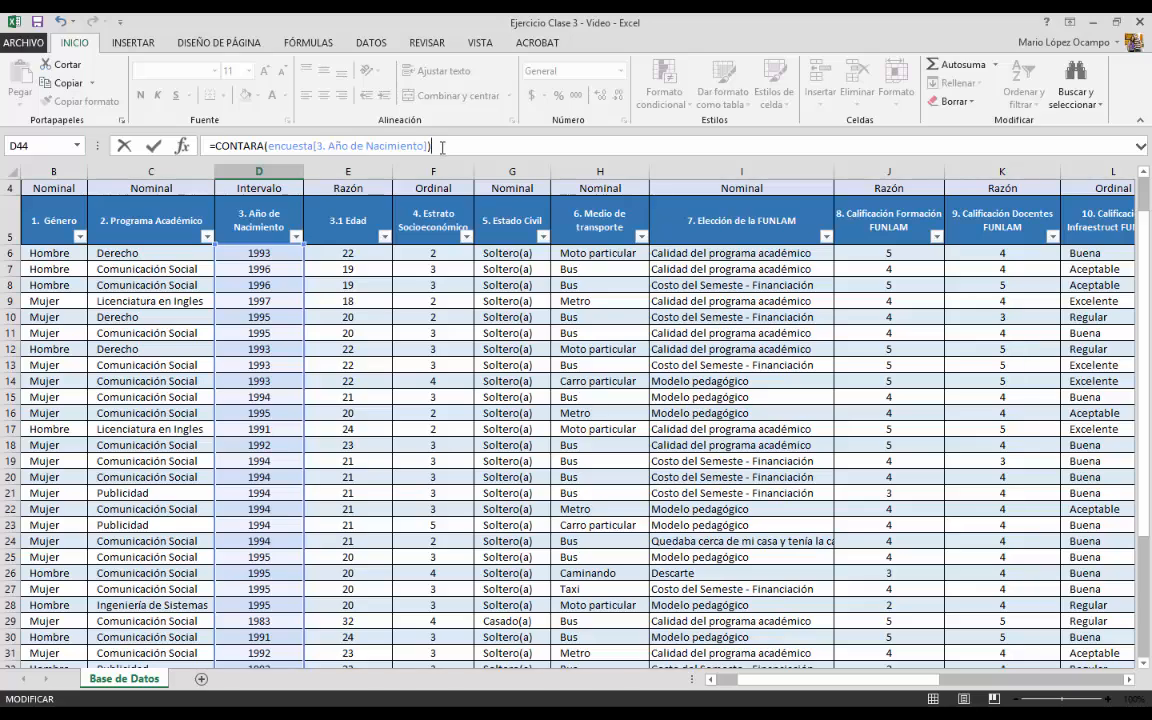
key("Return")
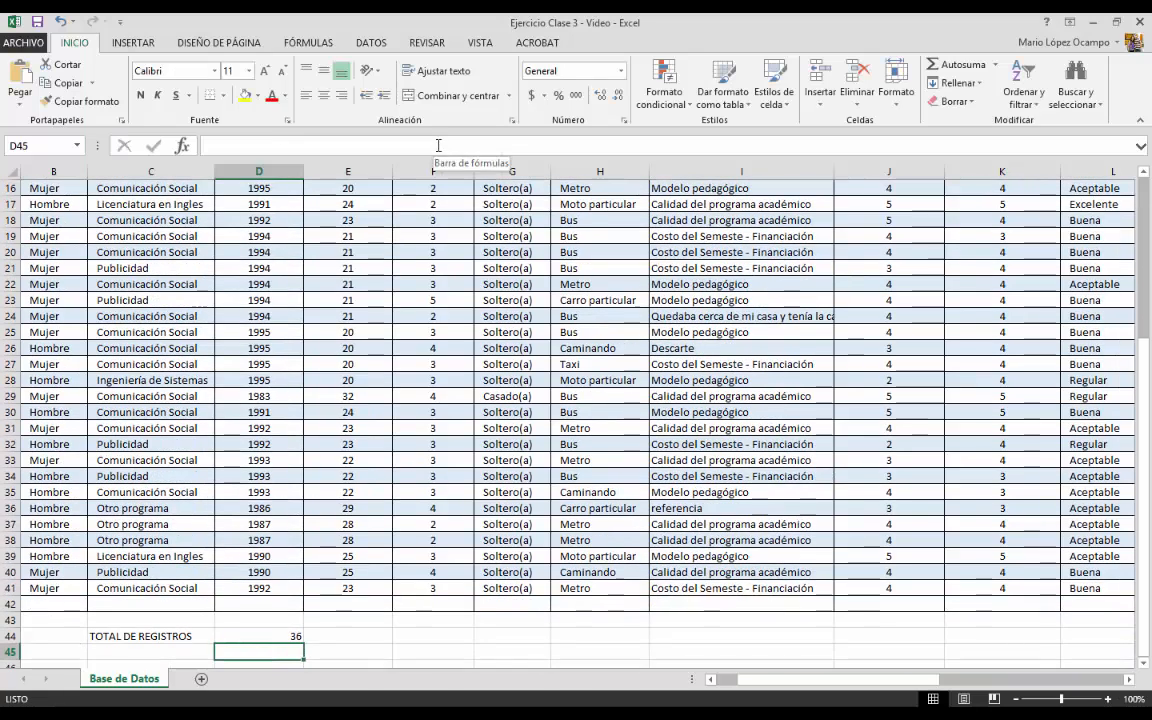
Step: Try to replace the CONTARA range in D44 by reselecting the birth year column from blank row 42 up to row 6
left_click(279, 634)
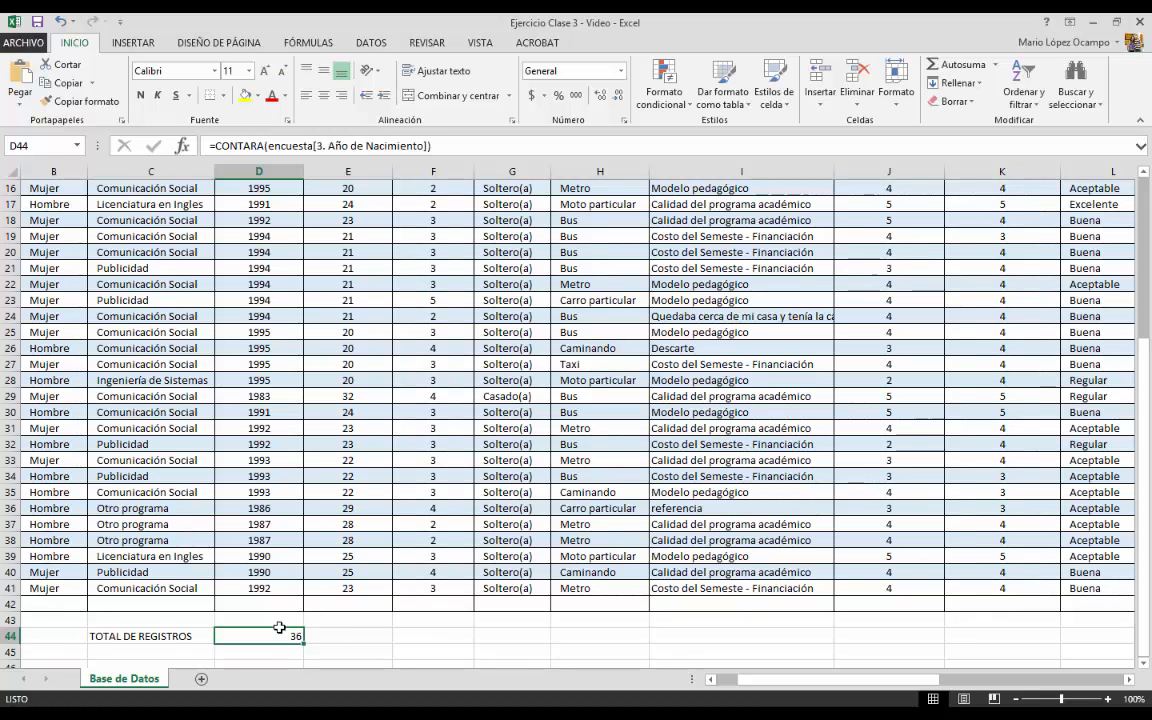
left_click(272, 605)
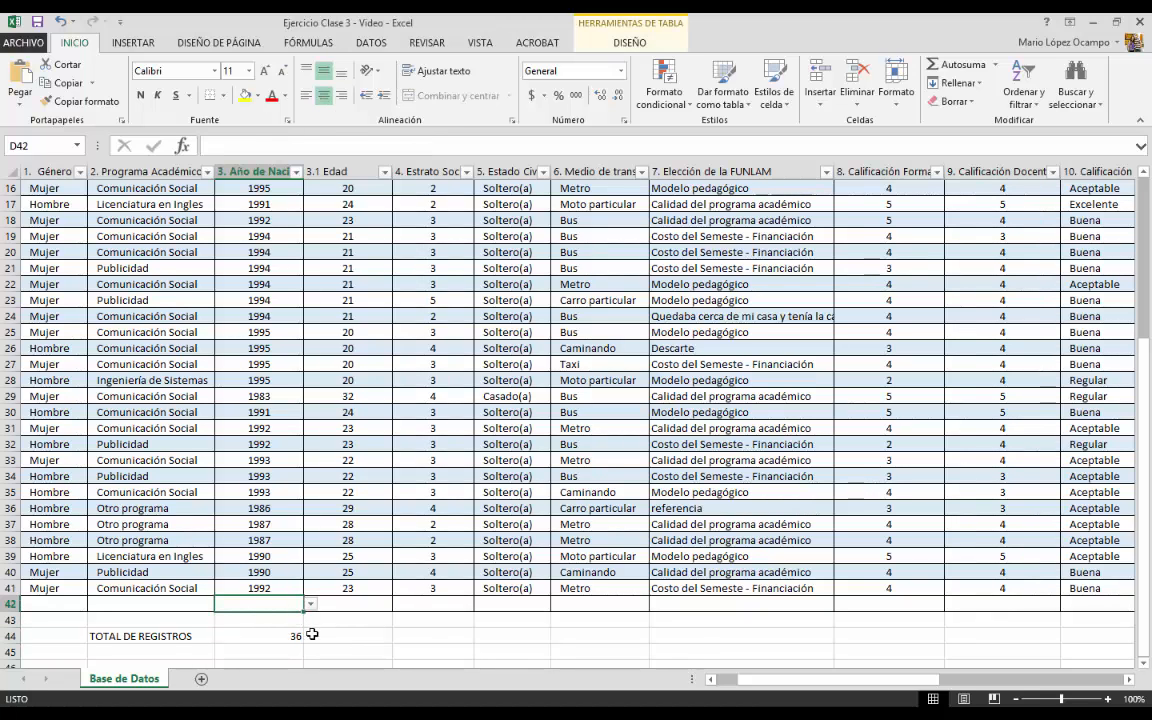
left_click(292, 634)
left_click(352, 146)
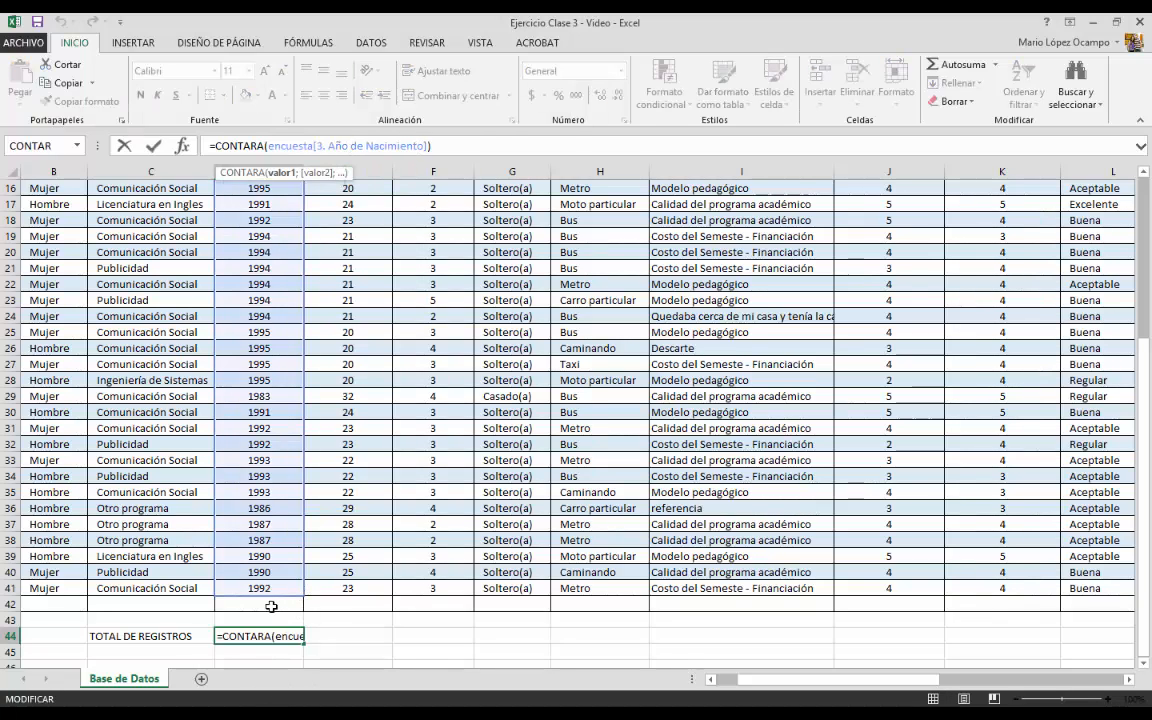
left_click_drag(295, 604, 276, 244)
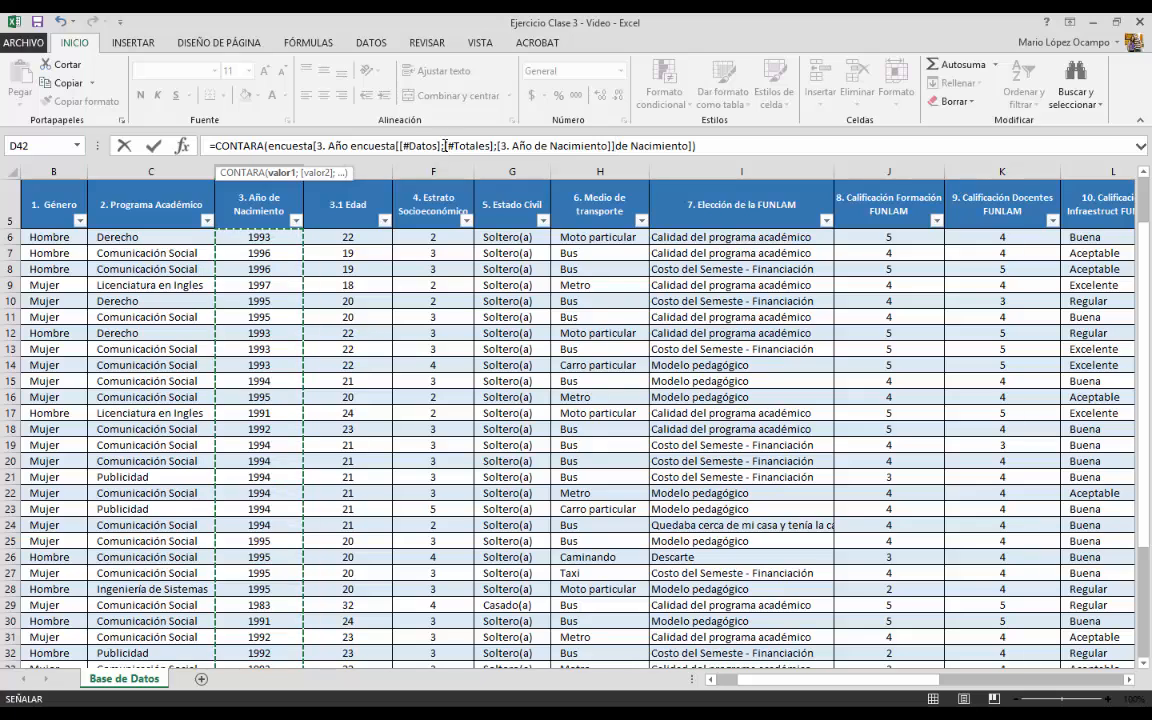
left_click(721, 148)
left_click(712, 147)
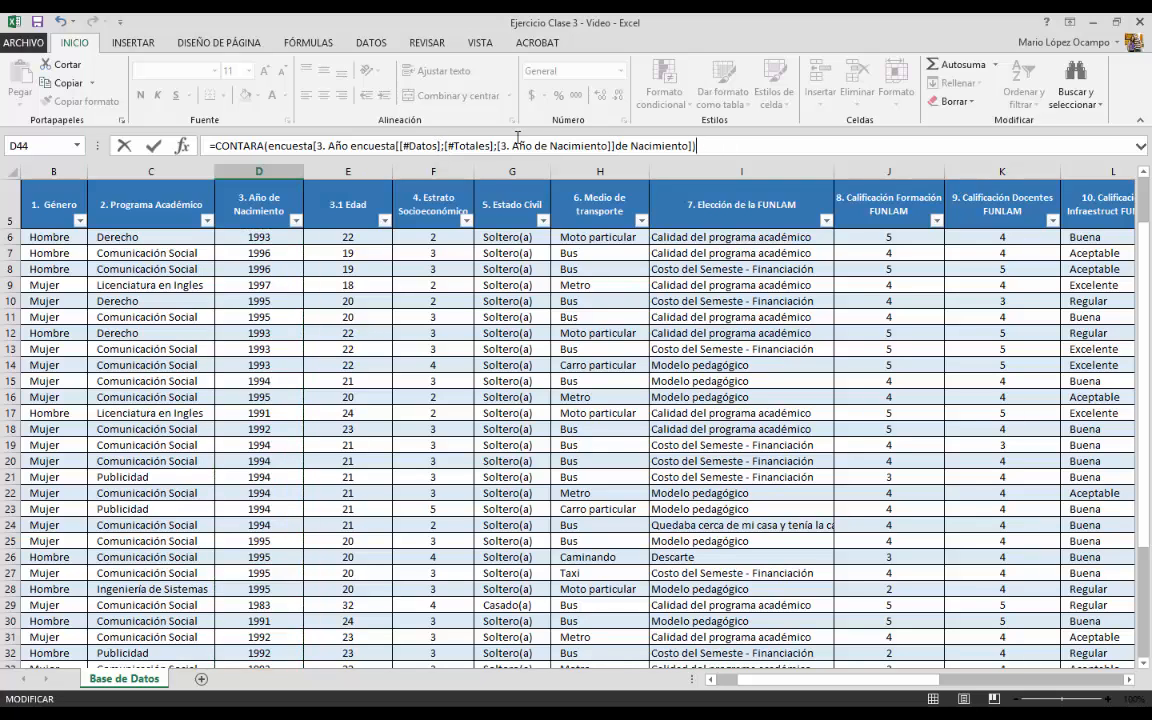
key("Return")
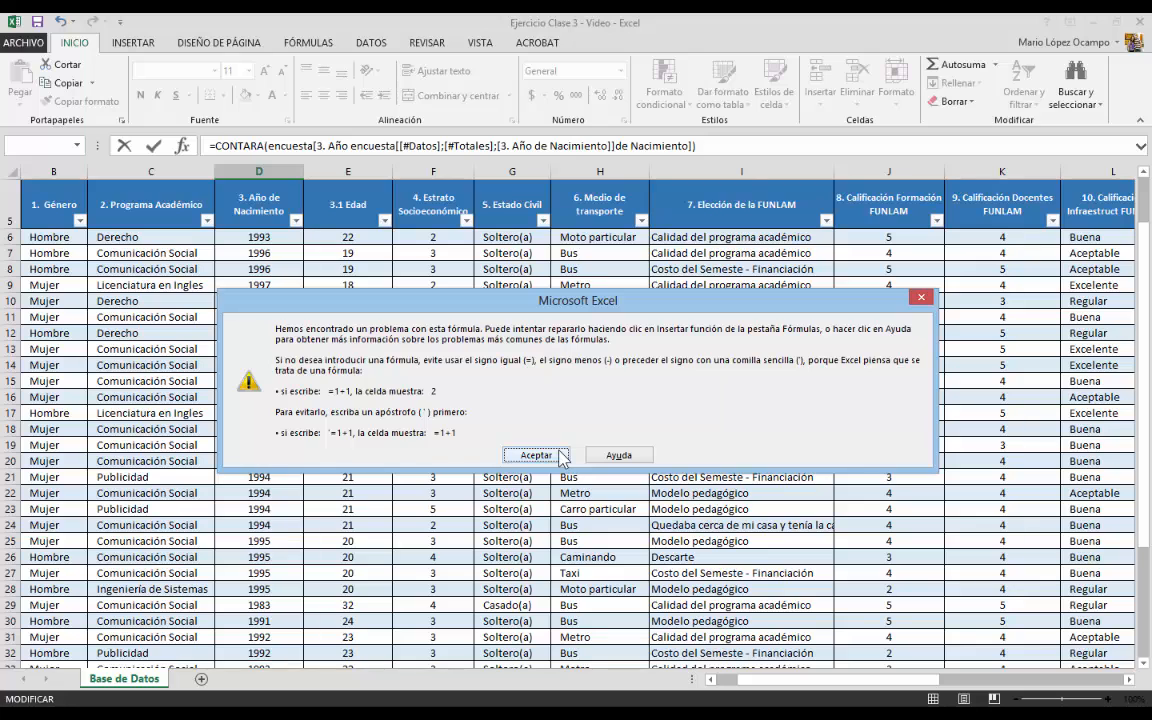
left_click(560, 457)
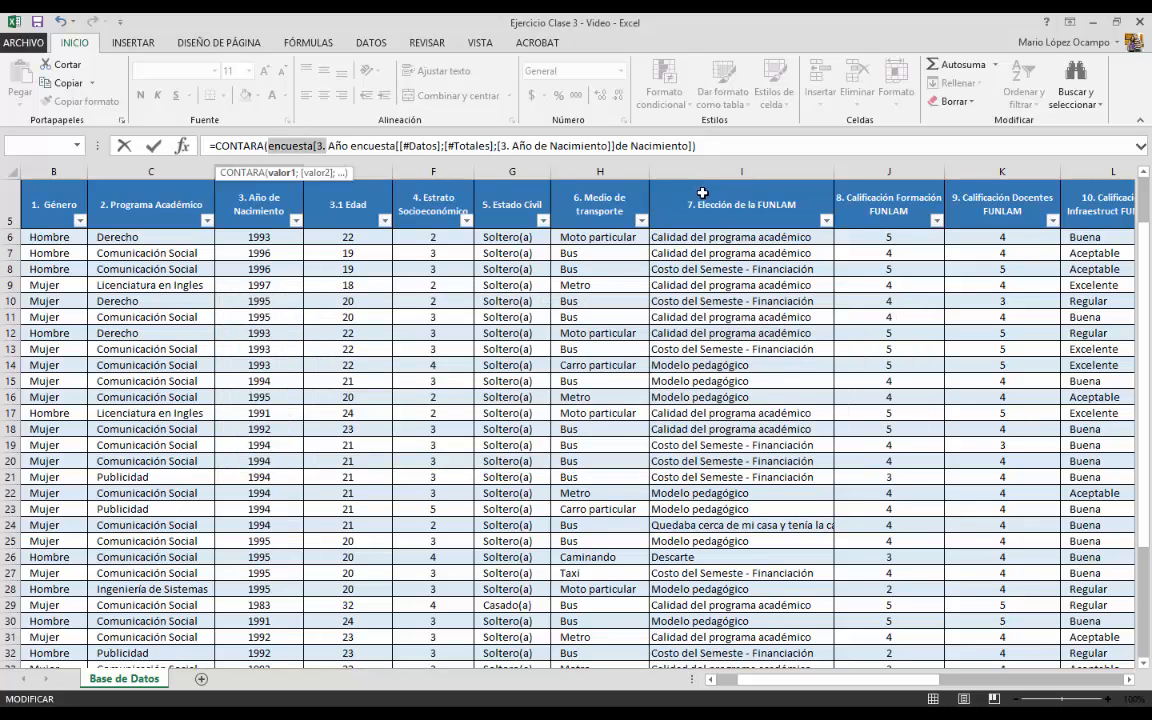
Step: Clear the CONTARA argument in D44 and reselect D41 up to D6, giving =CONTARA(encuesta[3. Año de Nacimiento])
left_click(694, 147)
left_click_drag(694, 147, 268, 147)
key("BackSpace")
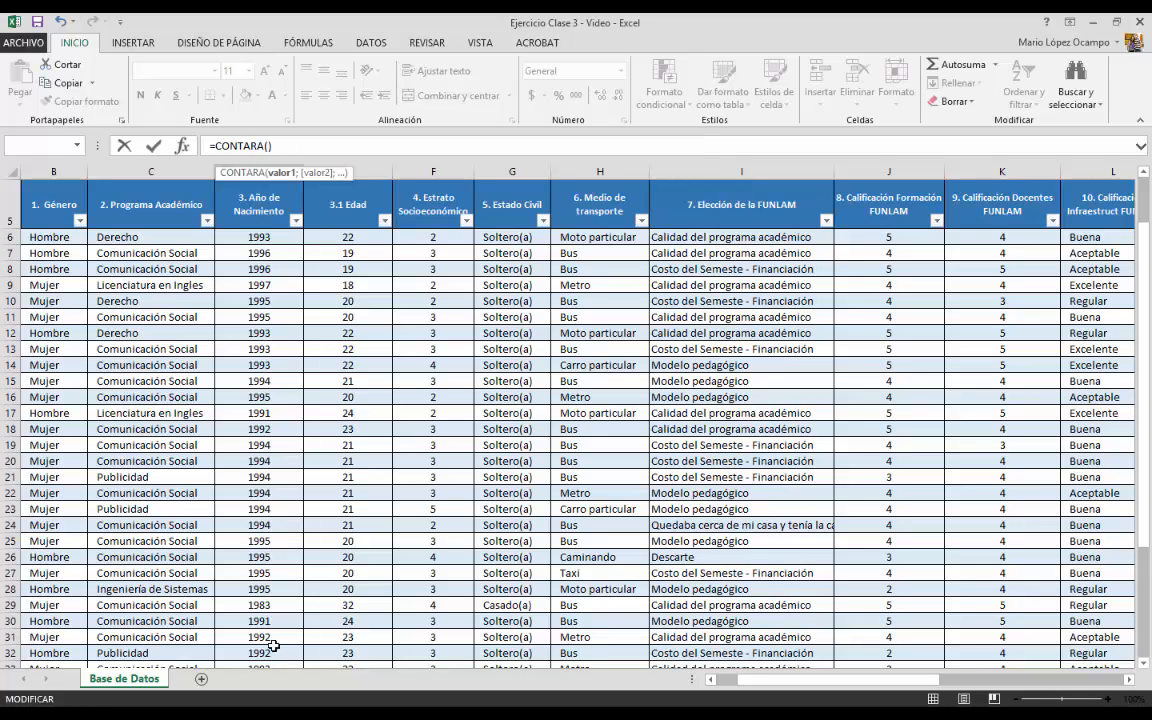
left_click_drag(257, 236, 260, 640)
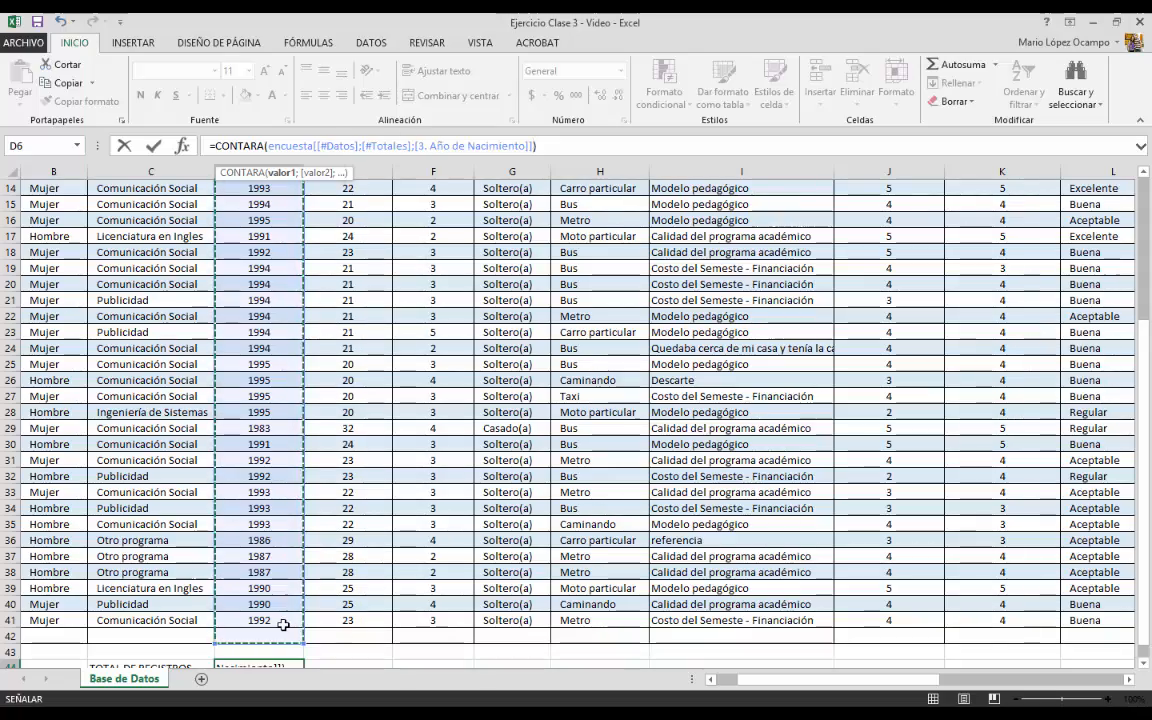
left_click_drag(283, 624, 272, 256)
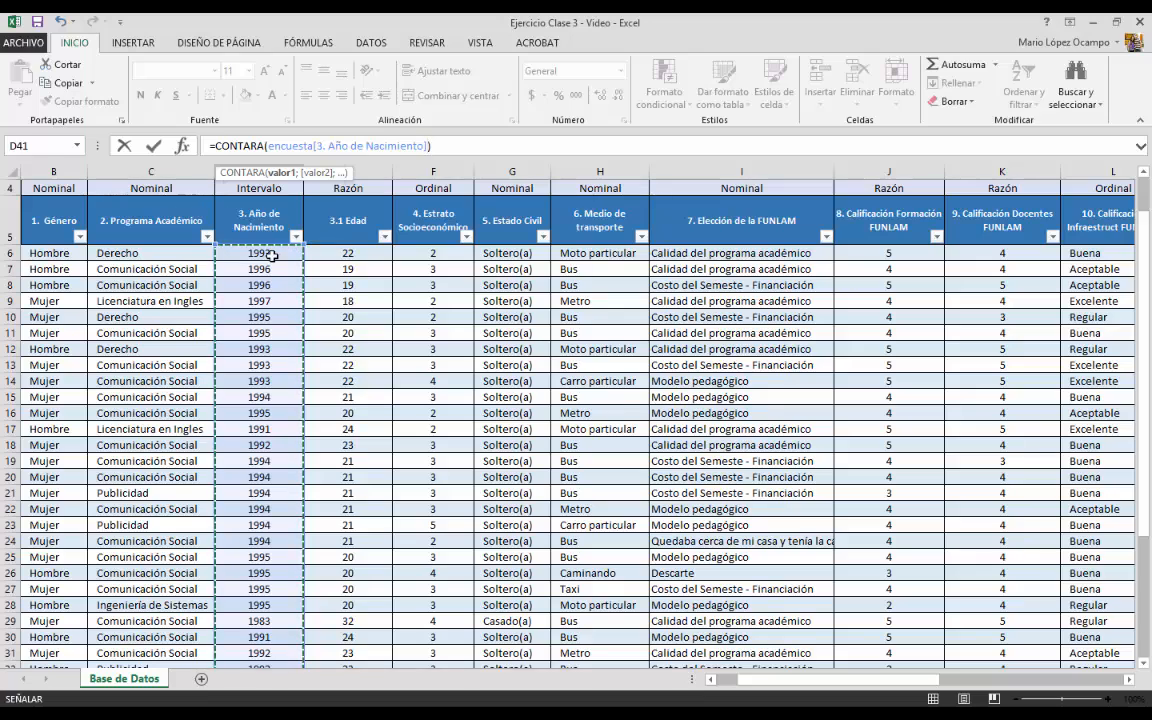
key("Return")
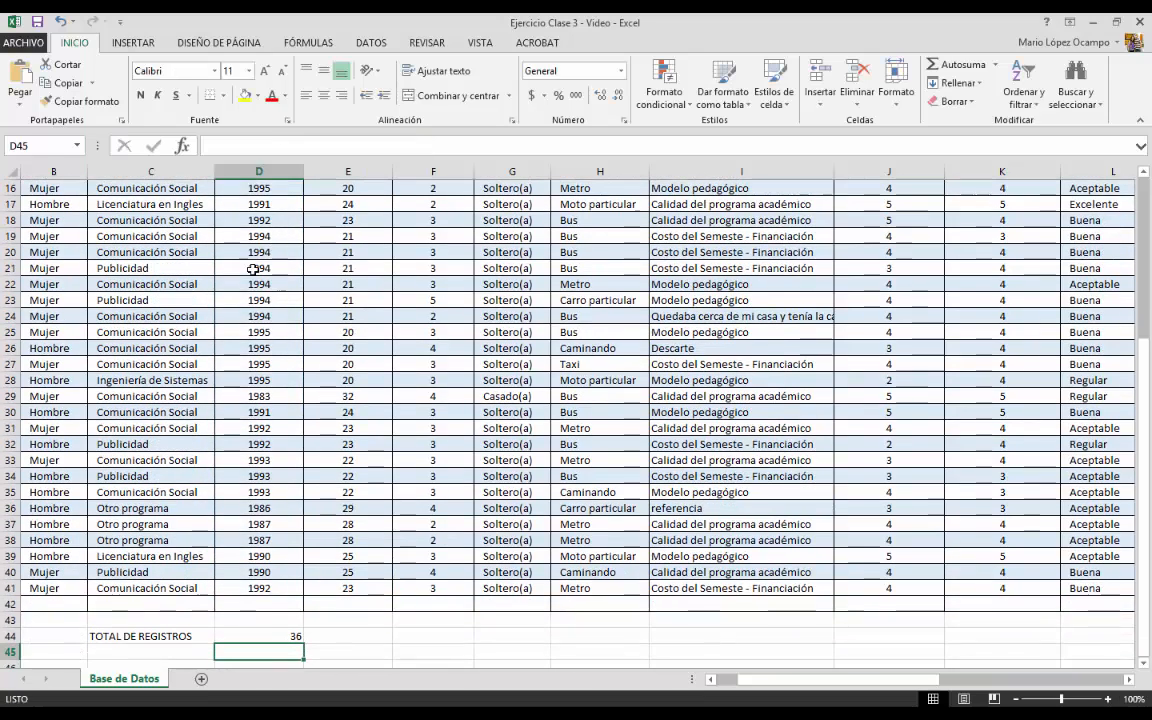
left_click(245, 634)
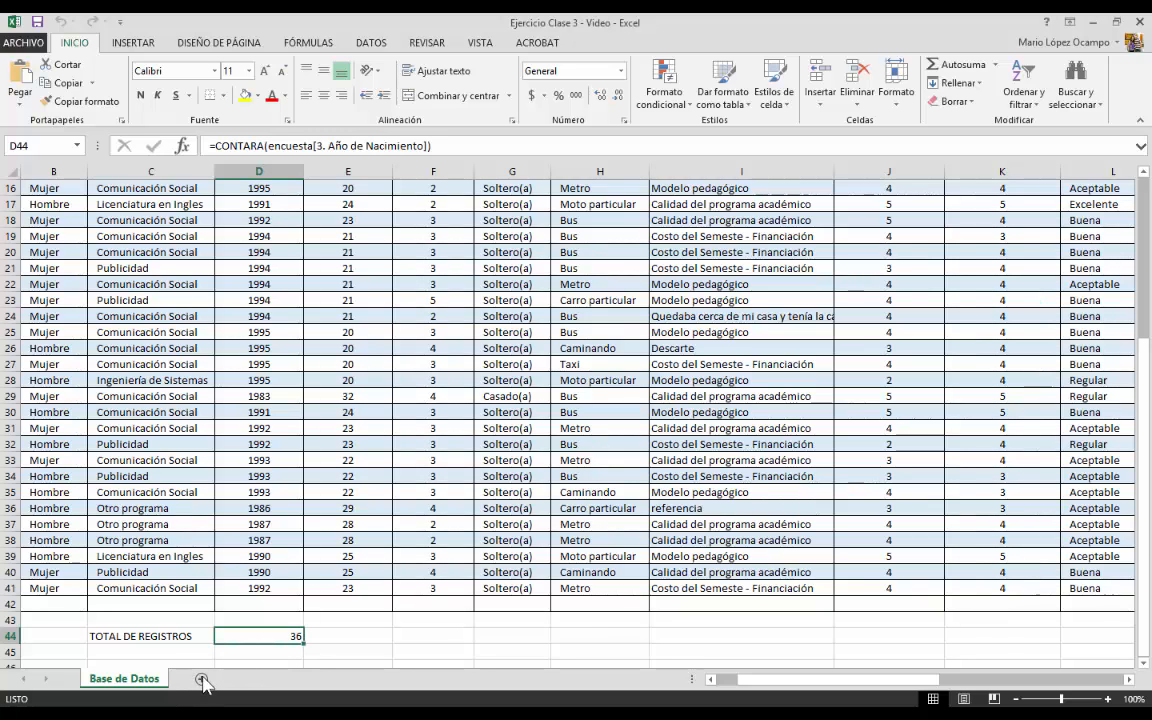
Step: Add a new worksheet after Base de Datos and name it RESUMEN VARIABLES
left_click(201, 679)
double_click(200, 680)
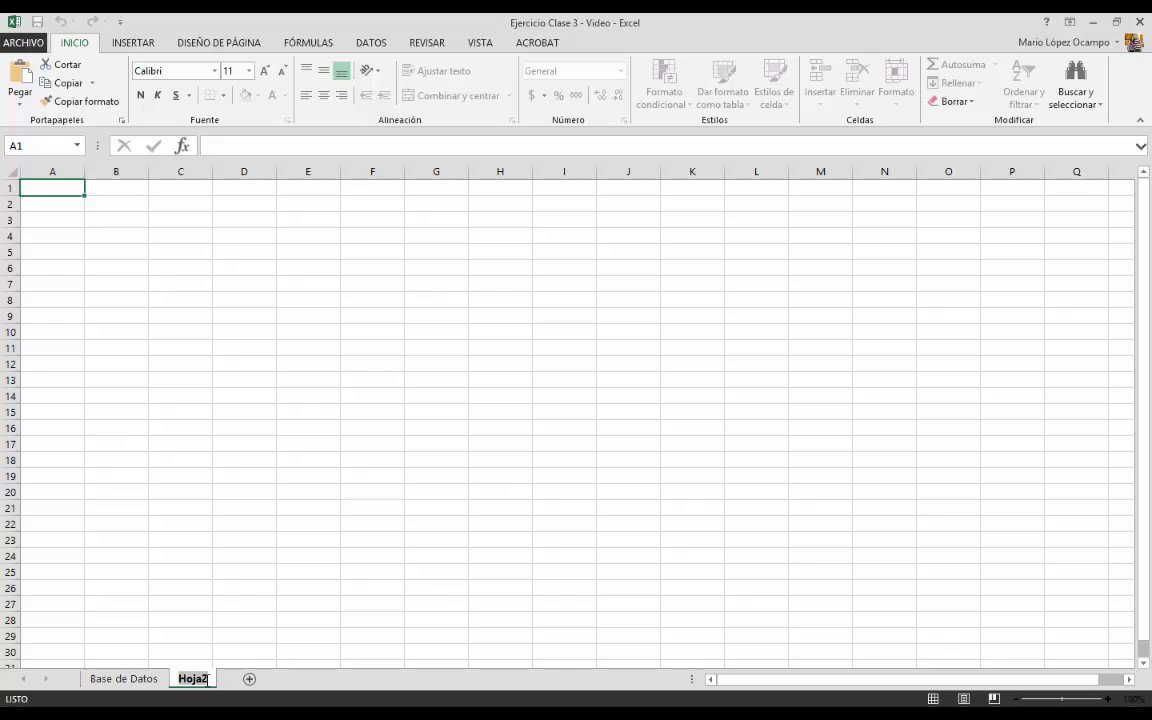
type("R")
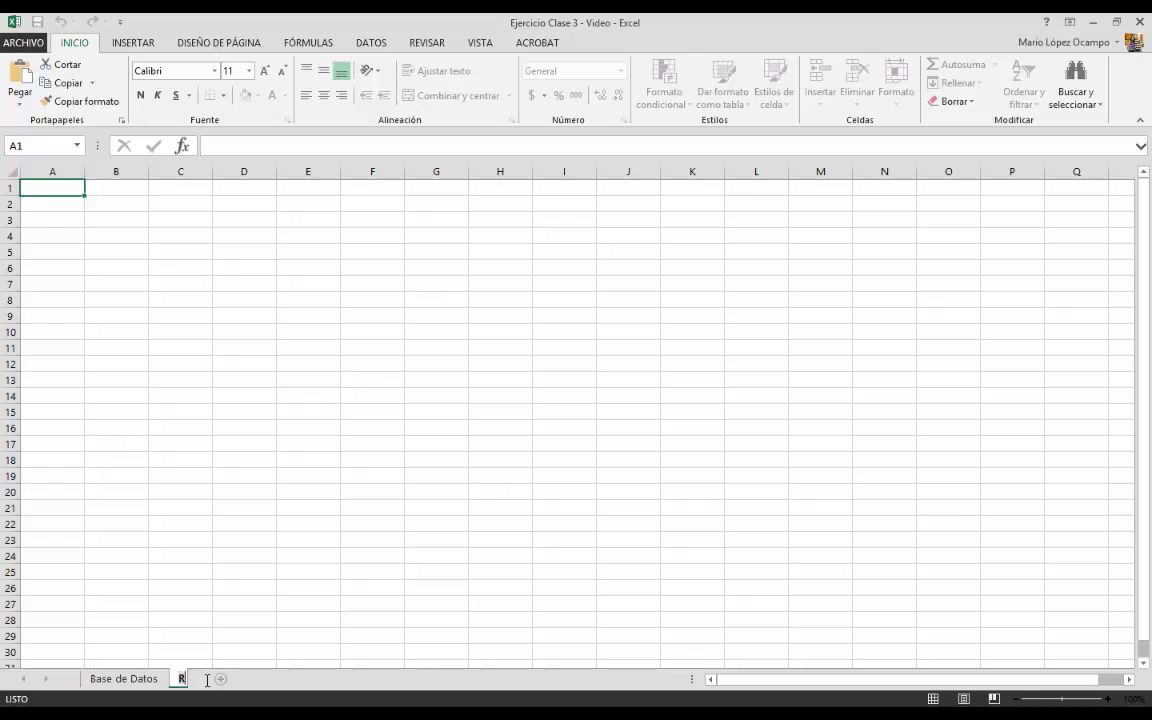
type("ESUMEN VAR")
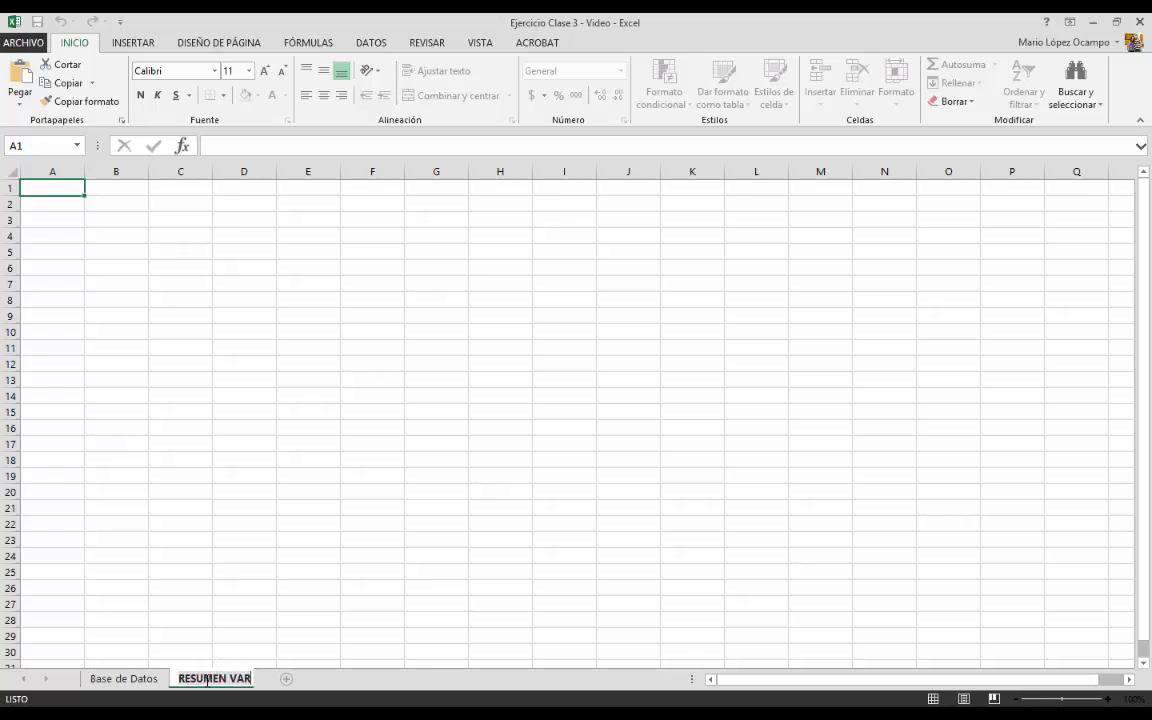
type("IABLES")
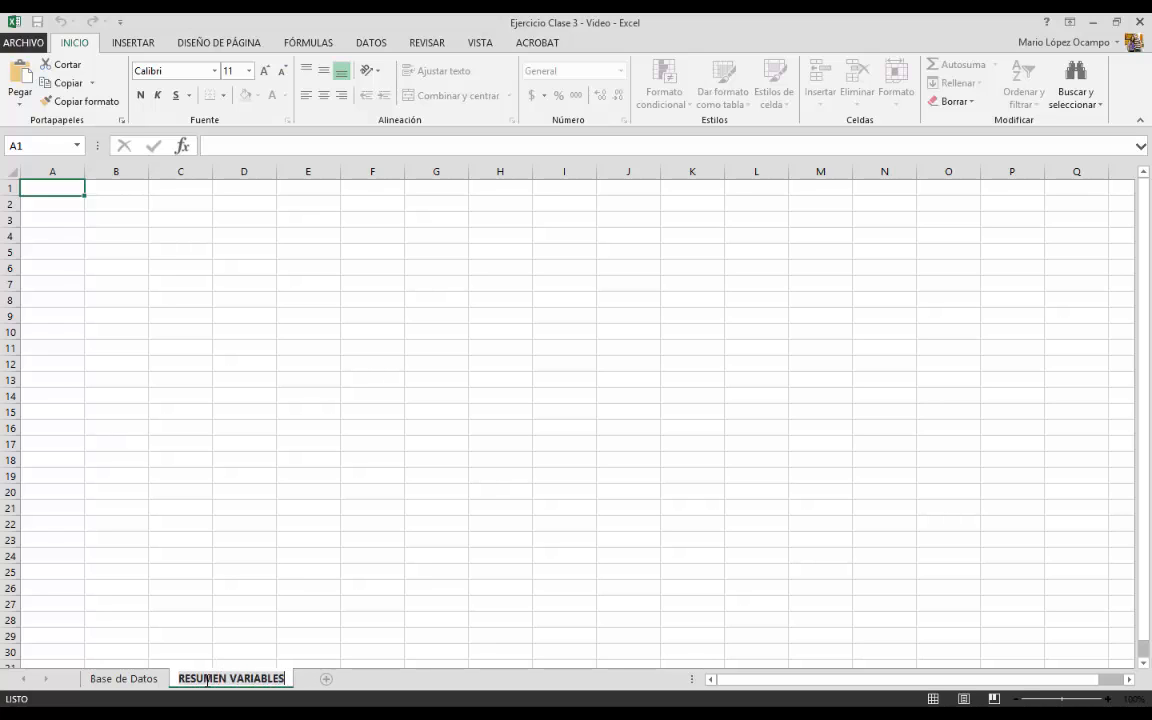
left_click(195, 404)
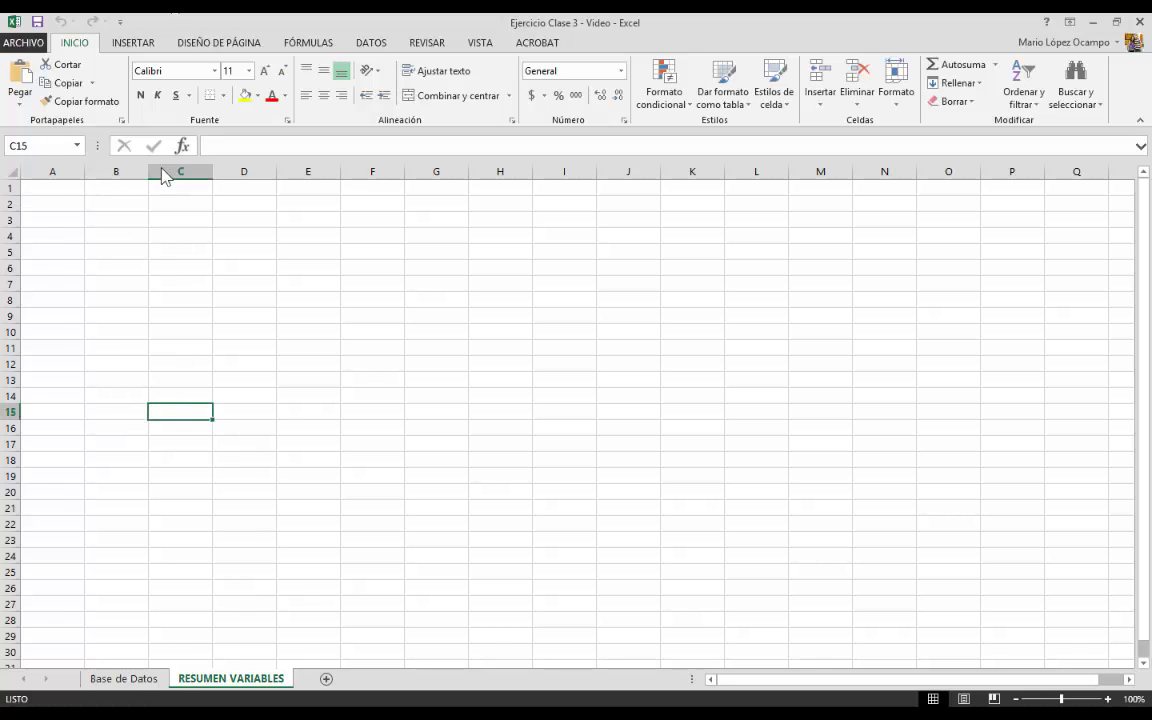
Step: Merge and center A1:O2 as a title area, with wrapped text and middle vertical alignment
left_click_drag(44, 188, 941, 200)
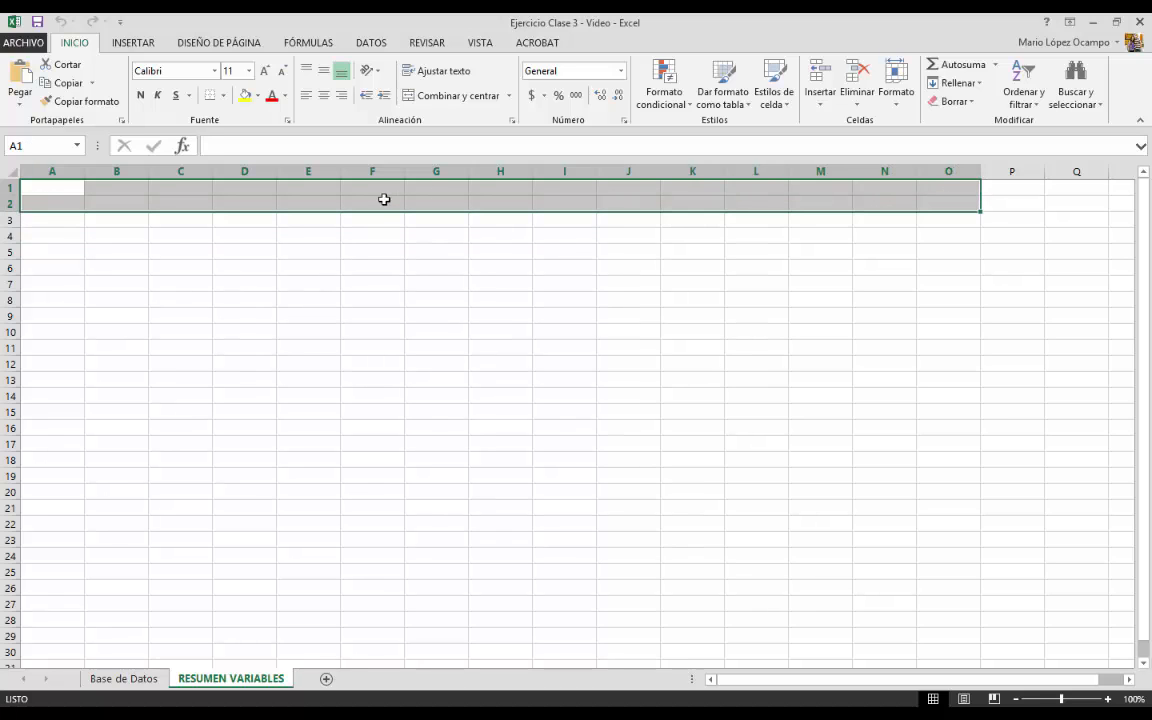
left_click(408, 100)
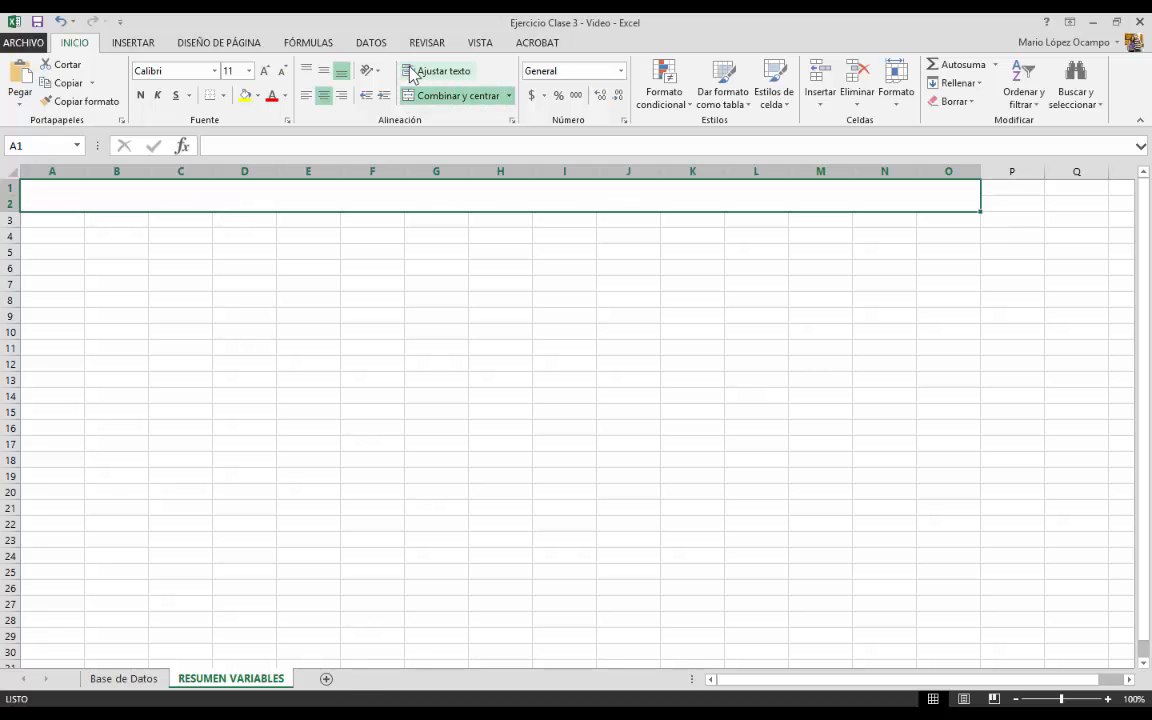
left_click(410, 74)
left_click(324, 72)
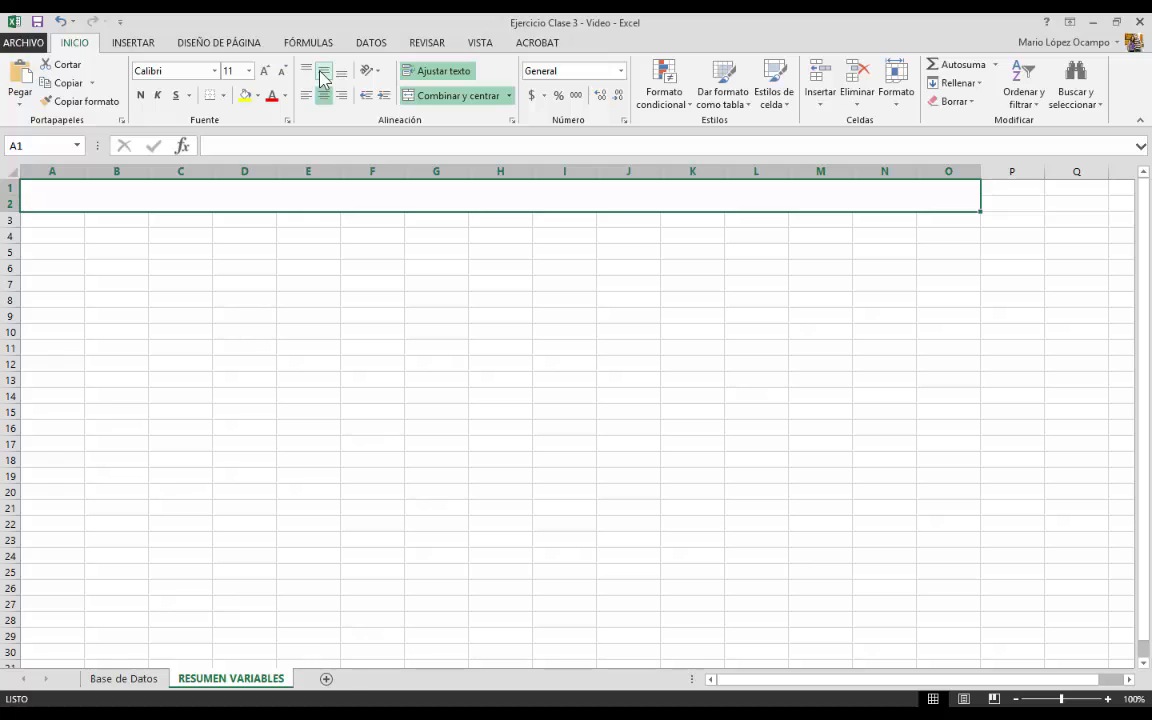
Step: Give the merged title cell A1:O2 a blue fill and a bold, white, 16-point font
left_click(257, 96)
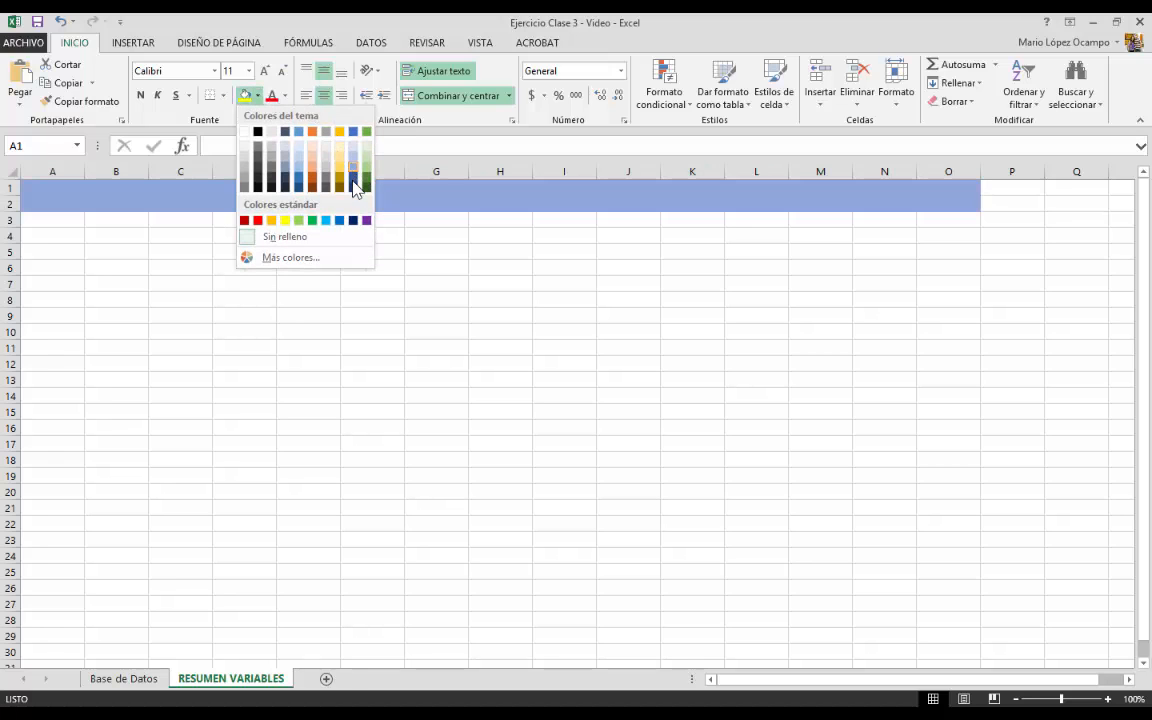
left_click(298, 176)
left_click(140, 95)
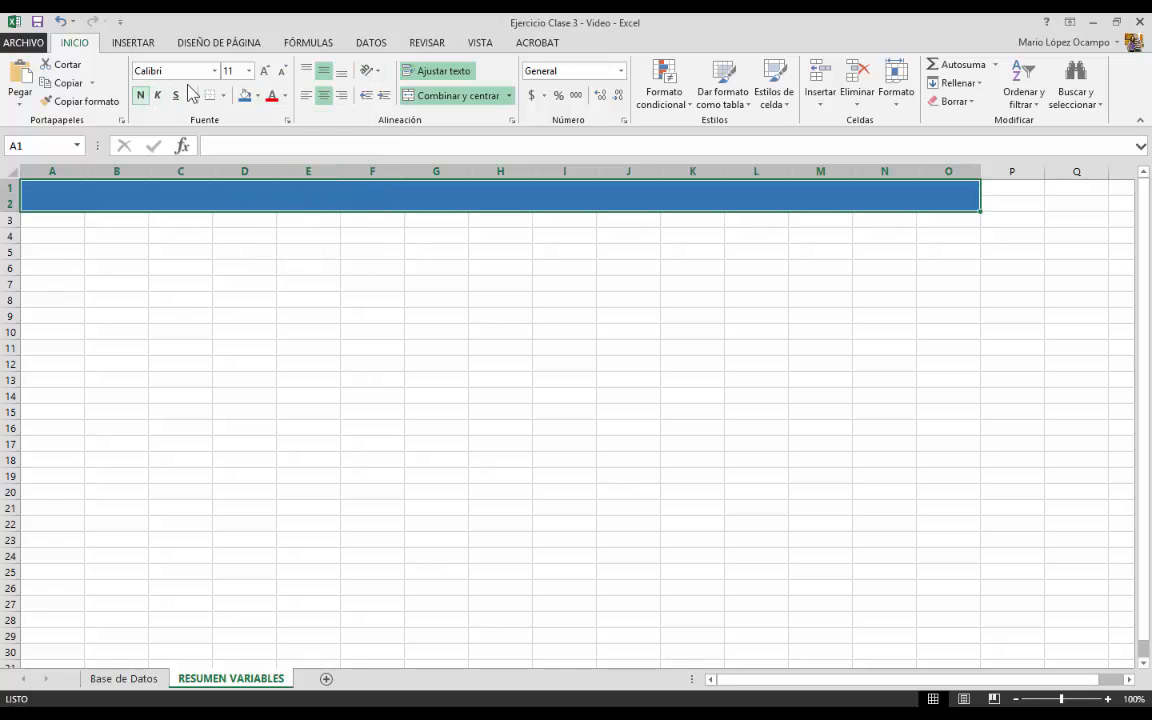
left_click(285, 96)
left_click(271, 150)
left_click(263, 71)
left_click(263, 71)
left_click(263, 71)
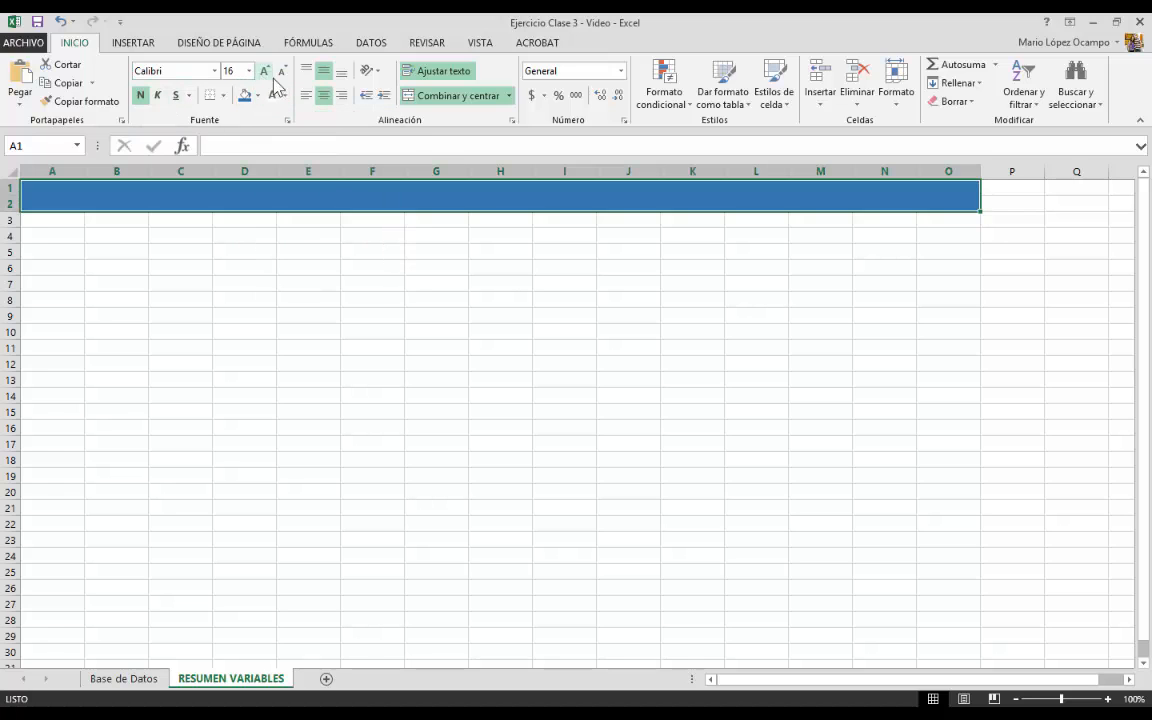
Step: Enter the title RESUMEN DE VARIABLES in the merged cell A1:O2
type("RE")
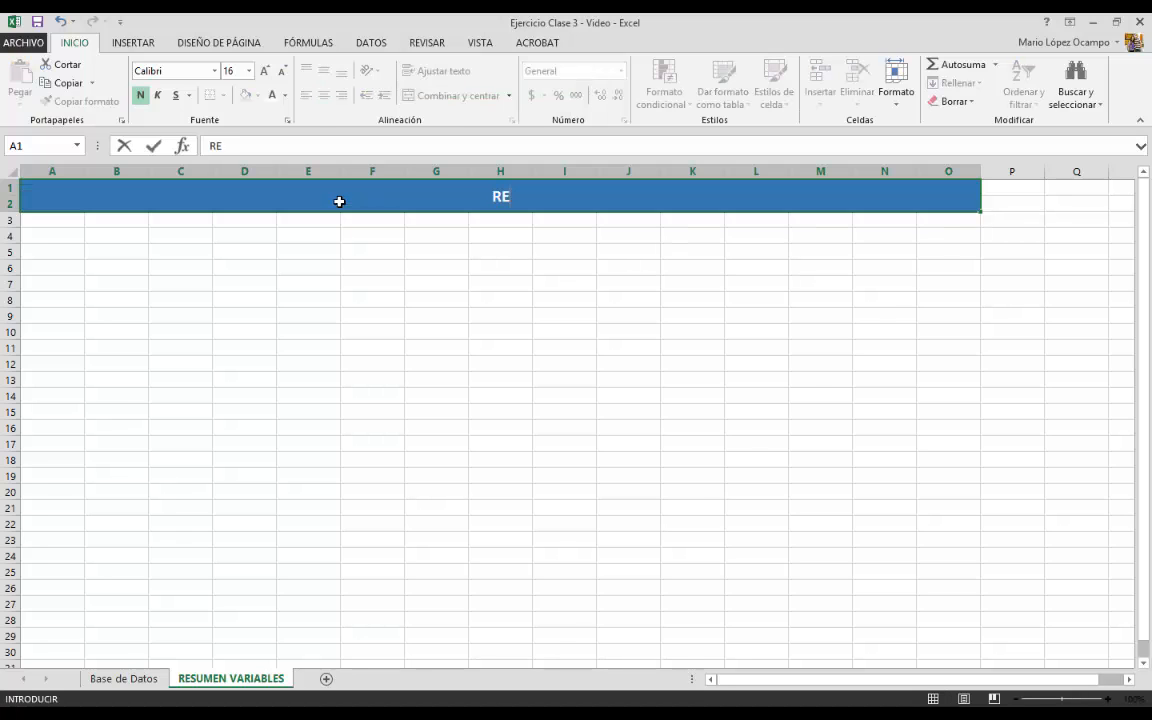
type("SUMEN")
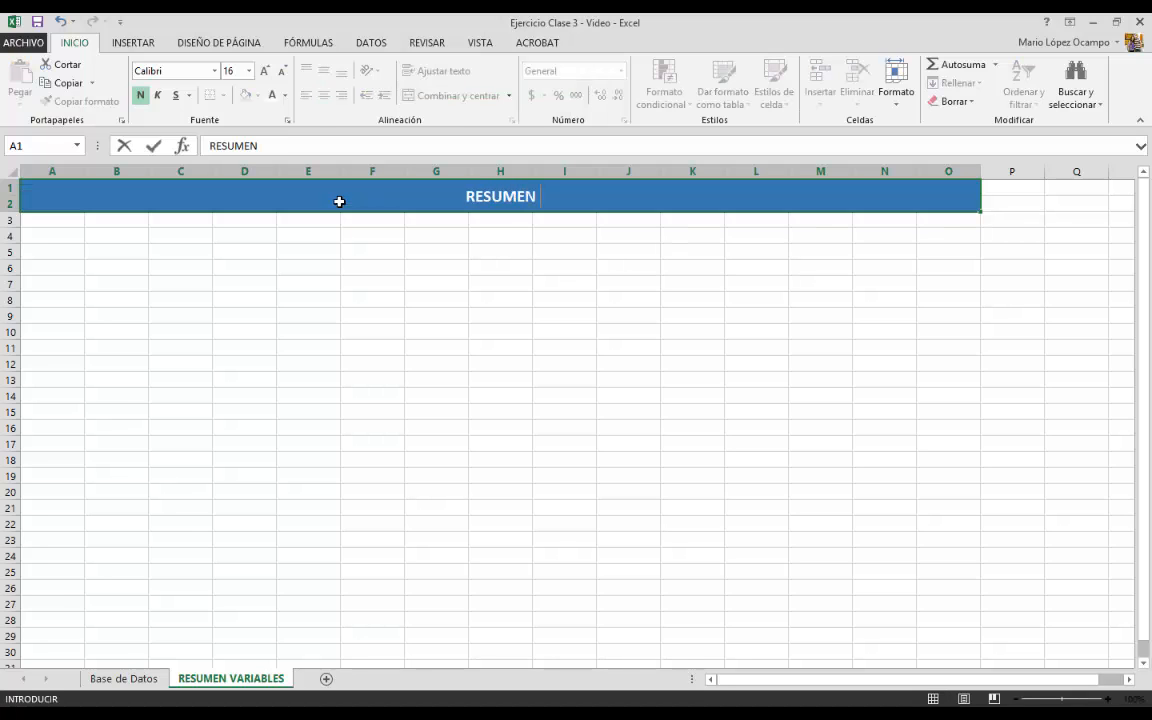
type(" DE VARIAB")
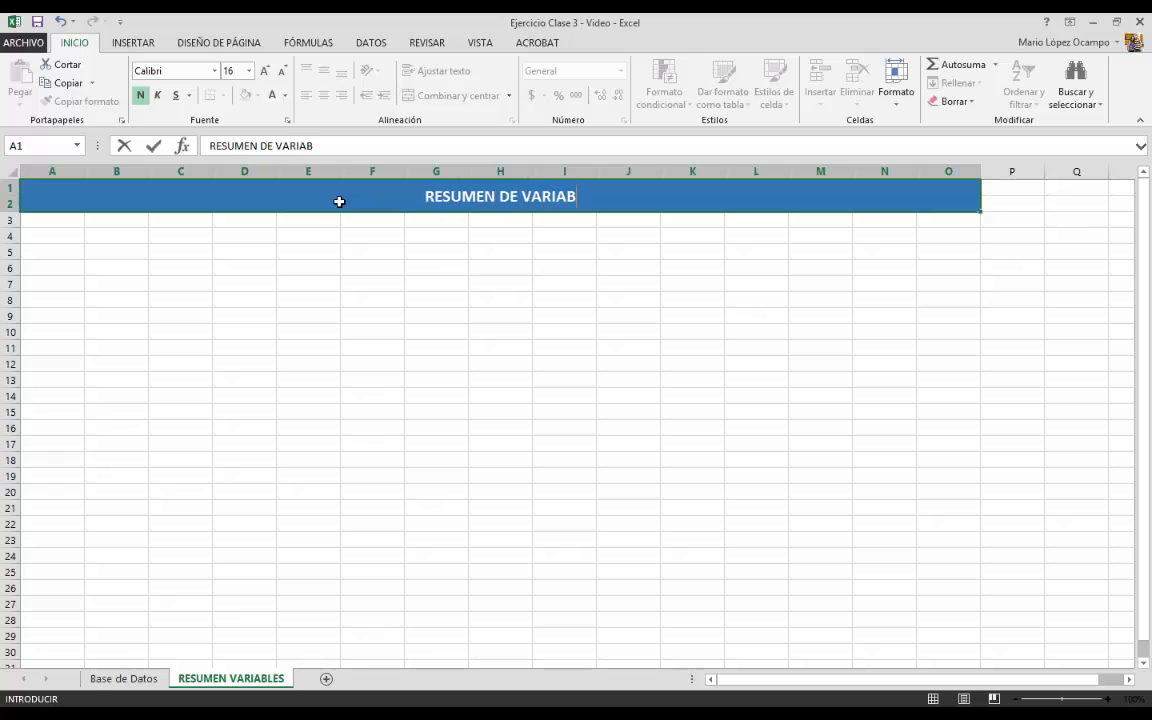
type("LES")
left_click(417, 314)
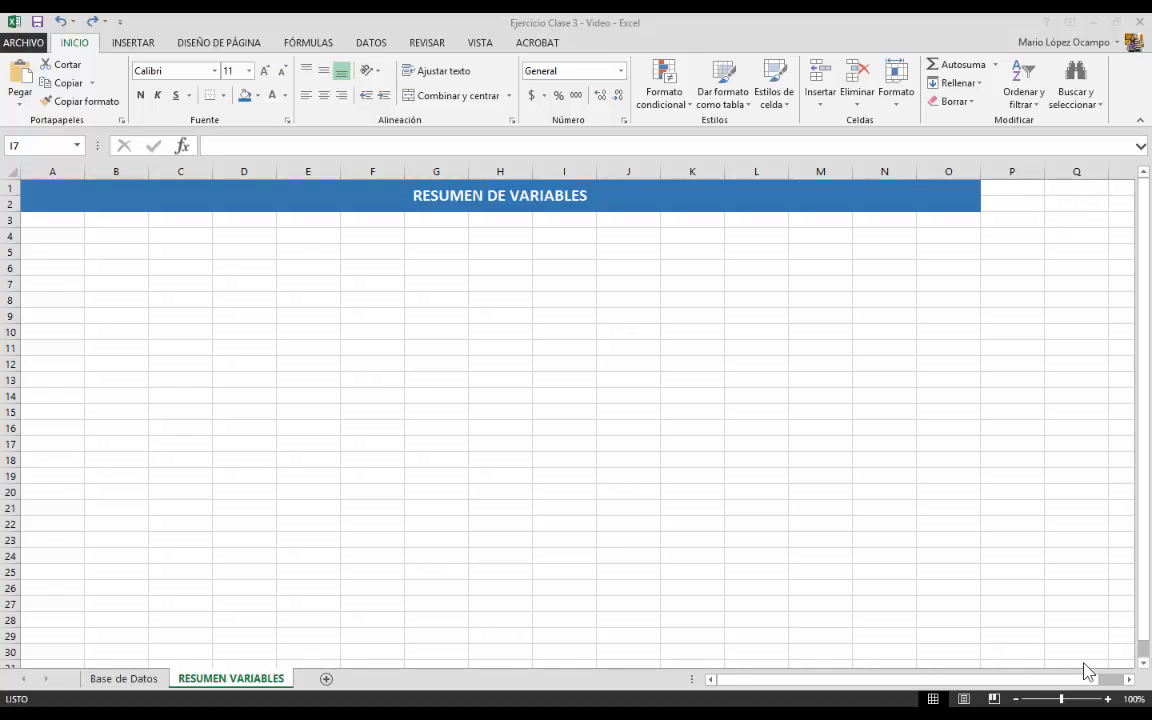
Step: Merge and center B5:D5 with wrapped text, and widen columns B, C and D to fit a table heading
left_click(113, 253)
left_click_drag(231, 252, 115, 251)
left_click(440, 95)
left_click(438, 70)
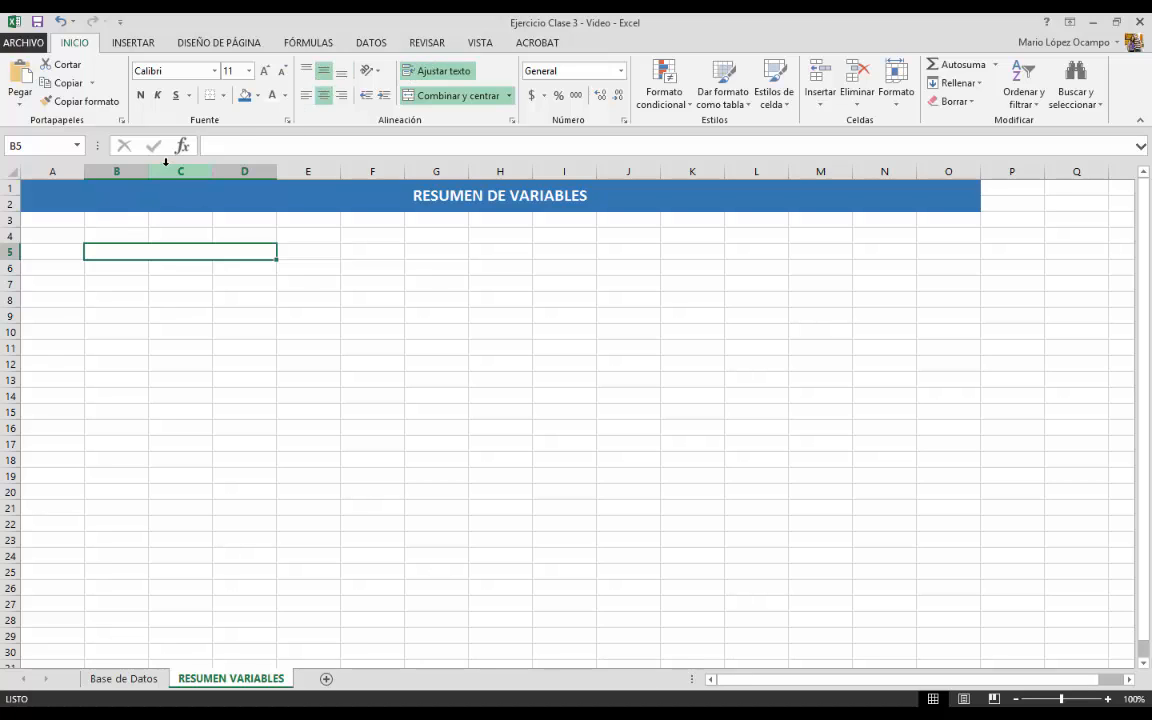
left_click_drag(148, 172, 254, 173)
left_click_drag(324, 175, 332, 173)
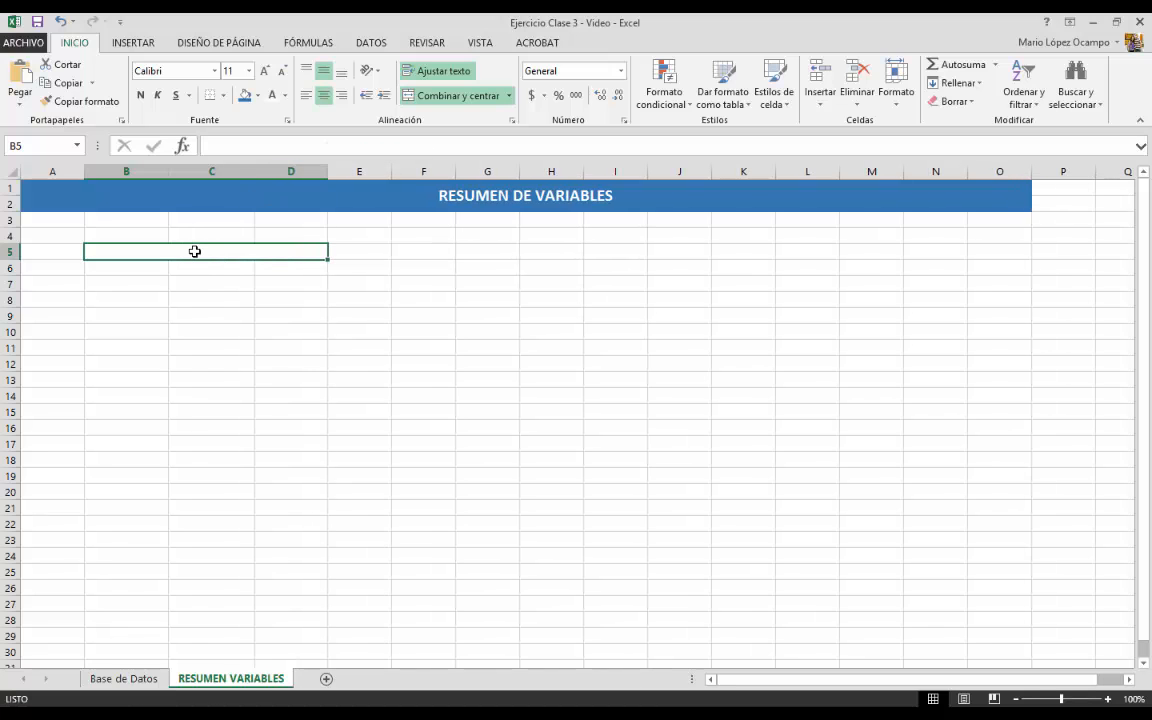
Step: Enter the heading 4. ESTRATO SOCIOECONOMICO in the merged cell B5:D5
type("4,")
key("BackSpace")
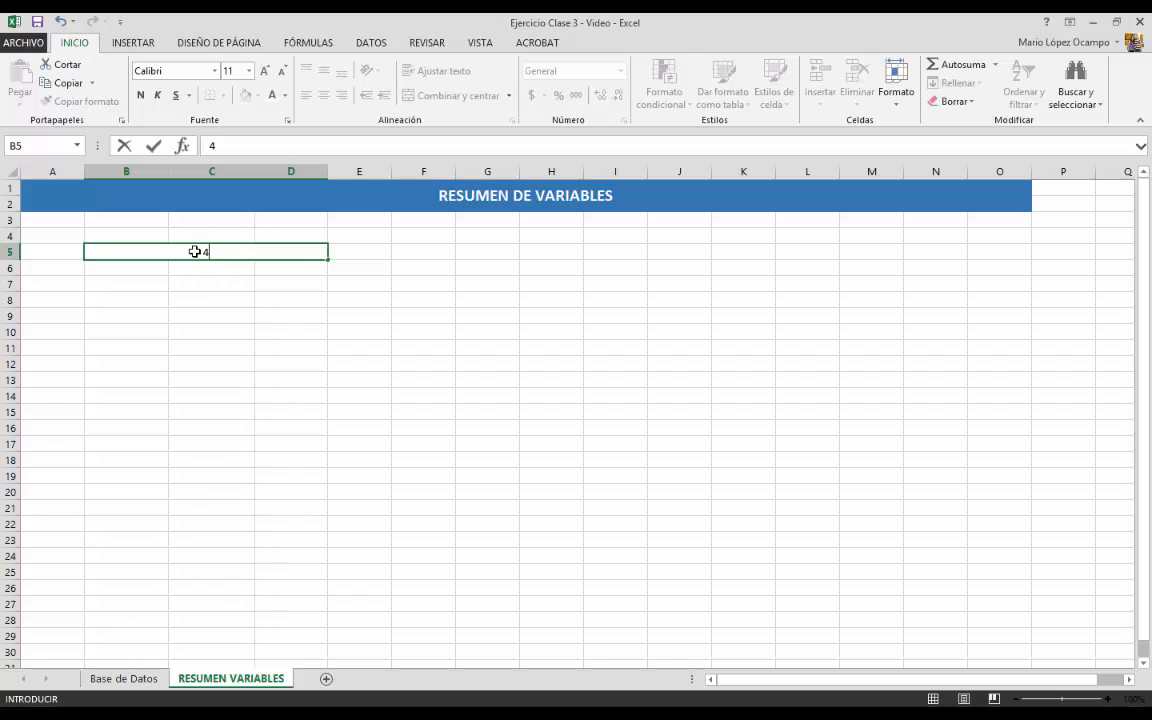
type(". estrato socioe")
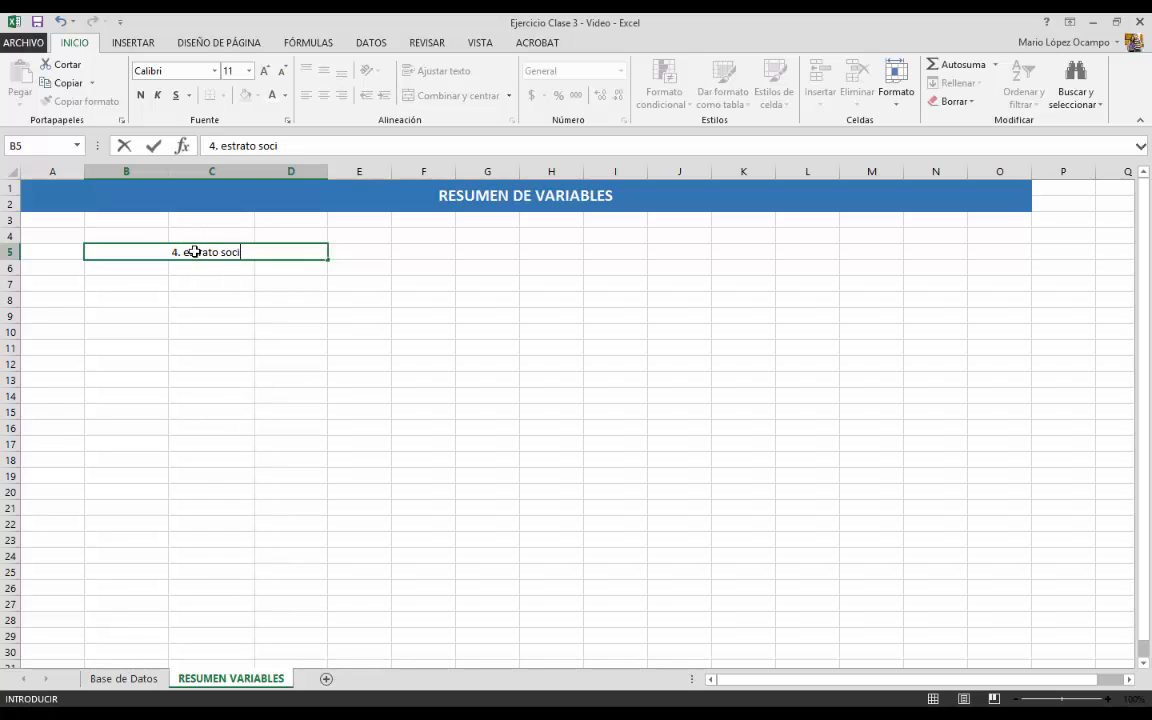
key("BackSpace")
key("BackSpace")
key("BackSpace")
key("BackSpace")
key("BackSpace")
key("BackSpace")
key("BackSpace")
key("BackSpace")
key("BackSpace")
key("BackSpace")
key("BackSpace")
key("BackSpace")
key("BackSpace")
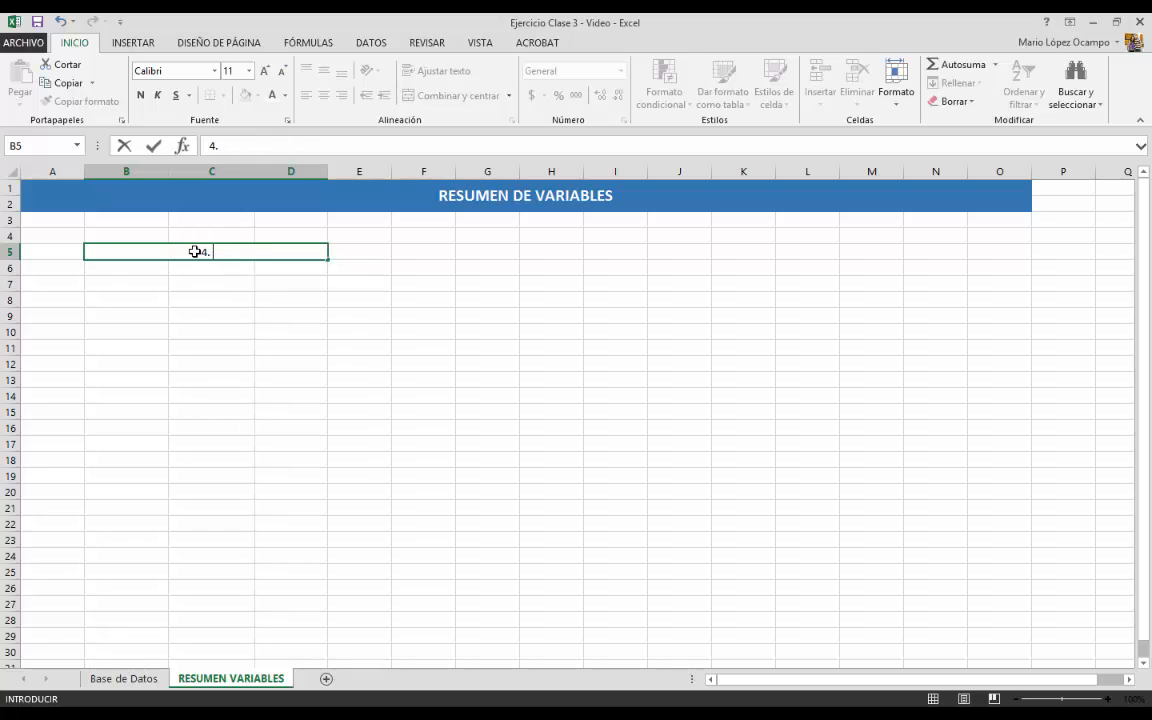
type("ESTRATO SOCIOECON")
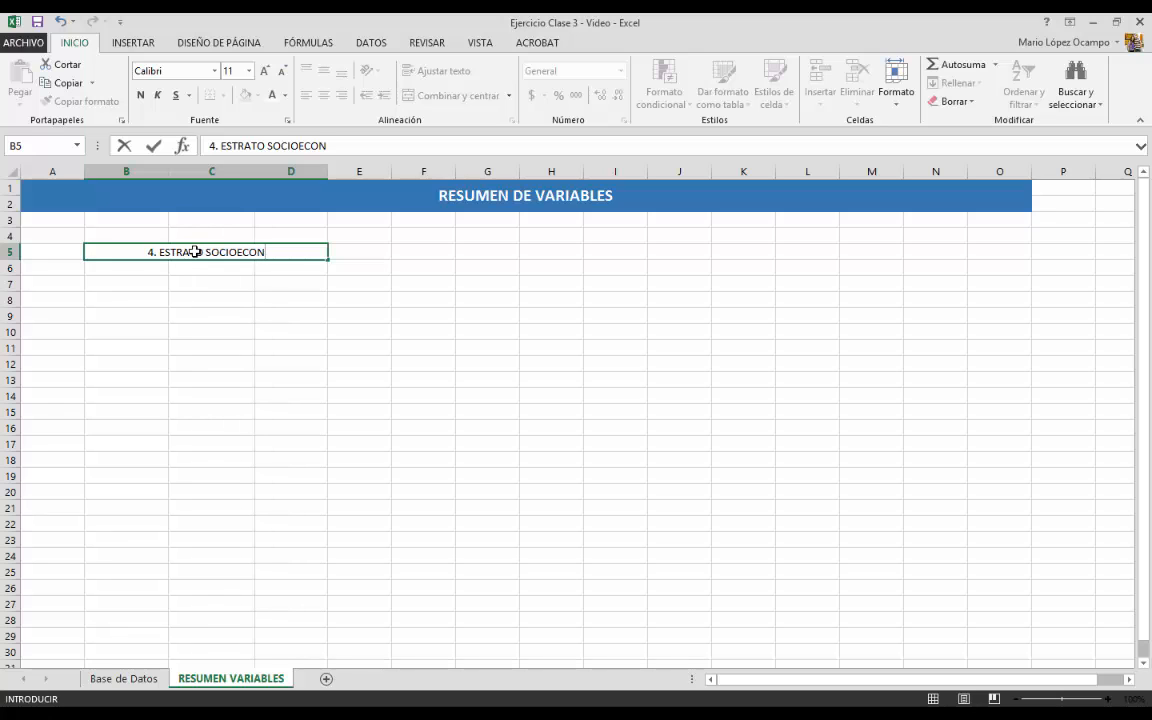
type("OMICO")
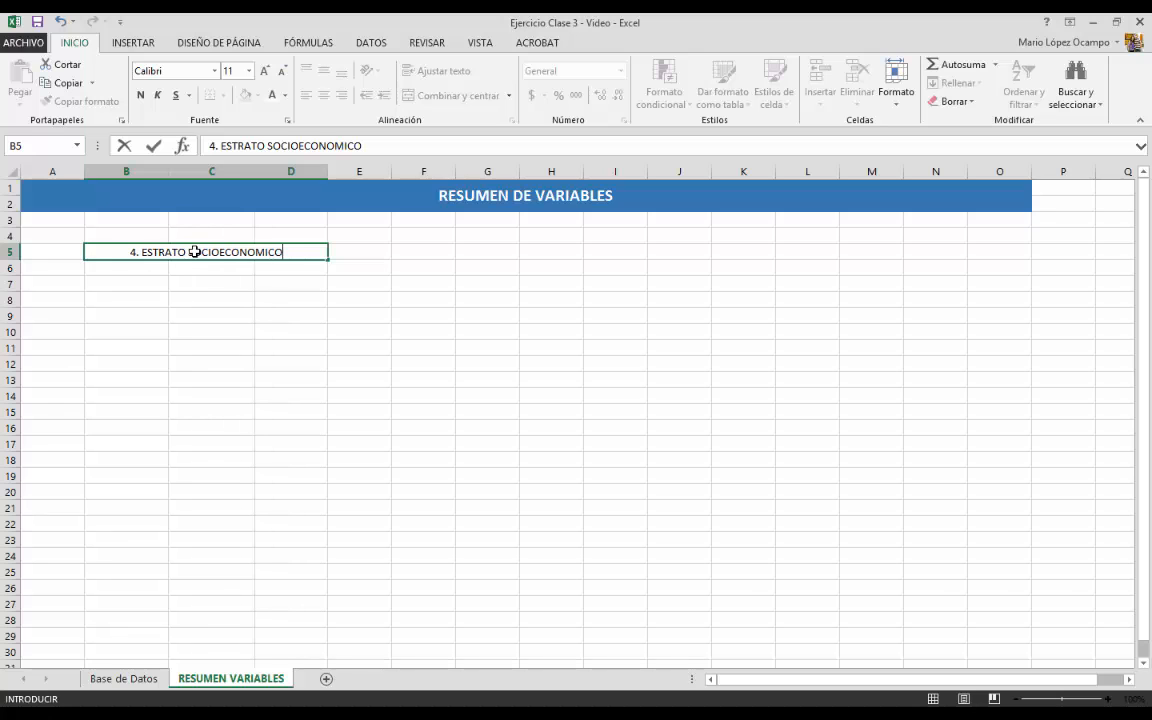
left_click(211, 363)
Step: Give the merged heading cell B5:D5 a thick box border and a light gold fill
left_click_drag(105, 252, 290, 252)
left_click(457, 95)
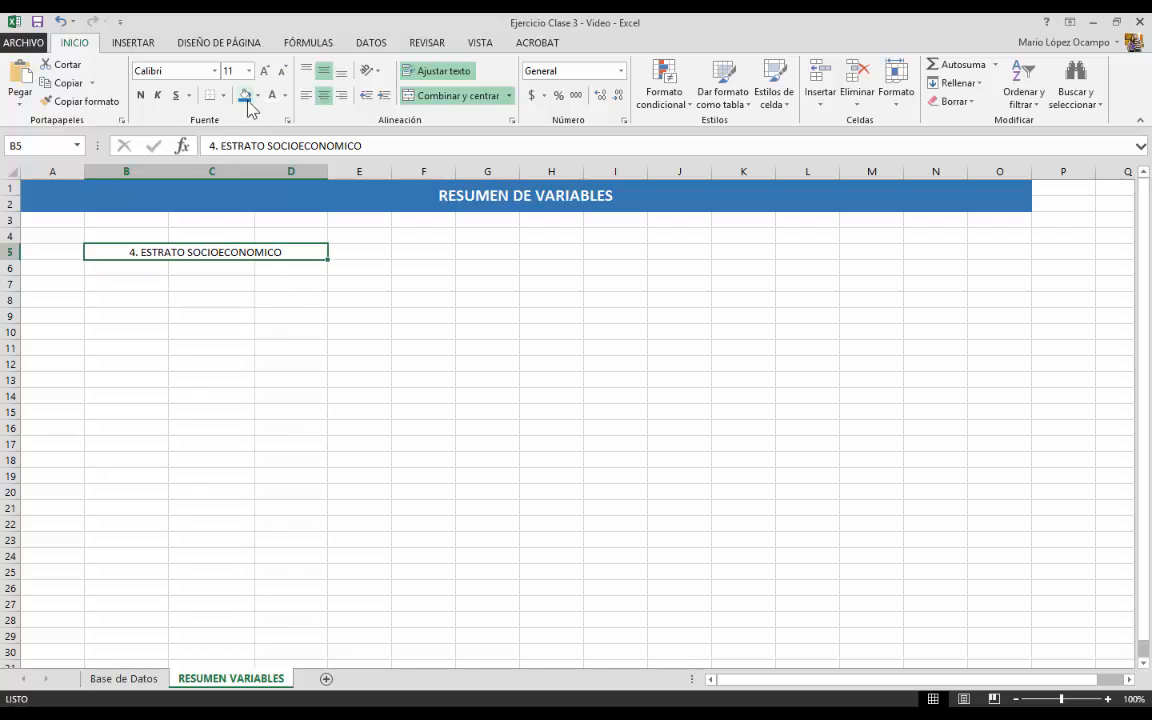
left_click(224, 95)
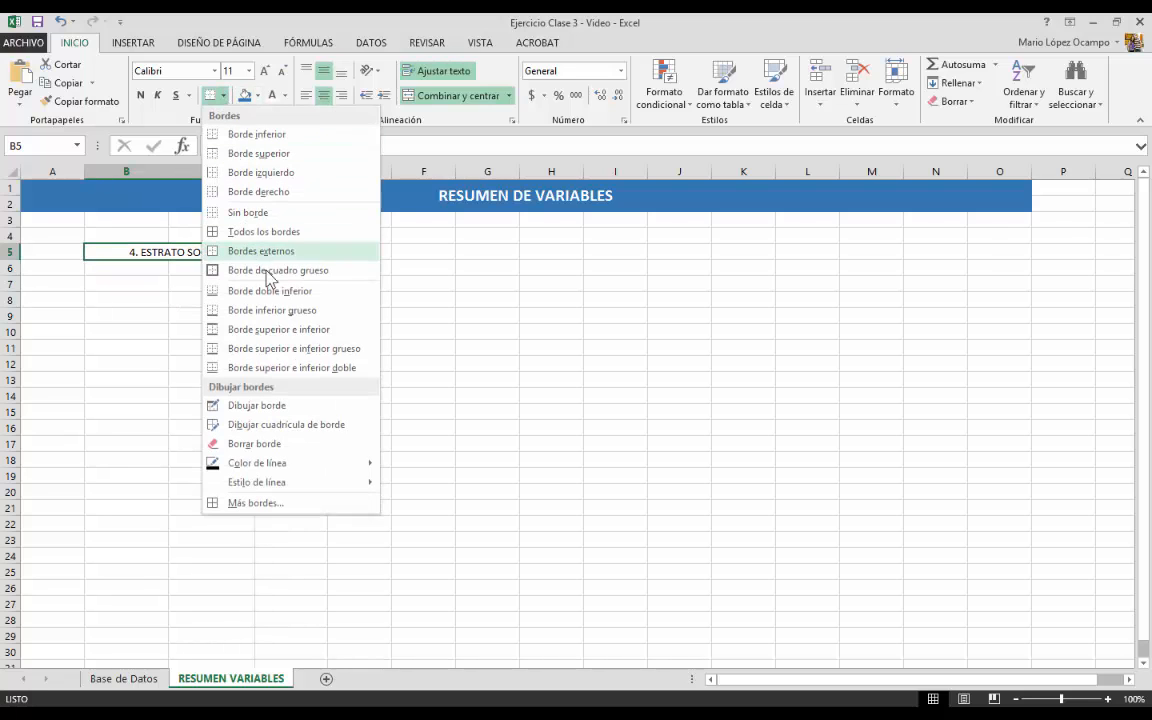
left_click(265, 270)
left_click(257, 95)
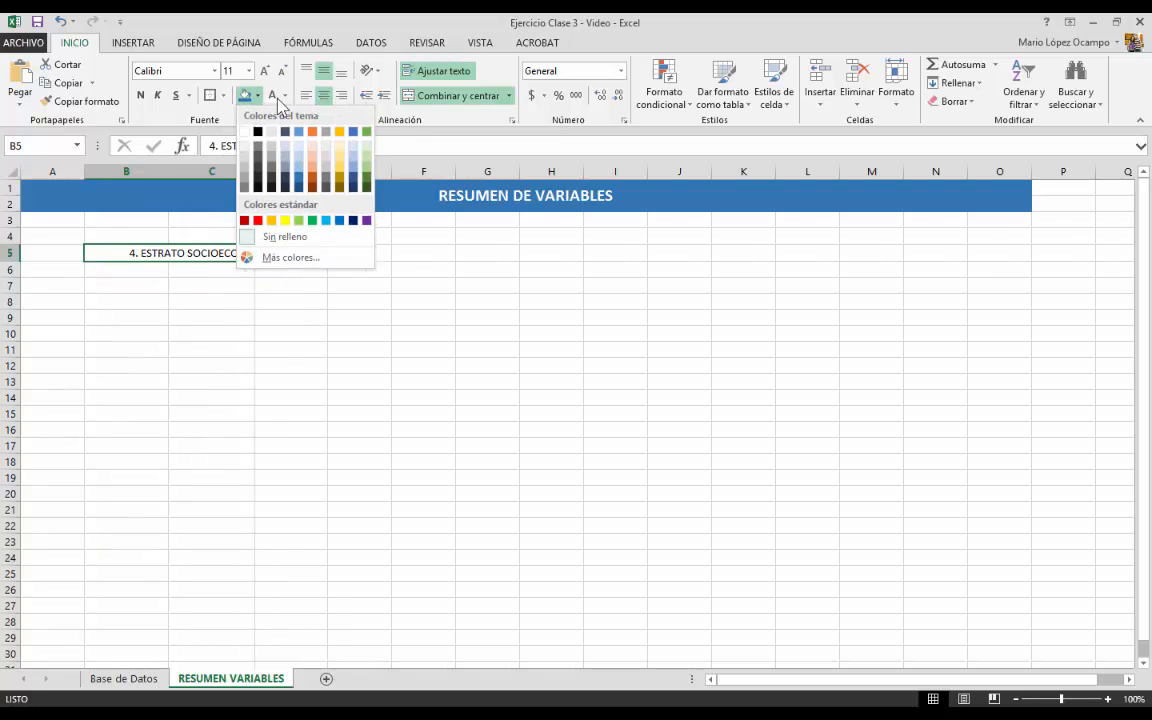
left_click(340, 150)
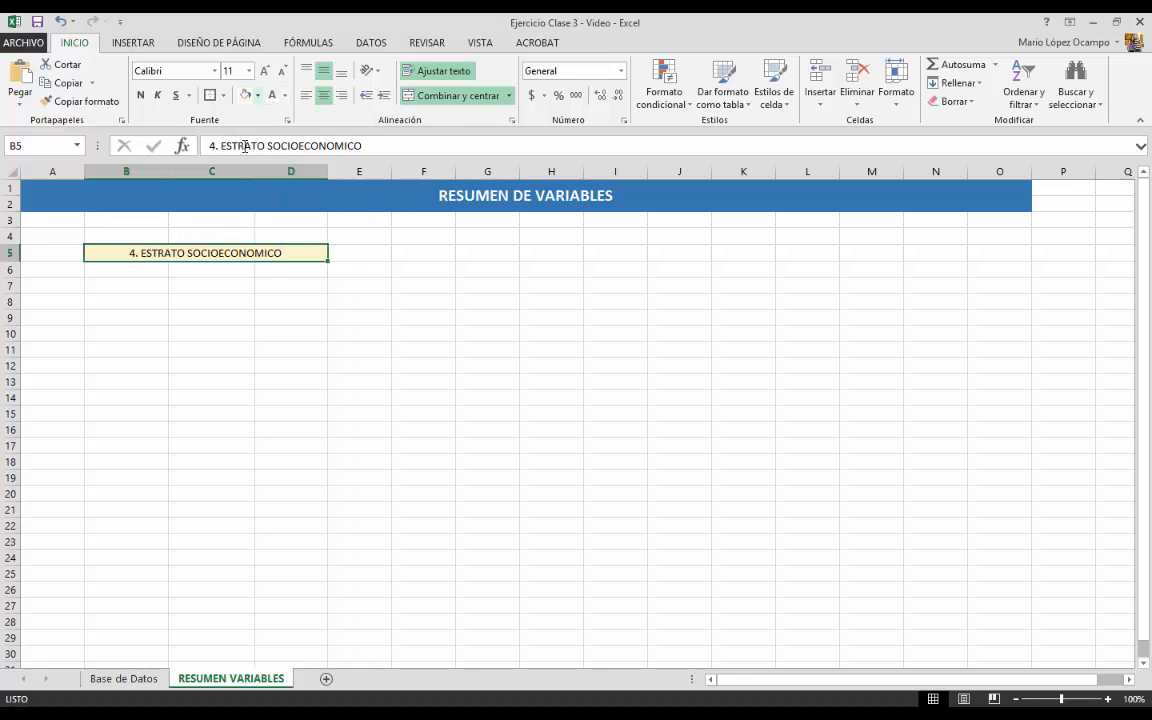
Step: Widen columns B, C and D slightly under the 4. ESTRATO SOCIOECONOMICO heading
left_click(172, 270)
left_click_drag(168, 171, 181, 171)
left_click_drag(268, 176, 284, 172)
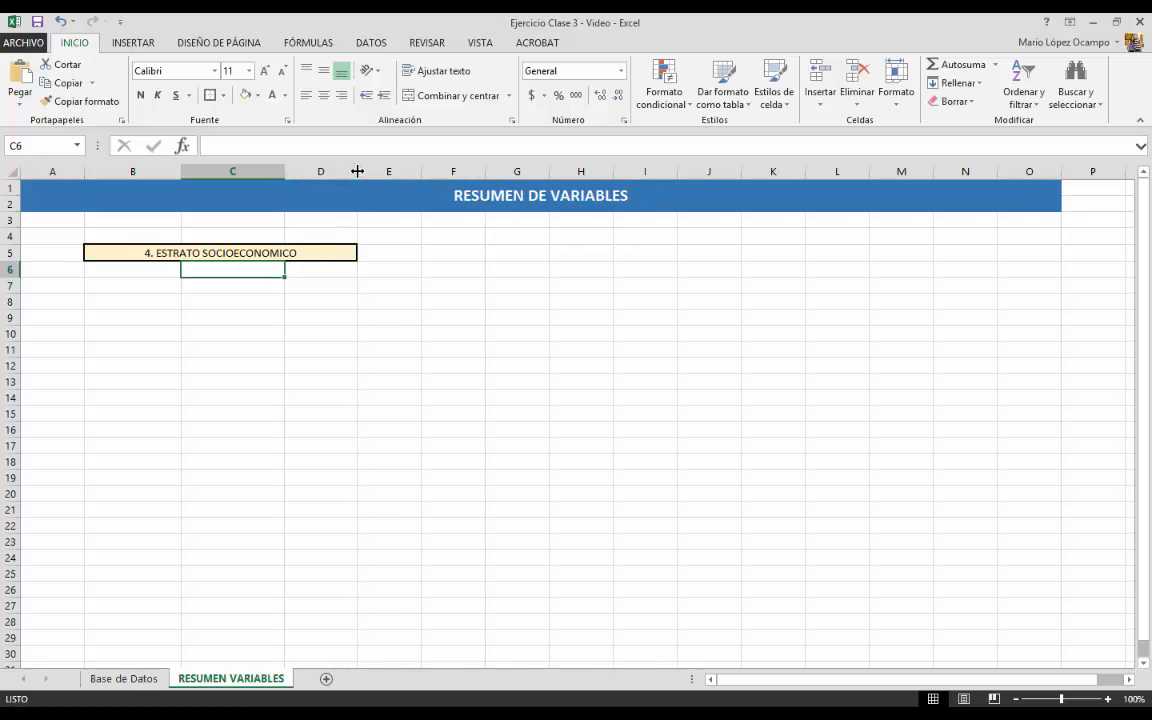
left_click_drag(356, 172, 378, 172)
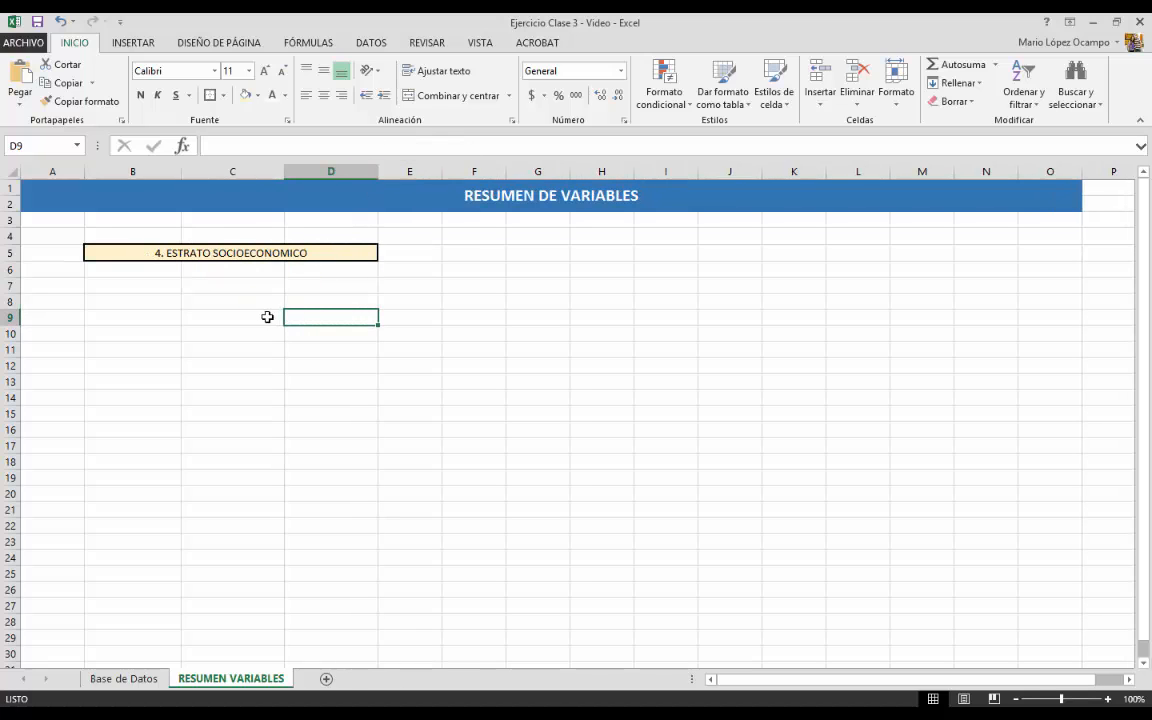
Step: Make the 4. ESTRATO SOCIOECONOMICO heading bold with a dark red font color
left_click(186, 251)
left_click(140, 95)
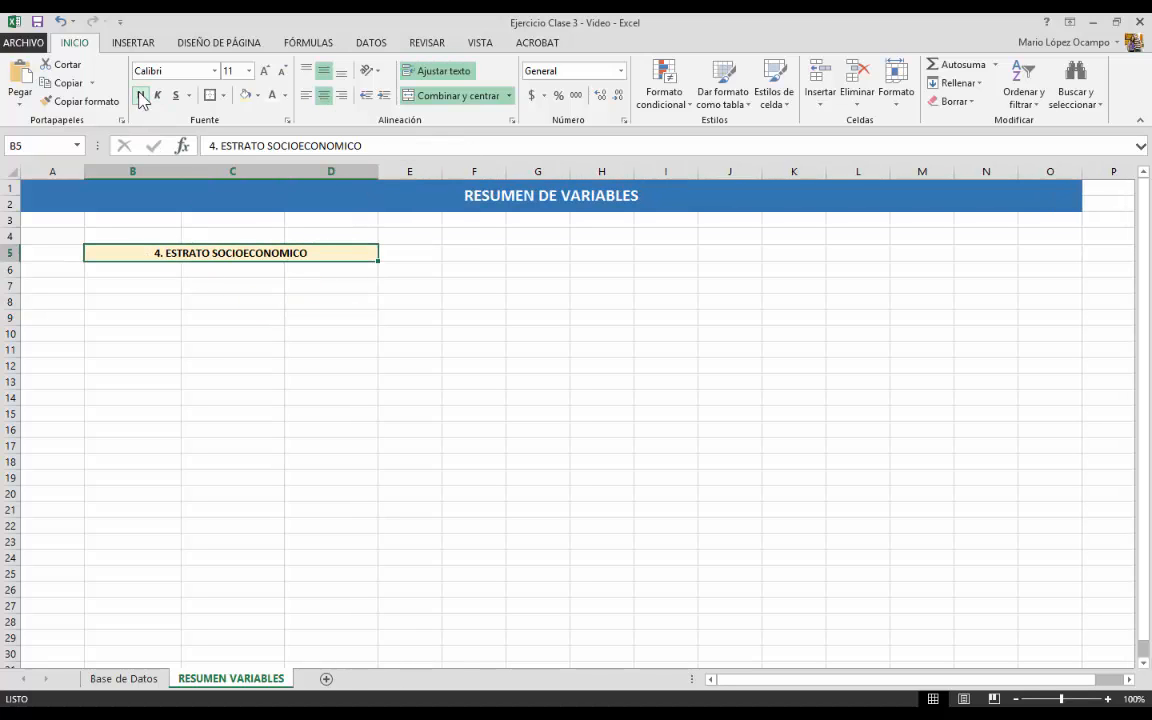
left_click(285, 95)
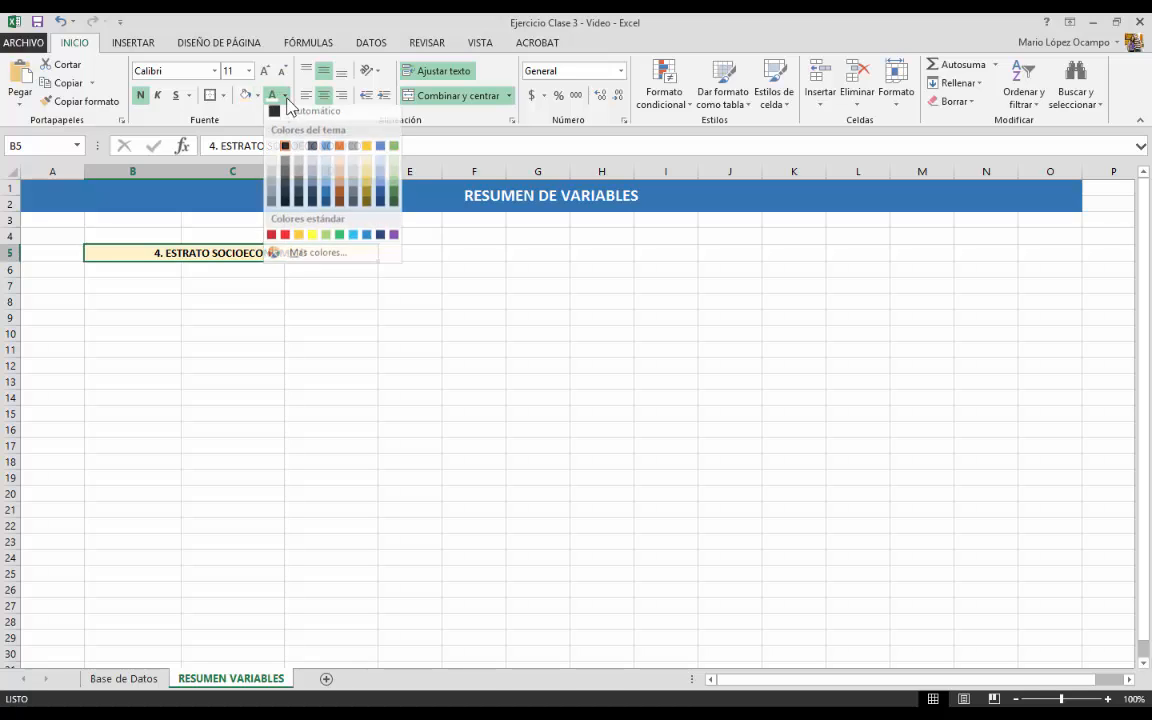
left_click(272, 240)
left_click(244, 318)
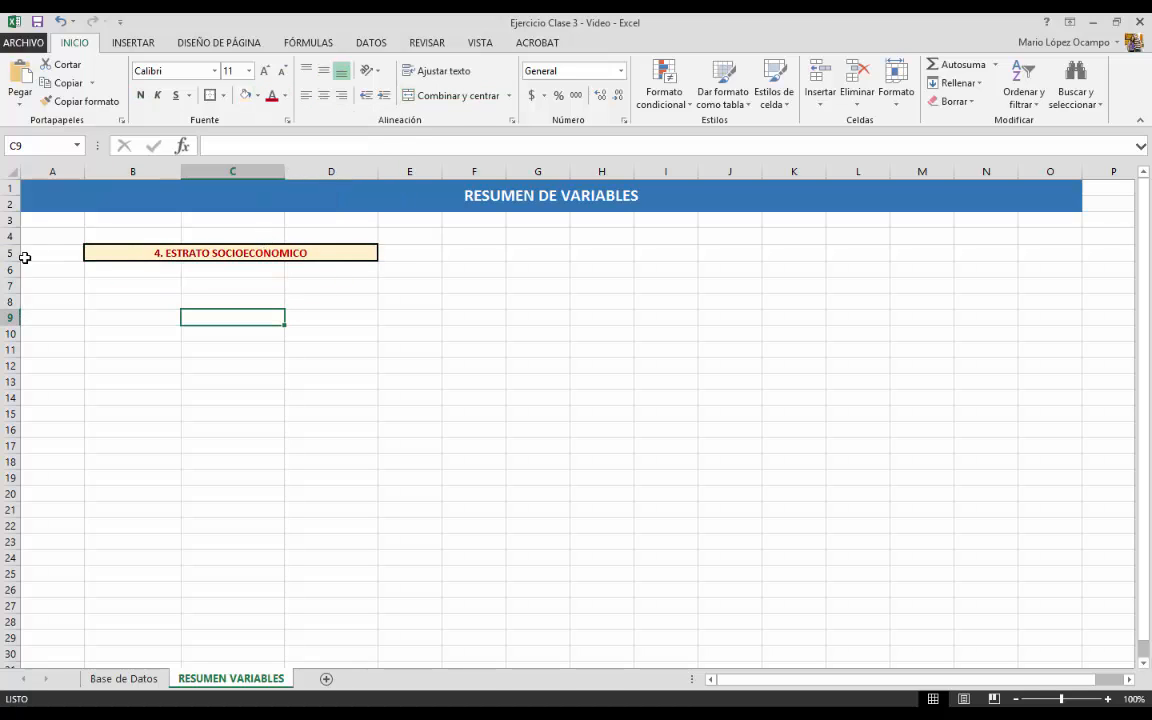
Step: Increase the heights of row 5 and row 6 slightly
left_click_drag(13, 260, 13, 265)
left_click(237, 292)
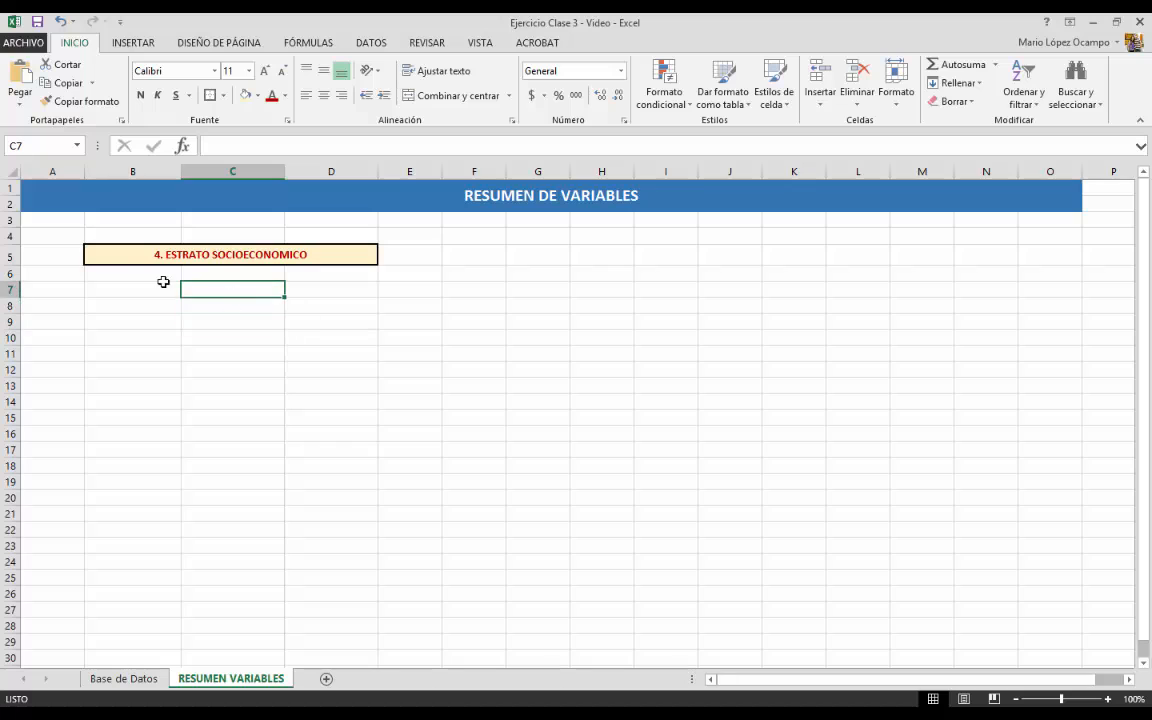
left_click(125, 275)
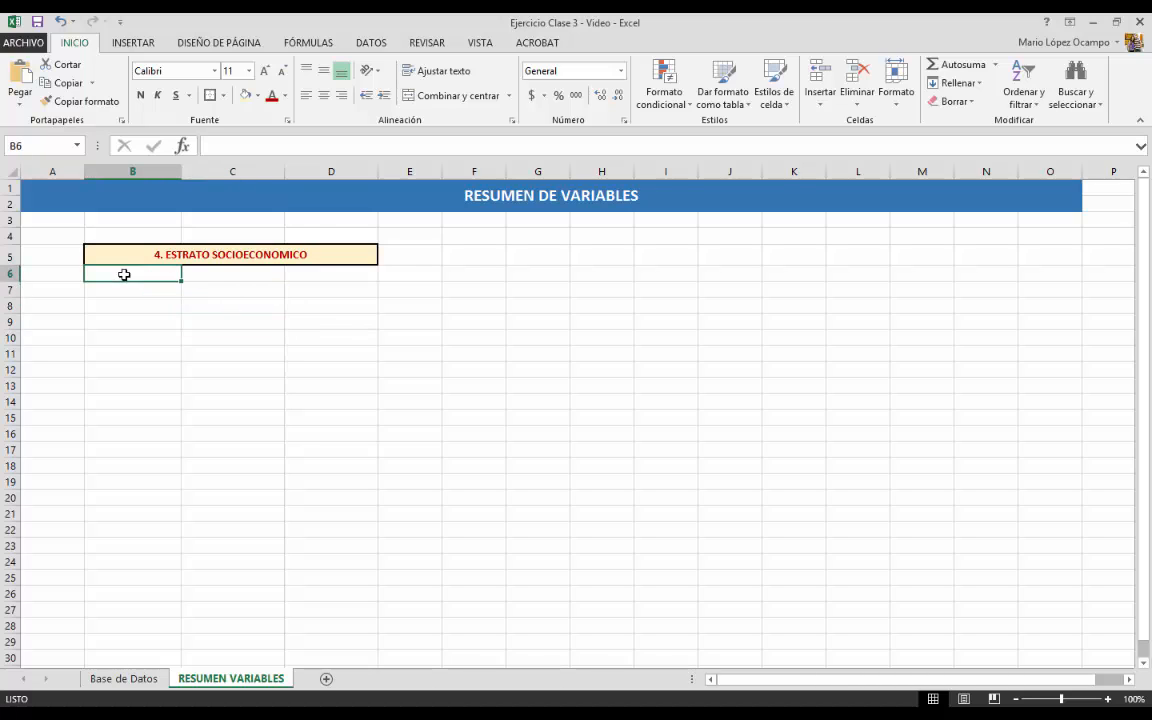
left_click_drag(13, 281, 13, 290)
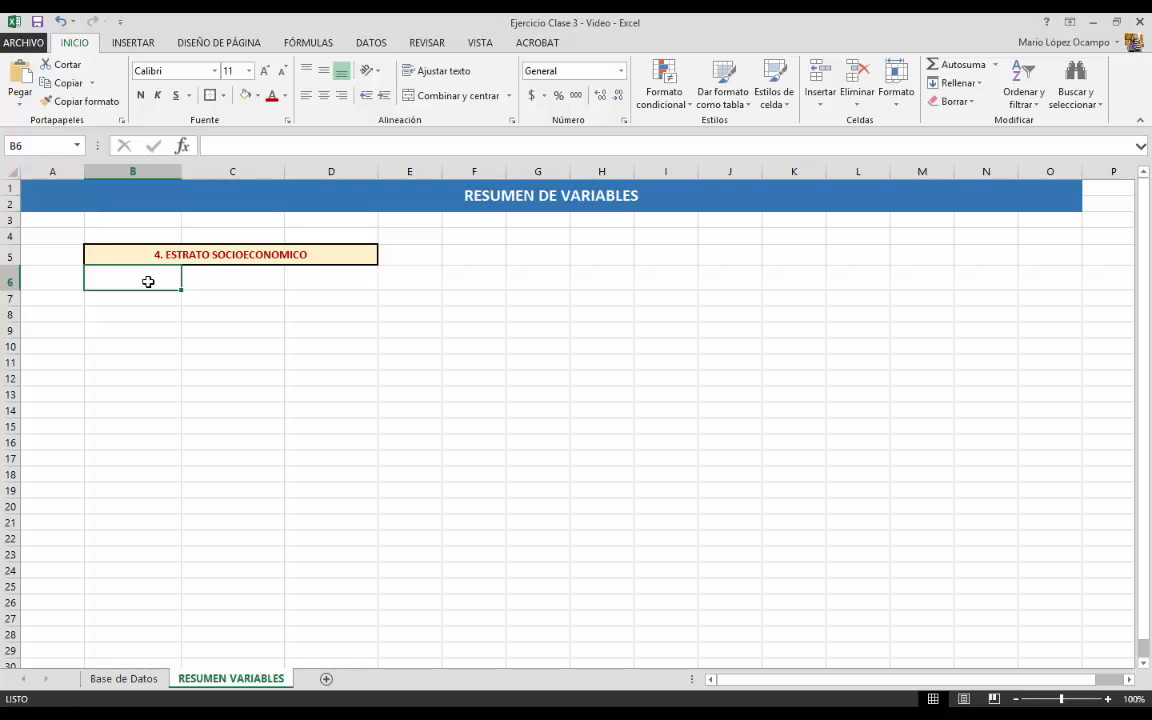
Step: Enter the label TIPO / ESCALA in cell B6
type("tipo")
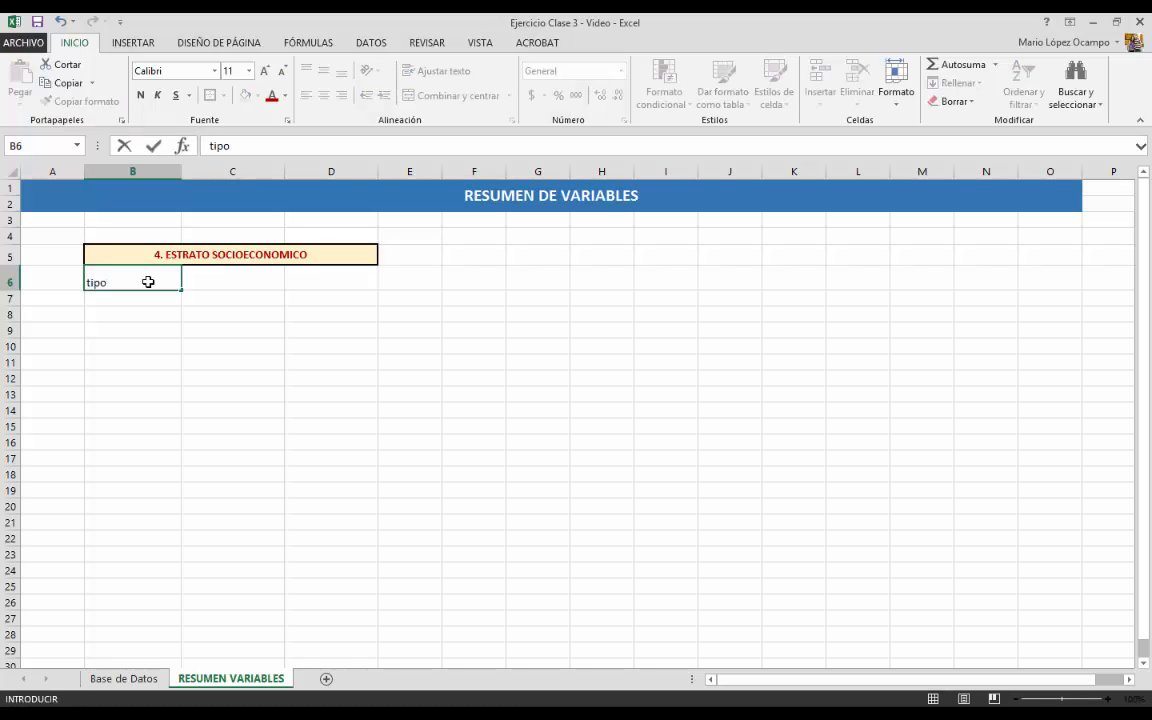
key("BackSpace")
key("BackSpace")
key("BackSpace")
type("TIPO / ESC")
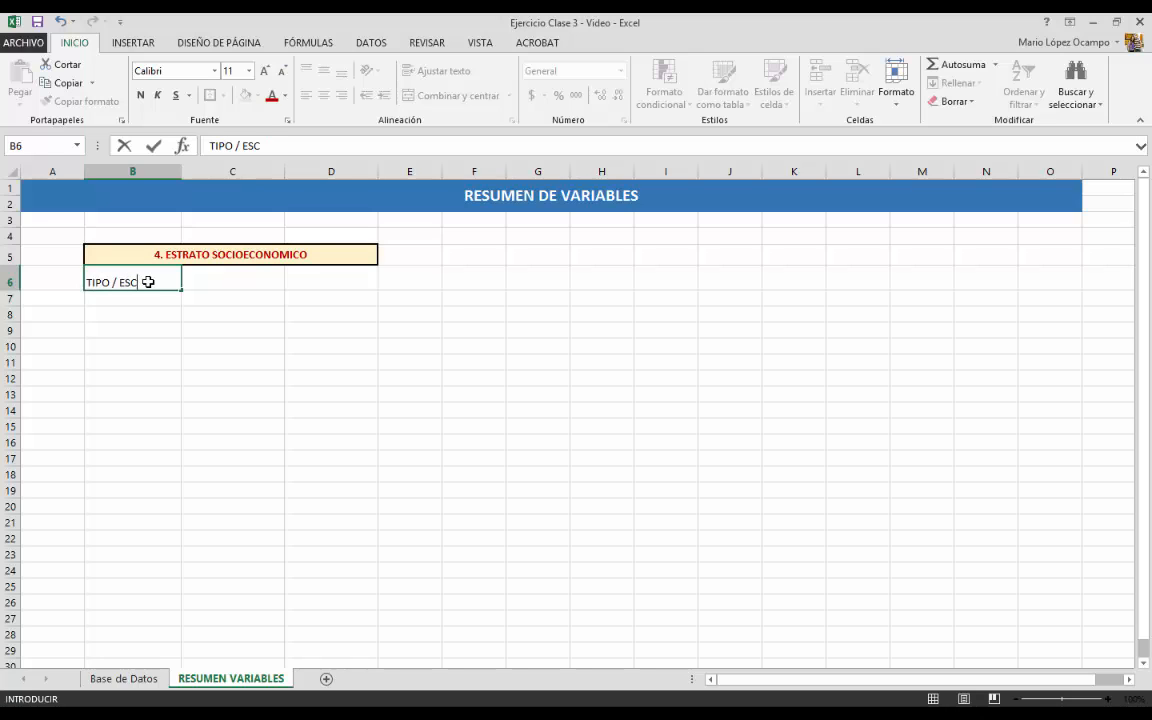
type("ALA")
Step: Merge and center cells C6:D6 beside the TIPO / ESCALA label
left_click_drag(257, 283, 306, 278)
right_click(308, 278)
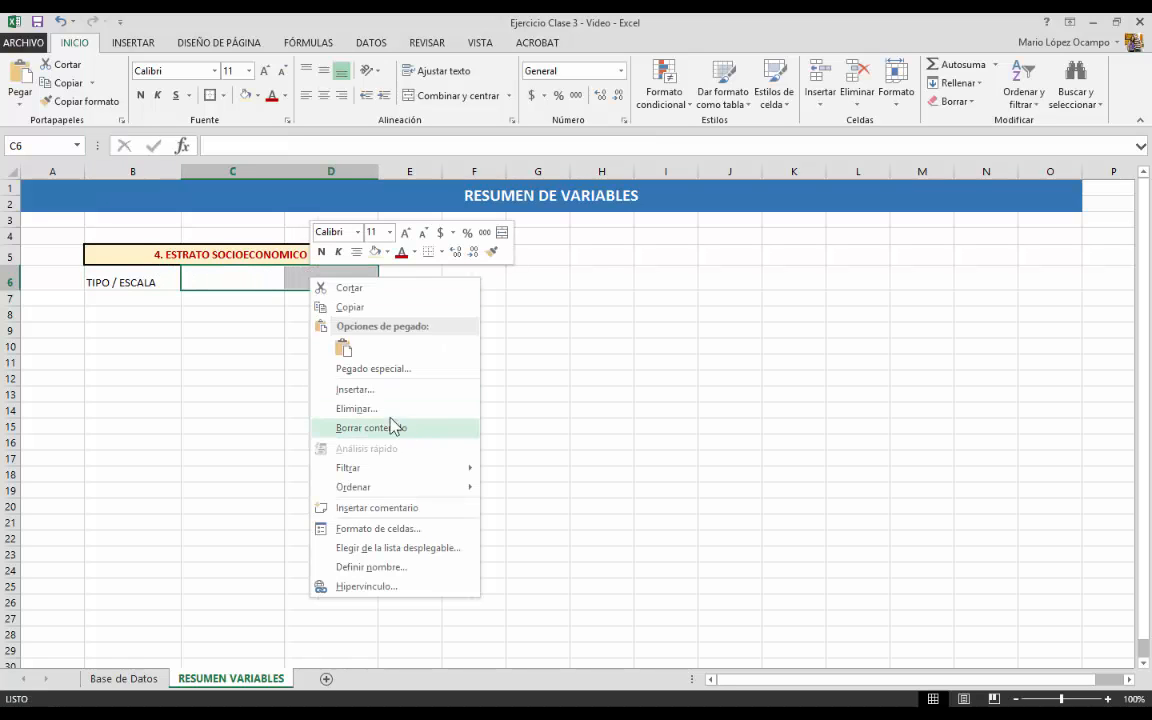
left_click(411, 95)
left_click(249, 327)
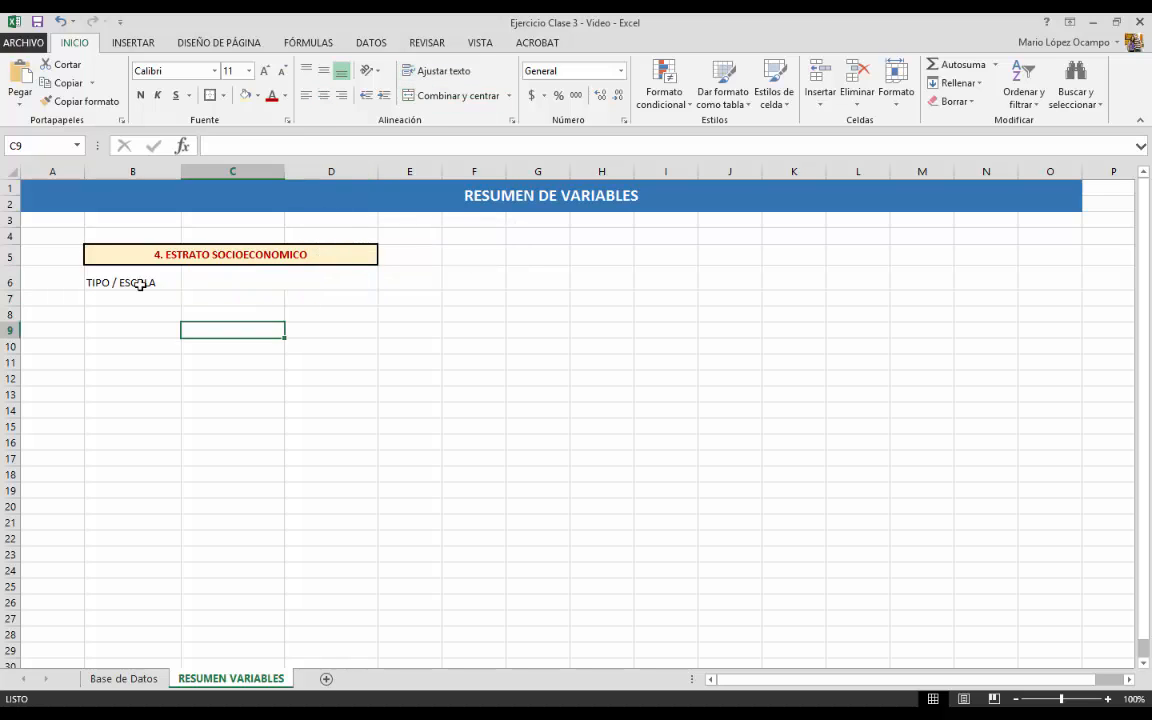
Step: Align the TIPO / ESCALA label in B6 vertically to the middle and give it a blue fill with bold white text
left_click(150, 284)
left_click(323, 70)
left_click(323, 95)
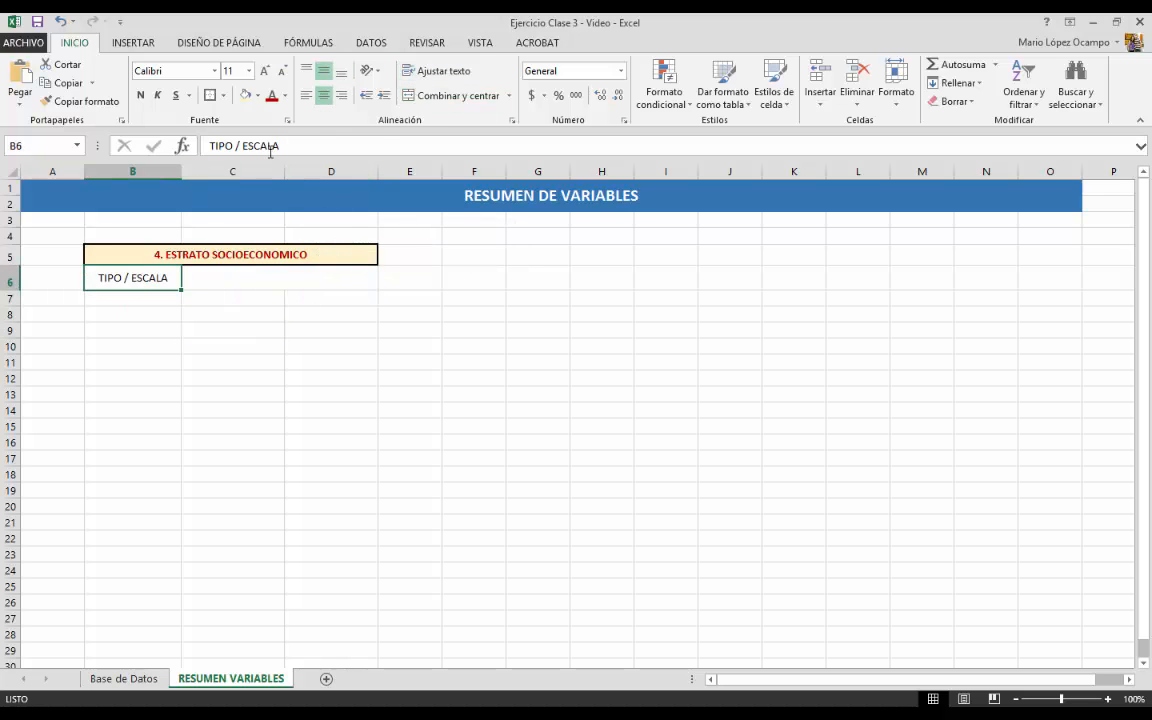
left_click(257, 96)
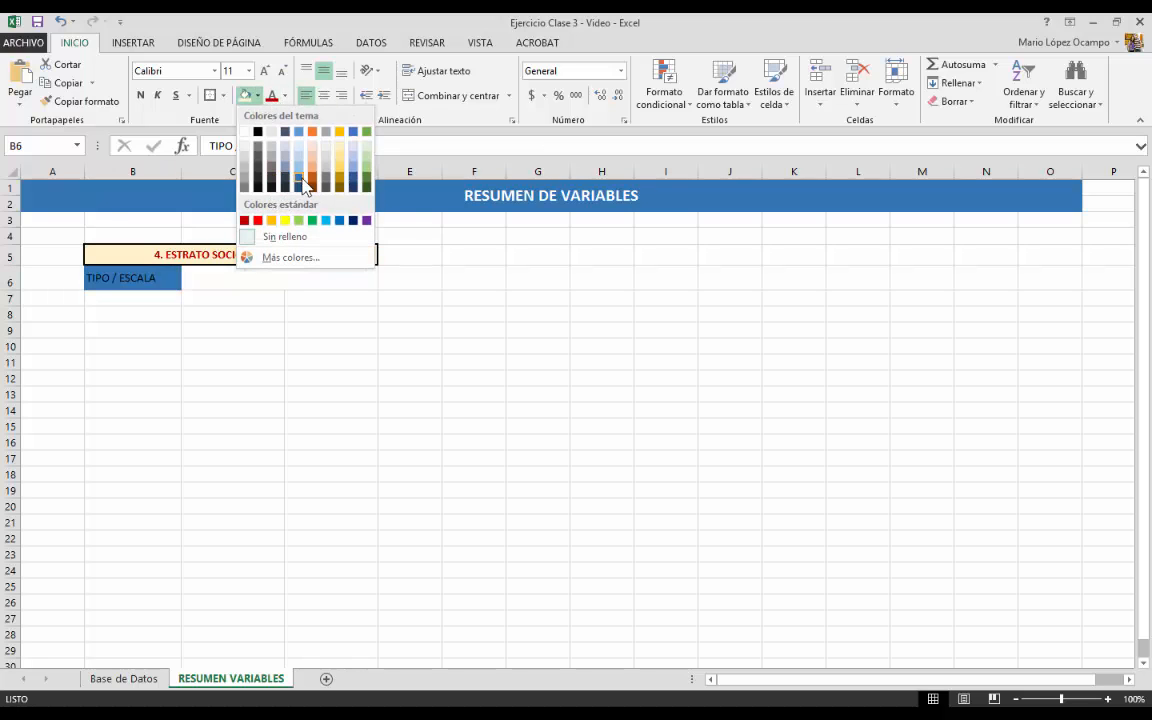
left_click(302, 186)
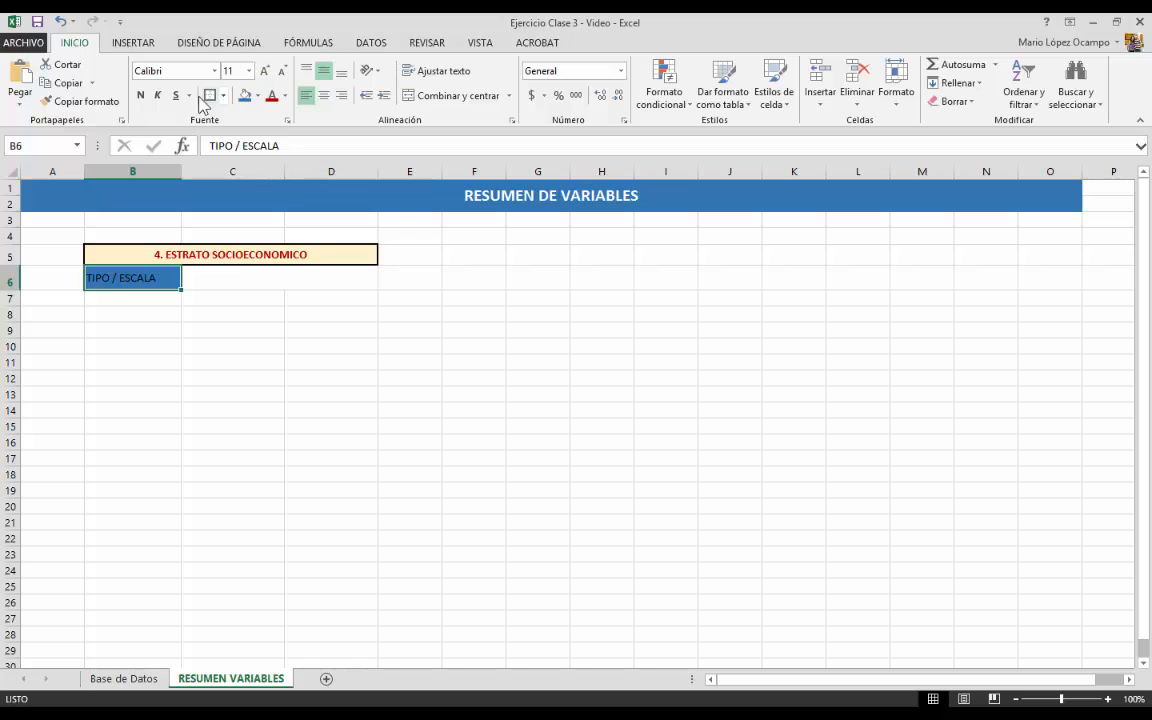
left_click(140, 95)
left_click(285, 96)
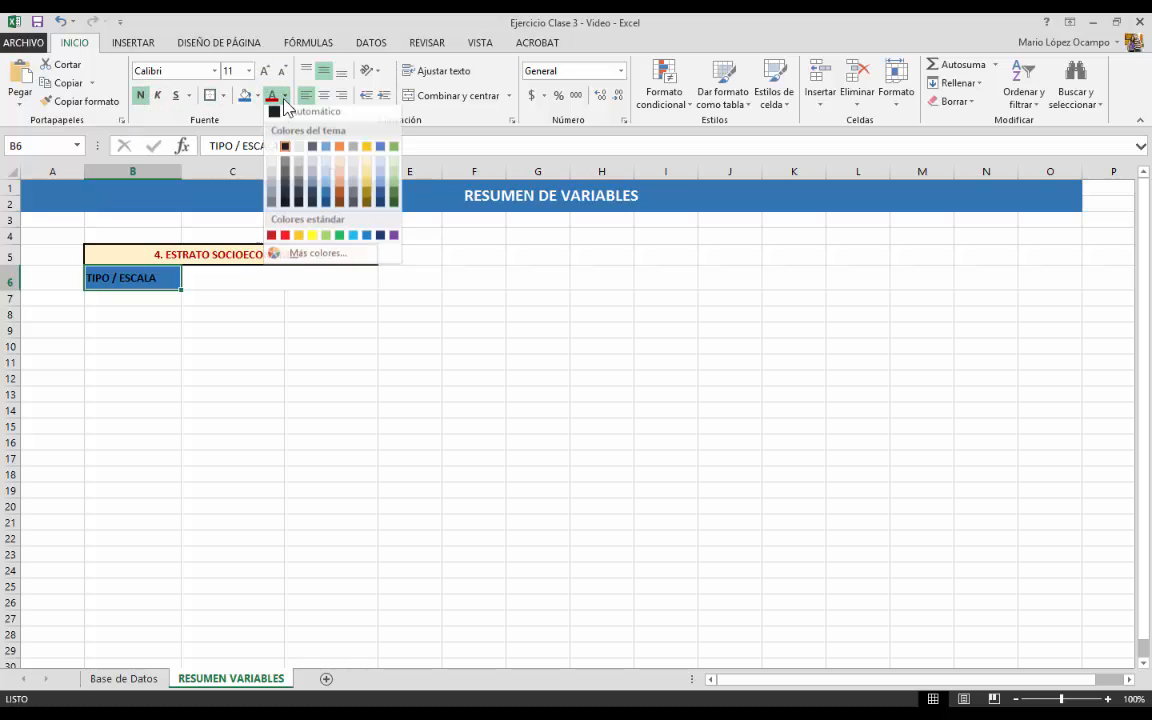
left_click(276, 150)
left_click(203, 312)
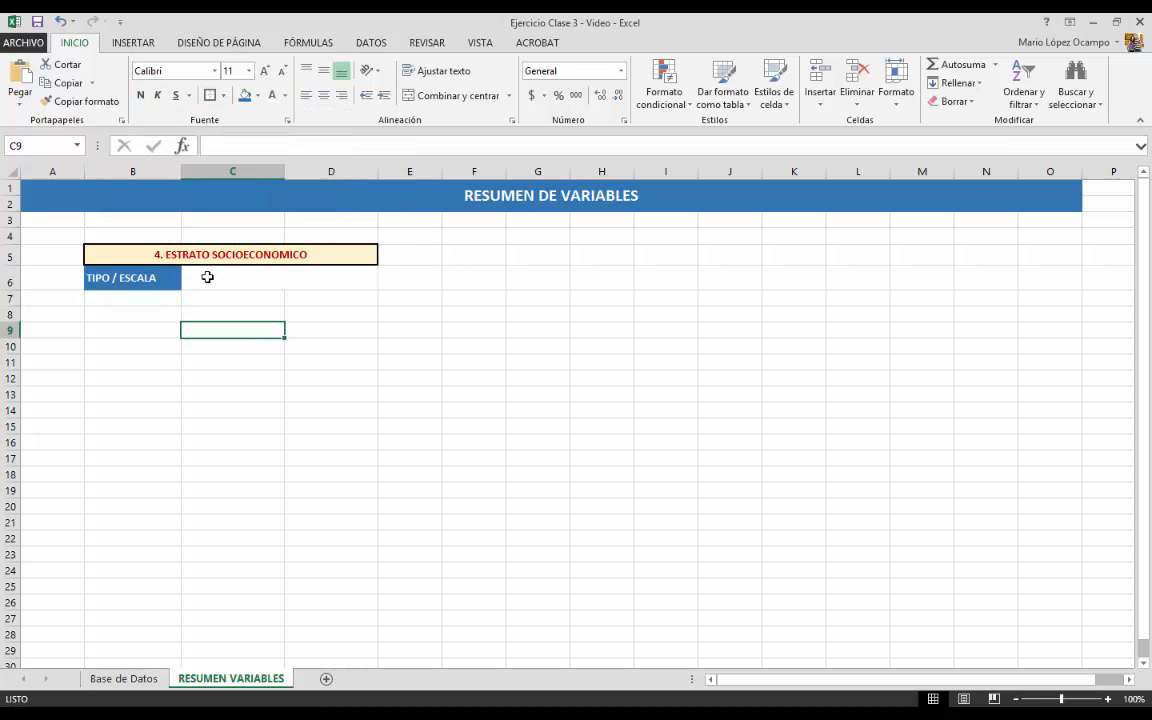
Step: Apply a thick box border around the TIPO / ESCALA row, B6:D6
left_click(203, 278)
left_click_drag(140, 277, 300, 278)
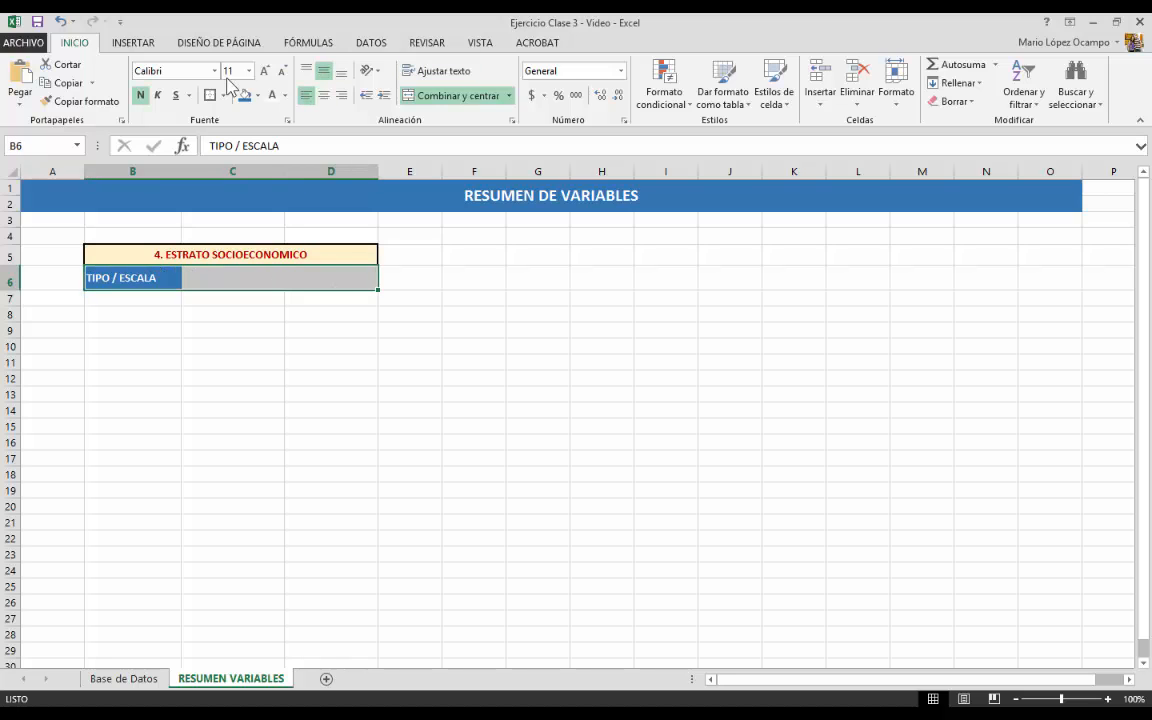
left_click(210, 95)
left_click(225, 379)
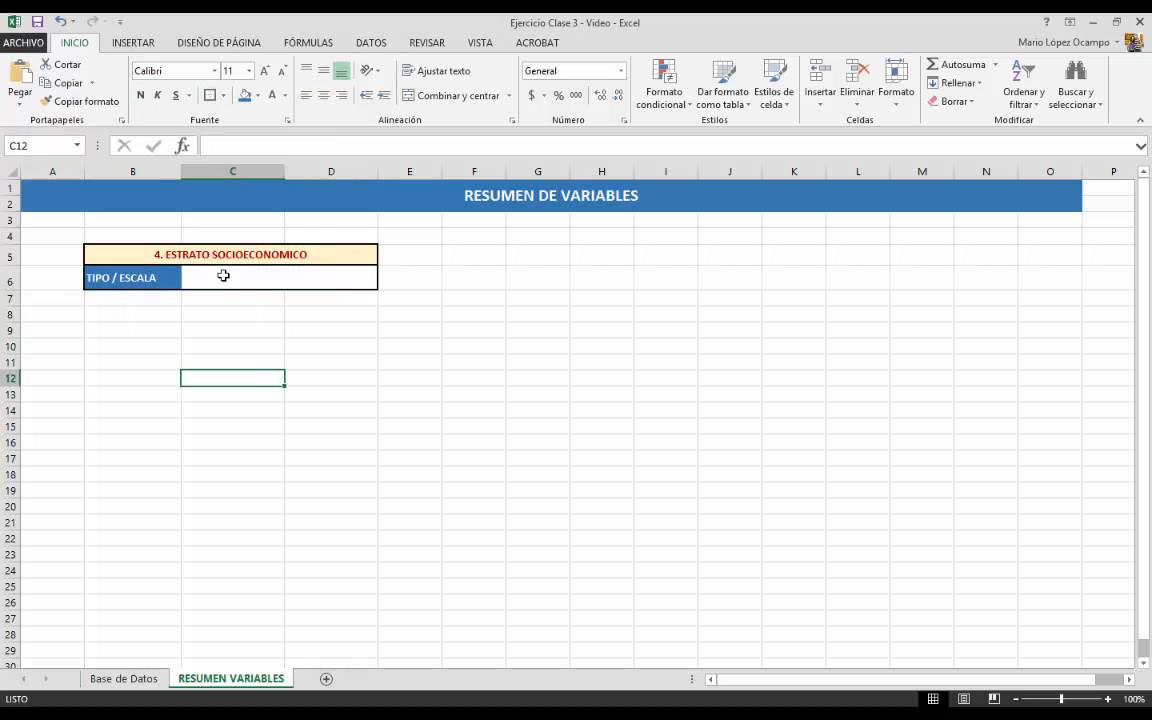
Step: Increase the font size of the 4. ESTRATO SOCIOECONOMICO heading by one step
left_click(130, 254)
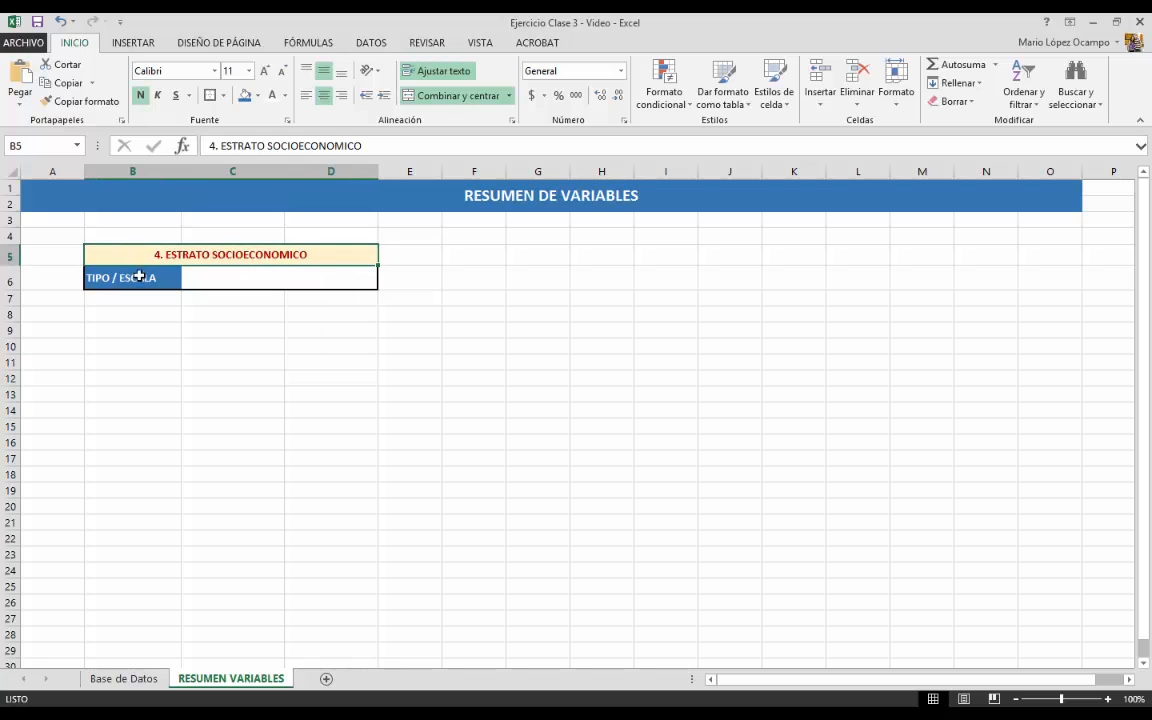
left_click(265, 72)
left_click(140, 278)
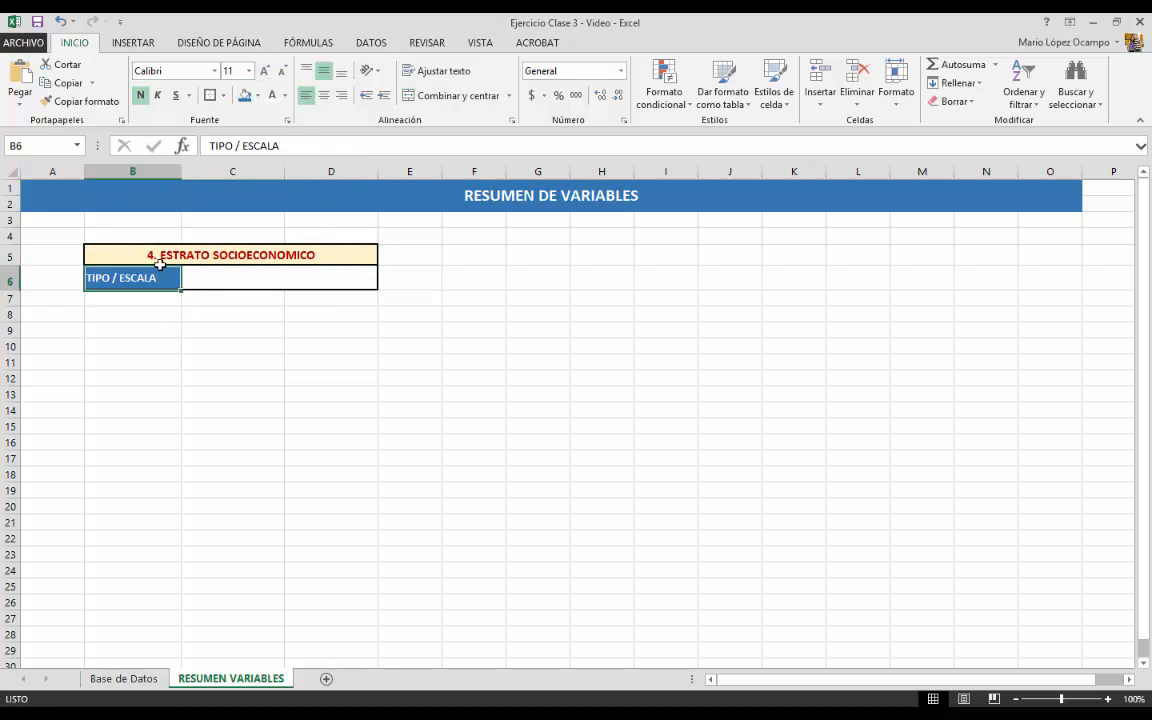
Step: Check the type and scale of 4. Estrato Socioeconómico in the Base de Datos sheet and enter CUALITATIVA / ORDINAL in the merged cell C6:D6
left_click(210, 282)
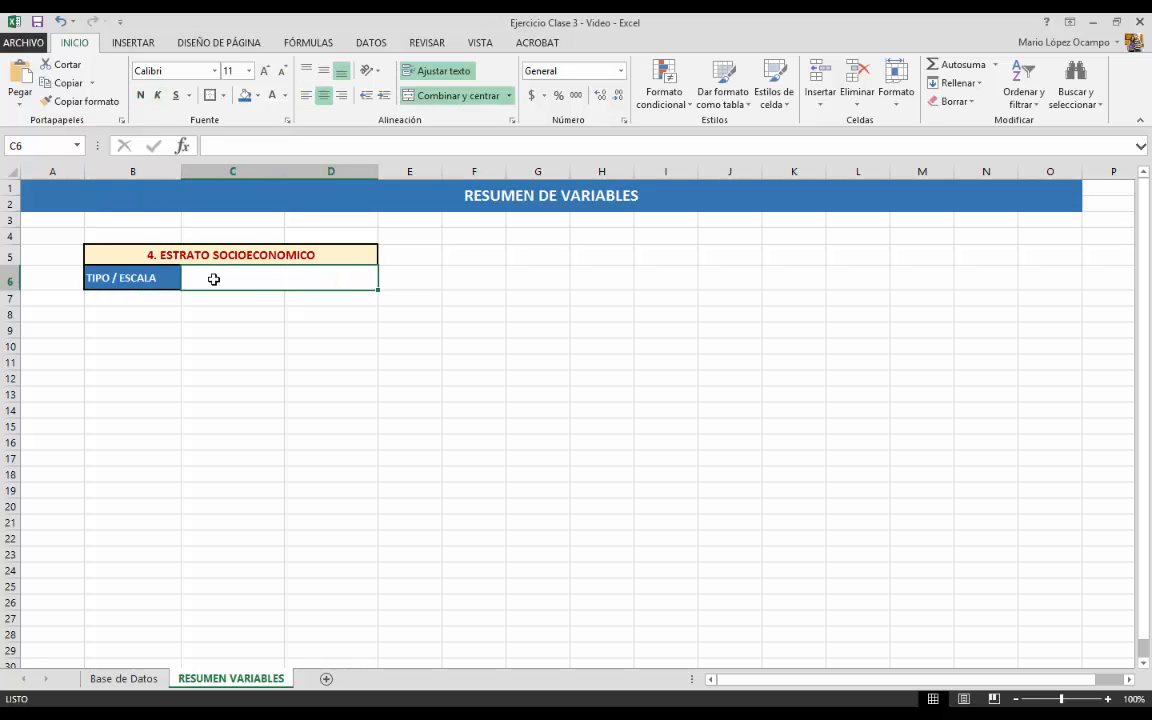
left_click(126, 679)
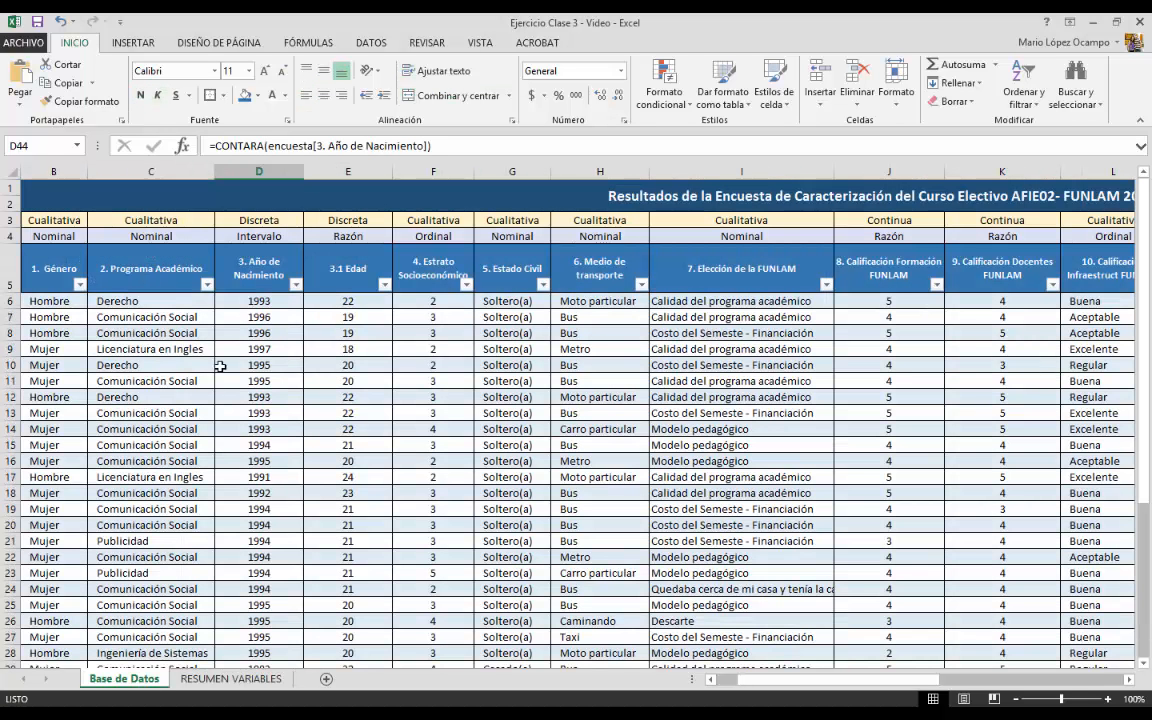
left_click(435, 264)
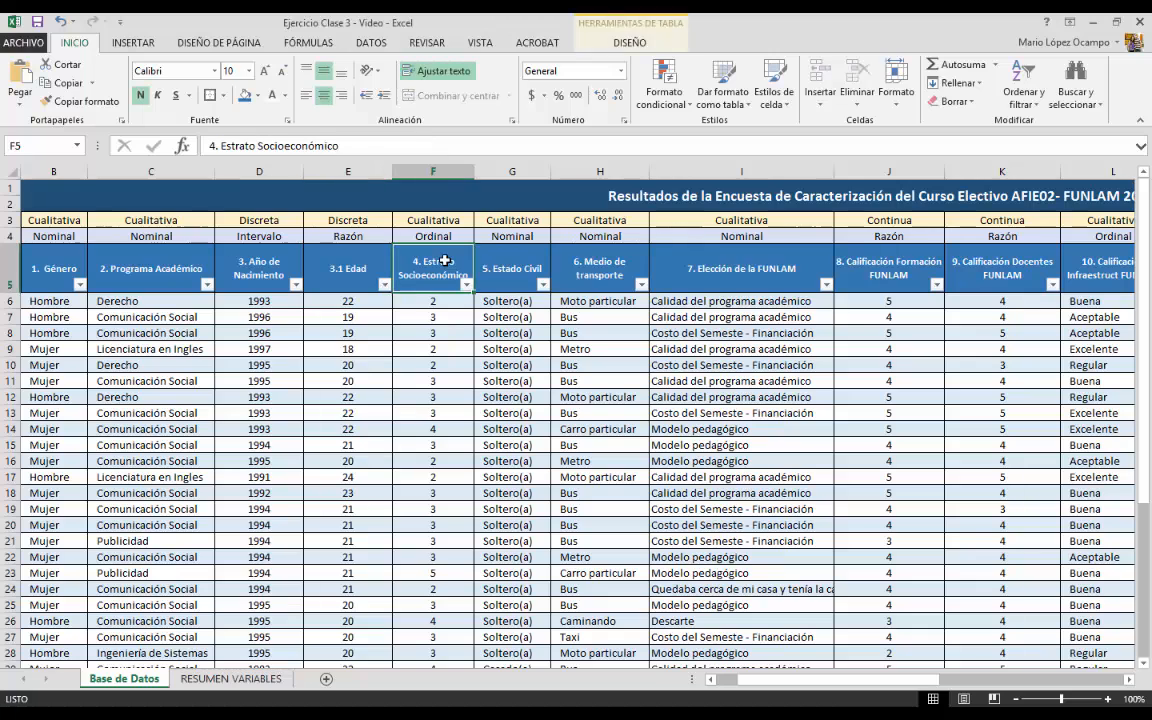
left_click(231, 679)
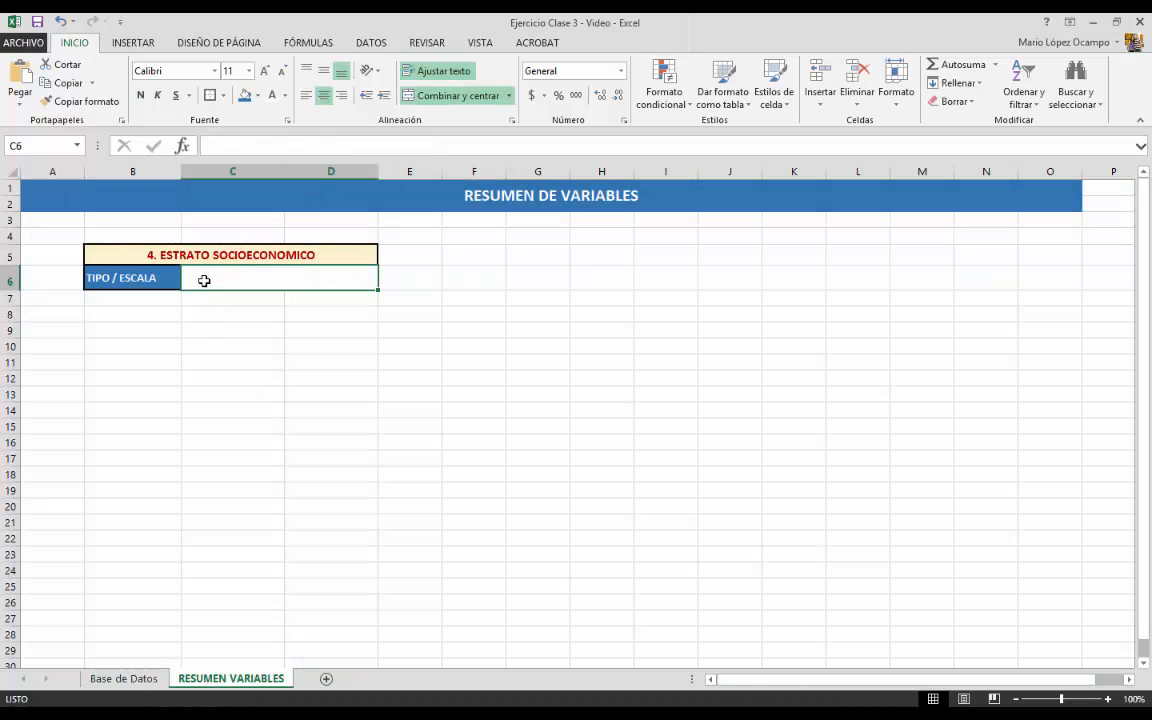
type("es")
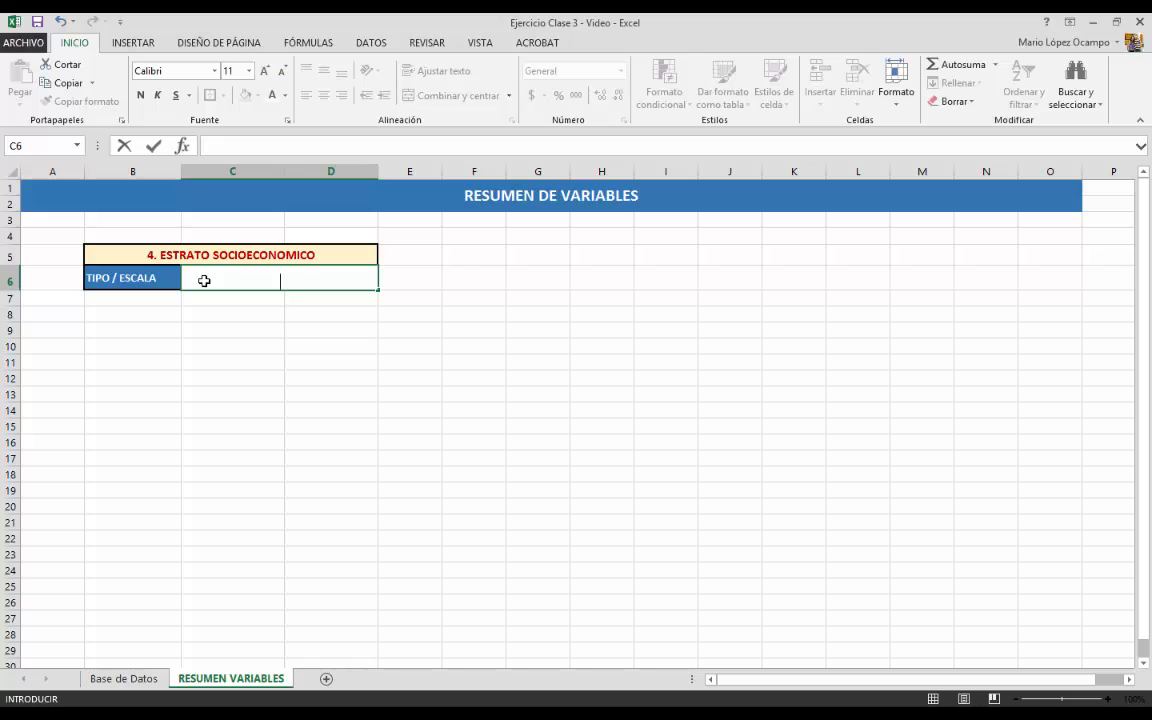
type("CUALITA")
type("TIVA /")
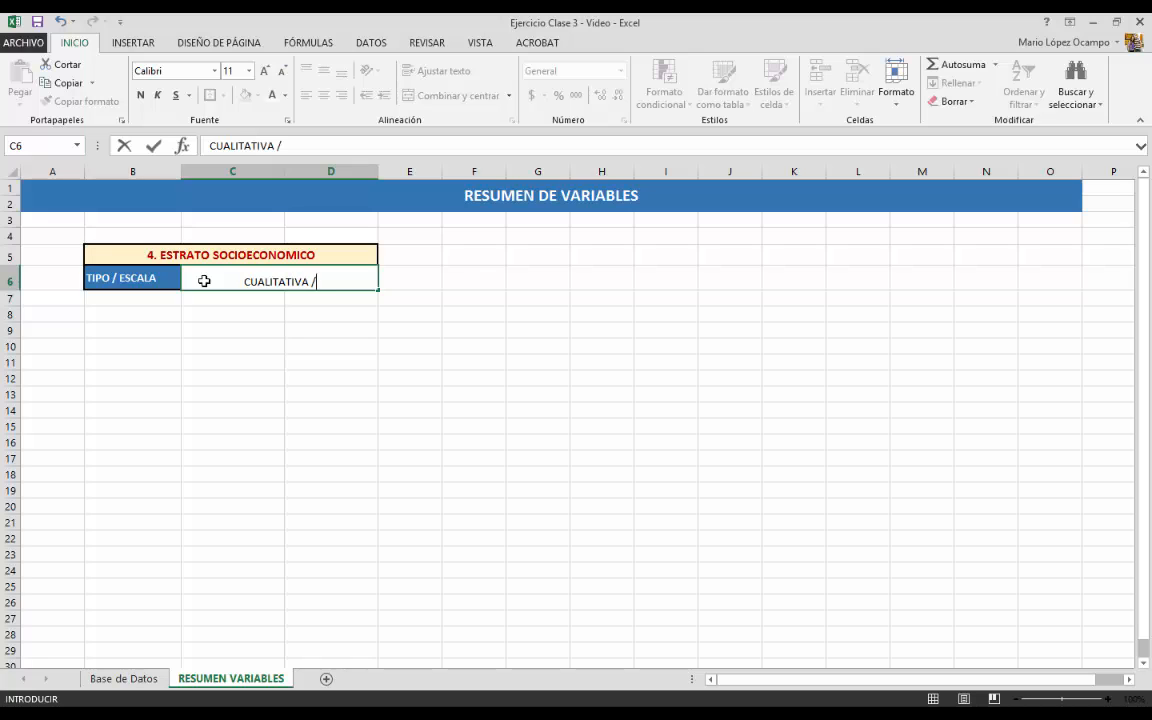
type(" OR")
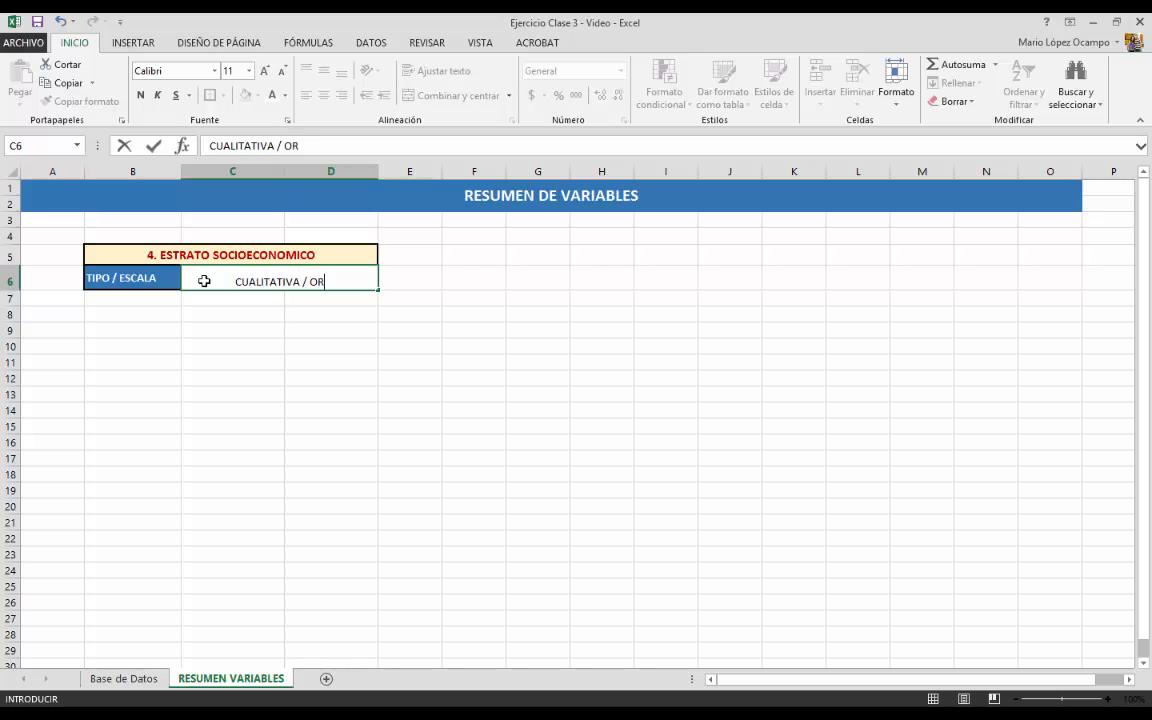
type("DINAL")
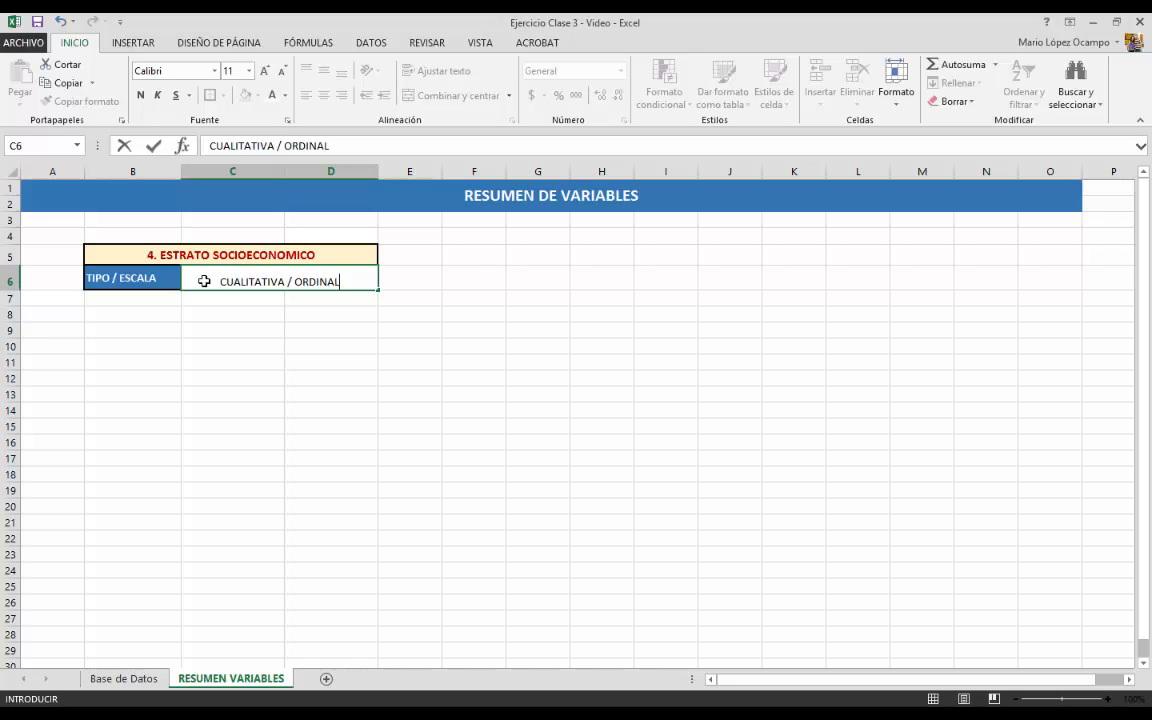
left_click(232, 346)
Step: Align CUALITATIVA / ORDINAL in C6:D6 vertically to the middle and make it bold
left_click(252, 280)
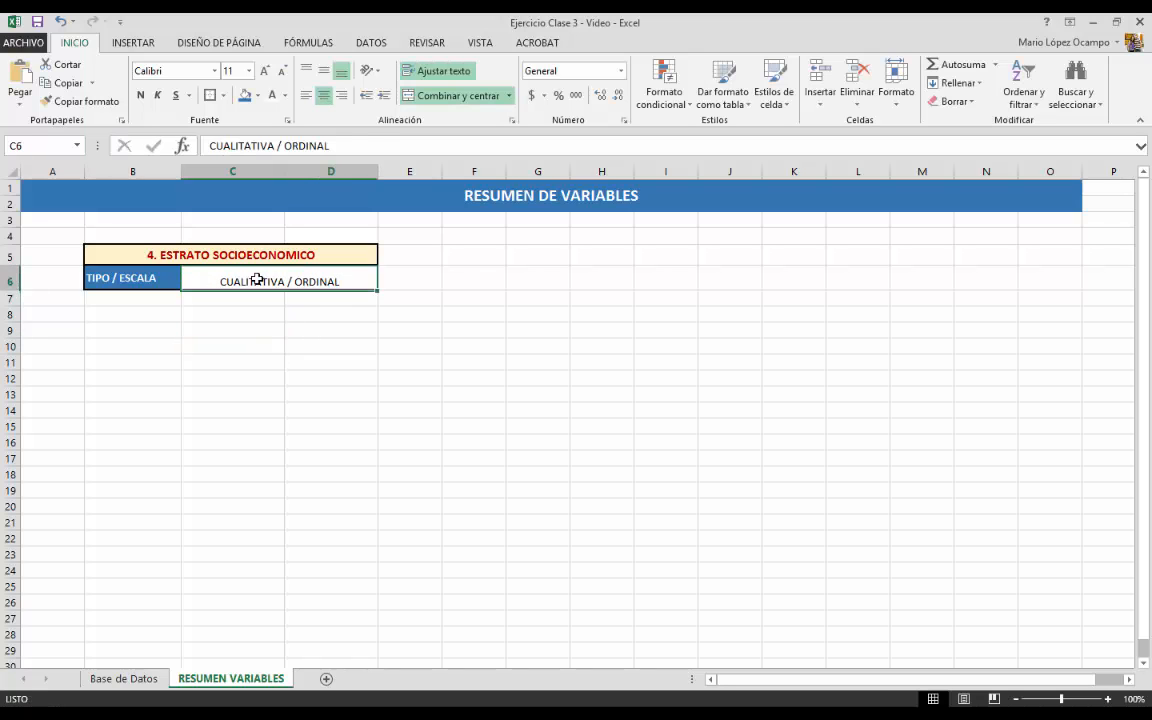
left_click(323, 70)
left_click(141, 95)
left_click(333, 413)
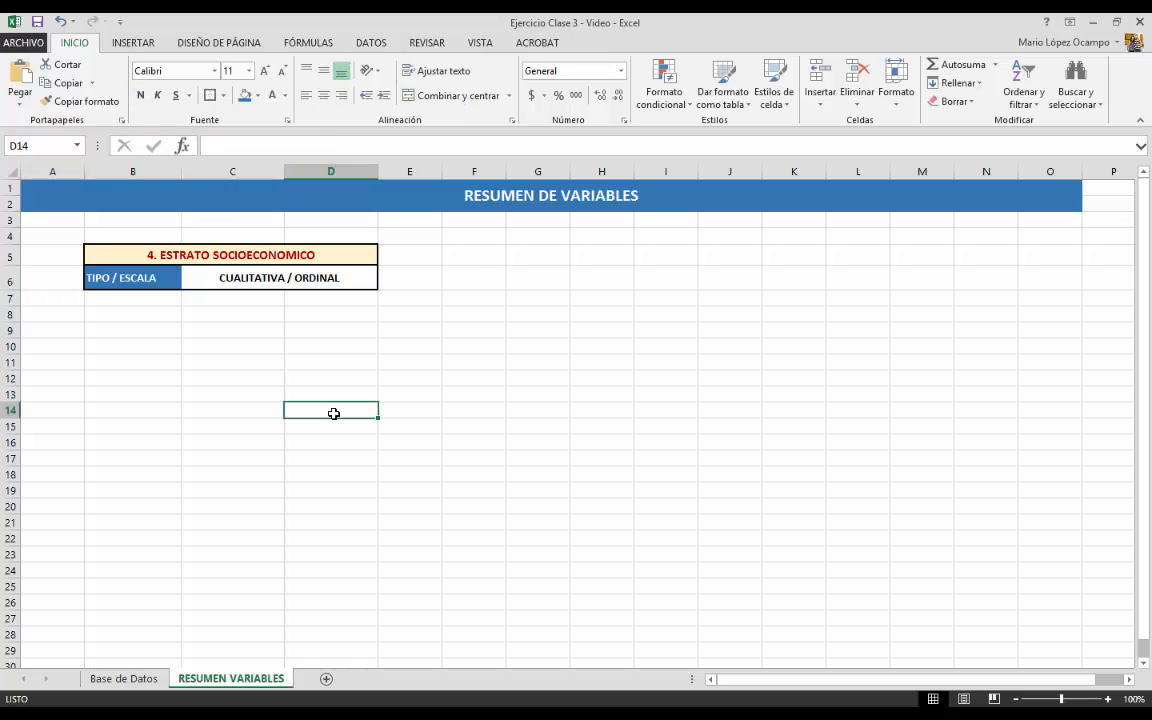
Step: Reduce the height of row 6, the TIPO / ESCALA row
left_click(165, 277)
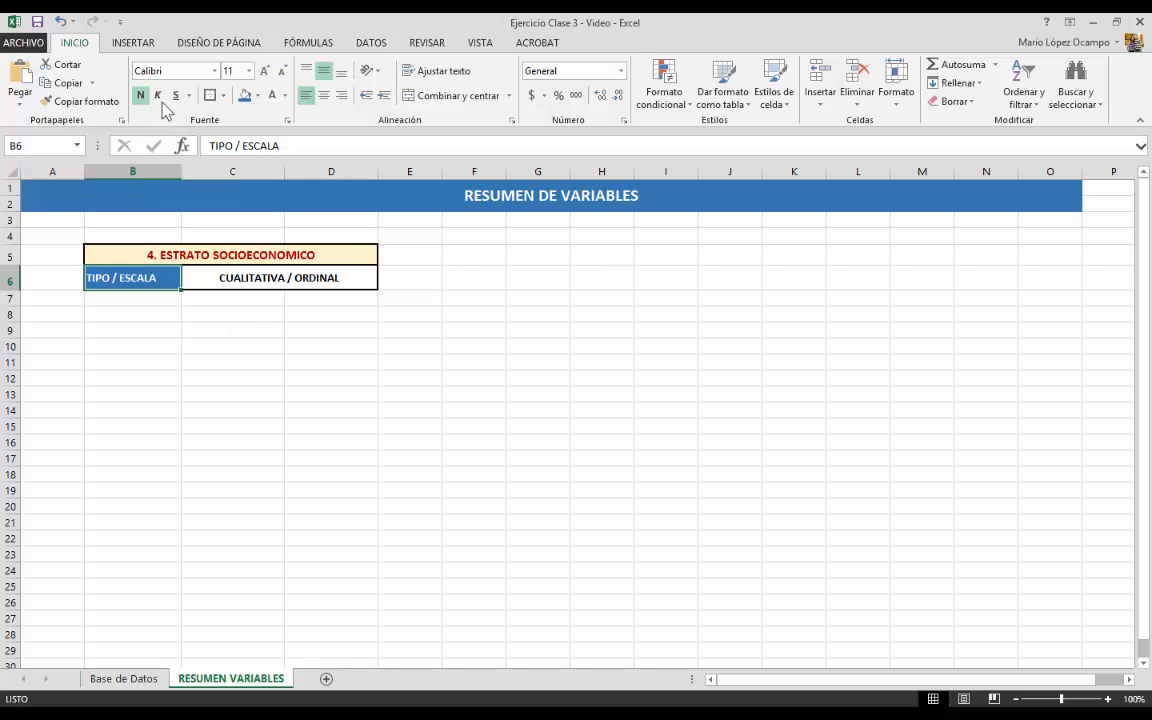
left_click(217, 362)
left_click_drag(13, 305, 10, 284)
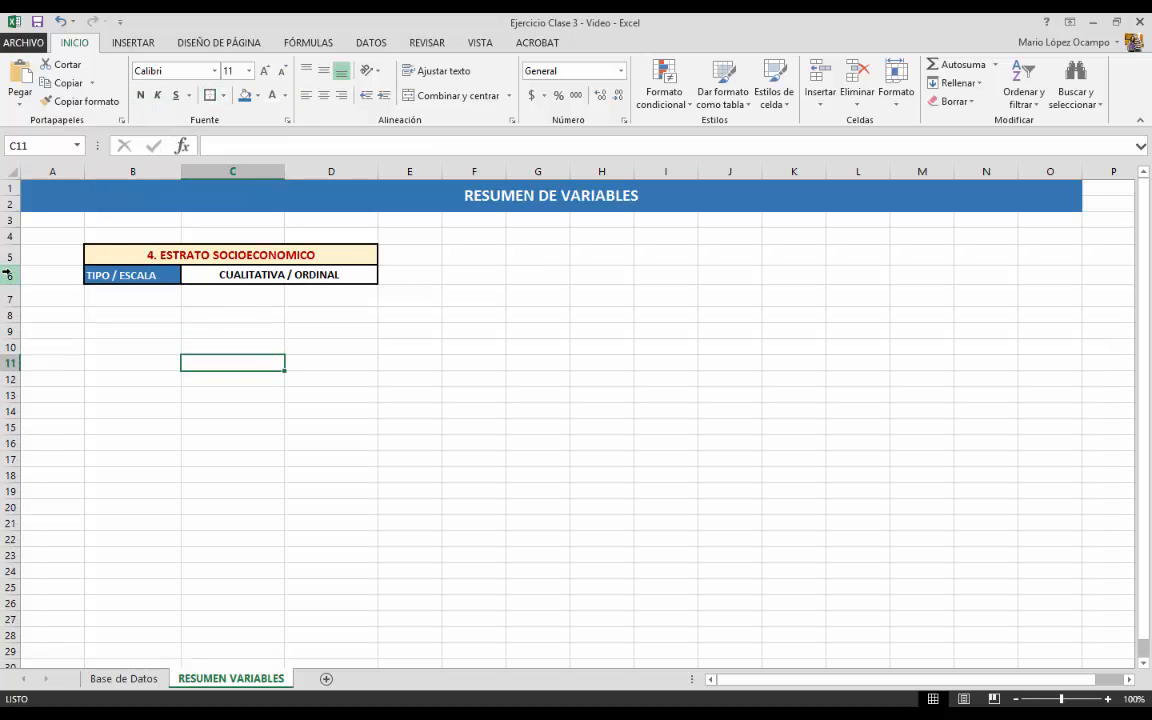
Step: Enter the column headers MEDICIÓN, OBSERVACIONES and PORCENTAJE in cells B7, C7 and D7
left_click(130, 297)
left_click(202, 298)
left_click(306, 297)
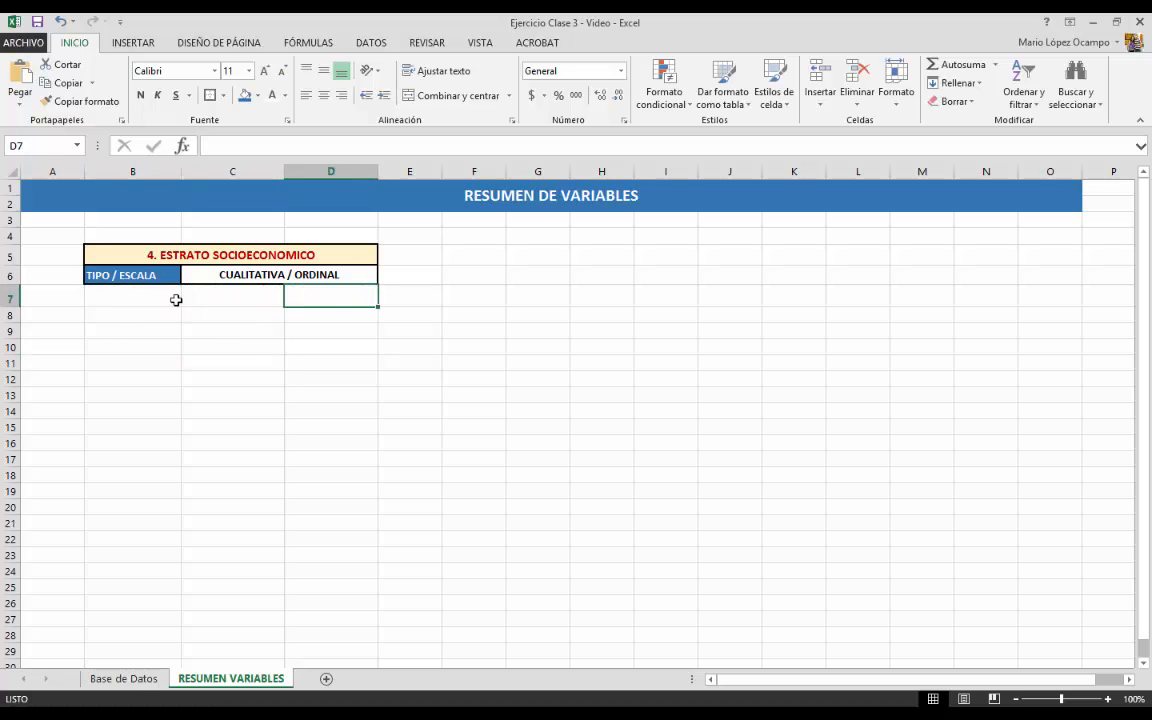
left_click(160, 300)
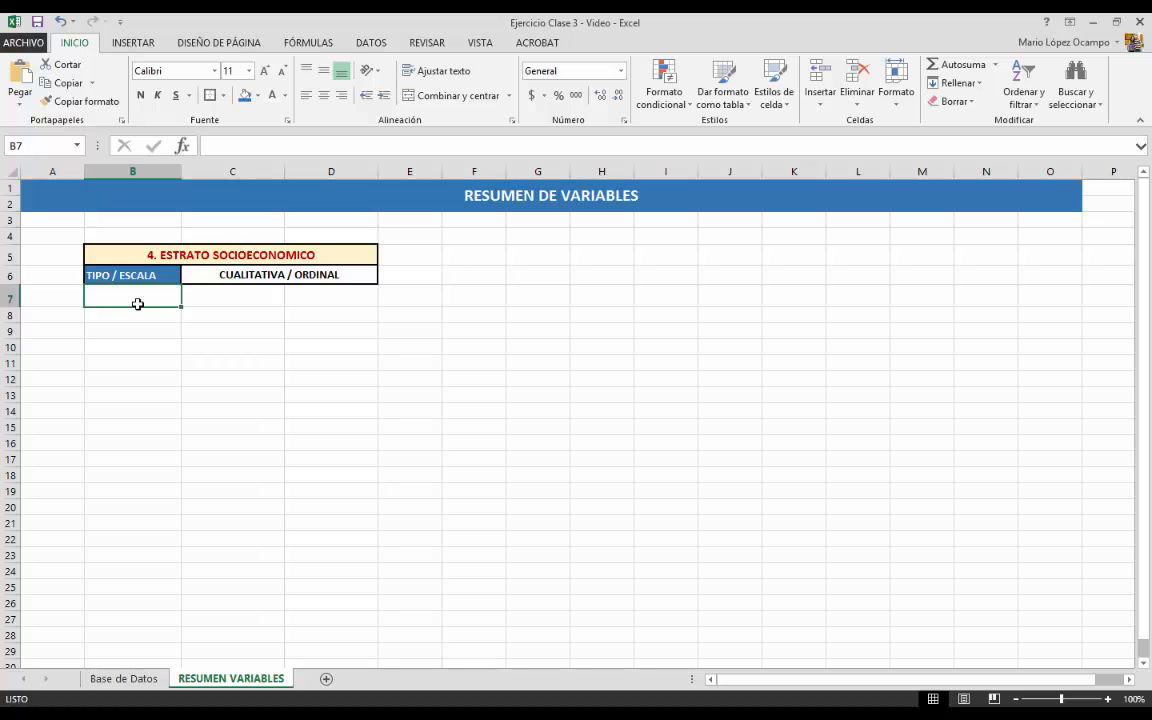
type("ME")
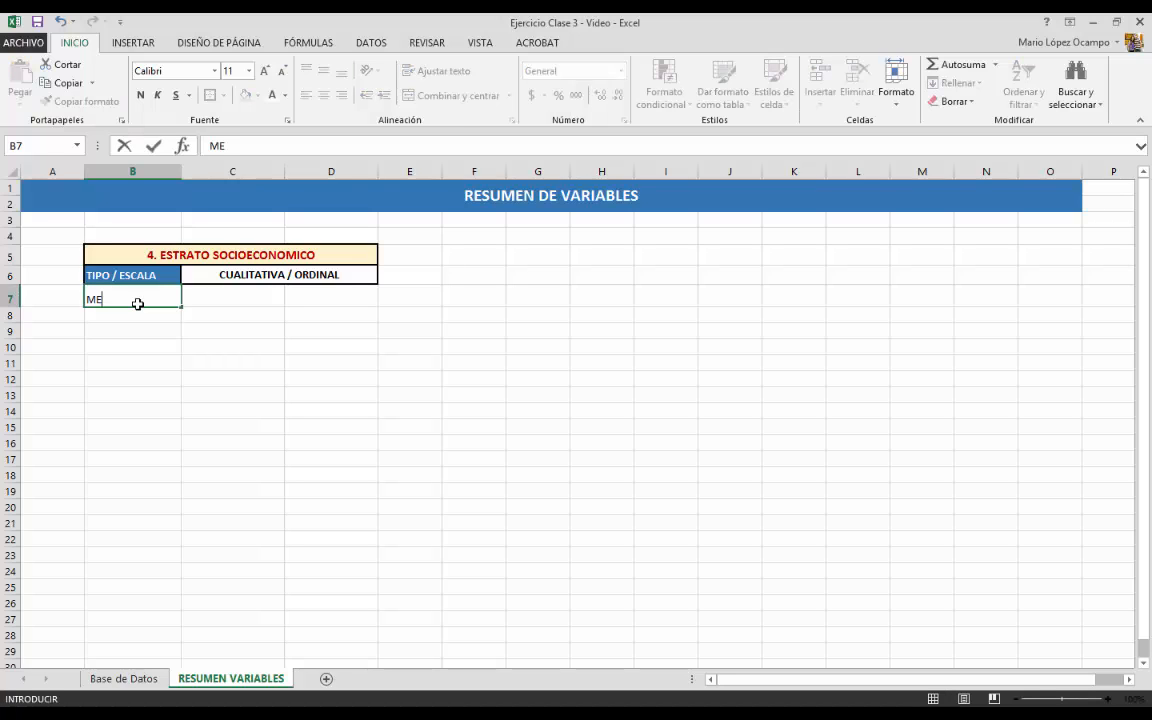
type("DICIÓN")
key("Tab")
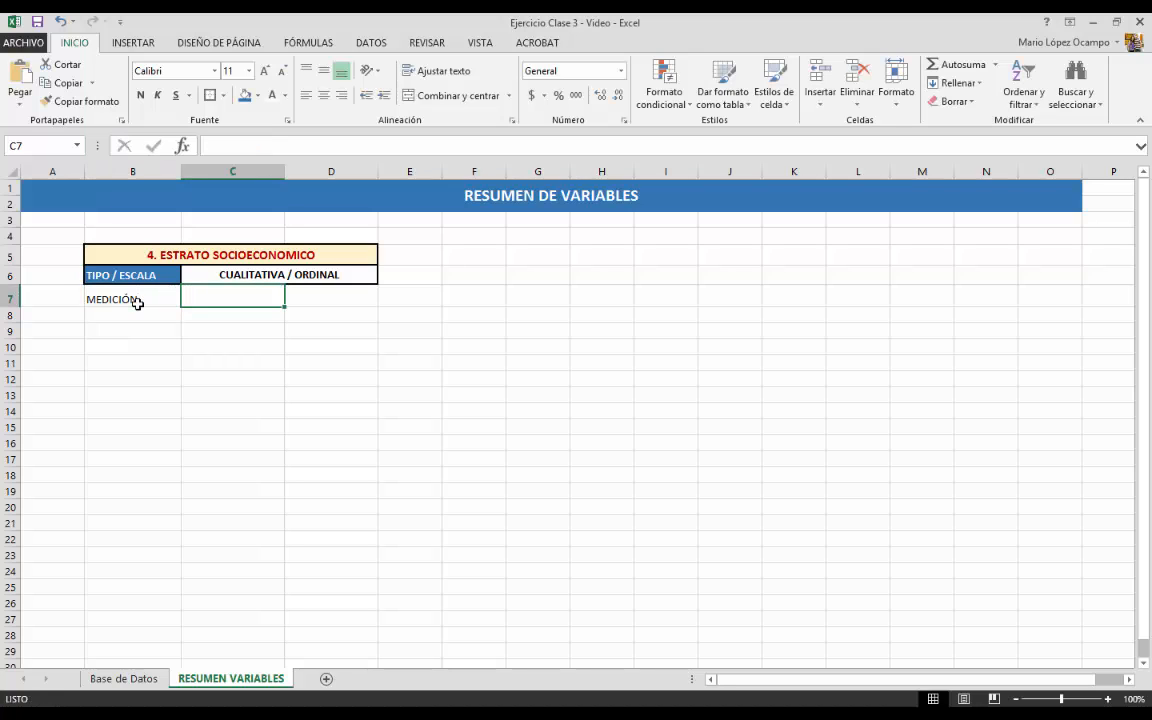
type("OBS")
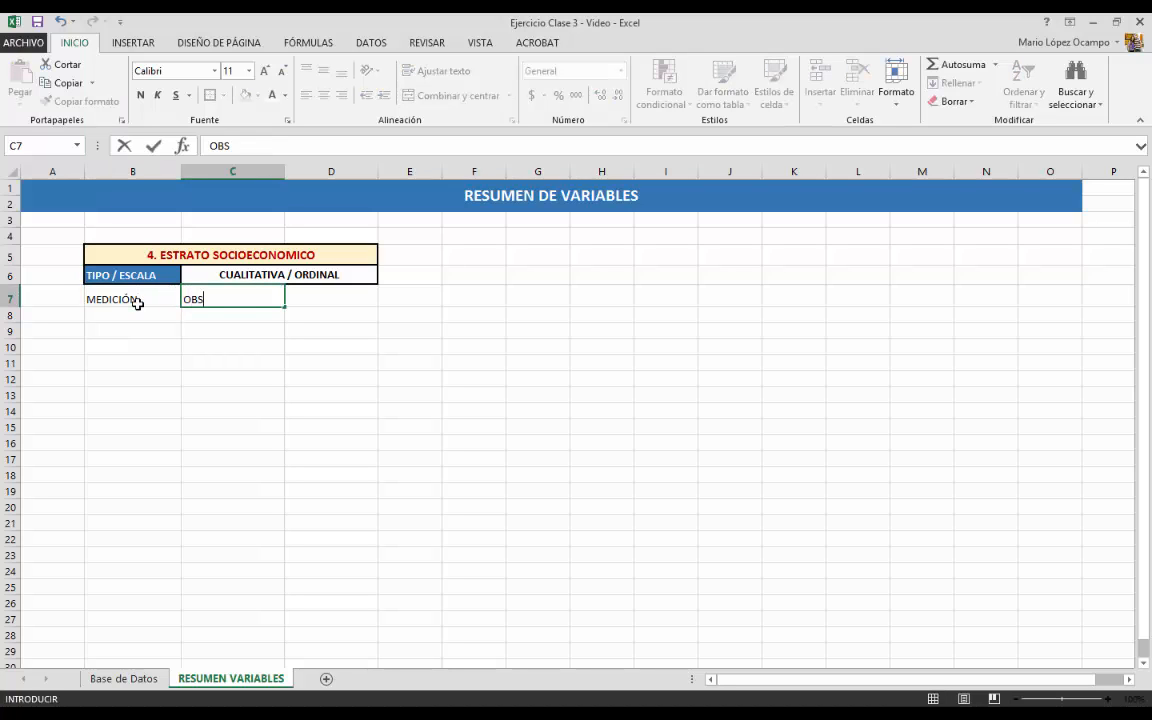
type("ERVACIONES")
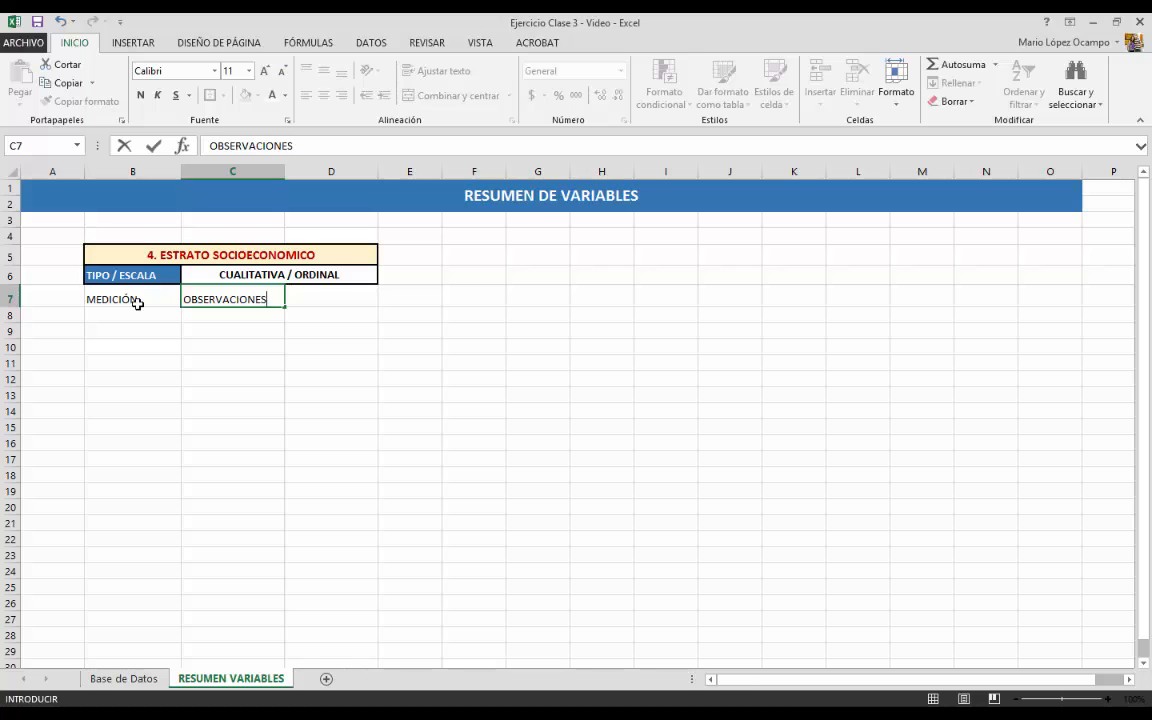
left_click(337, 306)
type("PO")
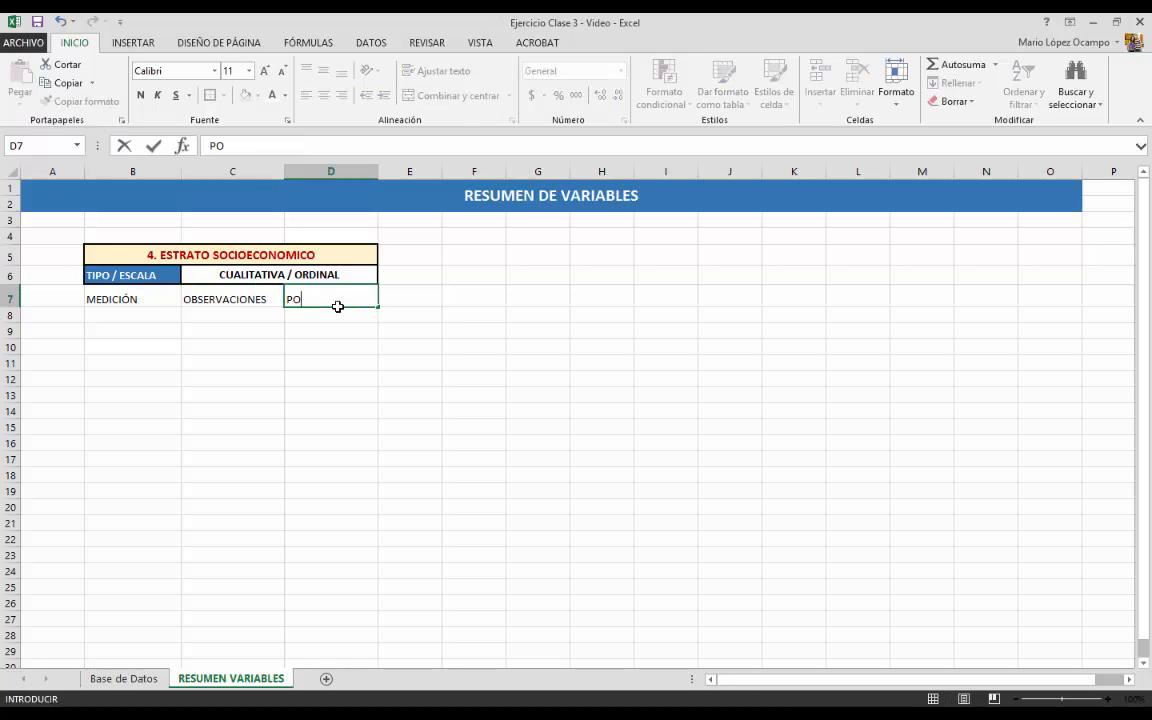
type("RCENTAJE")
left_click(333, 328)
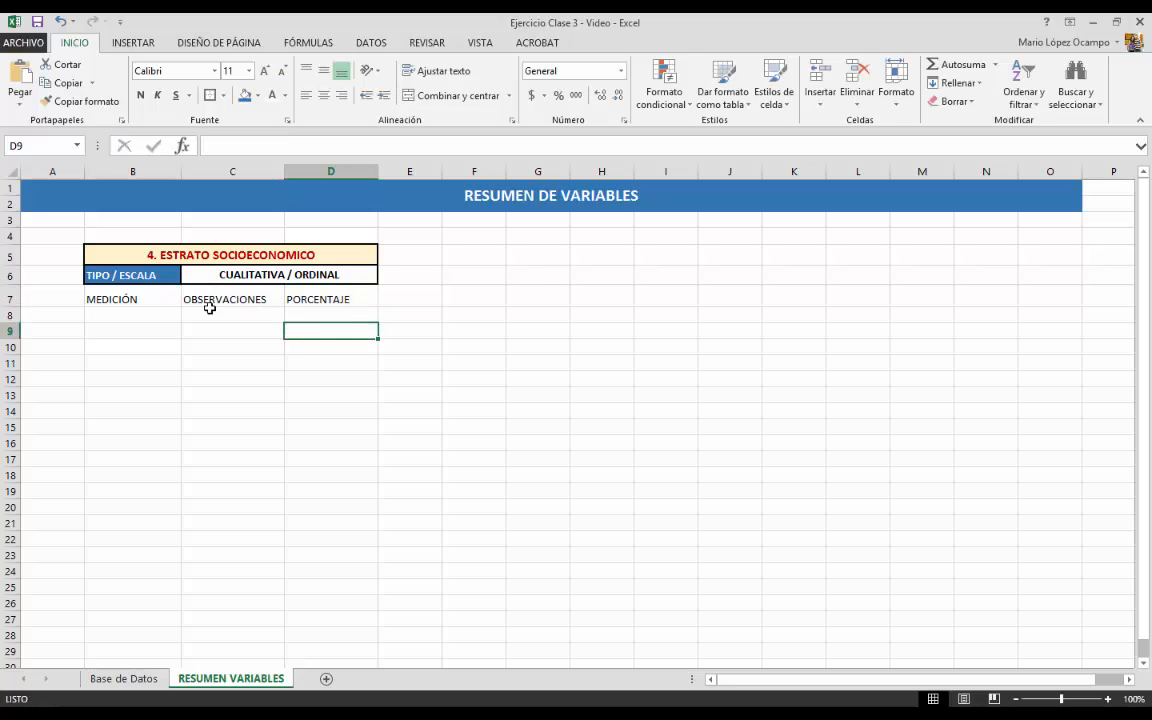
Step: Apply a thick box border around B7:D7 and around each of its three header cells
left_click_drag(121, 302, 323, 290)
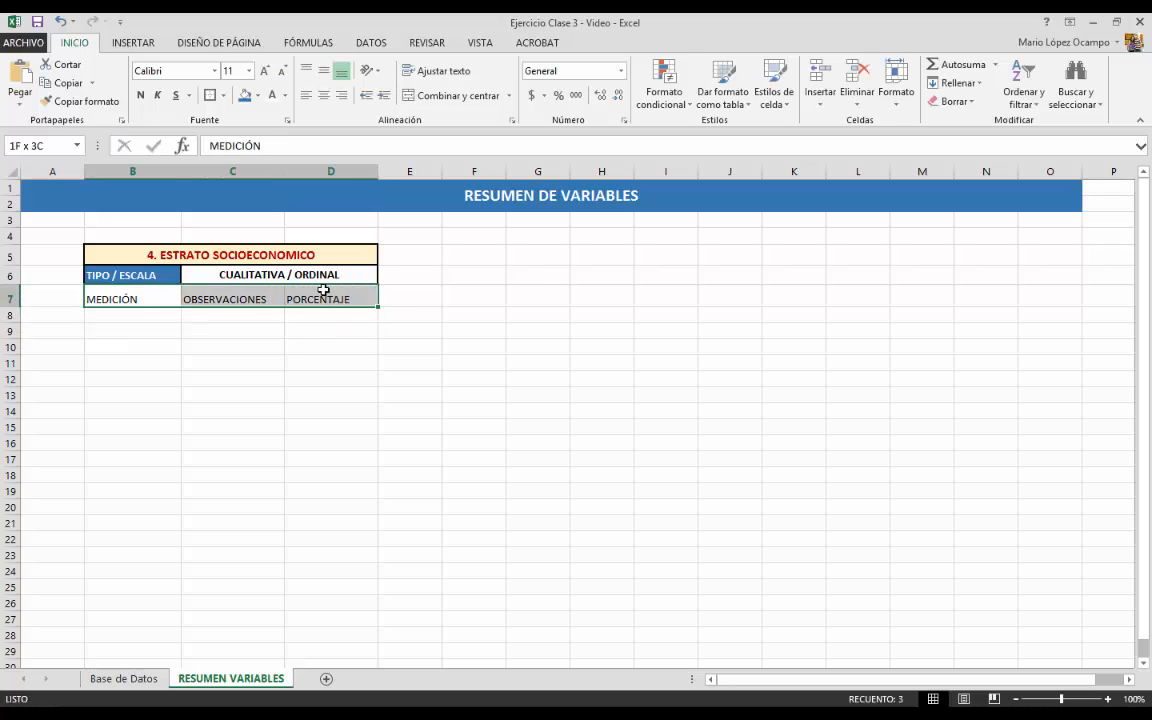
left_click(212, 95)
left_click(232, 443)
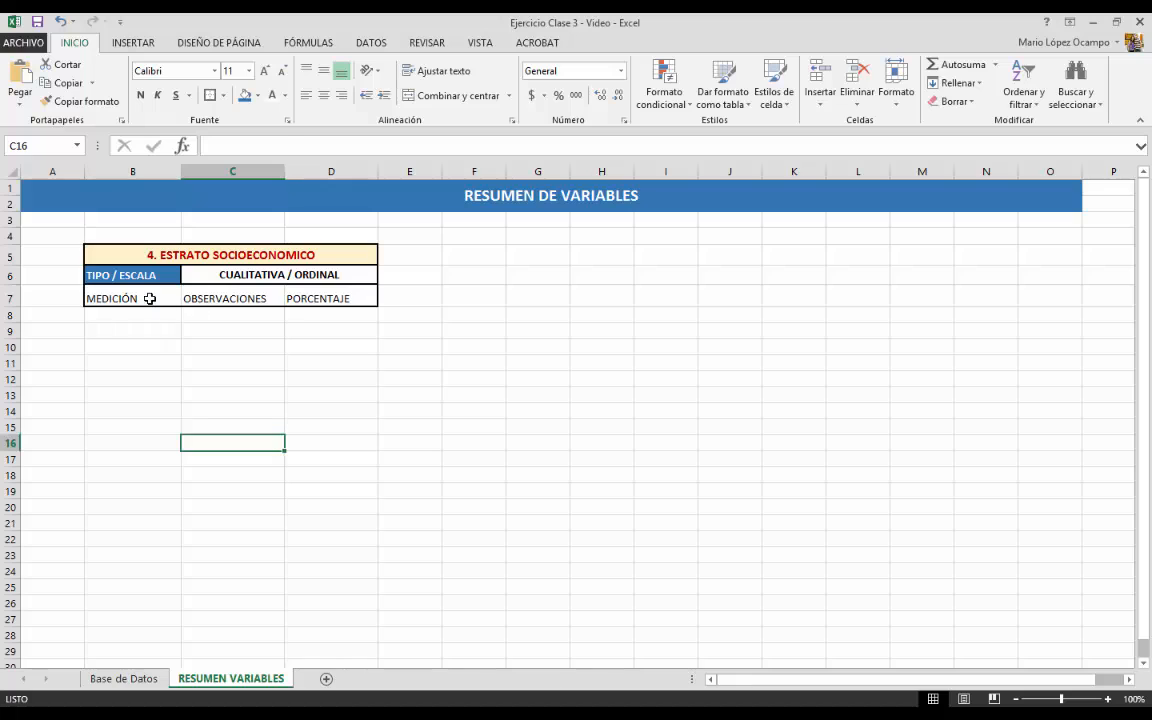
mouse_move(149, 298)
left_mouse_down()
mouse_move(283, 295)
mouse_move(160, 296)
left_mouse_up()
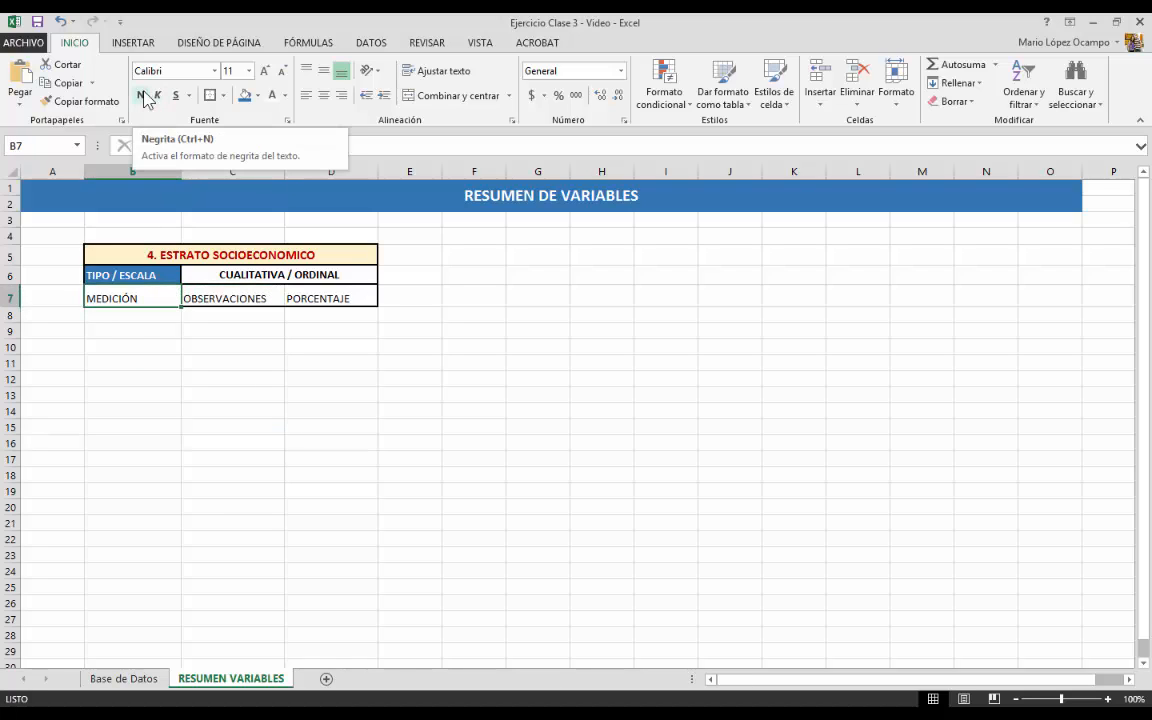
left_click(233, 292)
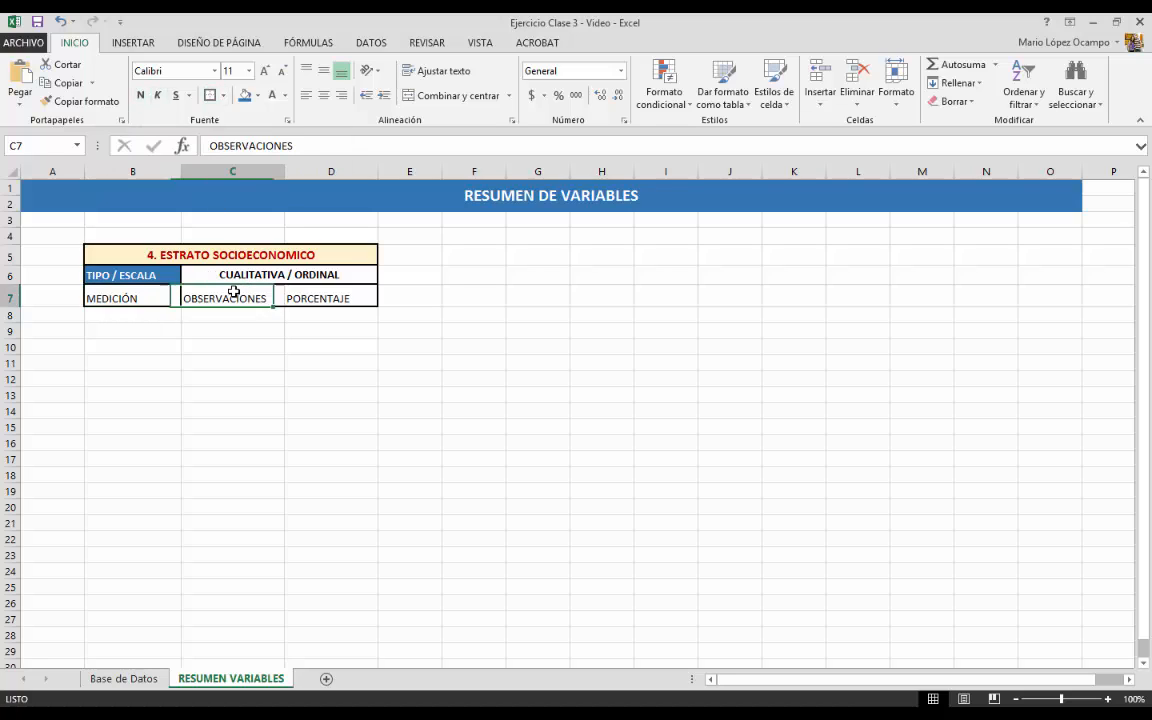
left_click(310, 298)
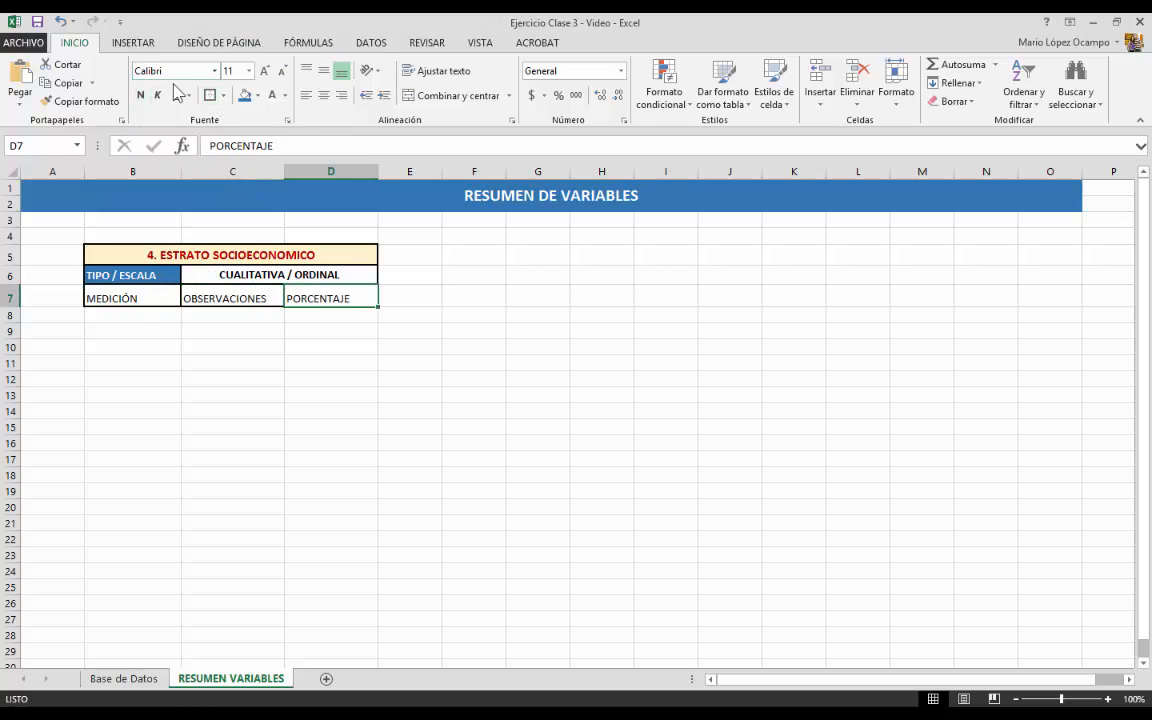
Step: Check the 4. Estrato Socioeconómico values in the Base de Datos sheet and centre the headers in B7:D7 horizontally and vertically
left_click(124, 679)
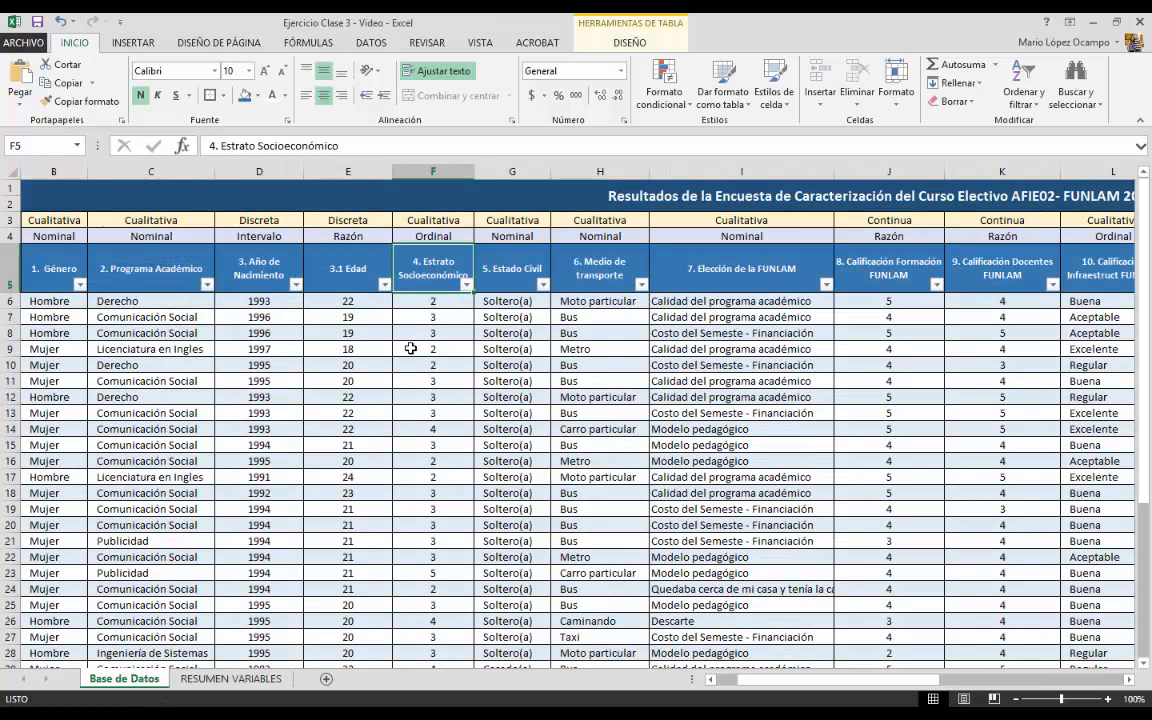
left_click(240, 679)
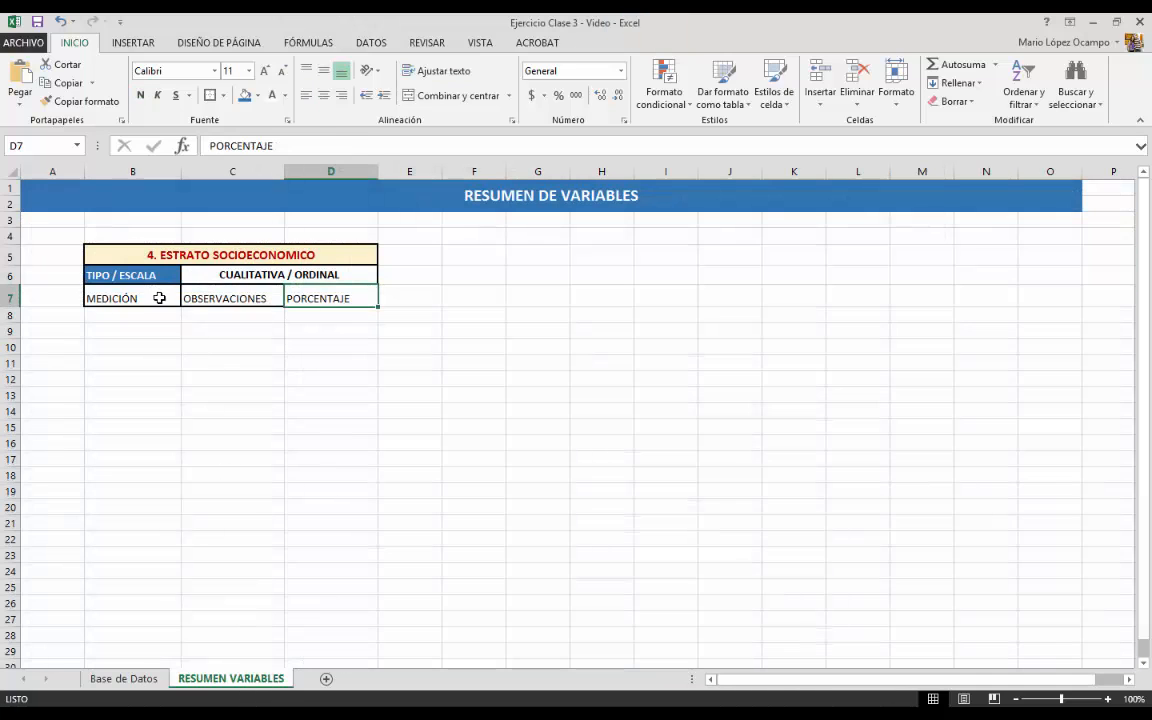
left_click_drag(159, 298, 329, 298)
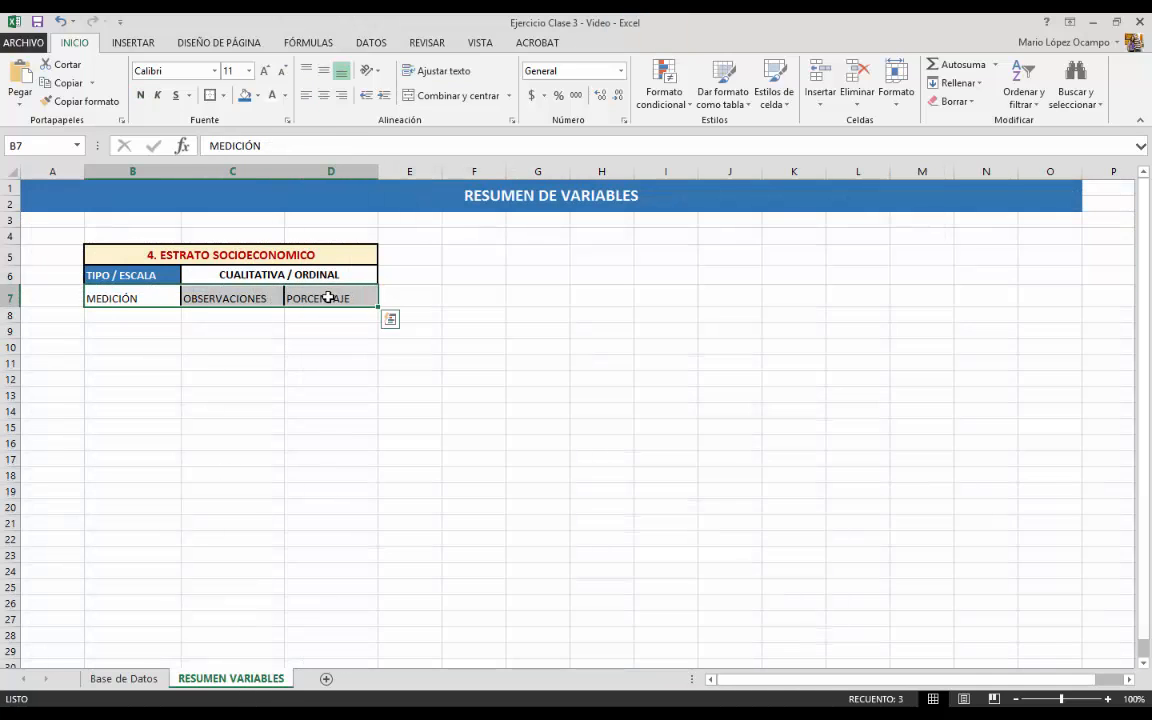
left_click(324, 95)
Step: Enter the strata 1, 2, 3, 4, 5 and 6 below MEDICIÓN, in cells B8 to B13
left_click(121, 317)
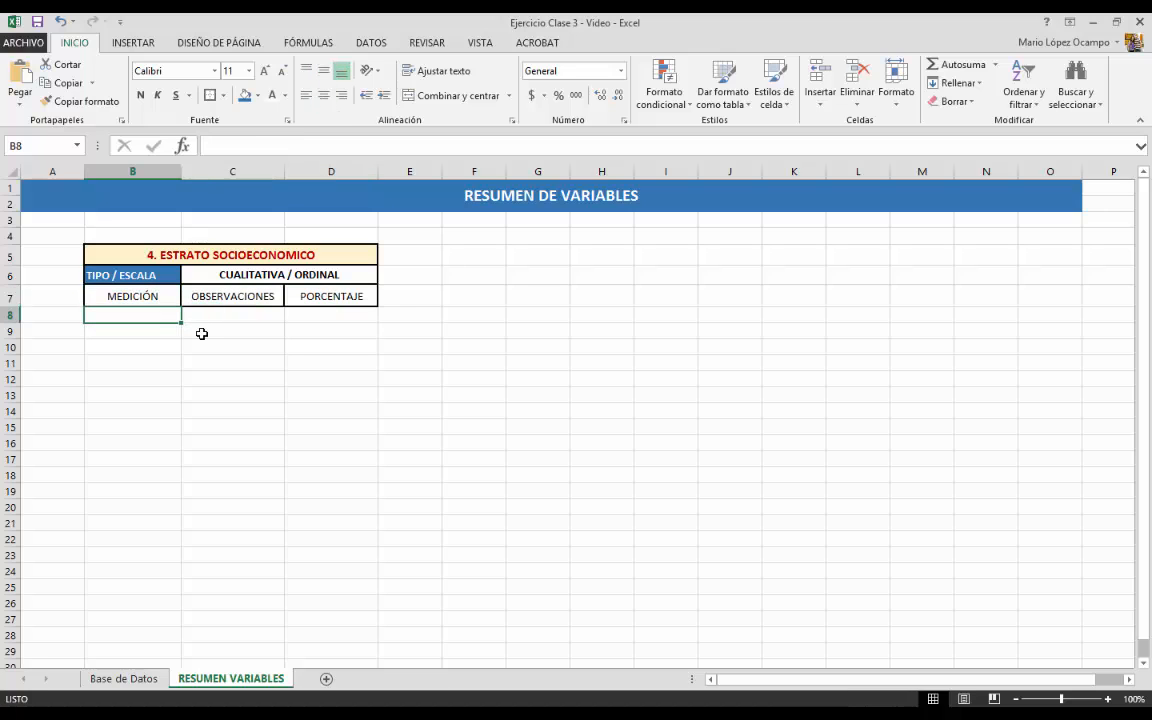
type("1")
key("Return")
type("2")
key("Return")
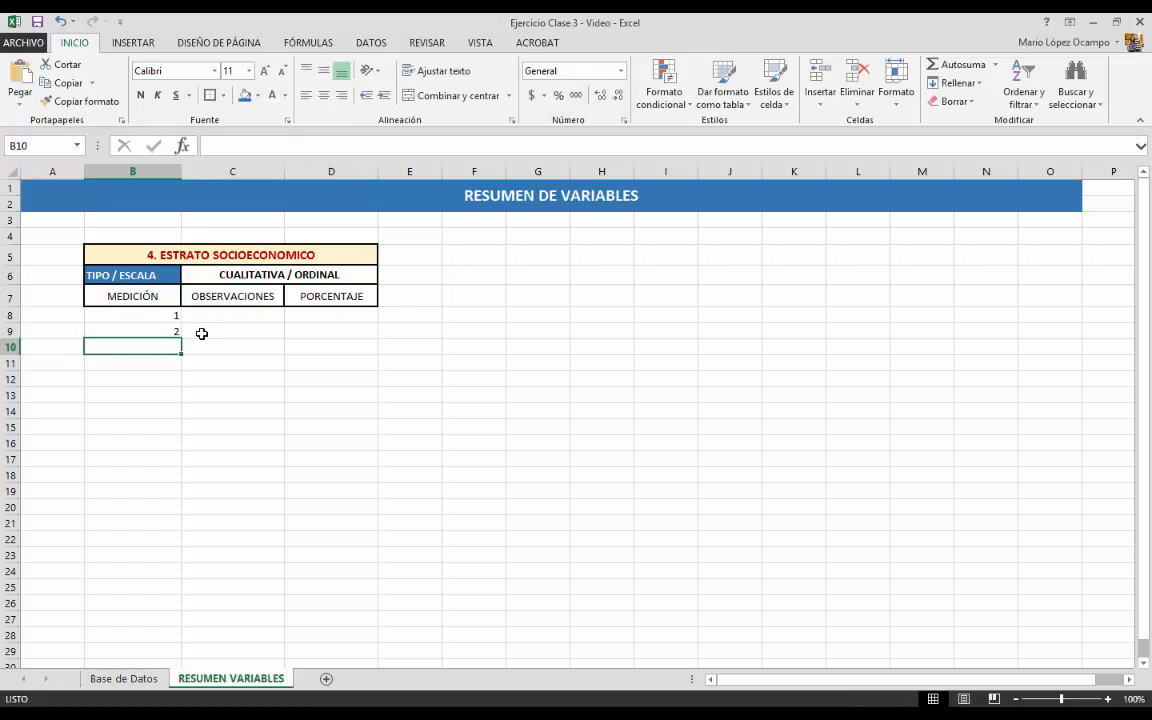
type("3")
key("Return")
type("4")
key("Return")
type("5")
key("Return")
type("6")
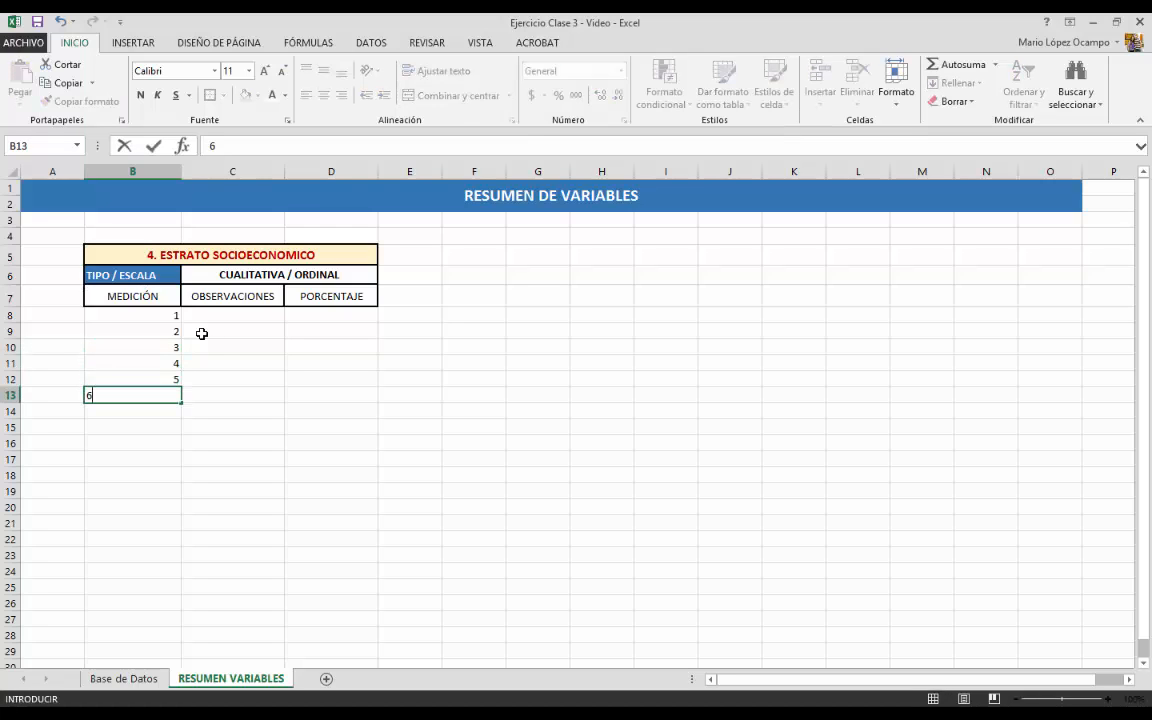
left_click(209, 373)
Step: Centre the stratum numbers in B8:B13 horizontally and vertically
left_click_drag(113, 317, 172, 393)
left_click(324, 96)
left_click(270, 360)
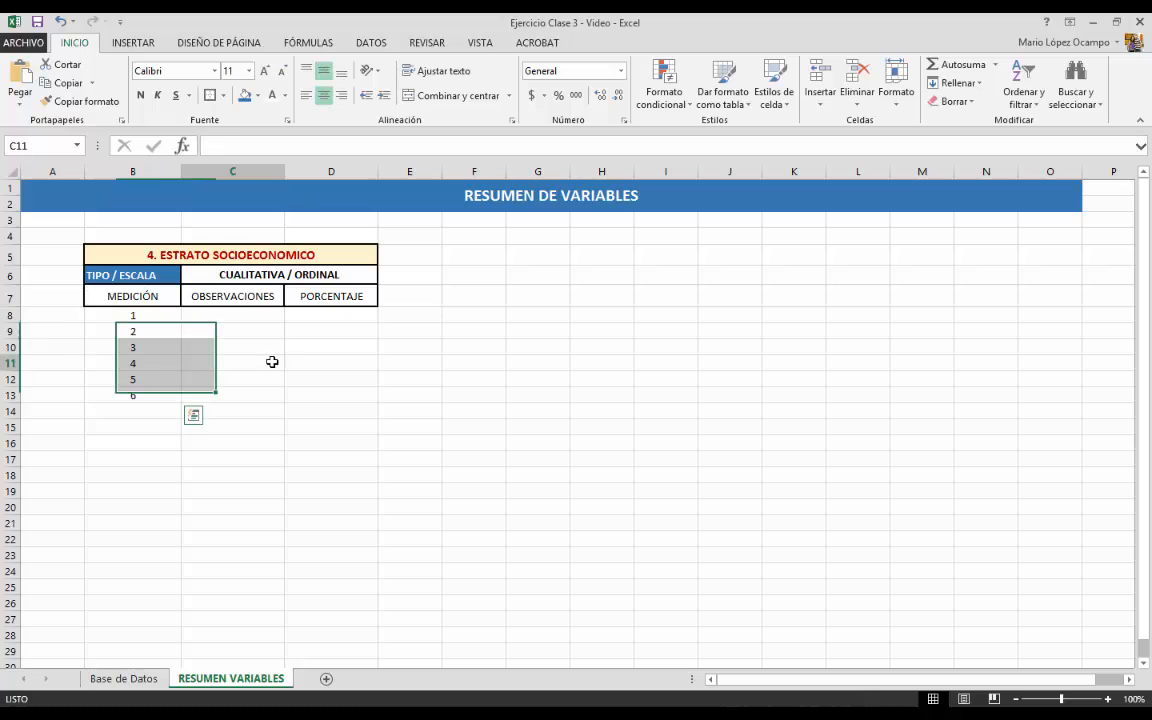
Step: Apply all borders to the table range B7:D13
left_click(121, 316)
left_click_drag(121, 316, 239, 311)
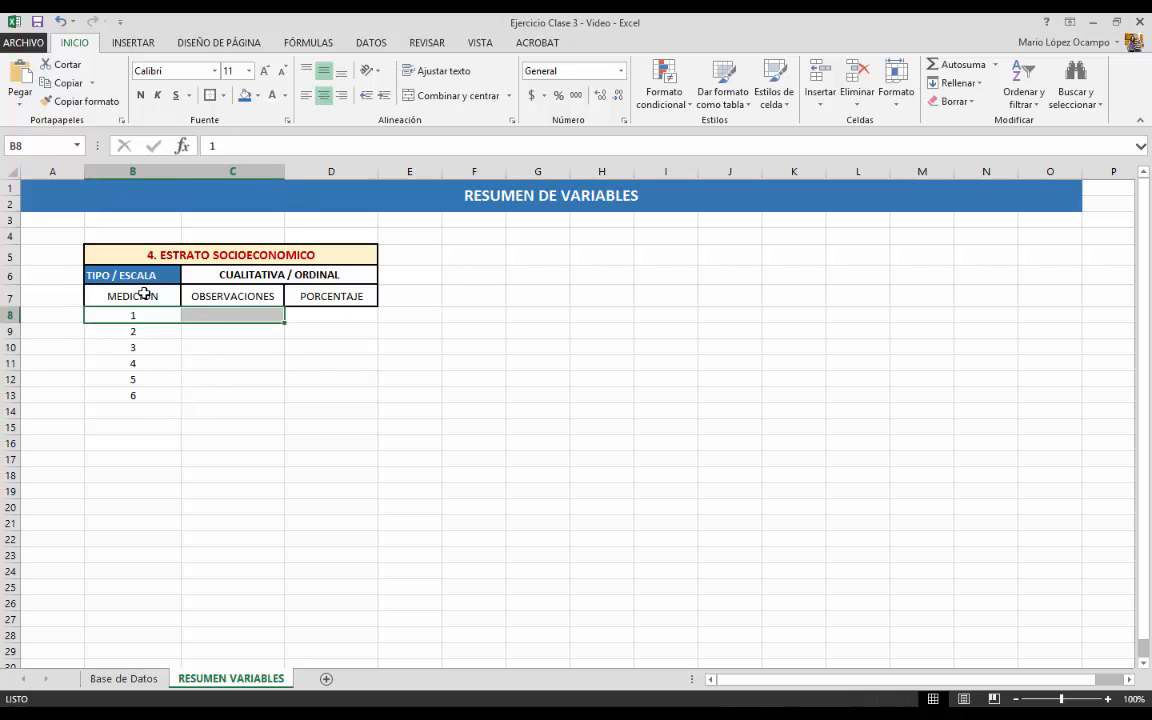
left_click_drag(149, 293, 334, 400)
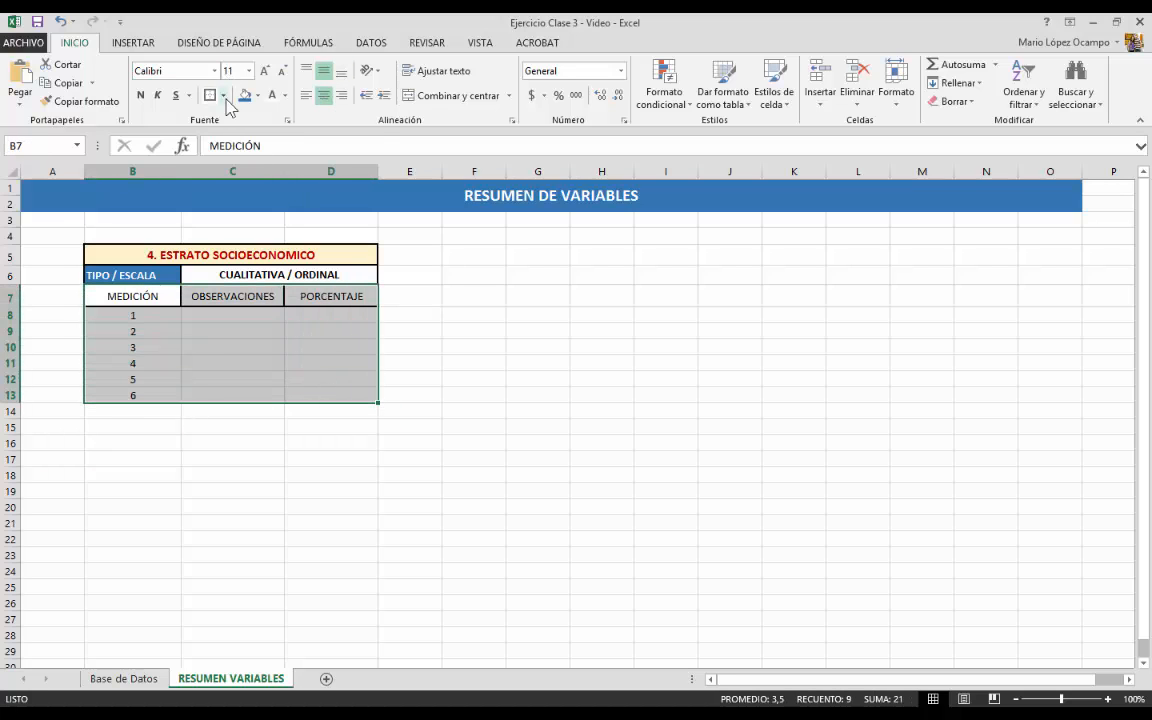
left_click(222, 95)
left_click(248, 240)
left_click(200, 442)
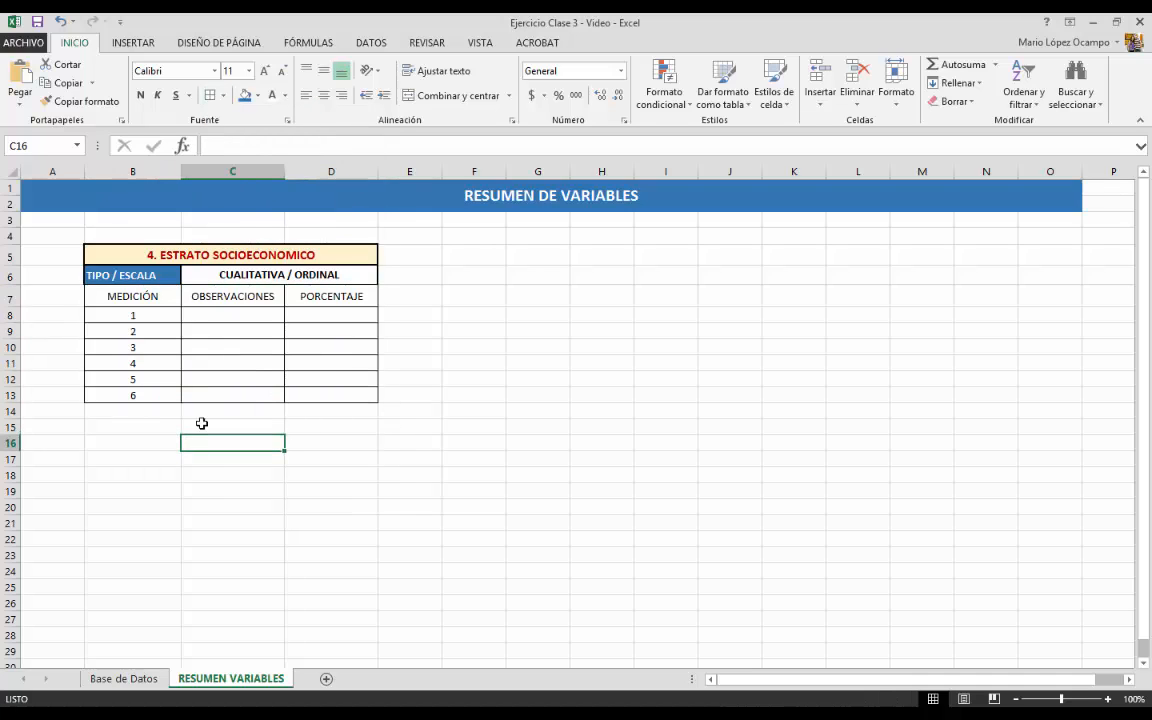
Step: Fill the header cells B7:D7 with dark blue and make their text bold and white
left_click_drag(130, 295, 330, 298)
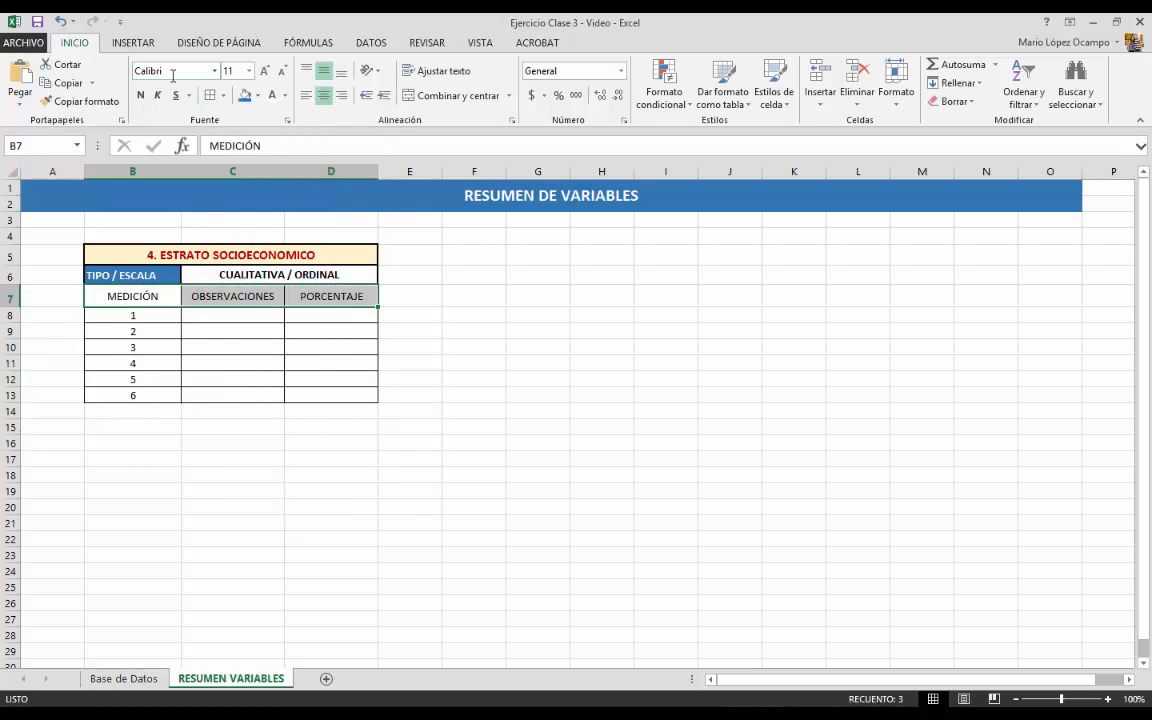
left_click(257, 96)
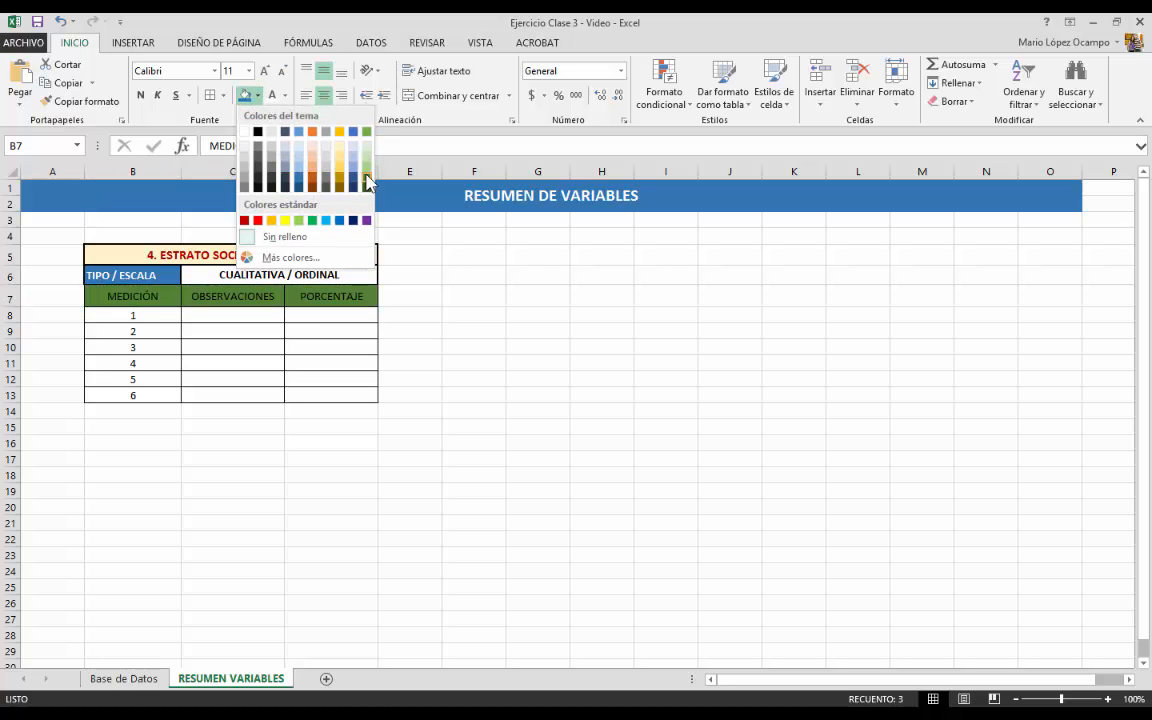
left_click(298, 175)
left_click(141, 95)
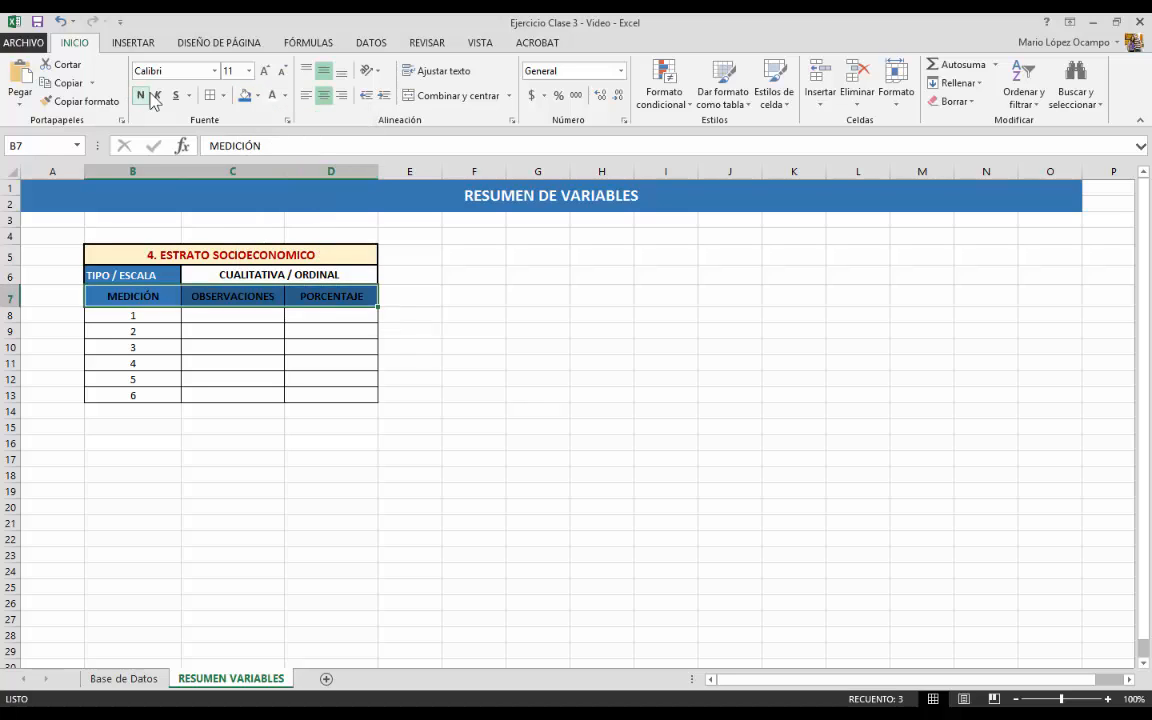
left_click(410, 261)
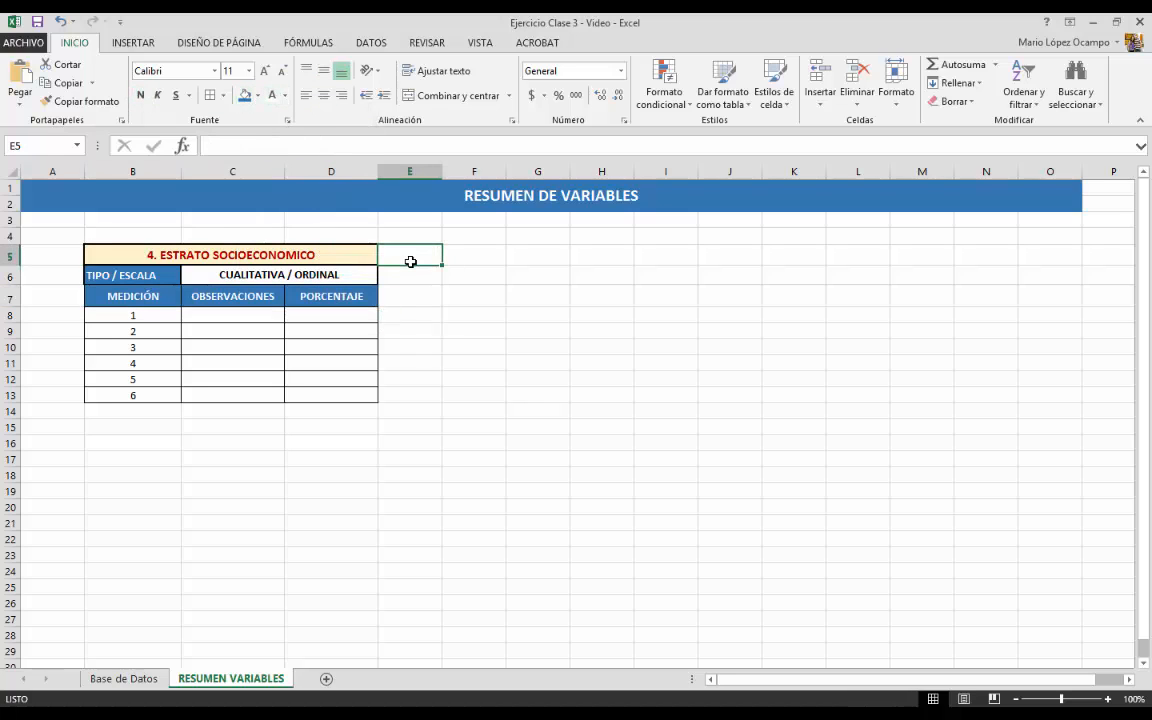
Step: Apply a thick box border around the header row B7:D7
left_click_drag(147, 297, 305, 297)
left_click(222, 95)
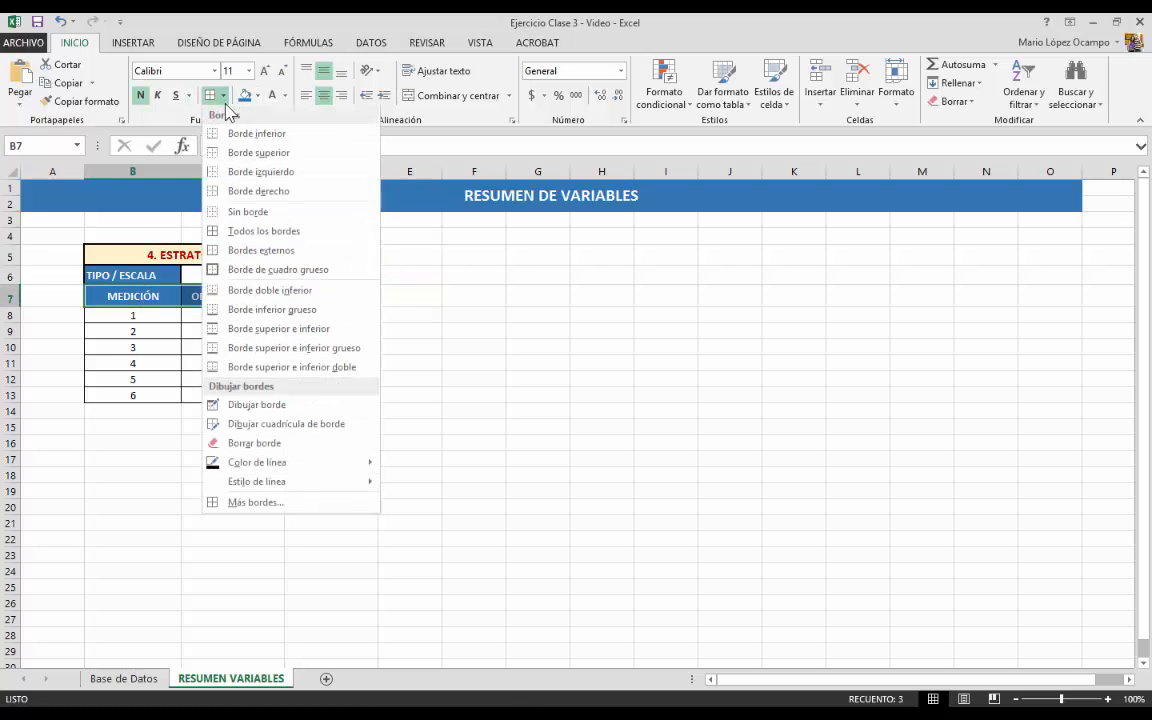
left_click(226, 285)
left_click(434, 343)
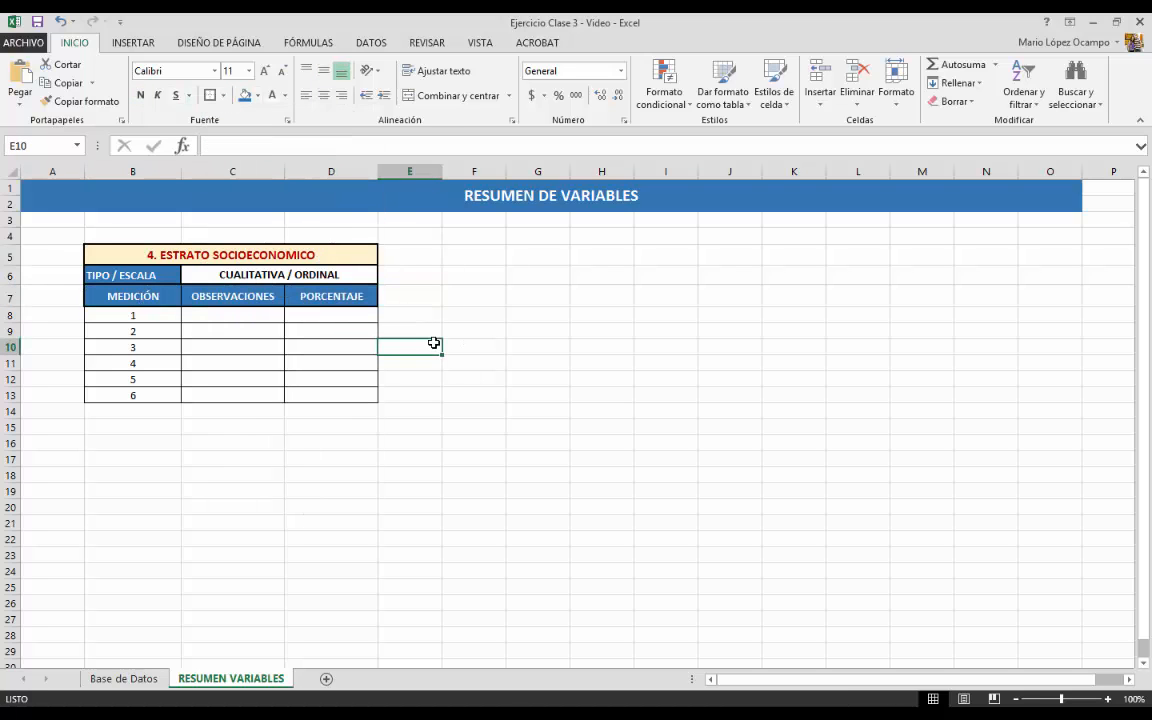
left_click(222, 317)
left_click(141, 315)
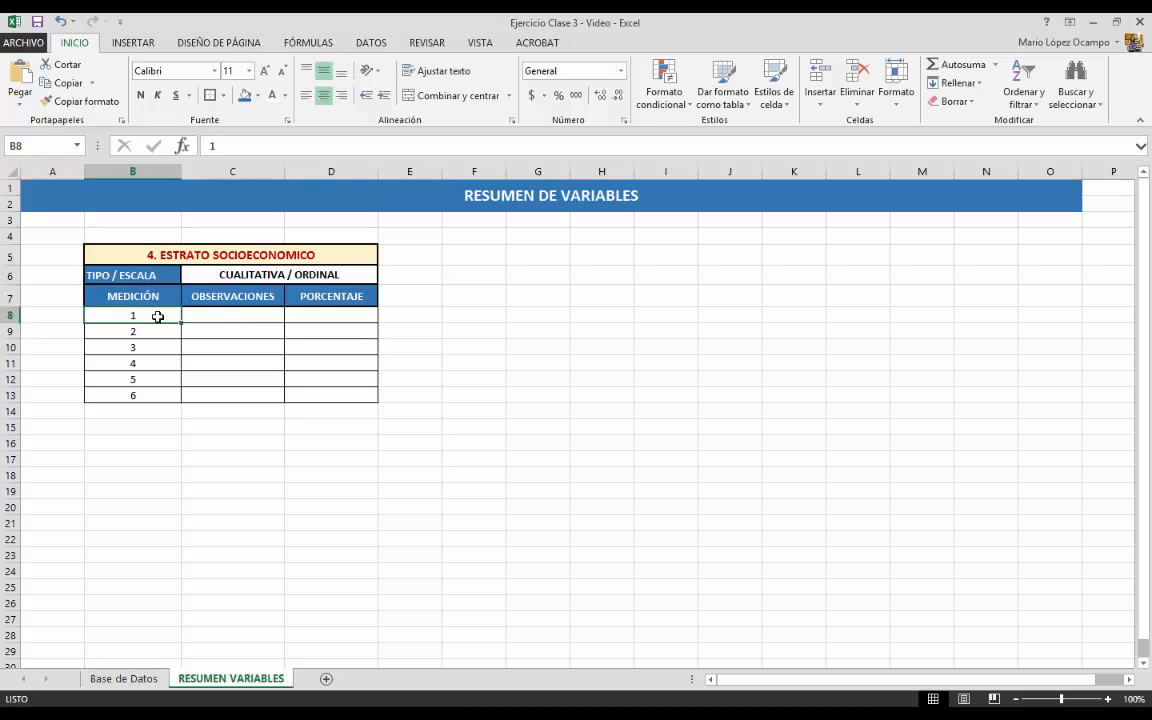
left_click(227, 320)
left_click(340, 318)
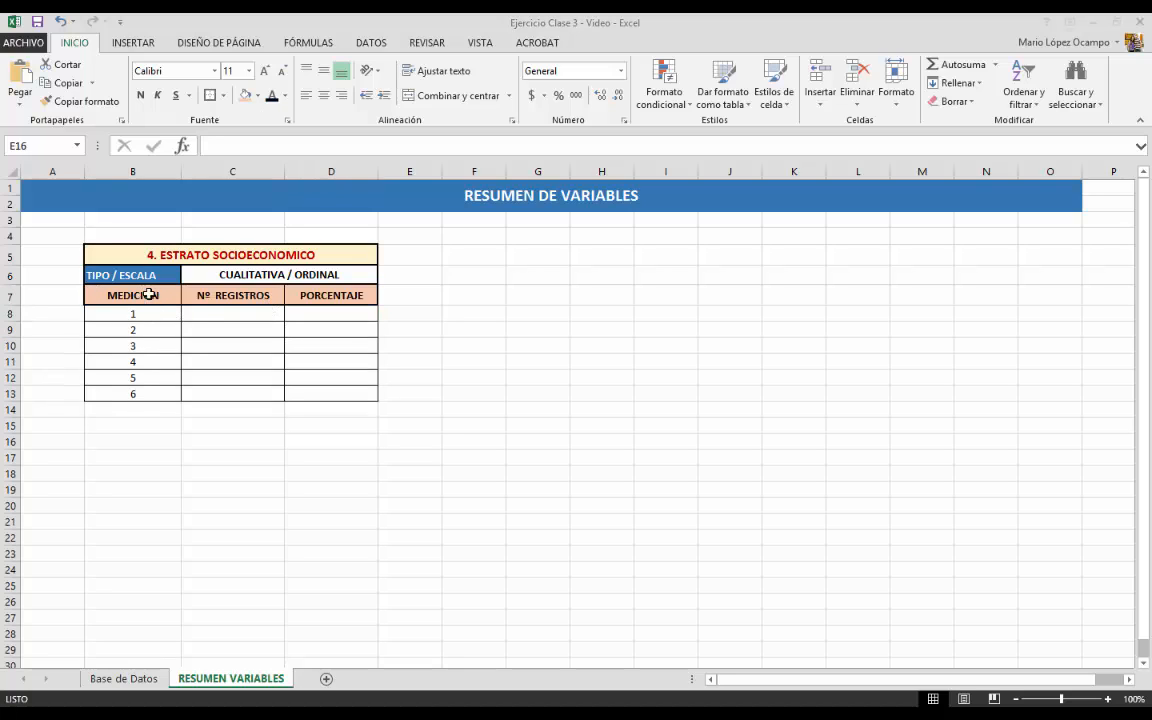
left_click(226, 297)
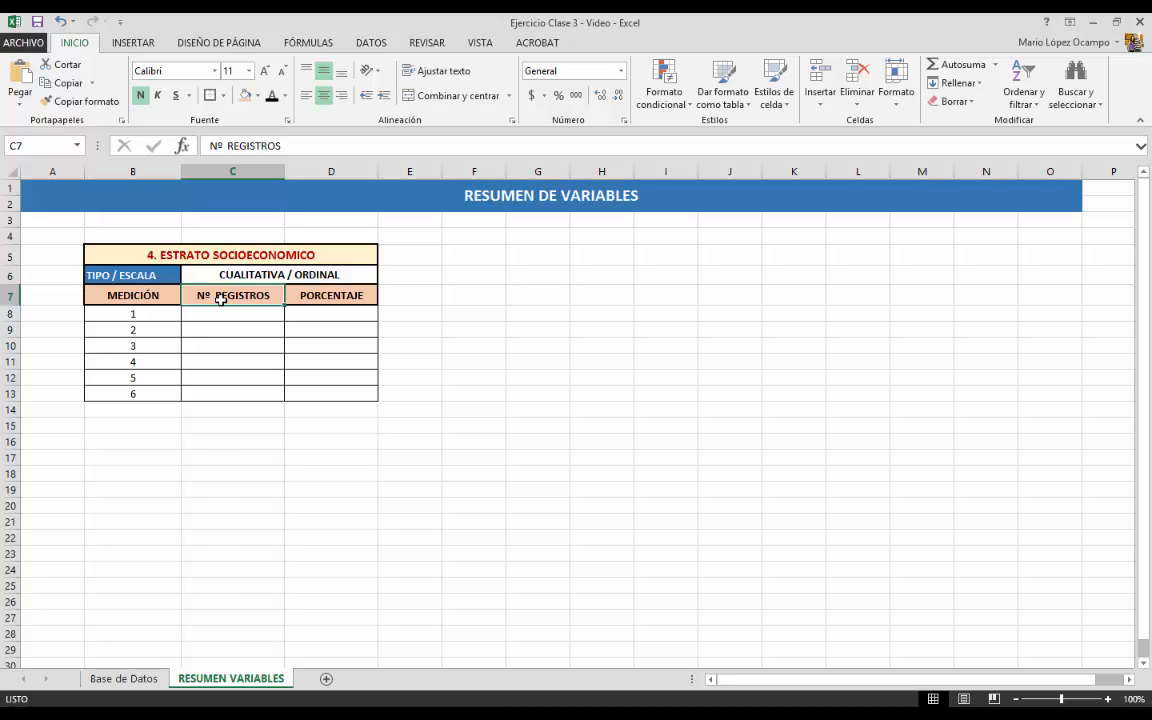
left_click(152, 314)
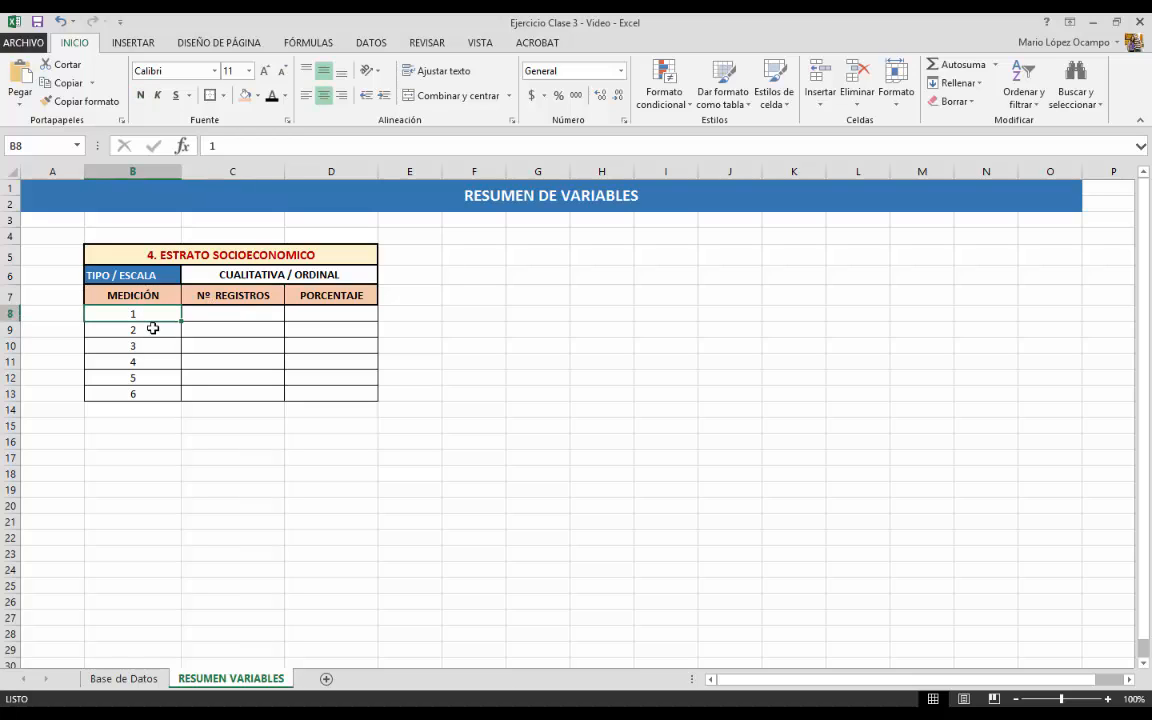
Step: Start a CONTAR.SI formula in C8, using the survey table column encuesta[4. Estrato Socioeconómico] from Base de Datos as its range
left_click(152, 329)
left_click(153, 345)
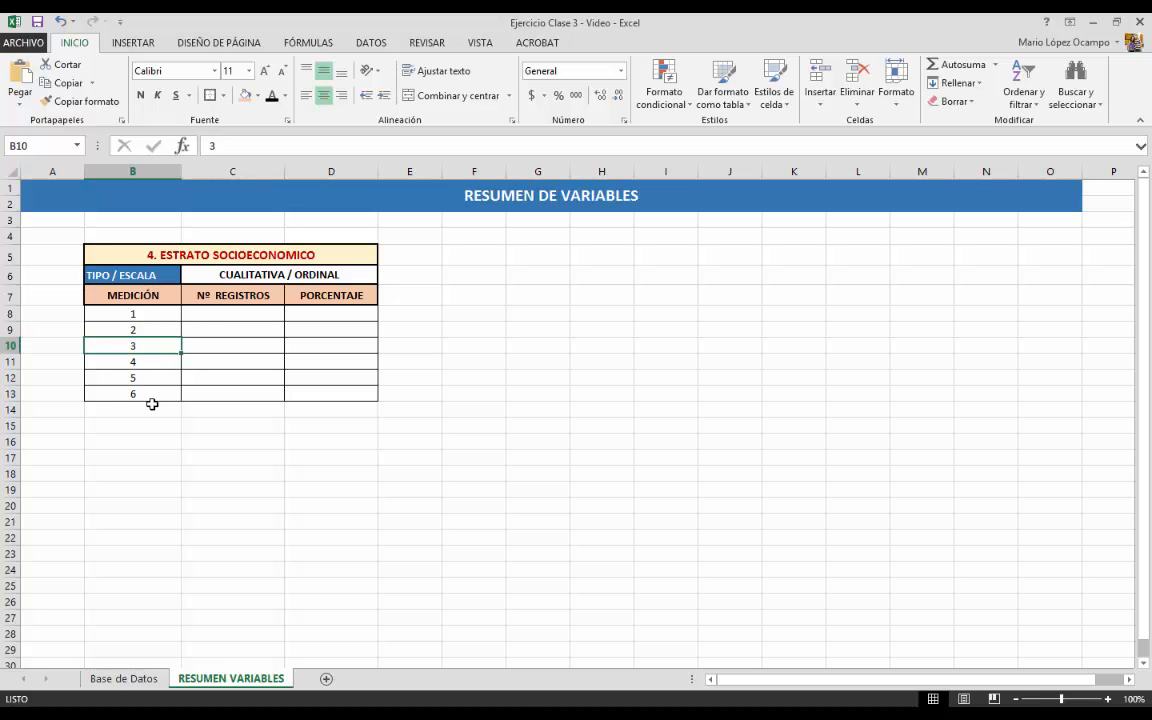
left_click(205, 313)
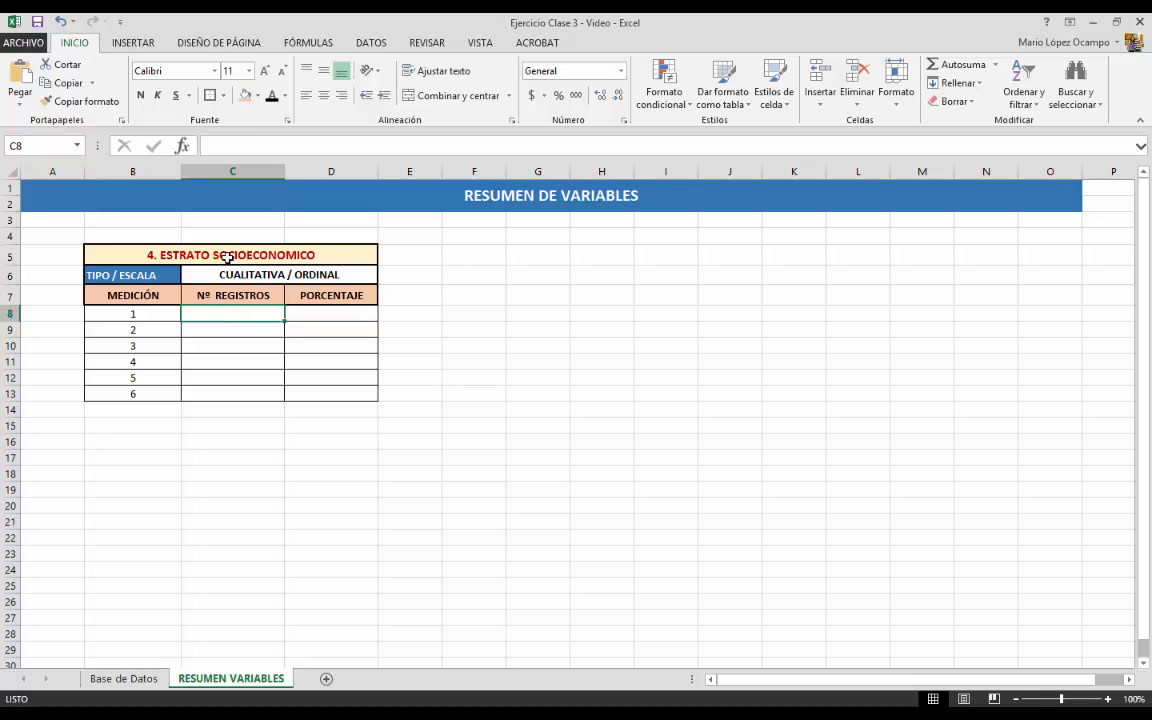
left_click(223, 147)
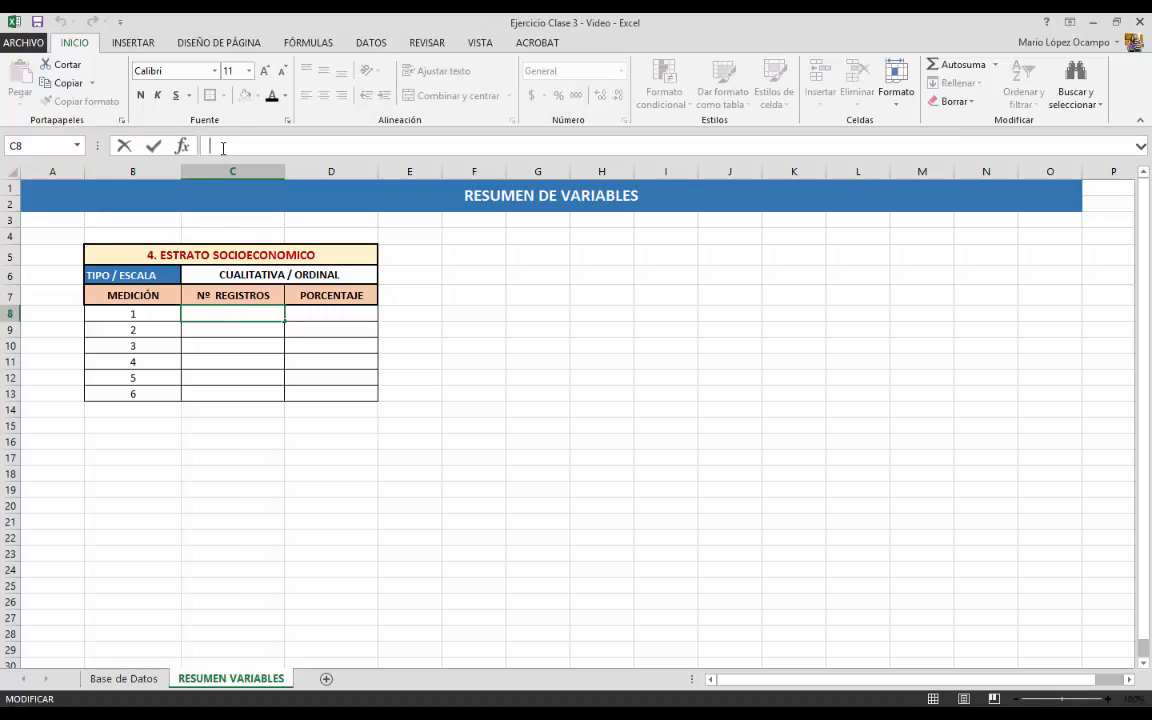
type("=")
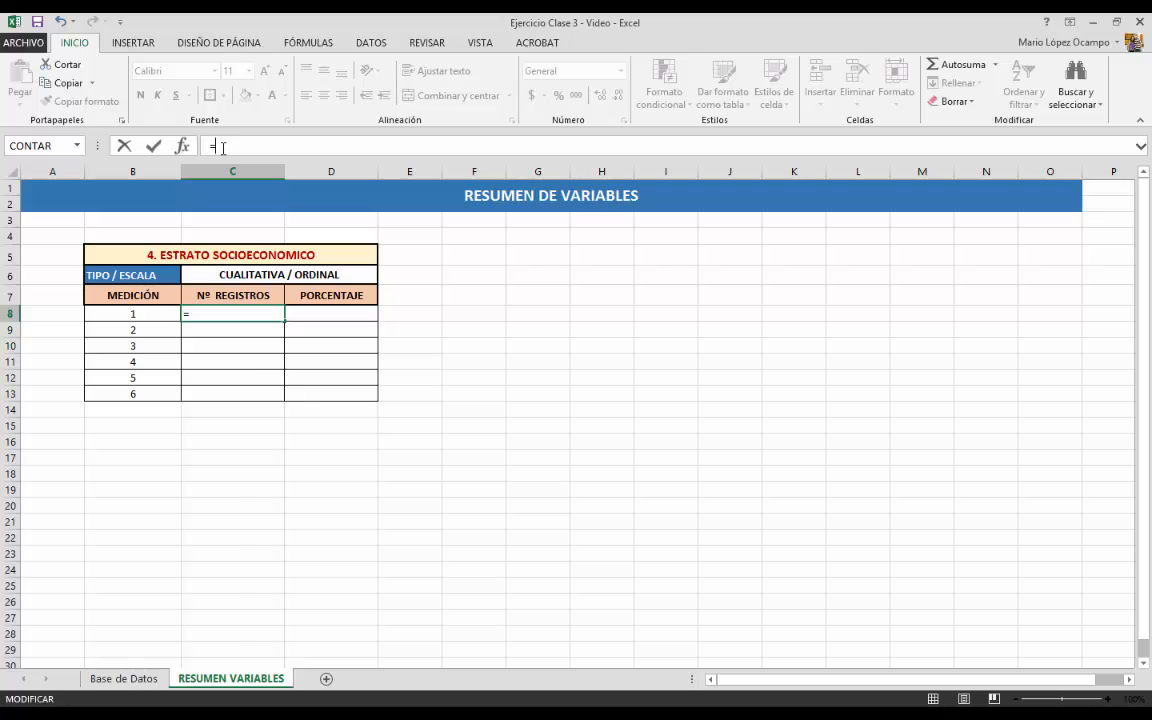
type("CON")
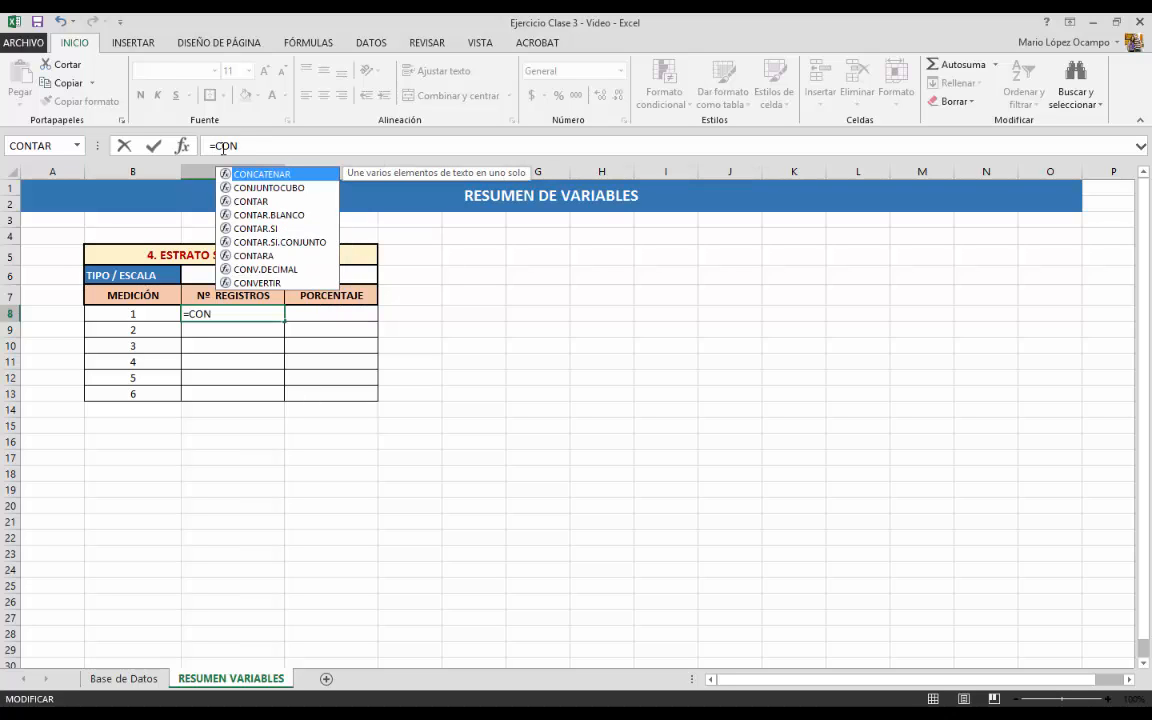
double_click(258, 229)
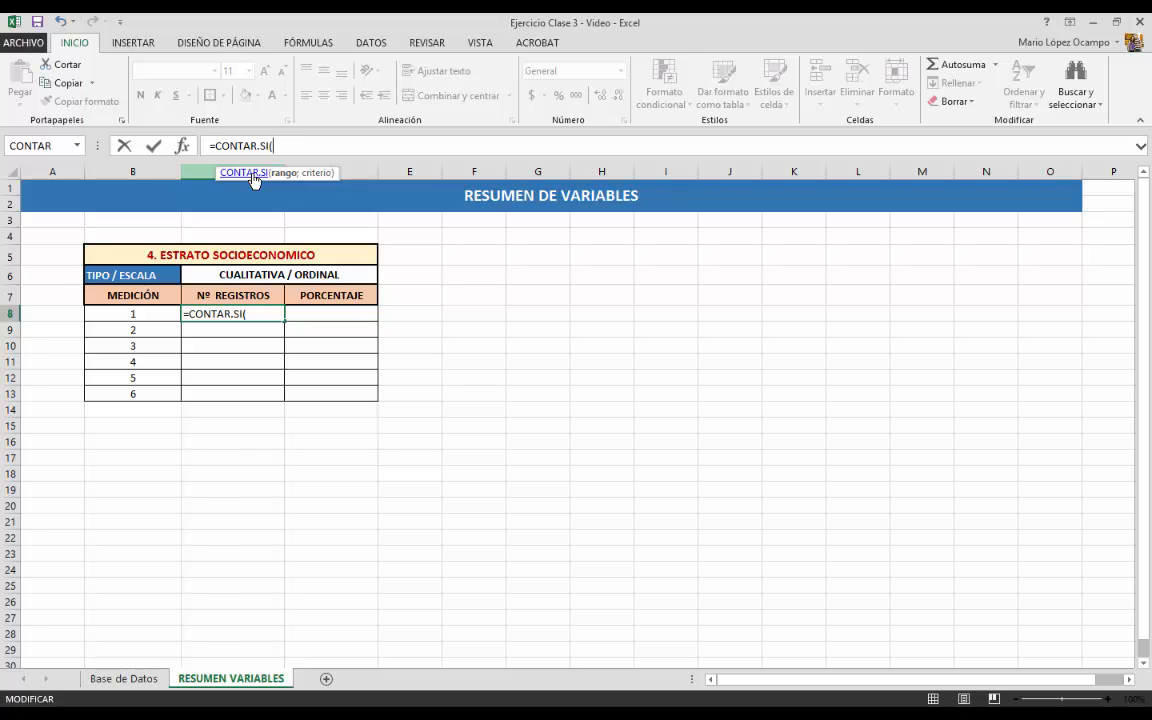
left_click(130, 679)
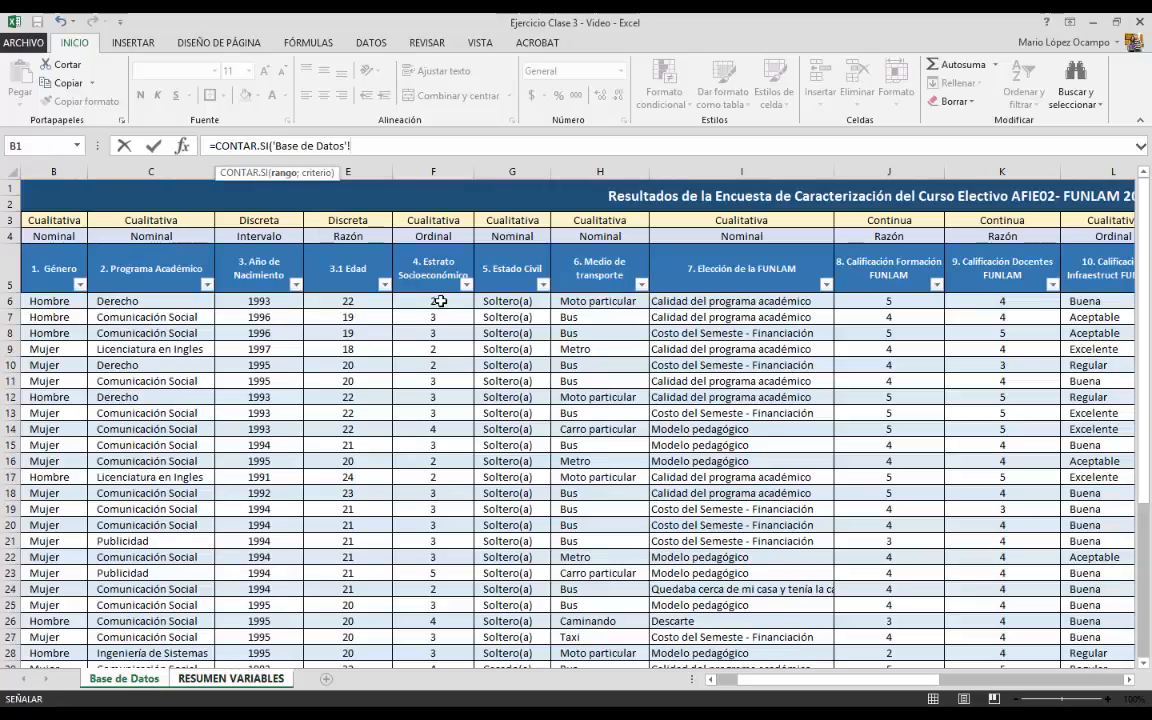
left_click_drag(433, 301, 440, 604)
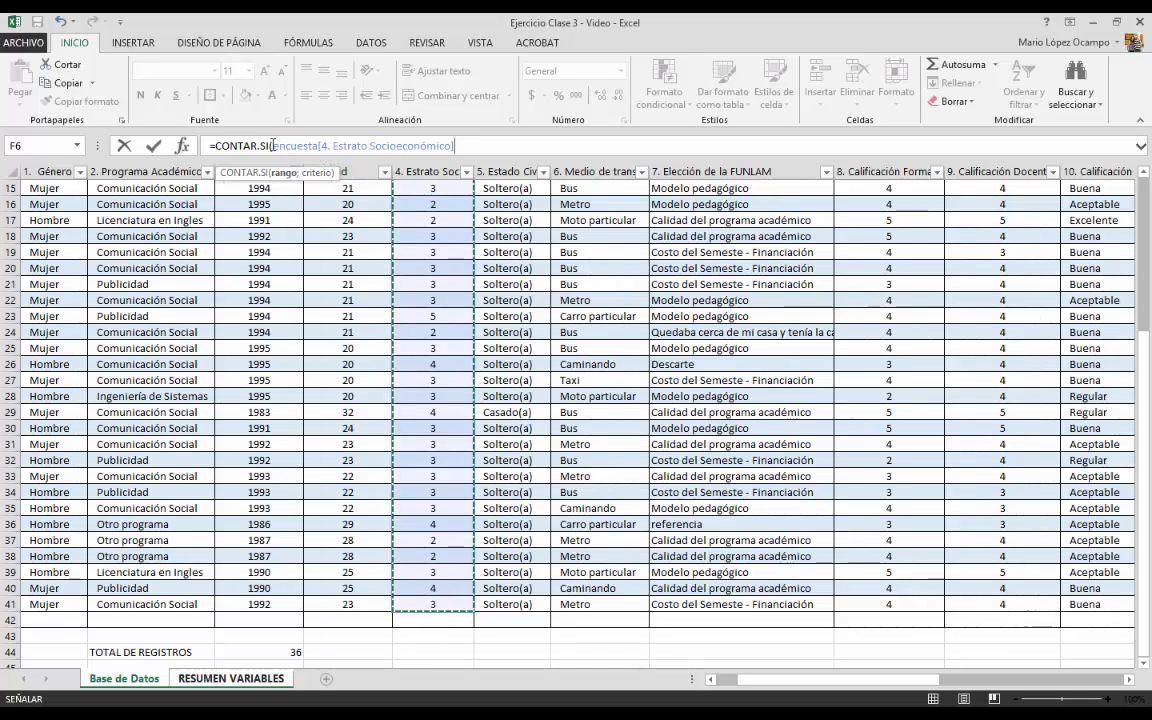
Step: Complete the CONTAR.SI formula in C8 with stratum cell 'RESUMEN VARIABLES'!B8 as its criterion
left_click_drag(273, 146, 318, 146)
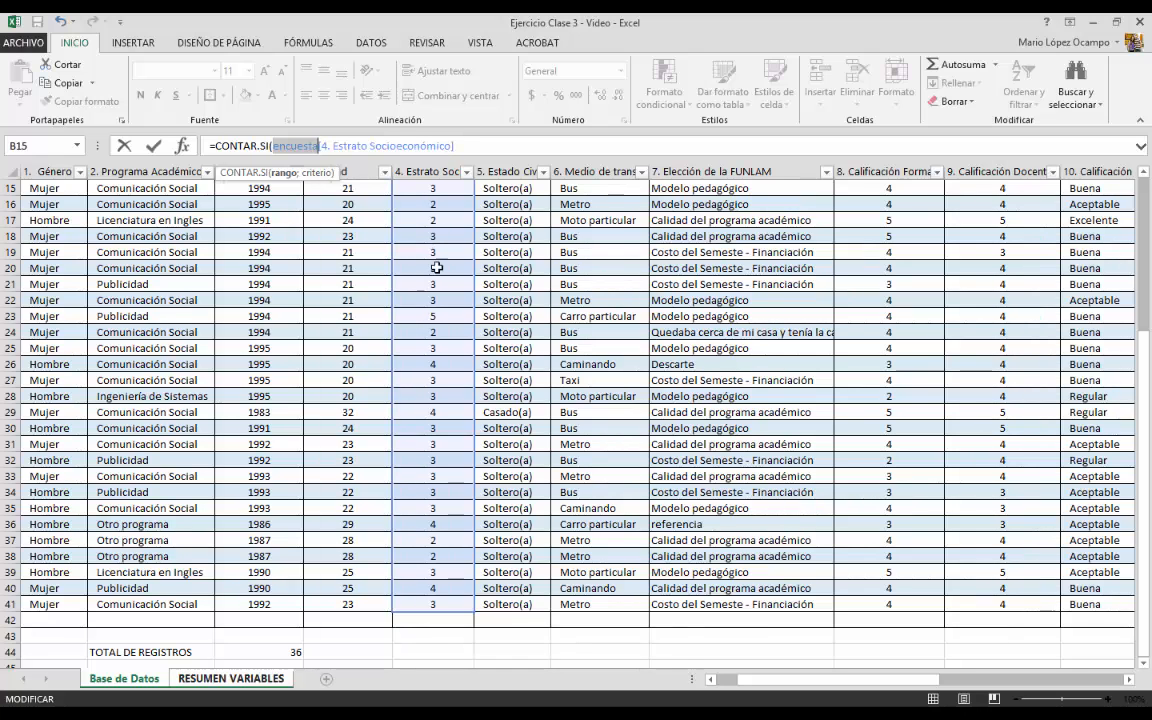
left_click(464, 144)
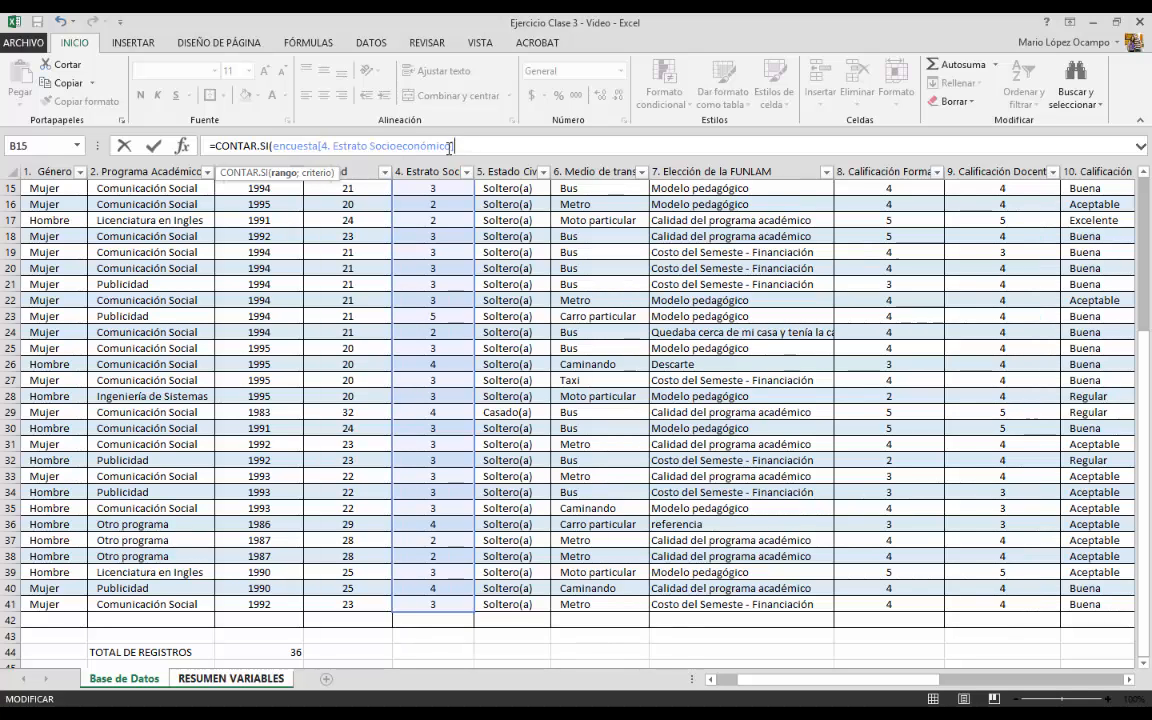
key("Return")
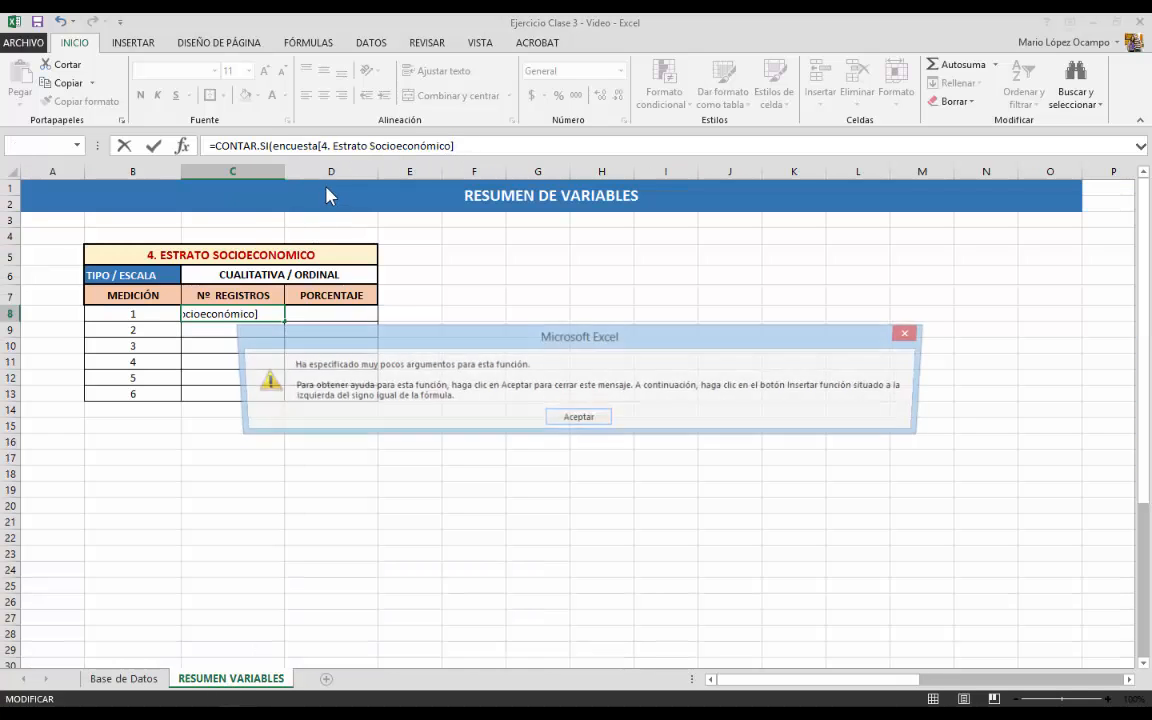
left_click(578, 418)
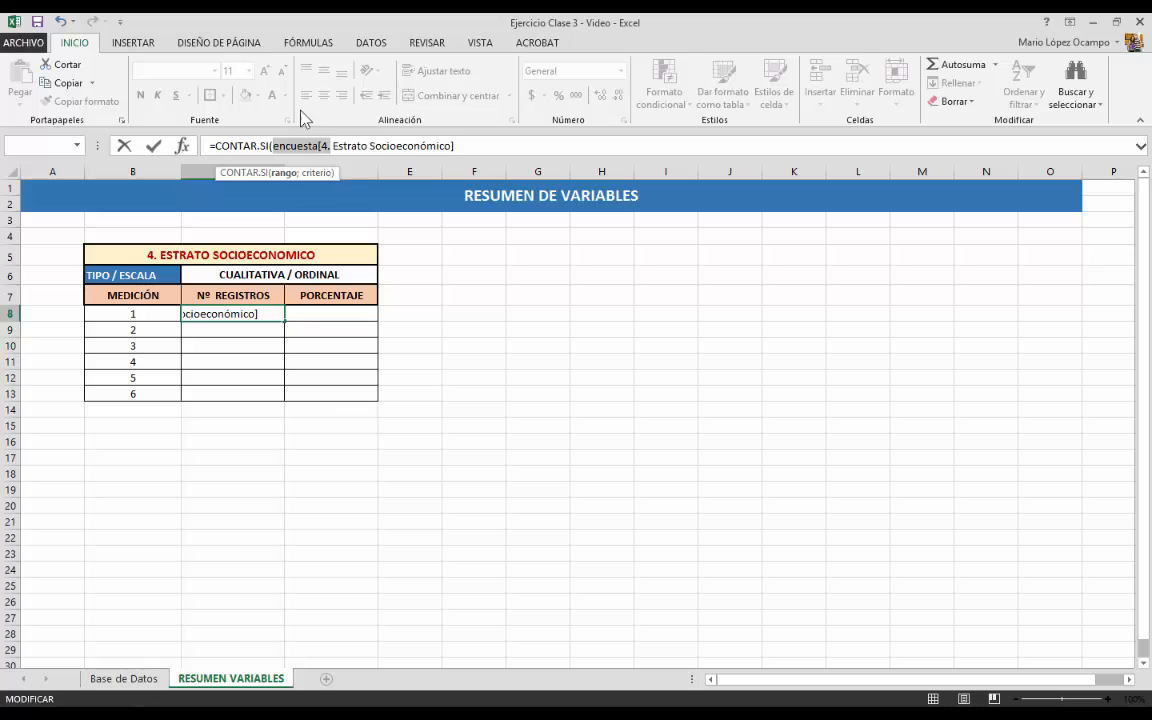
left_click(460, 146)
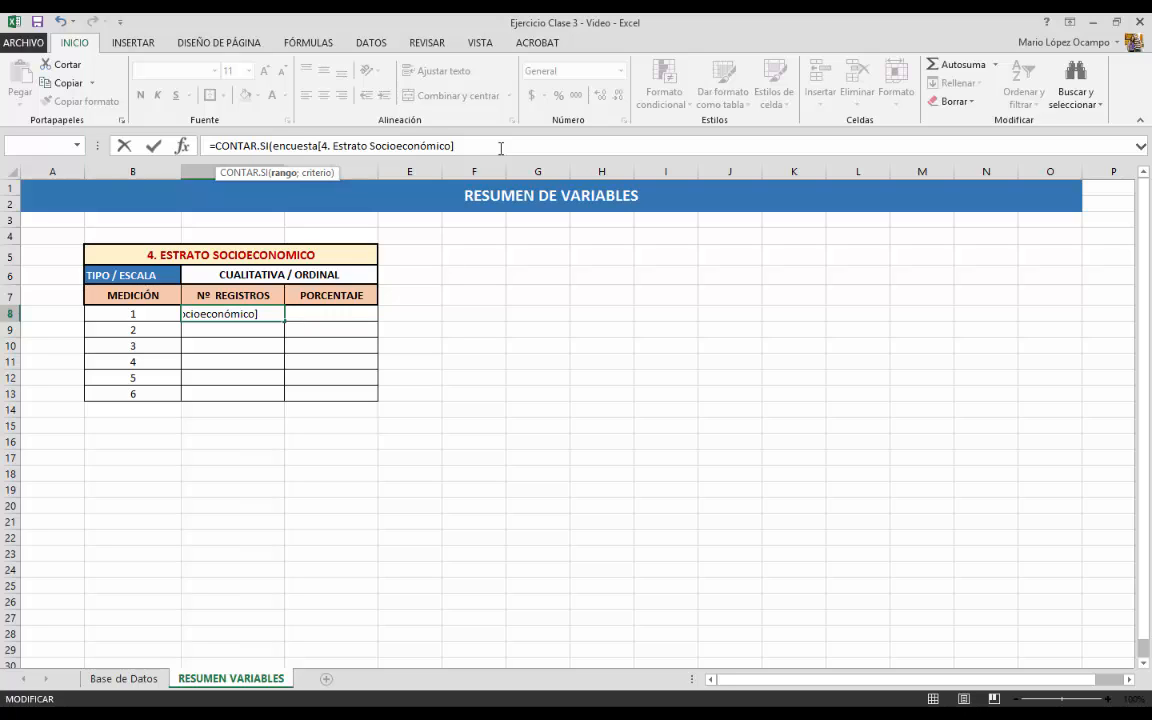
type(";")
left_click(143, 313)
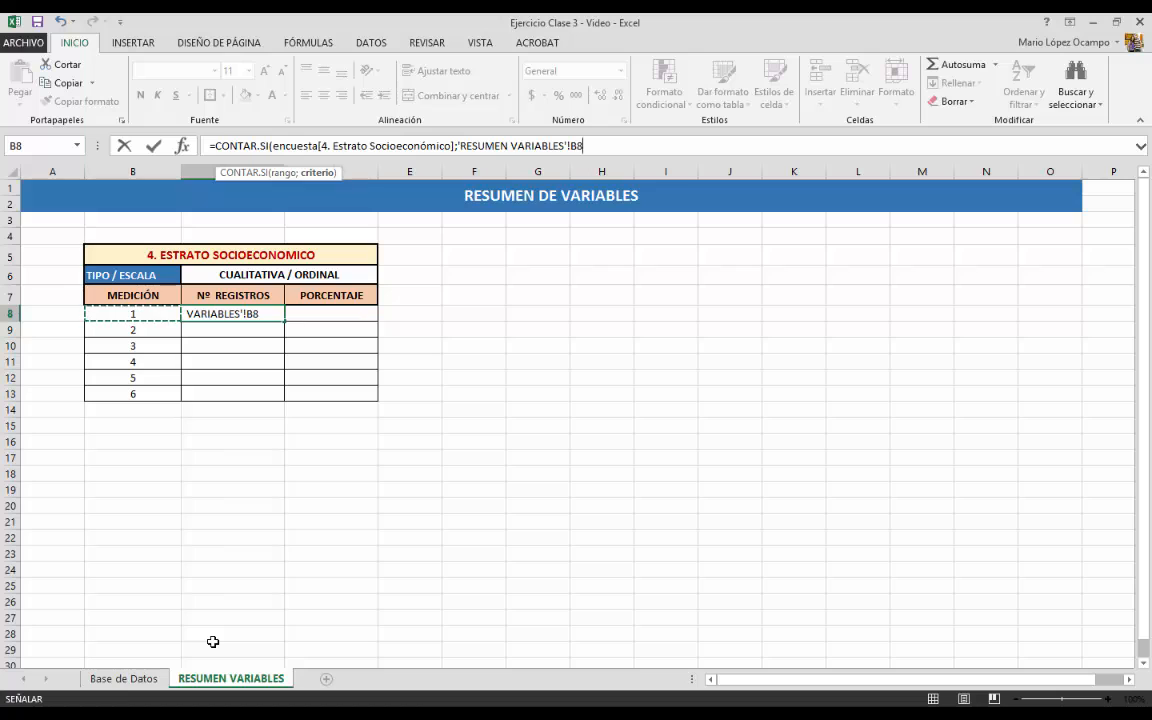
type(")")
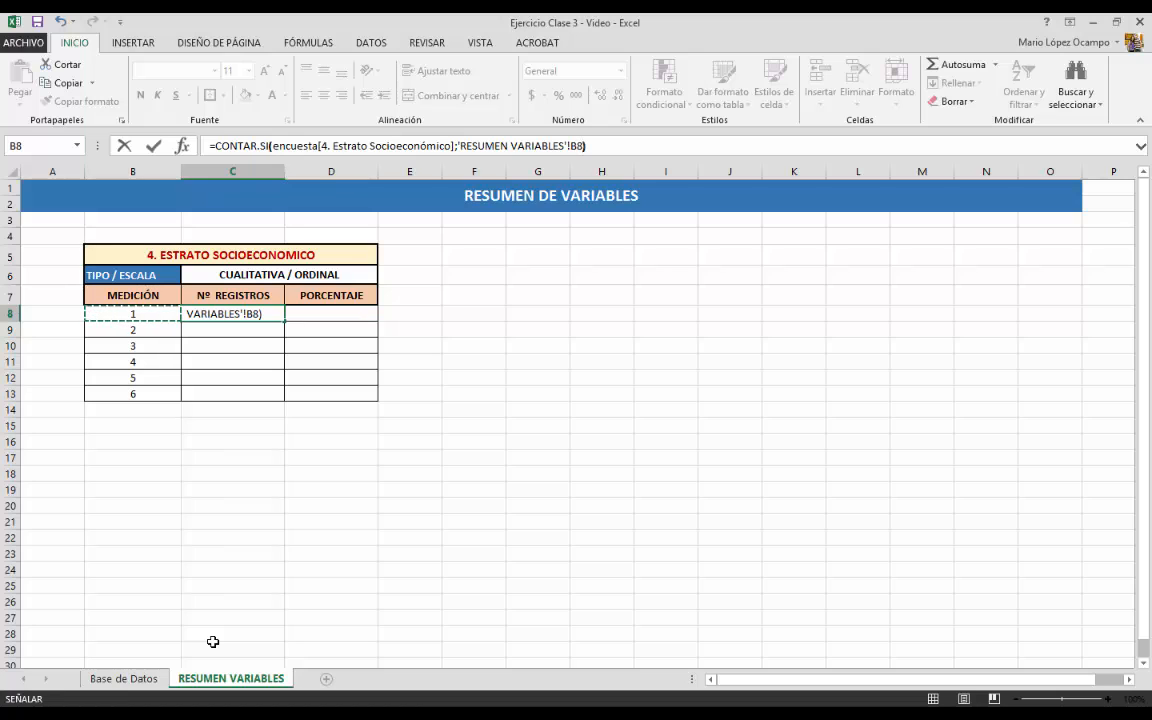
key("Return")
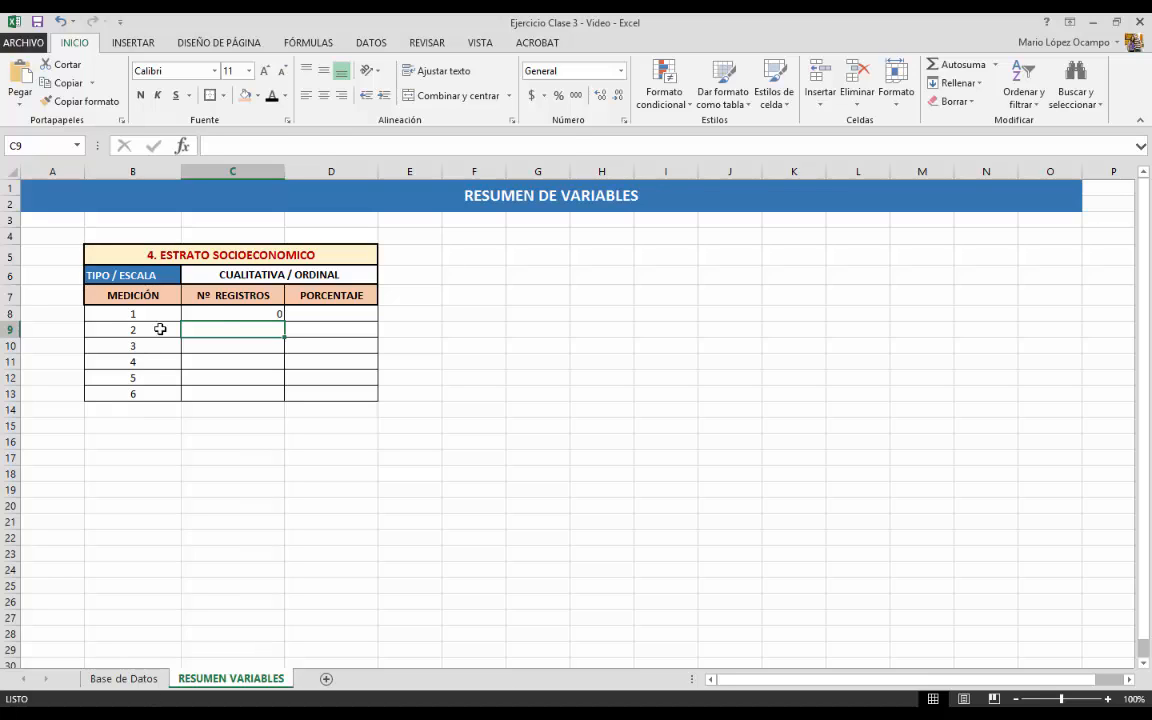
Step: Copy the count formula from C8 down to C13 and centre the counts horizontally and vertically
left_click(231, 315)
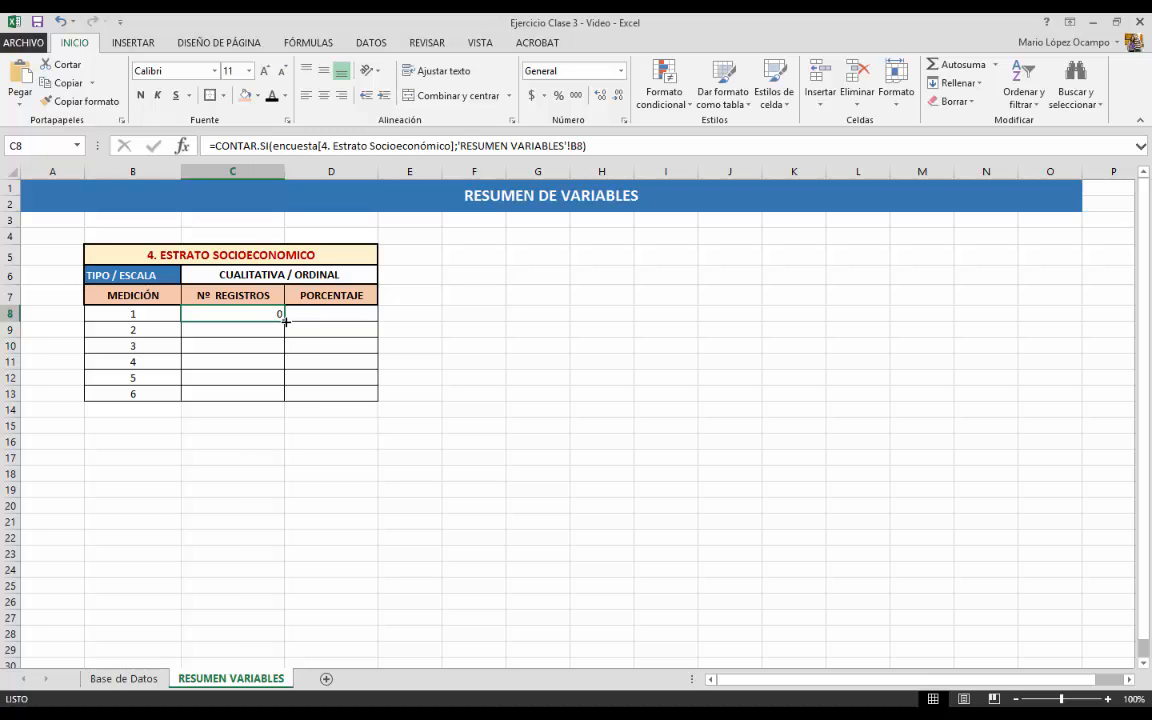
left_click_drag(284, 316, 281, 397)
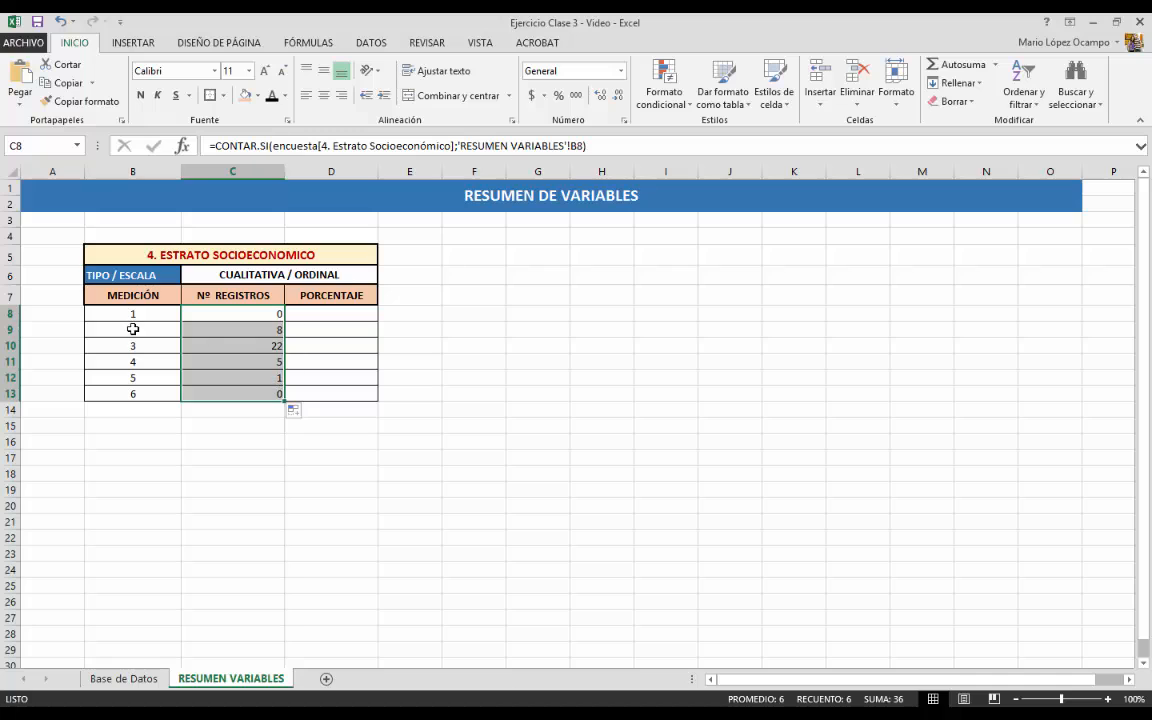
left_click_drag(121, 338, 245, 395)
left_click(324, 71)
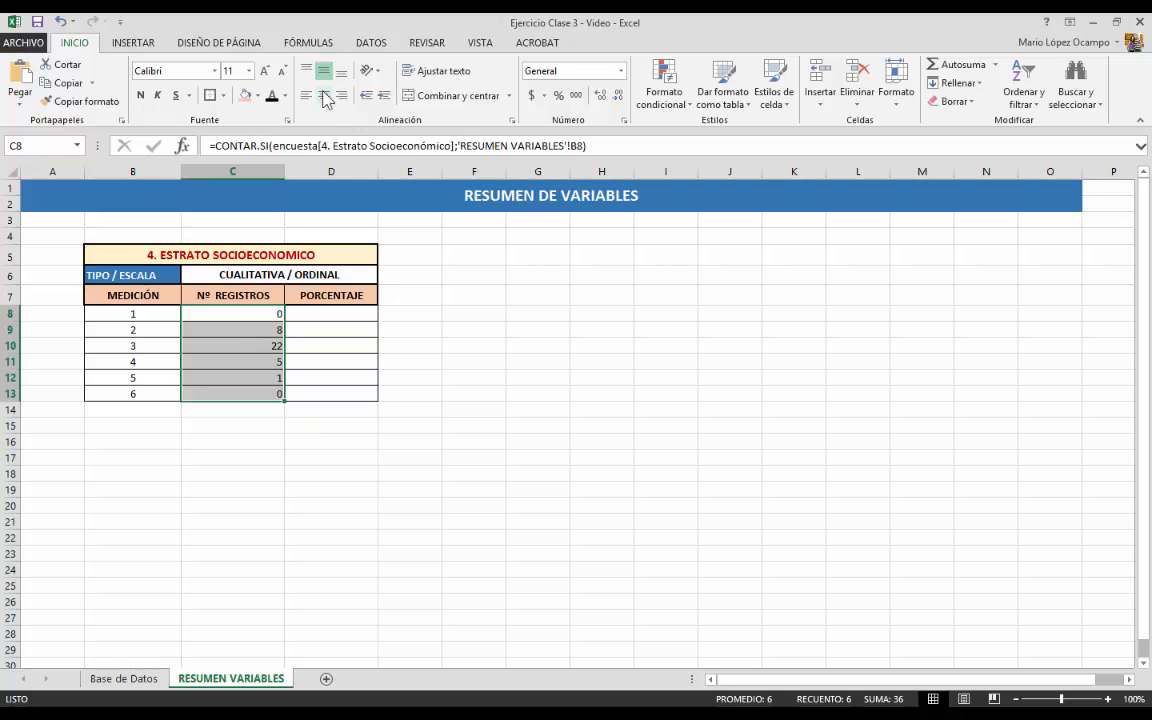
left_click(324, 96)
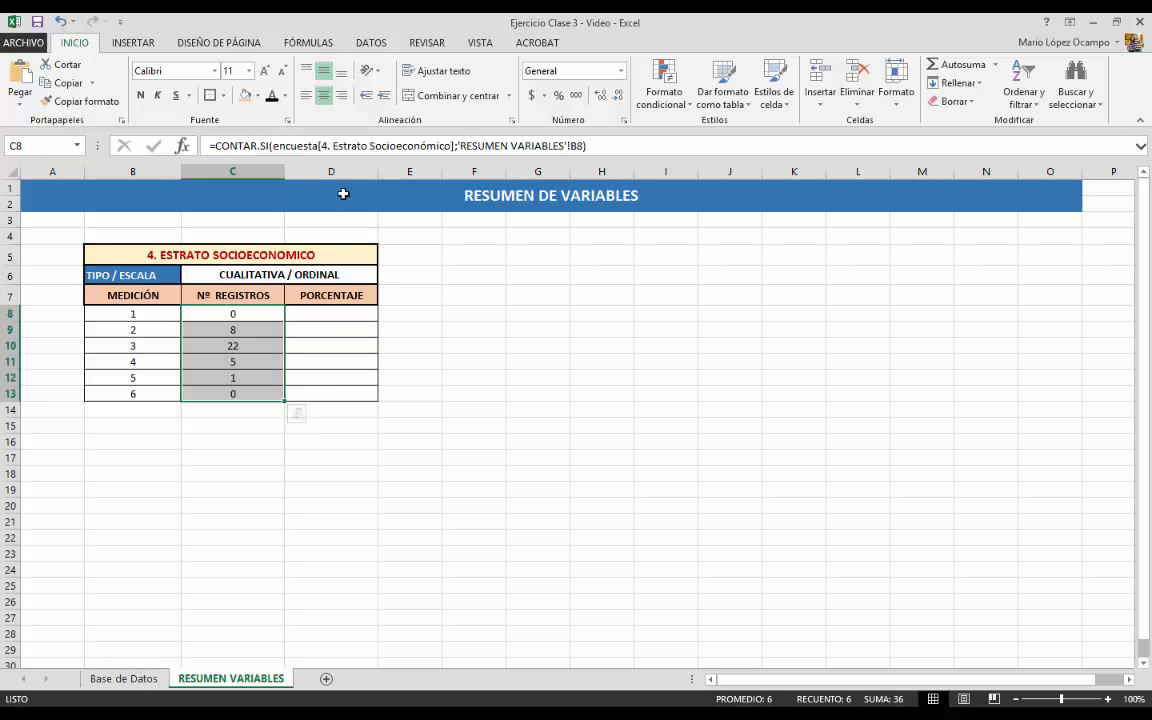
left_click(388, 148)
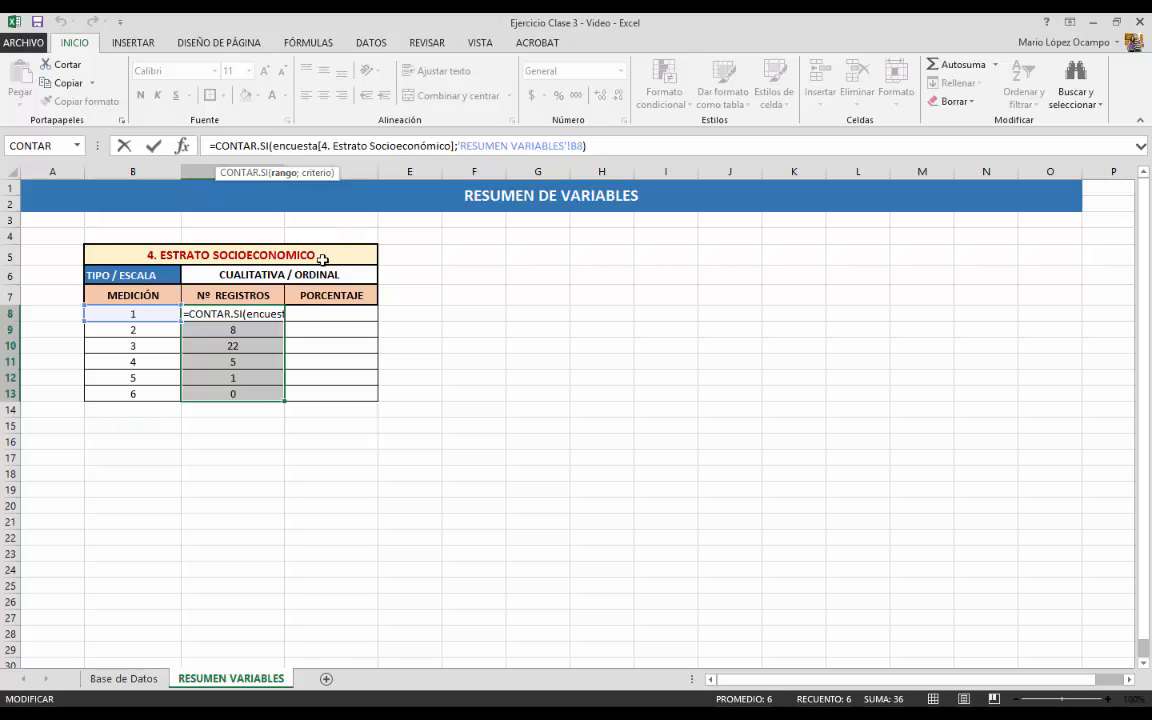
key("Tab")
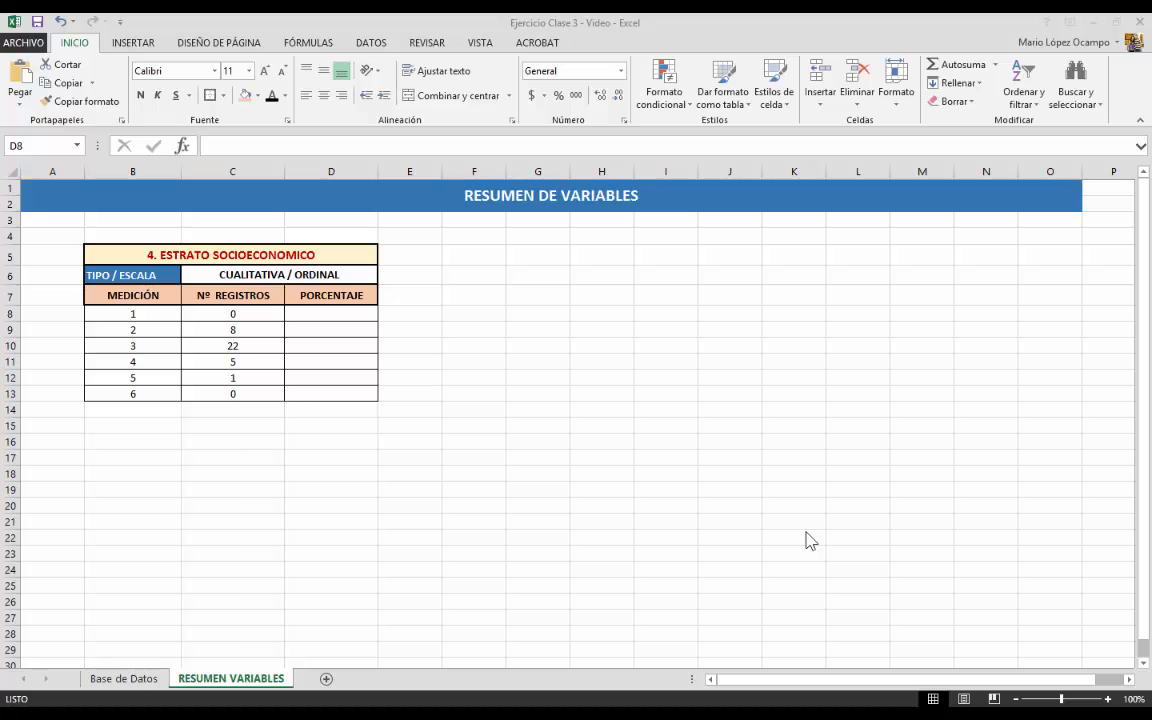
Step: Enter the percentage formula =C8/36 in D8 for stratum 1
left_click(333, 315)
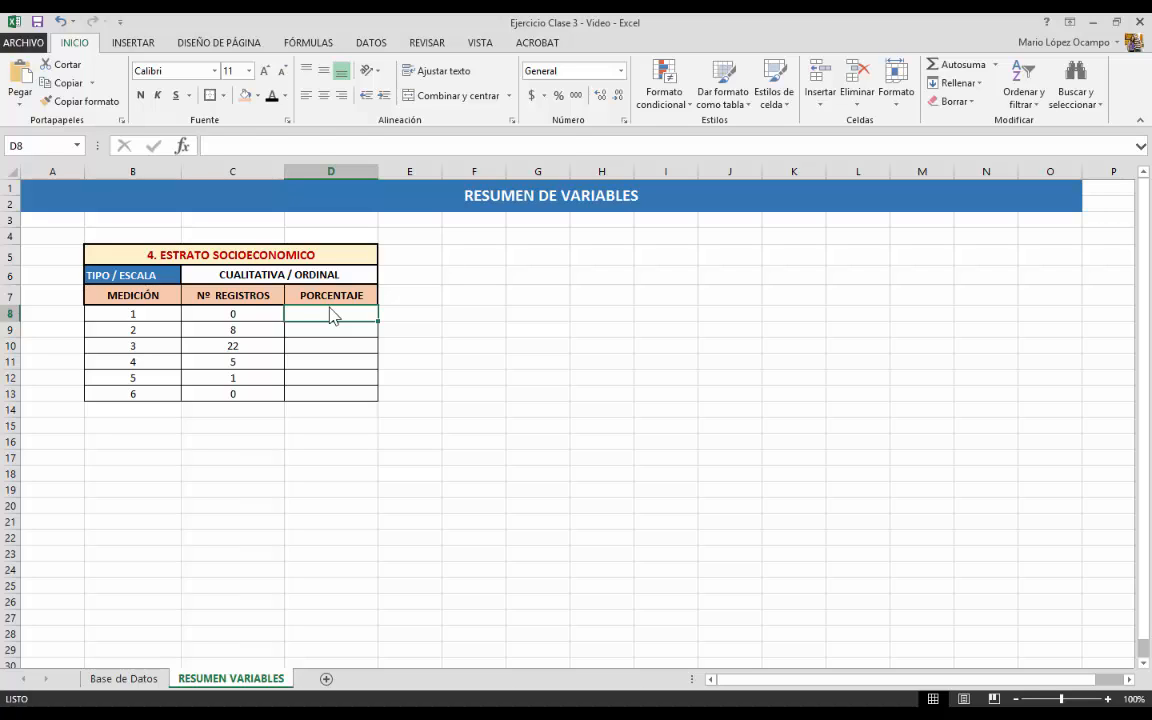
key("Left")
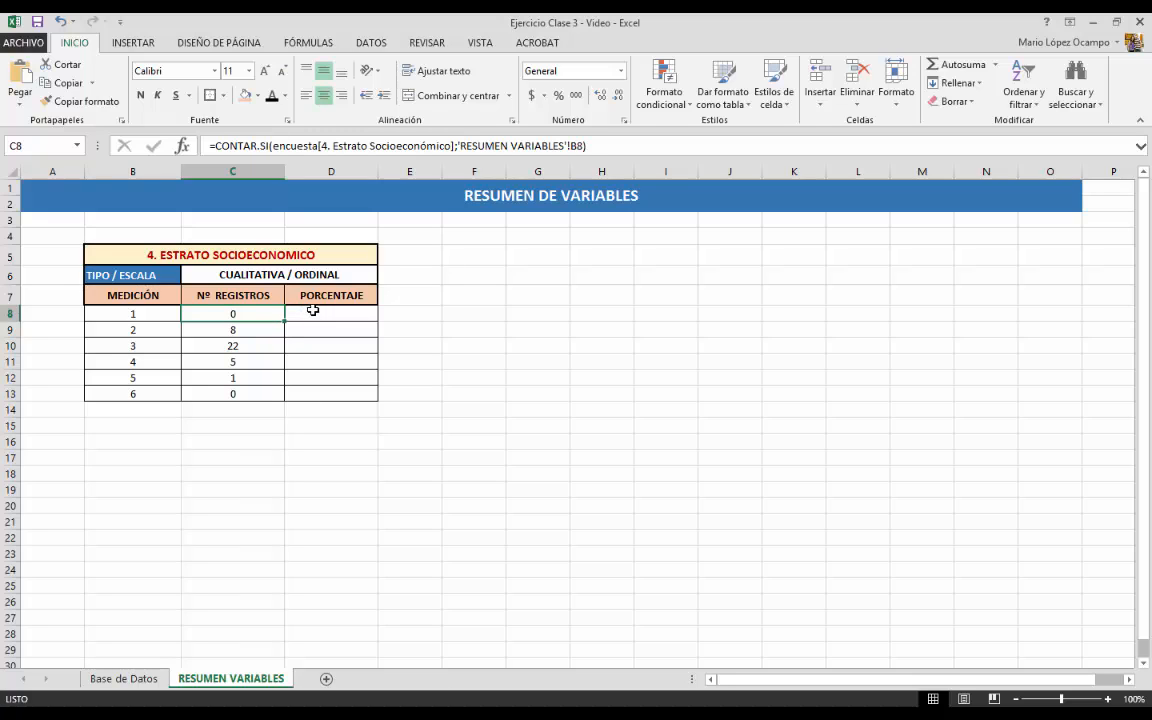
left_click(313, 311)
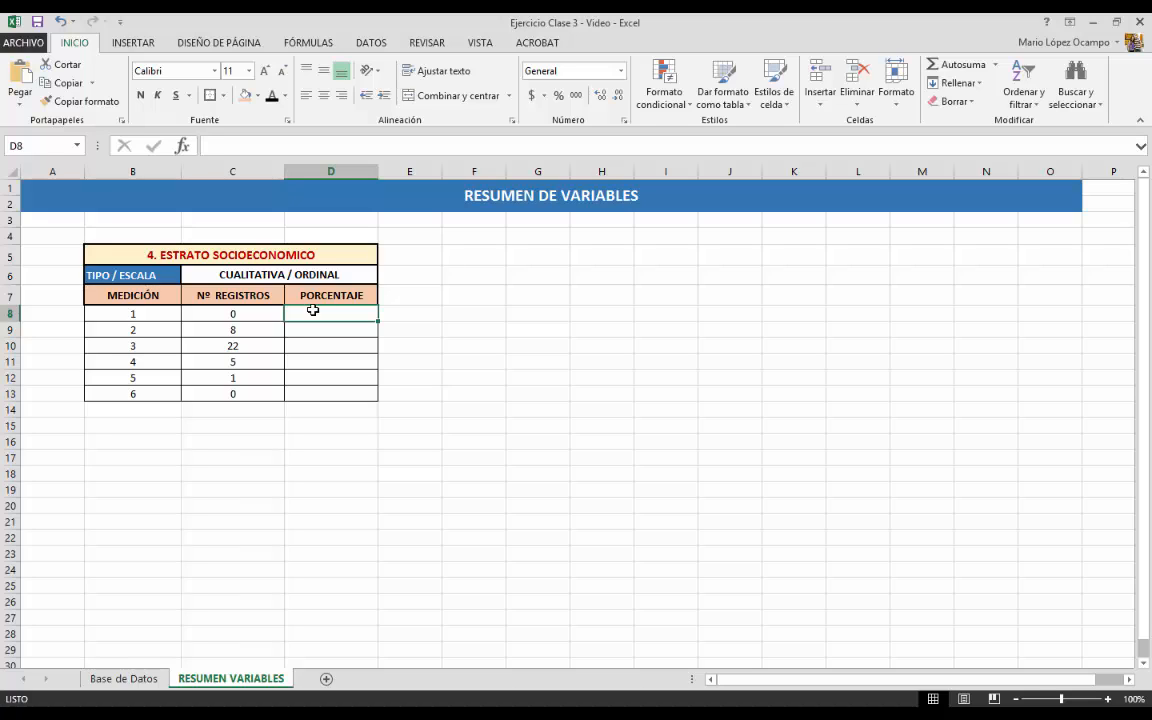
type("=")
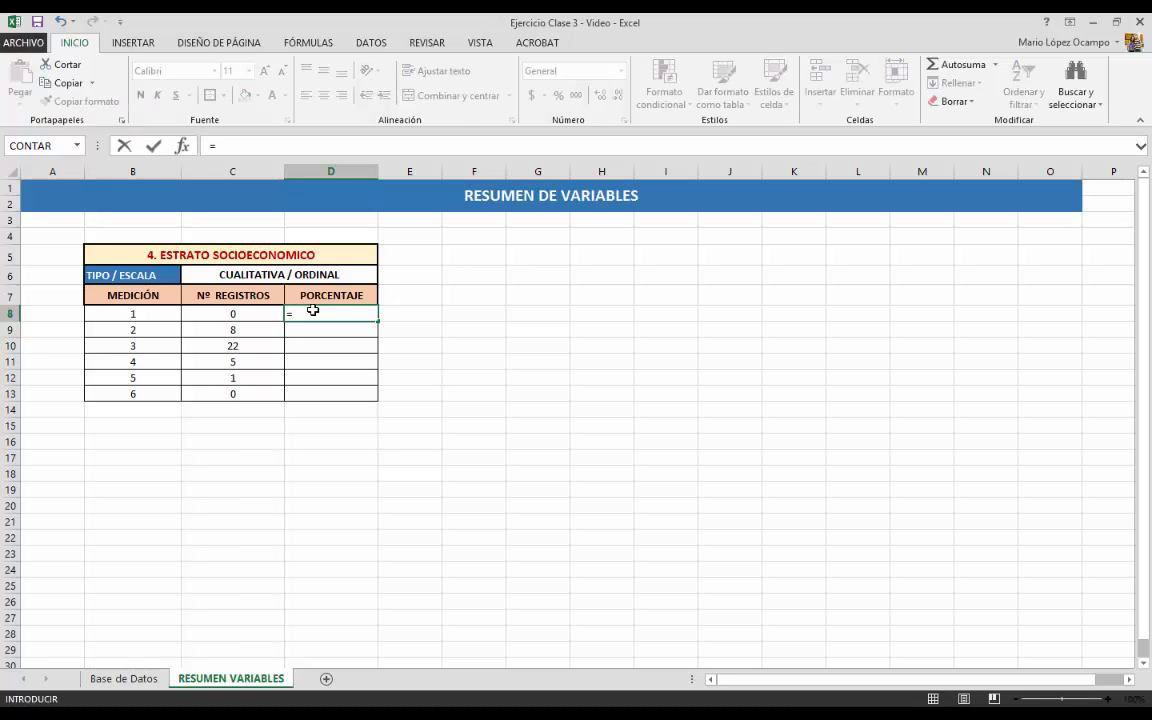
left_click(253, 313)
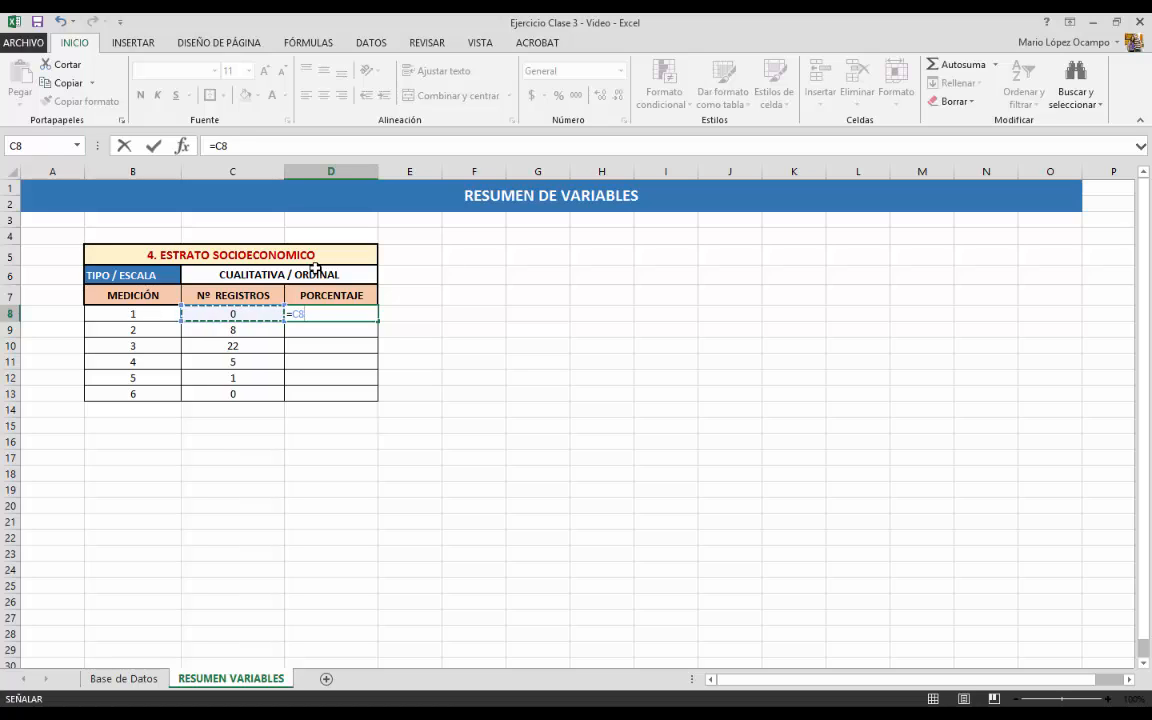
type("/")
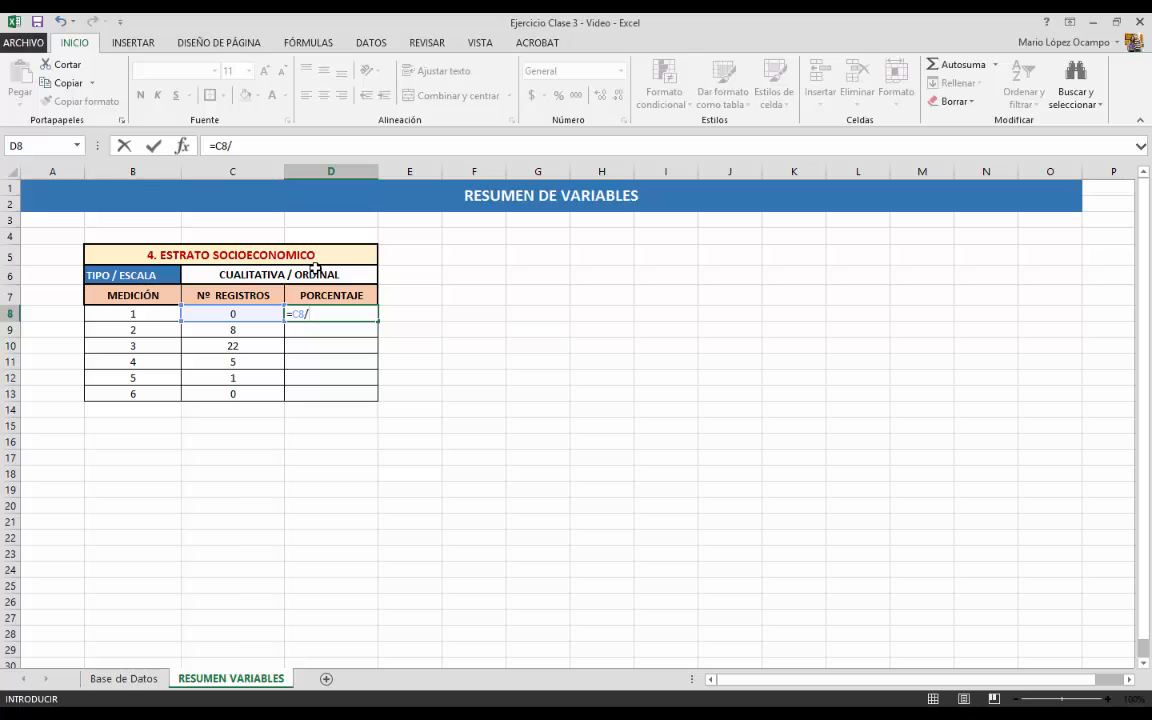
type("36")
key("Return")
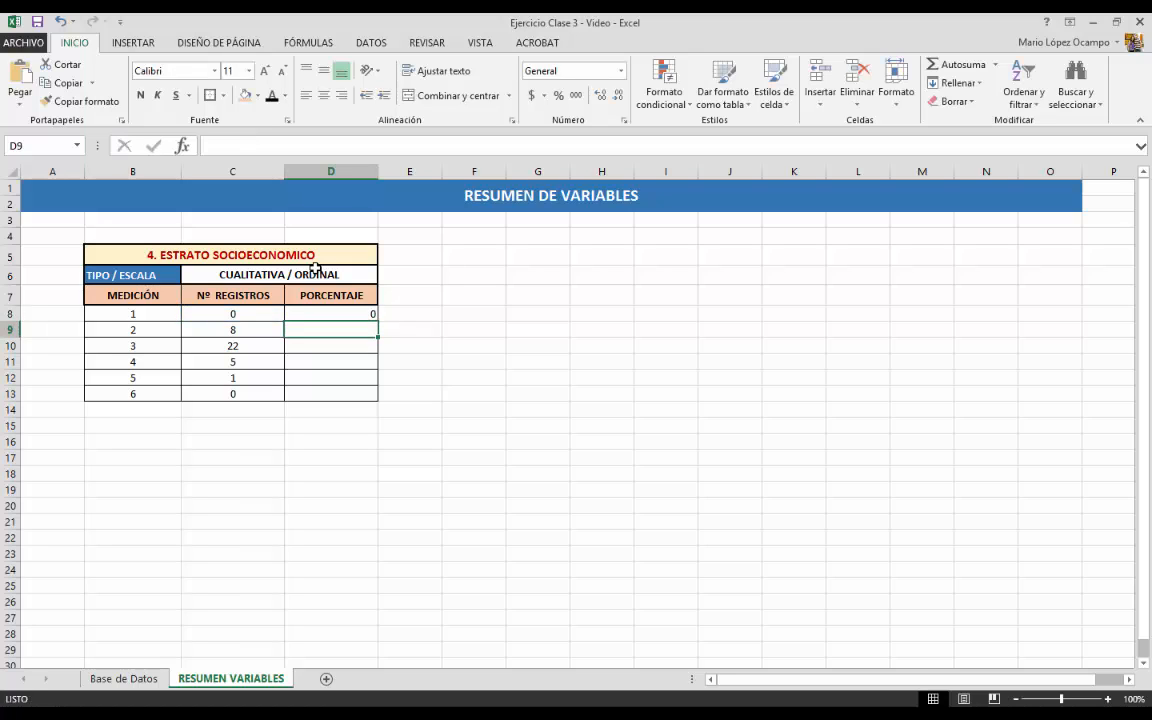
Step: Check the percentage formula in D8 and copy it down to D13
left_click(334, 311)
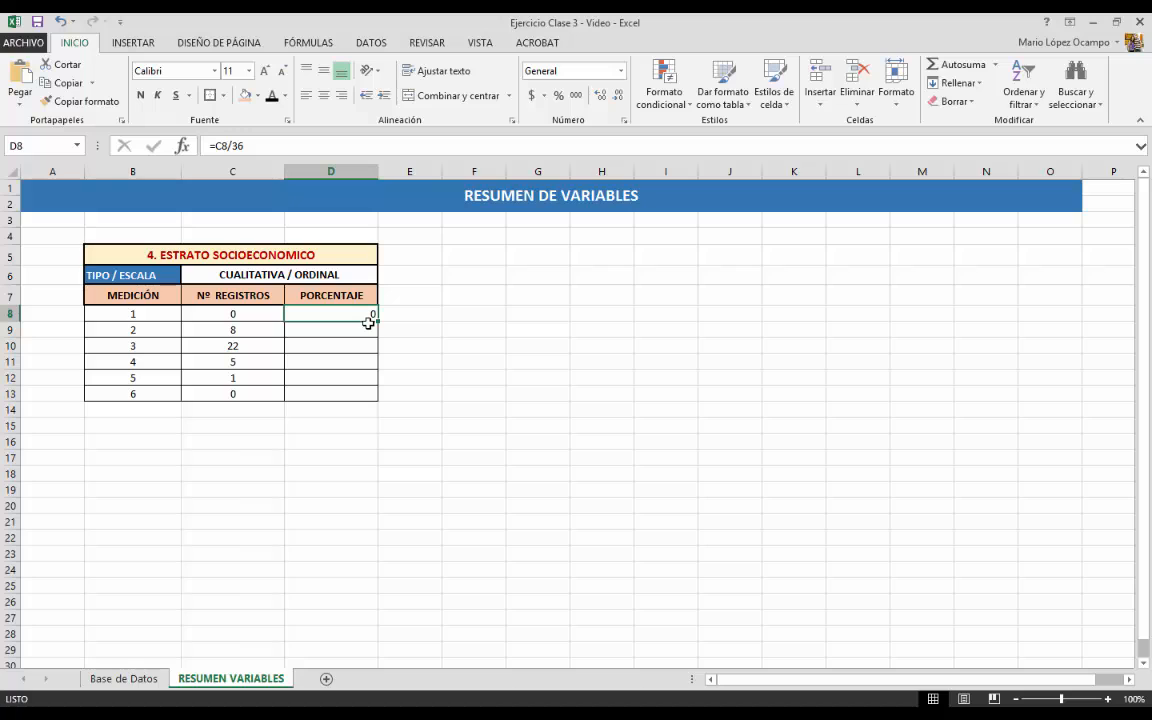
left_click(222, 145)
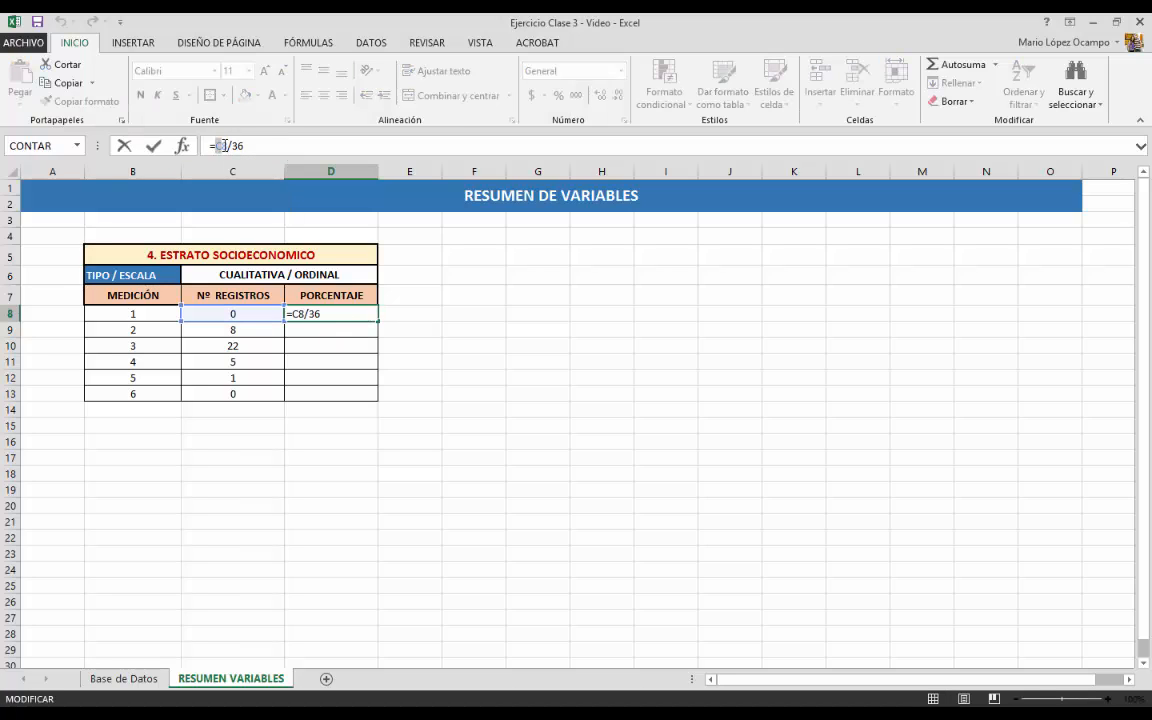
left_click_drag(225, 146, 246, 146)
left_click(256, 148)
left_click(329, 315)
key("Return")
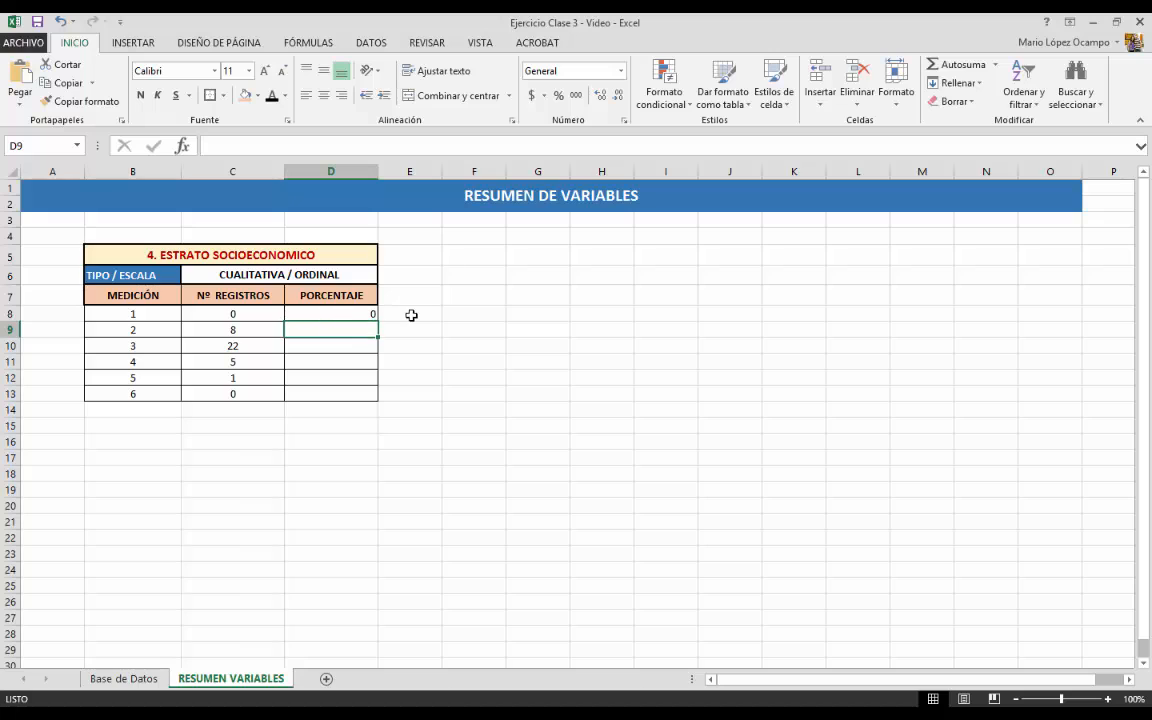
left_click(366, 313)
left_click_drag(377, 321, 373, 397)
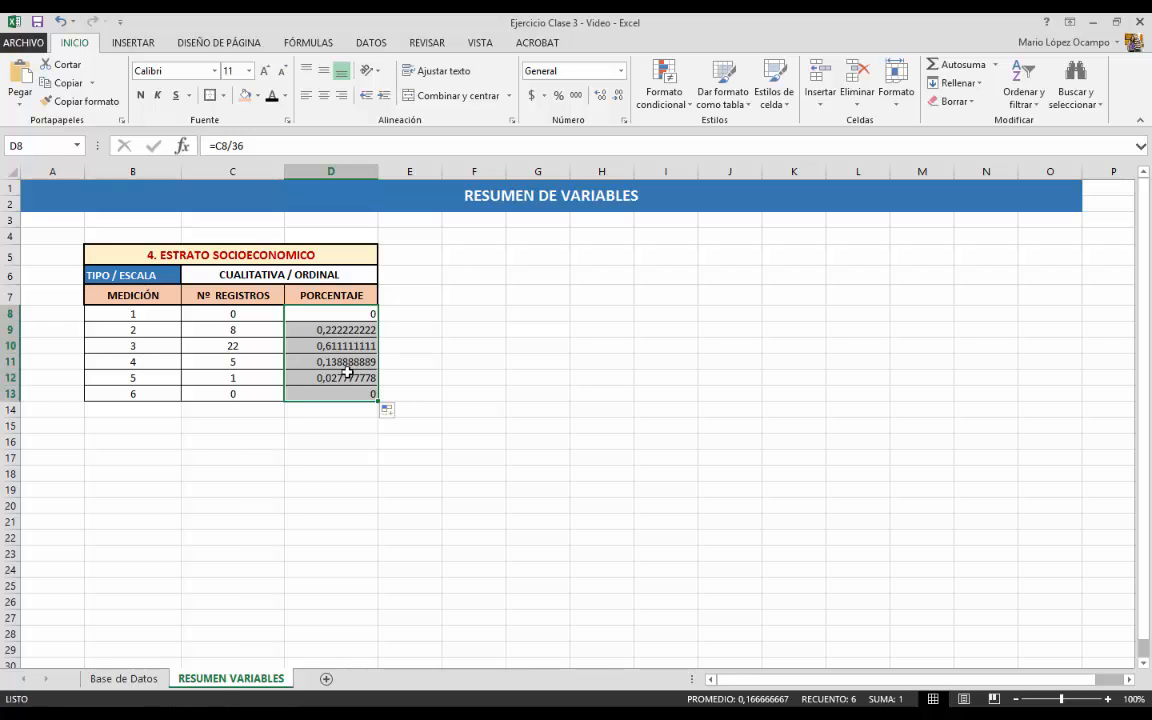
Step: Format D8:D13 as percentages and centre the values horizontally and vertically
left_click(560, 96)
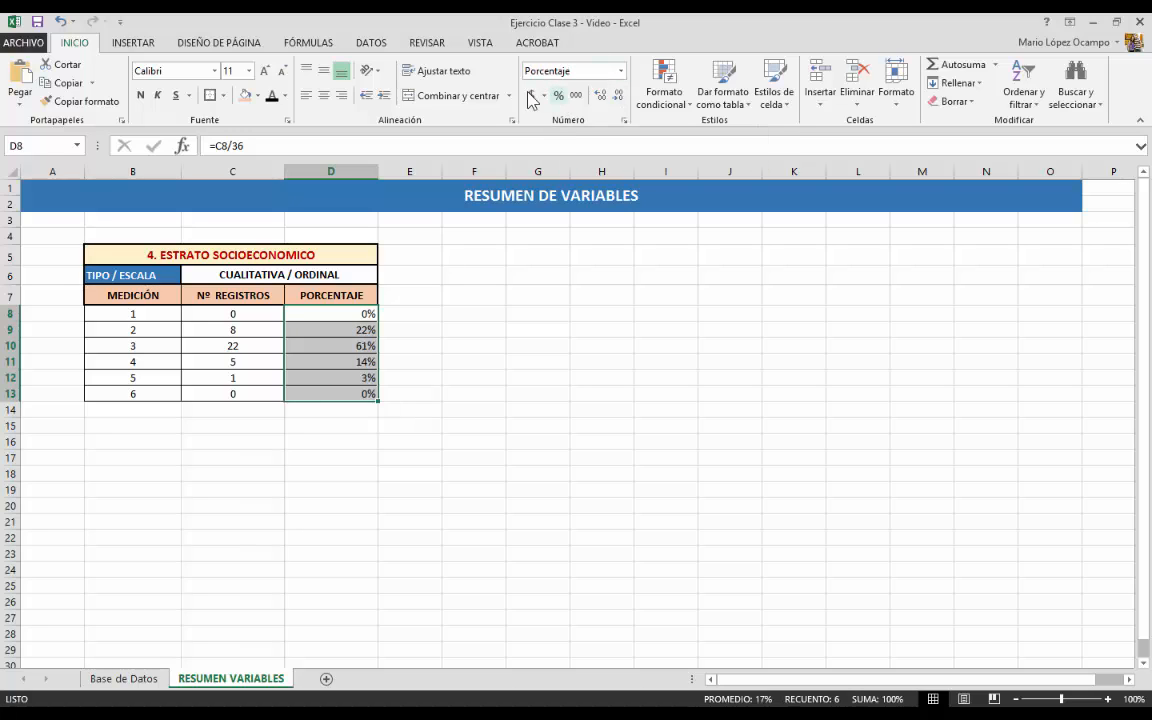
left_click(323, 95)
left_click(471, 345)
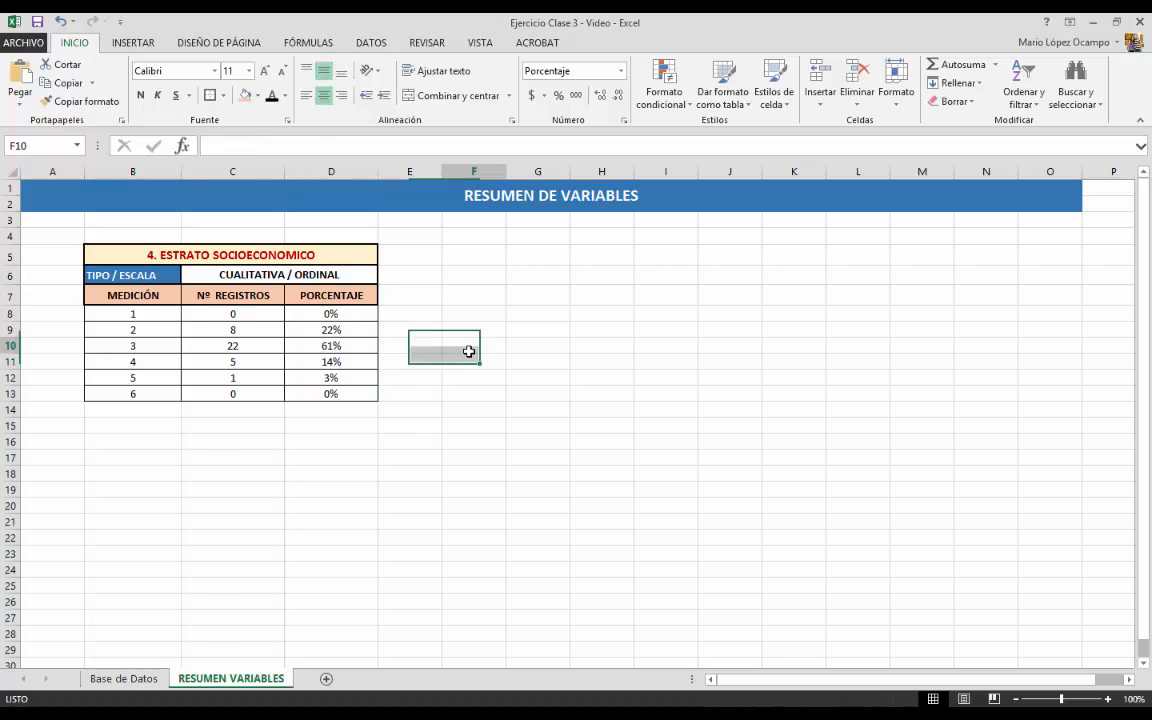
Step: Examine the counts and percentages of strata 1 to 4 and the CUALITATIVA / ORDINAL scale of the socioeconomic table
left_click_drag(368, 345, 130, 349)
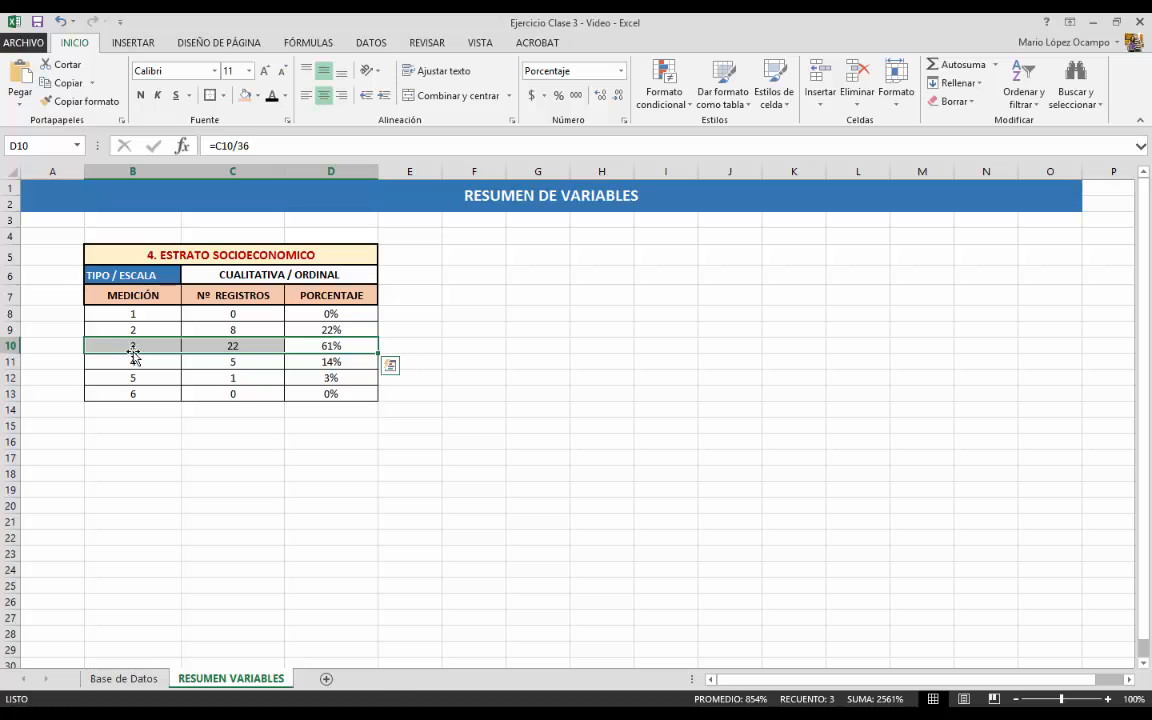
left_click_drag(347, 364, 131, 365)
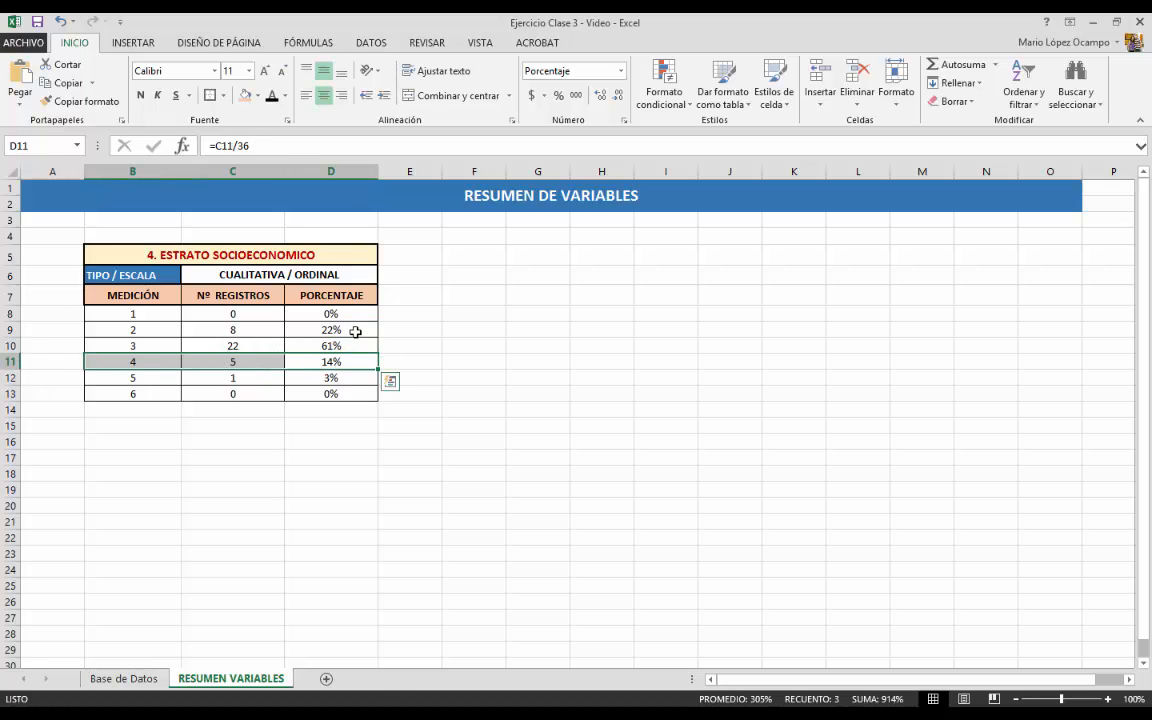
left_click_drag(355, 331, 133, 336)
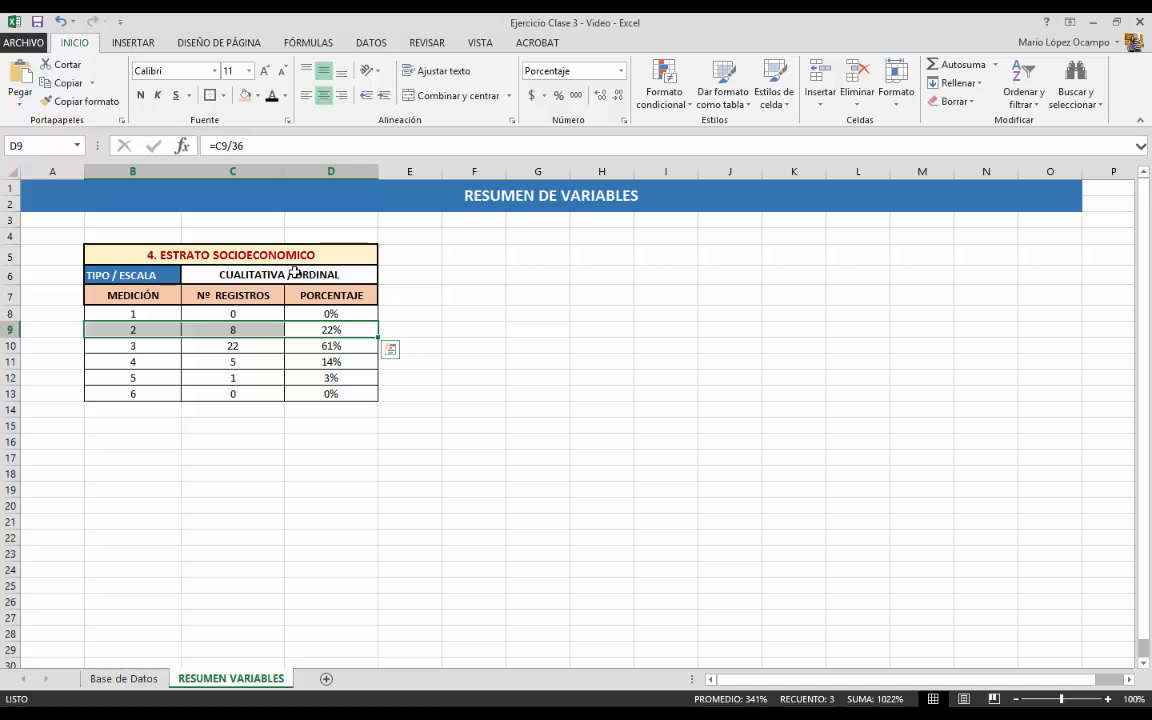
left_click(336, 277)
double_click(343, 275)
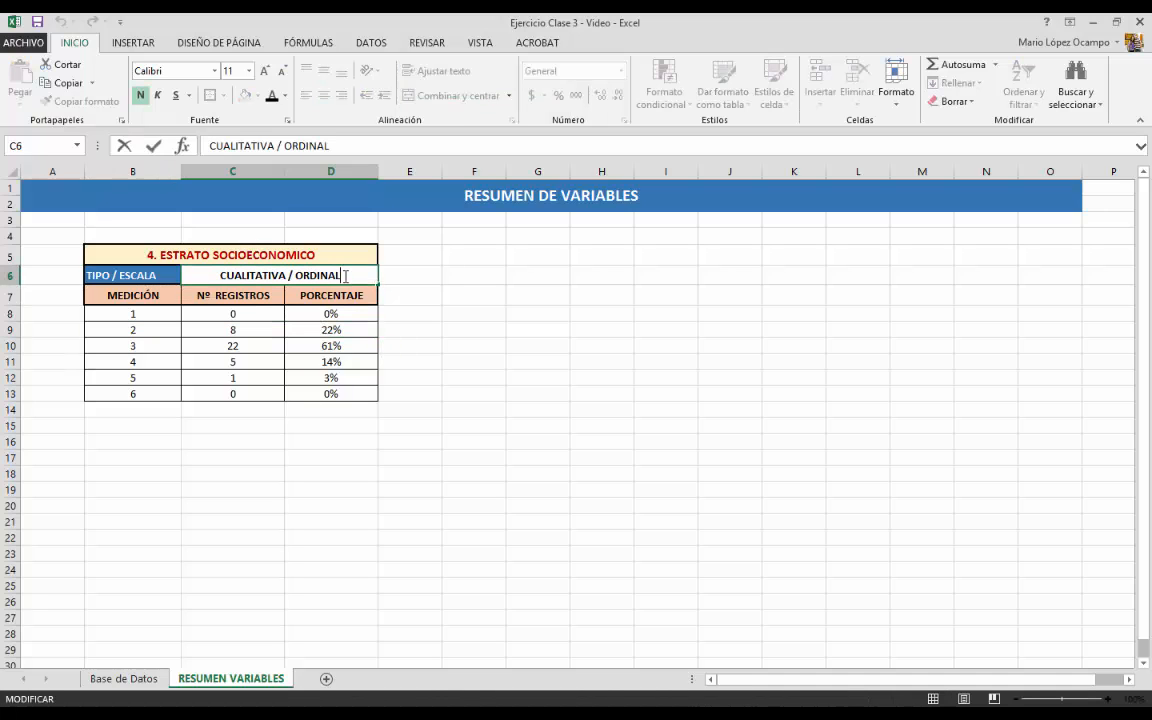
left_click(308, 346)
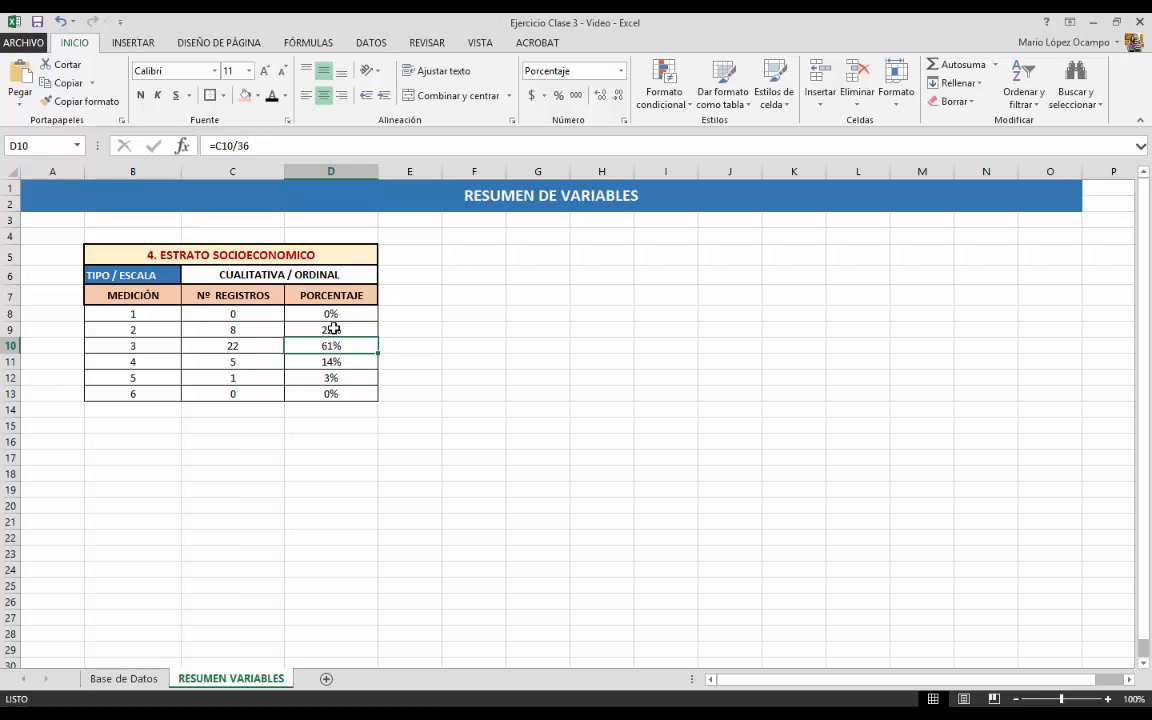
left_click(328, 329)
left_click(332, 345)
left_click_drag(327, 345, 118, 314)
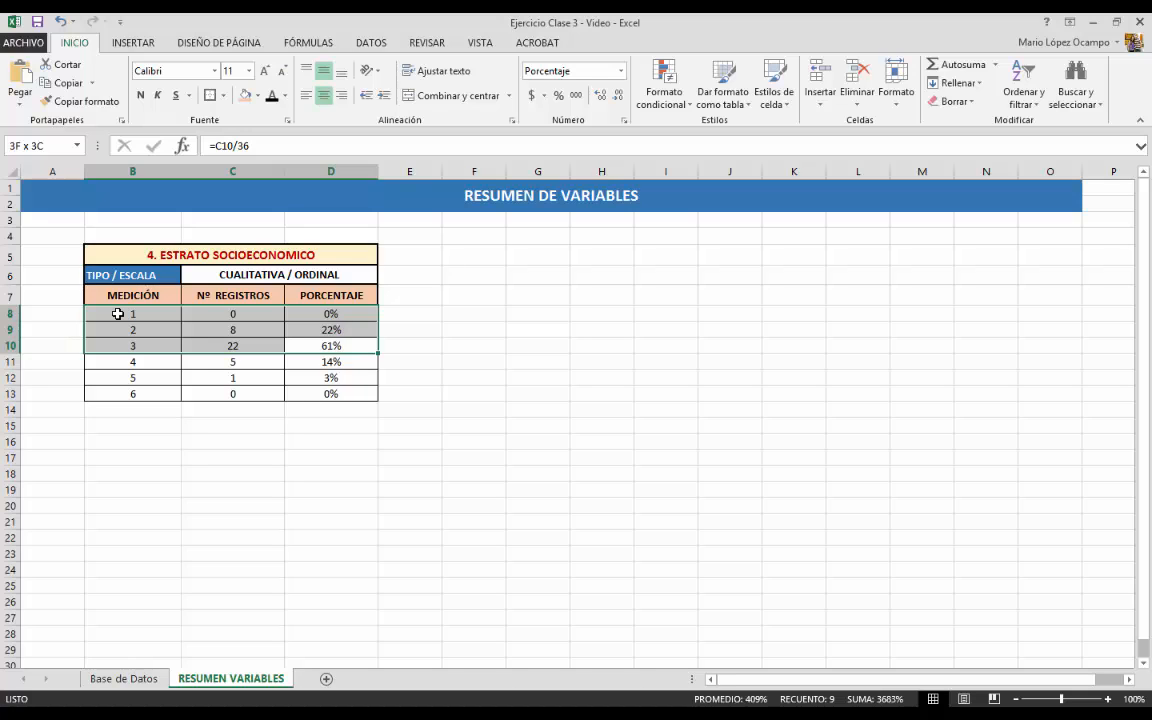
left_click_drag(118, 314, 118, 314)
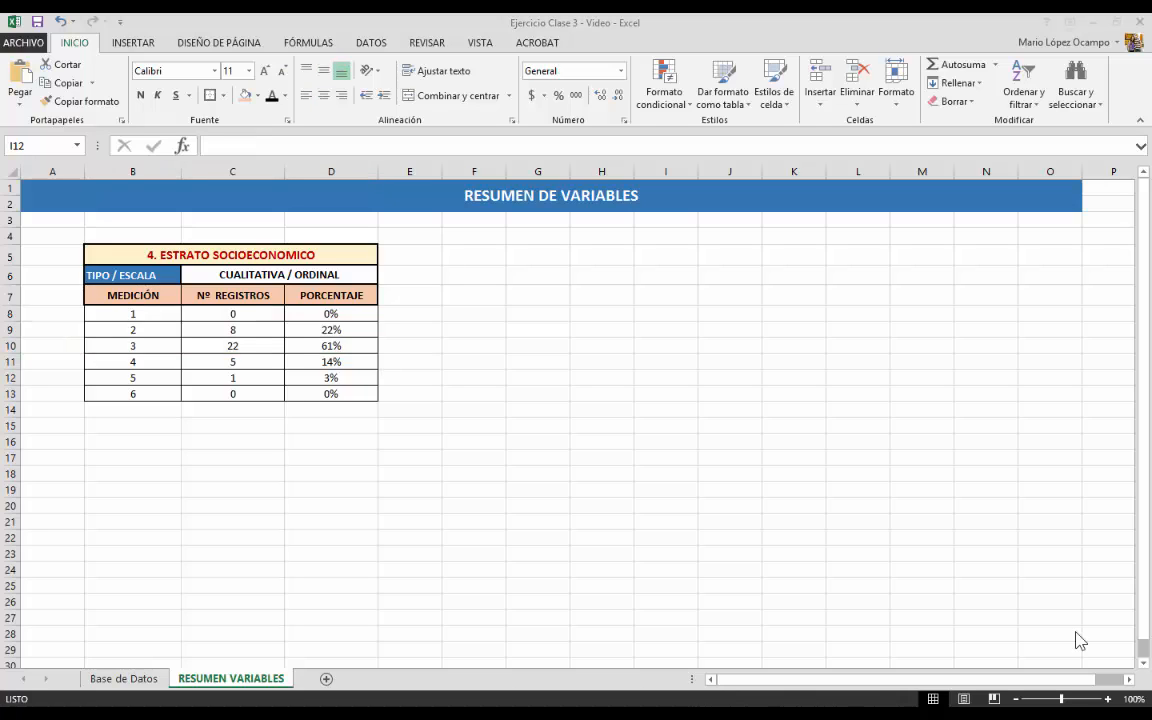
Step: Add a thick outside border around B14:D14 beneath the stratum table and another around B14 alone
left_click(130, 410)
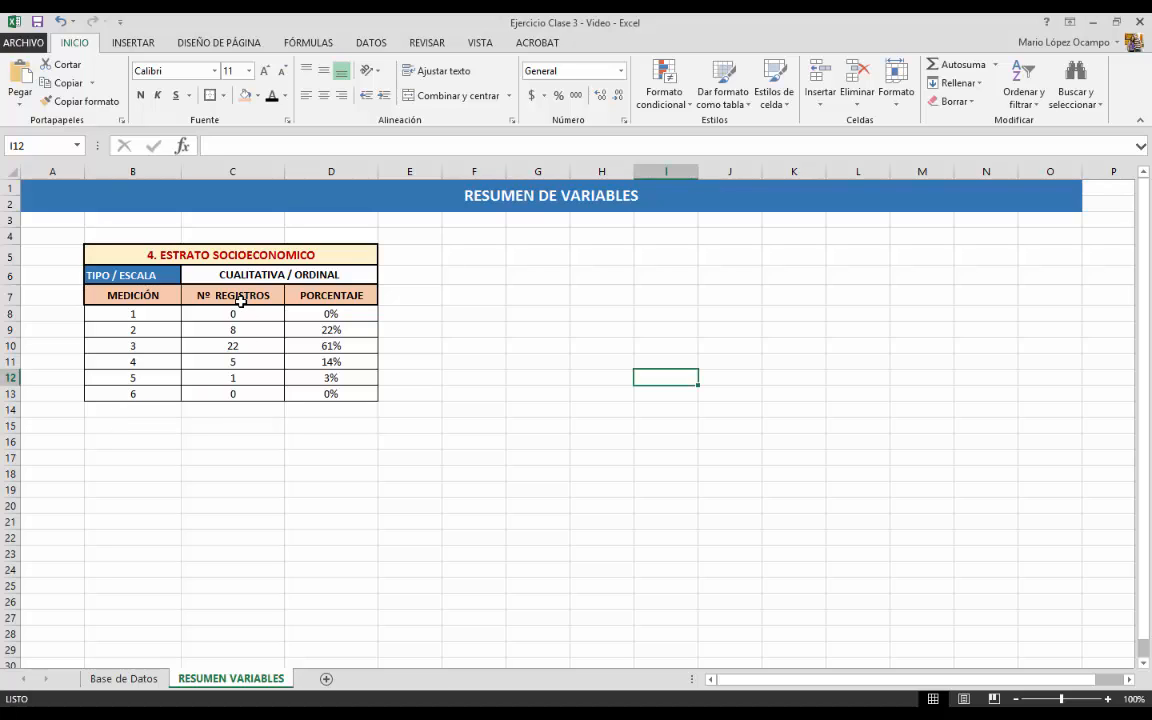
left_click_drag(241, 297, 249, 390)
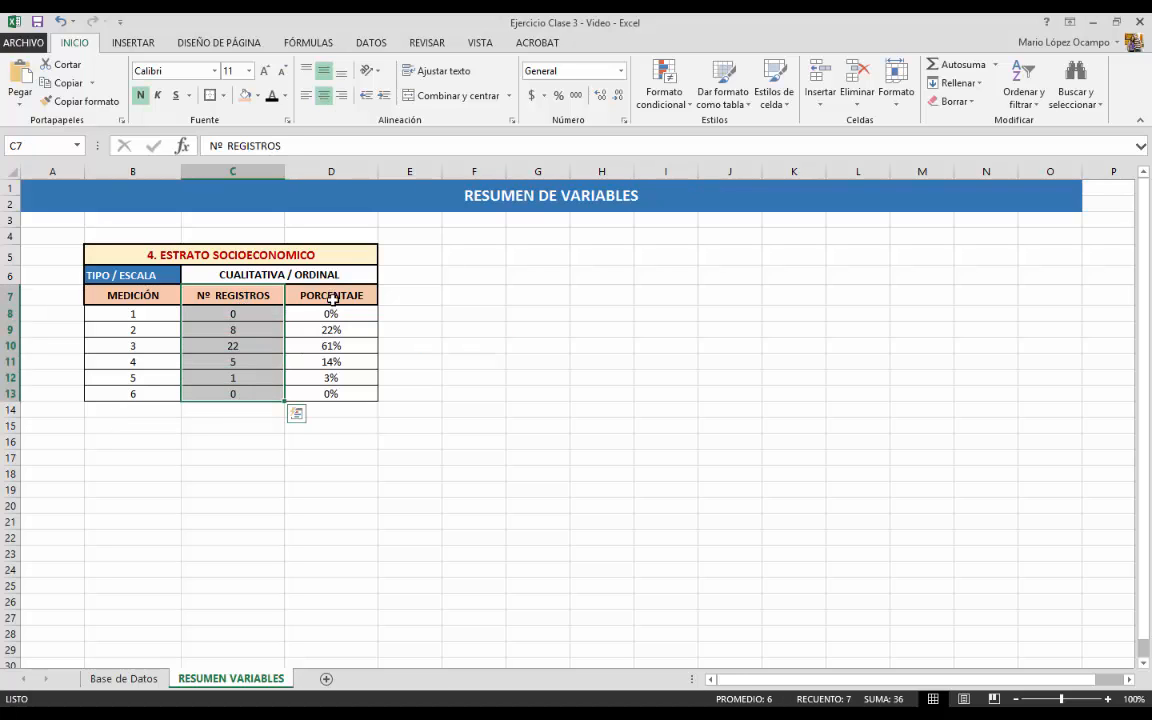
left_click_drag(330, 296, 330, 394)
left_click_drag(116, 409, 326, 412)
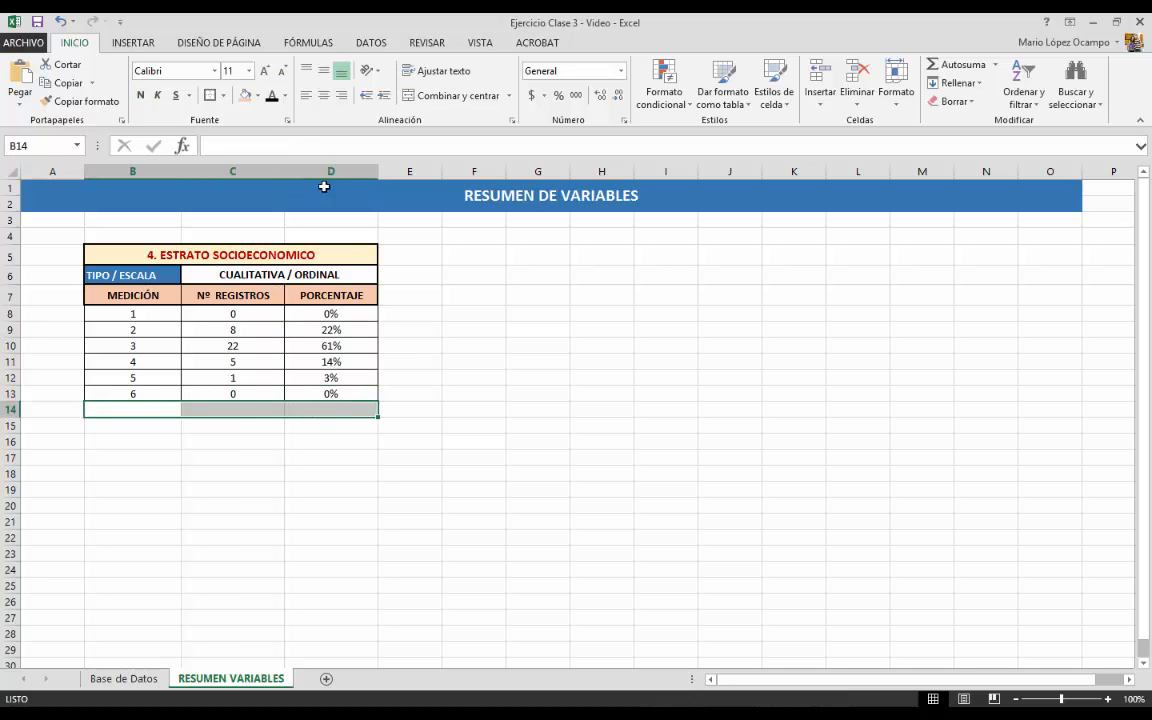
left_click(225, 95)
left_click(236, 248)
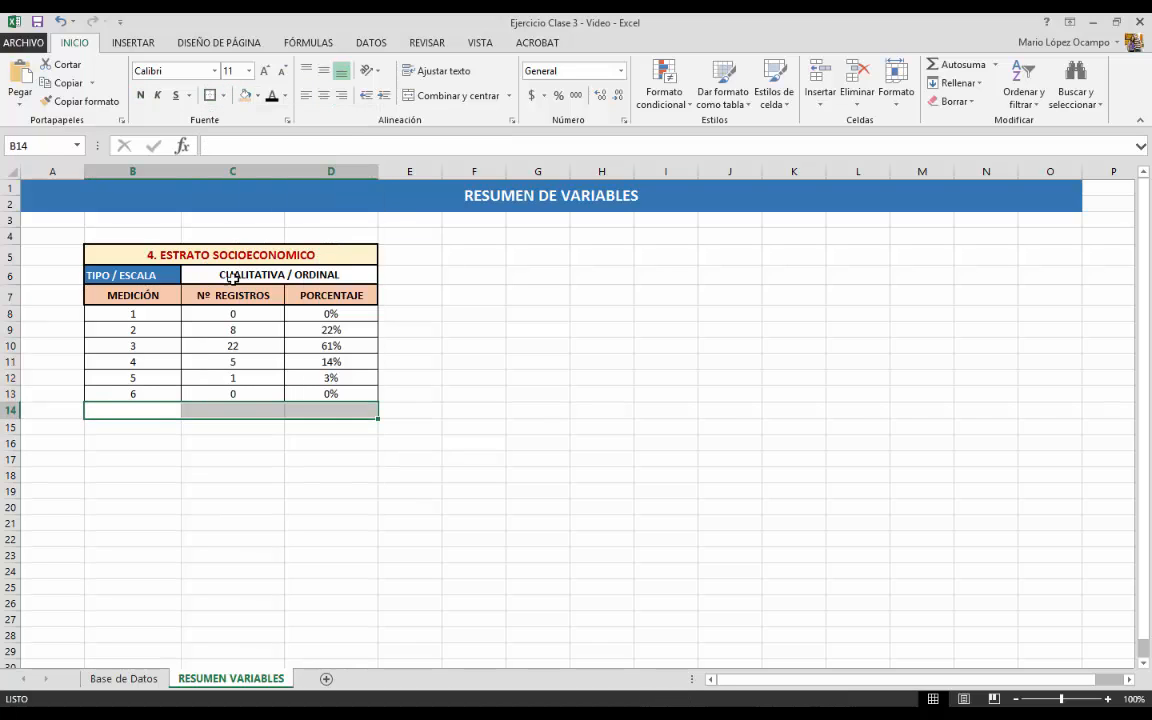
left_click(143, 412)
left_click(136, 391)
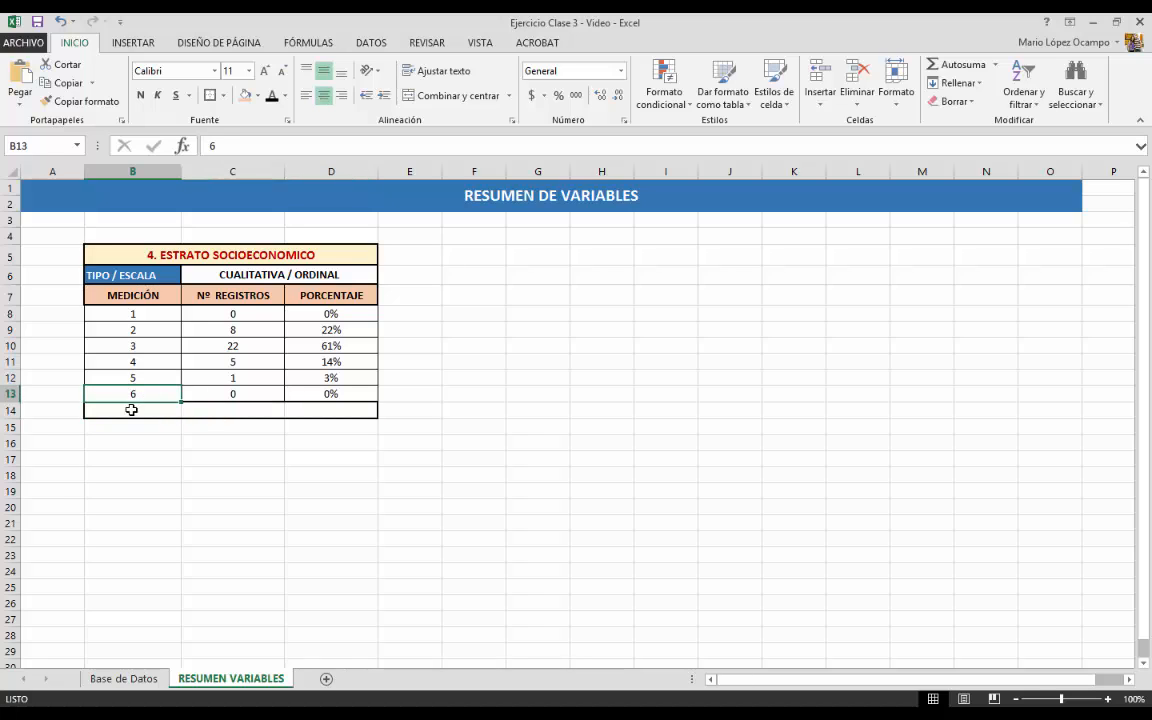
left_click(131, 407)
left_click(231, 486)
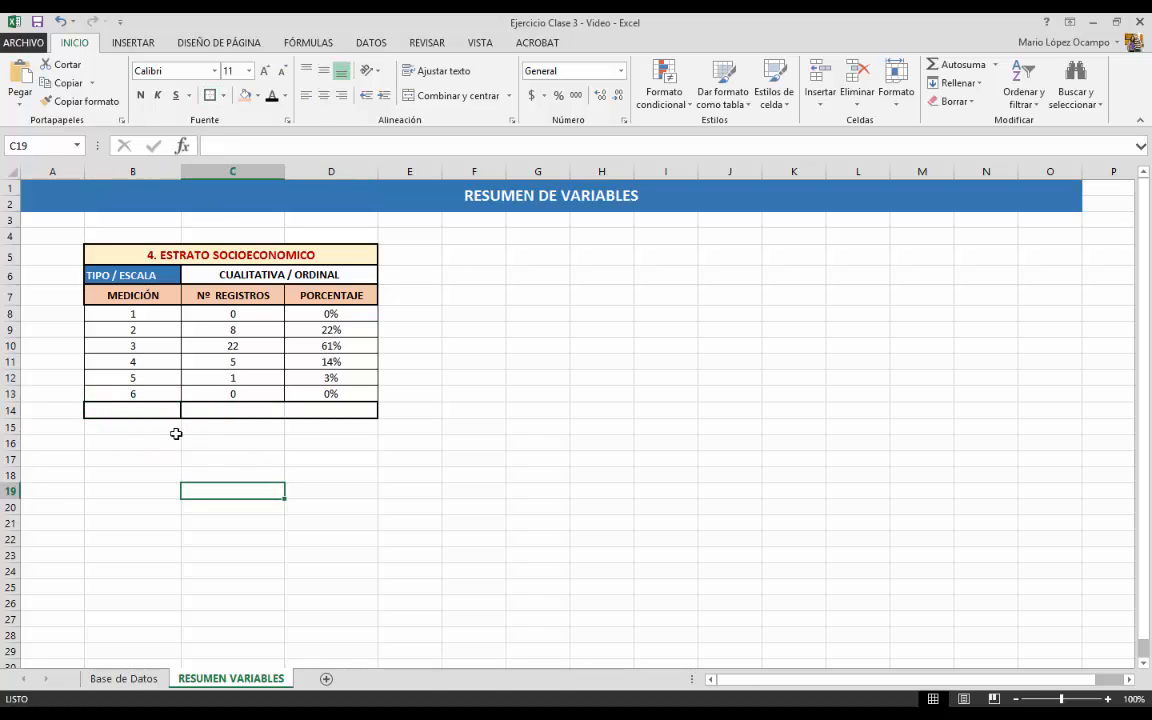
Step: Fill the totals row B14:D14 with light green
left_click(153, 410)
left_click_drag(150, 410, 342, 419)
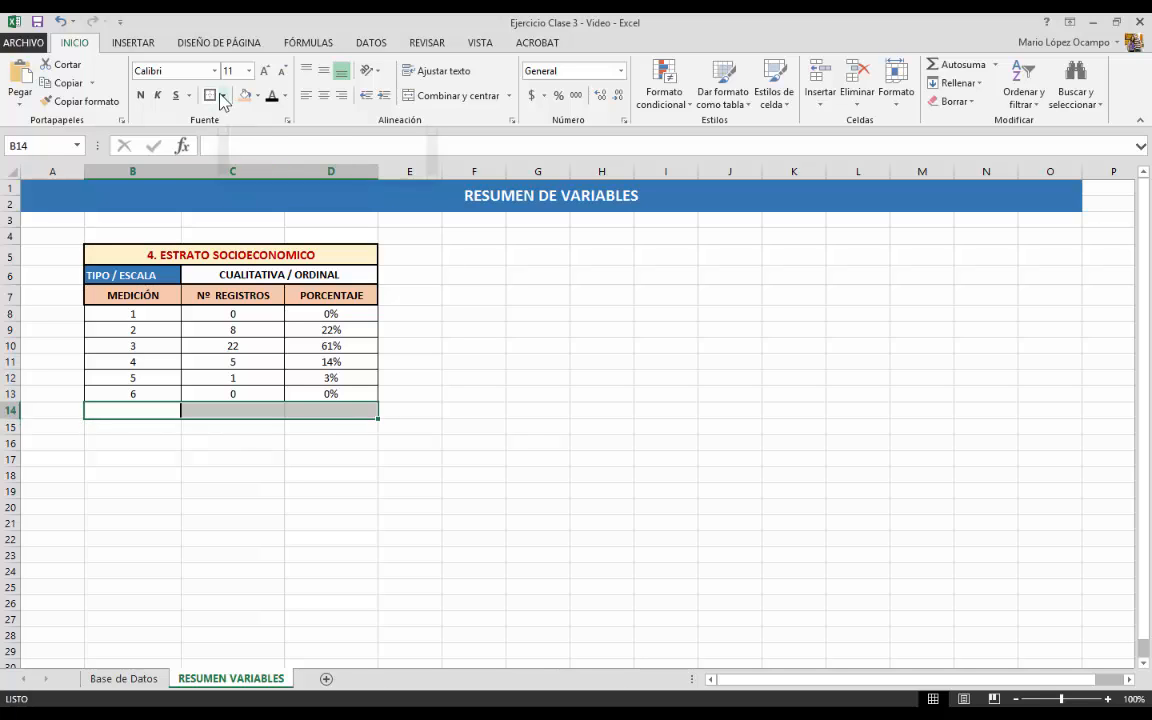
left_click(257, 95)
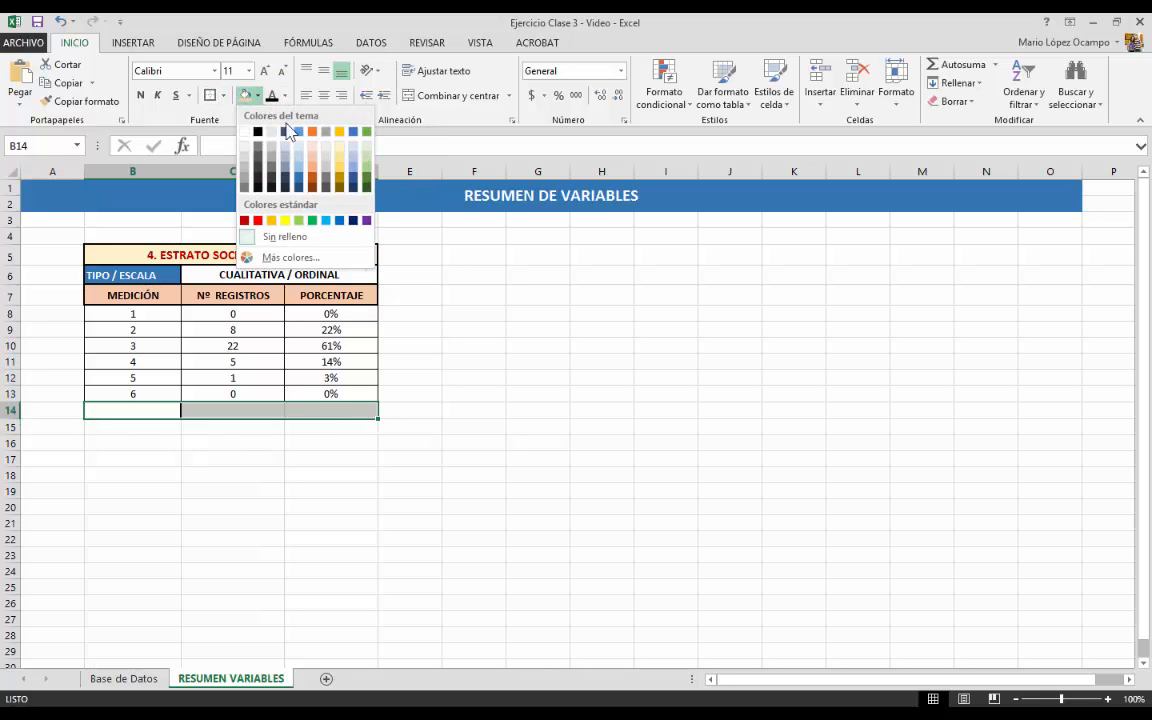
left_click(367, 147)
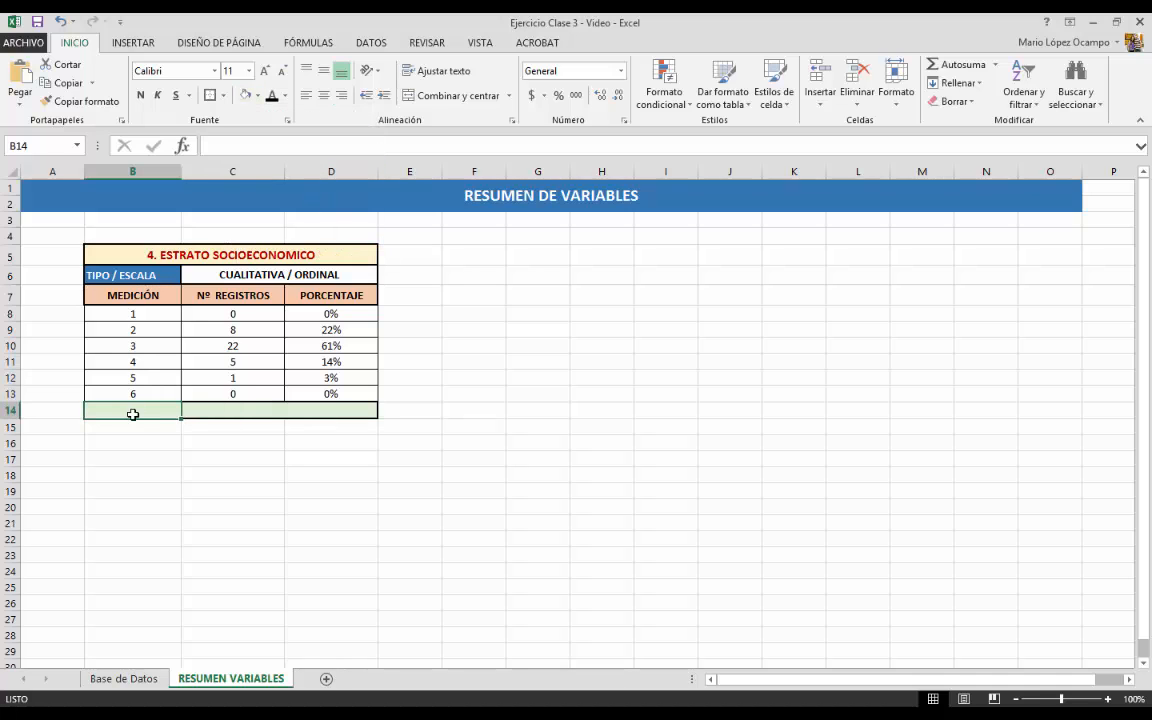
Step: Enter the label TOTALES in B14 and make it bold
type("TOTALES")
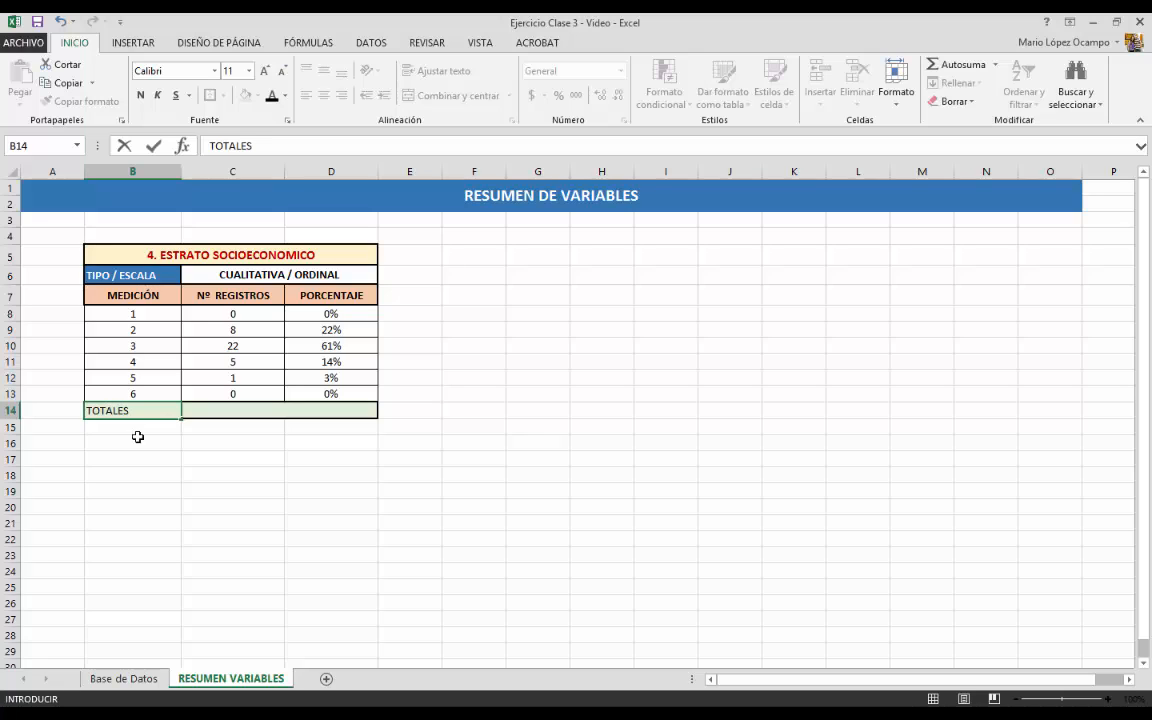
key("Return")
left_click(147, 406)
left_click(141, 96)
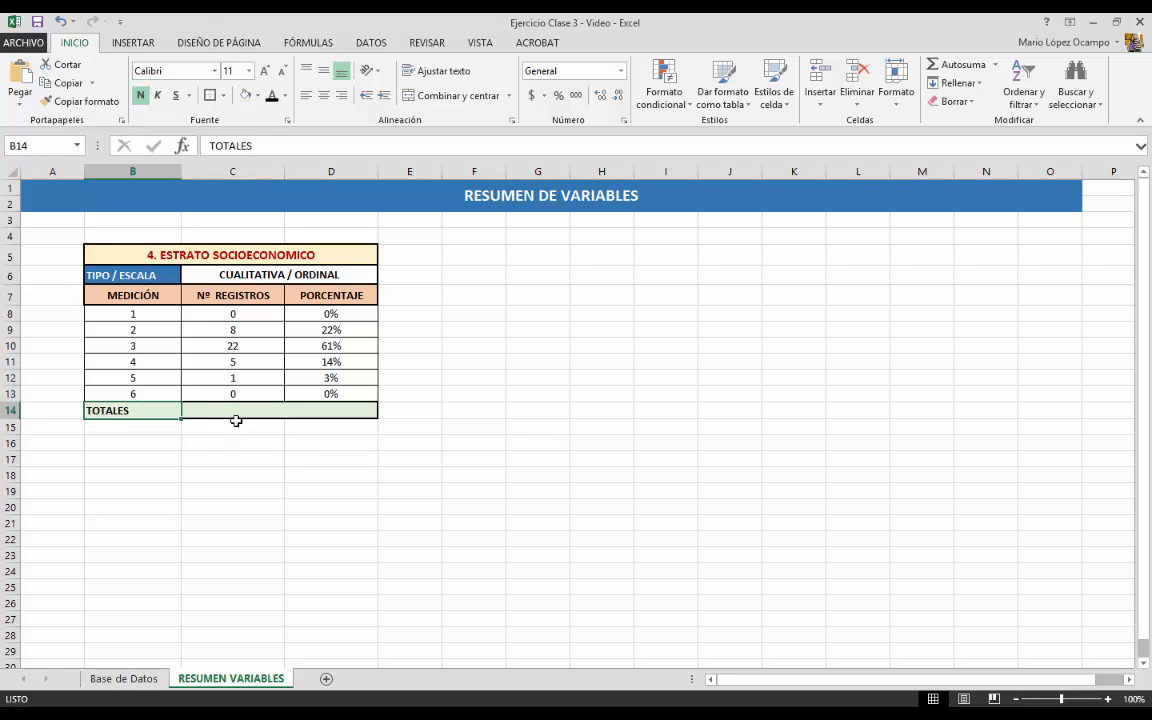
Step: Total the record counts in C14 with =SUMA(C8:C13) and centre the result horizontally and vertically
left_click(236, 412)
left_click(222, 145)
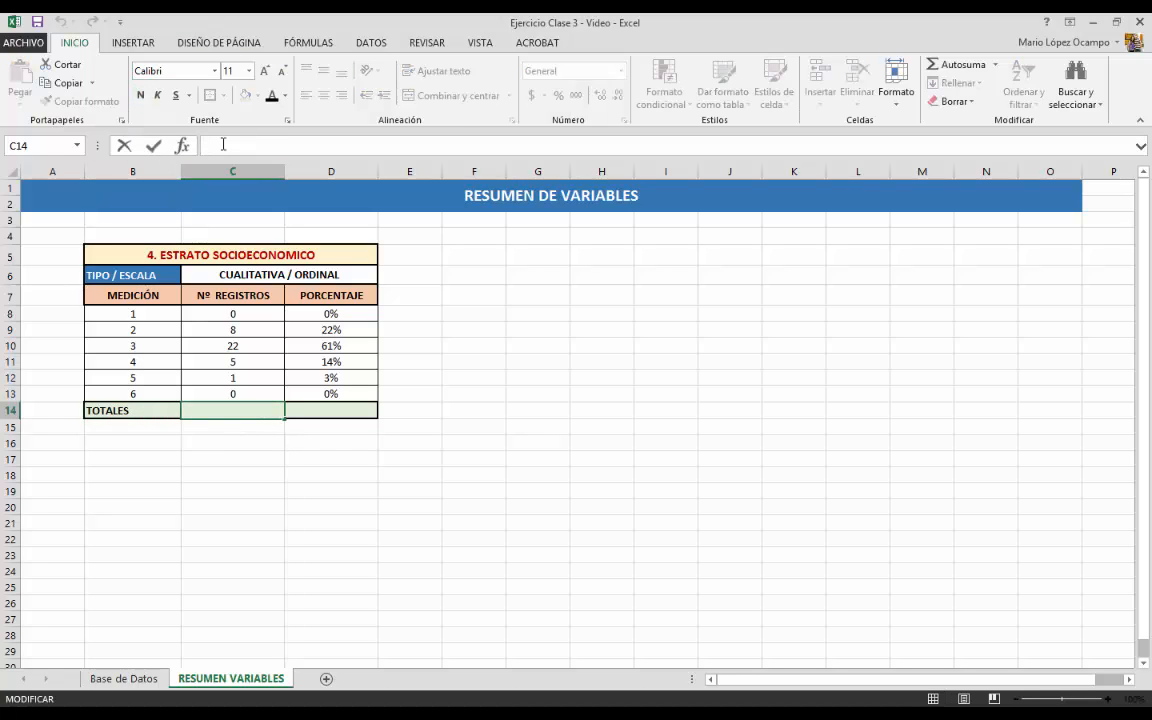
type("=")
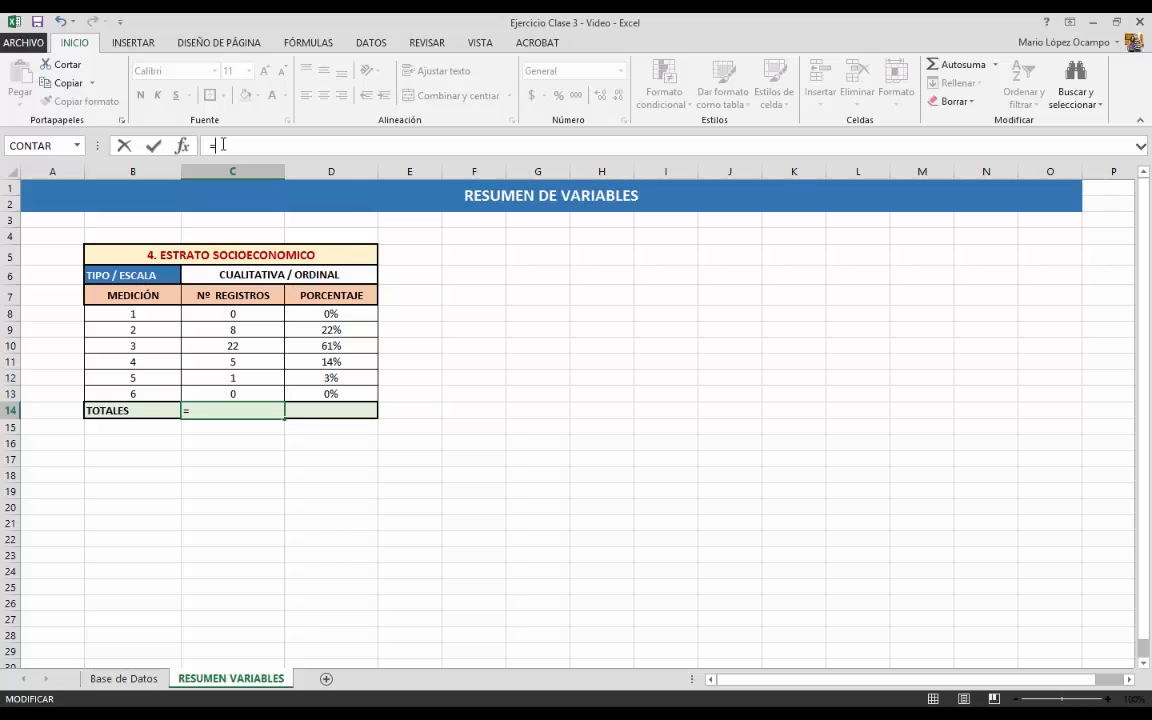
type("suma")
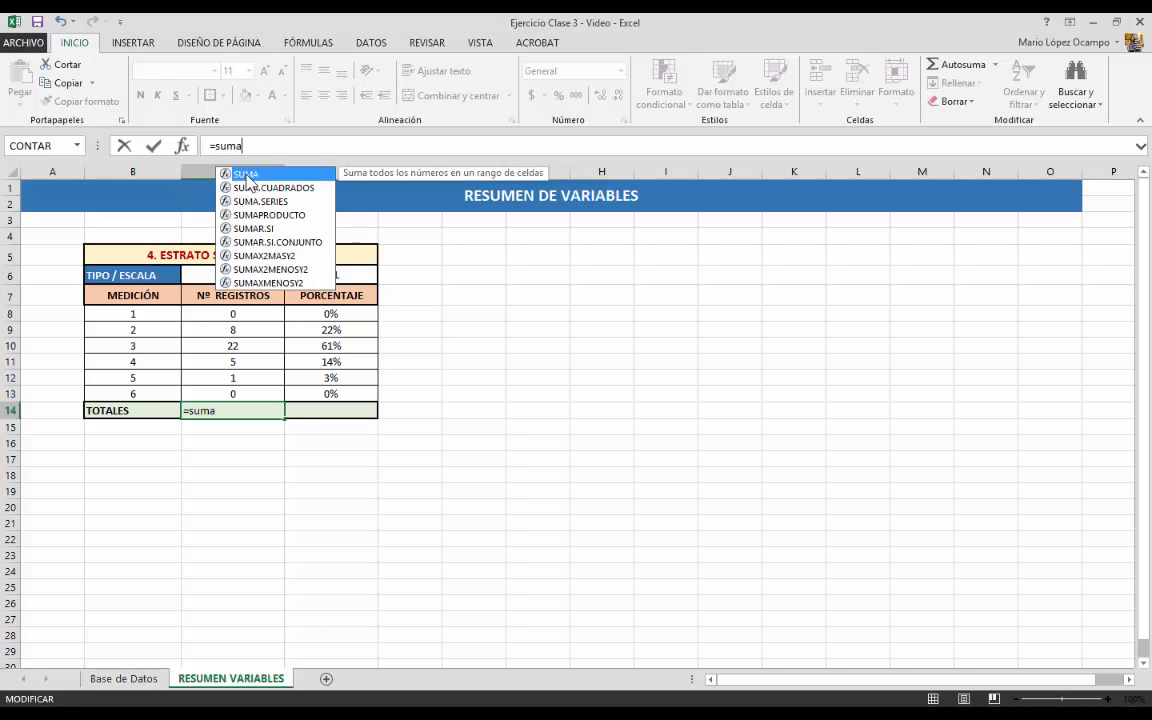
double_click(249, 176)
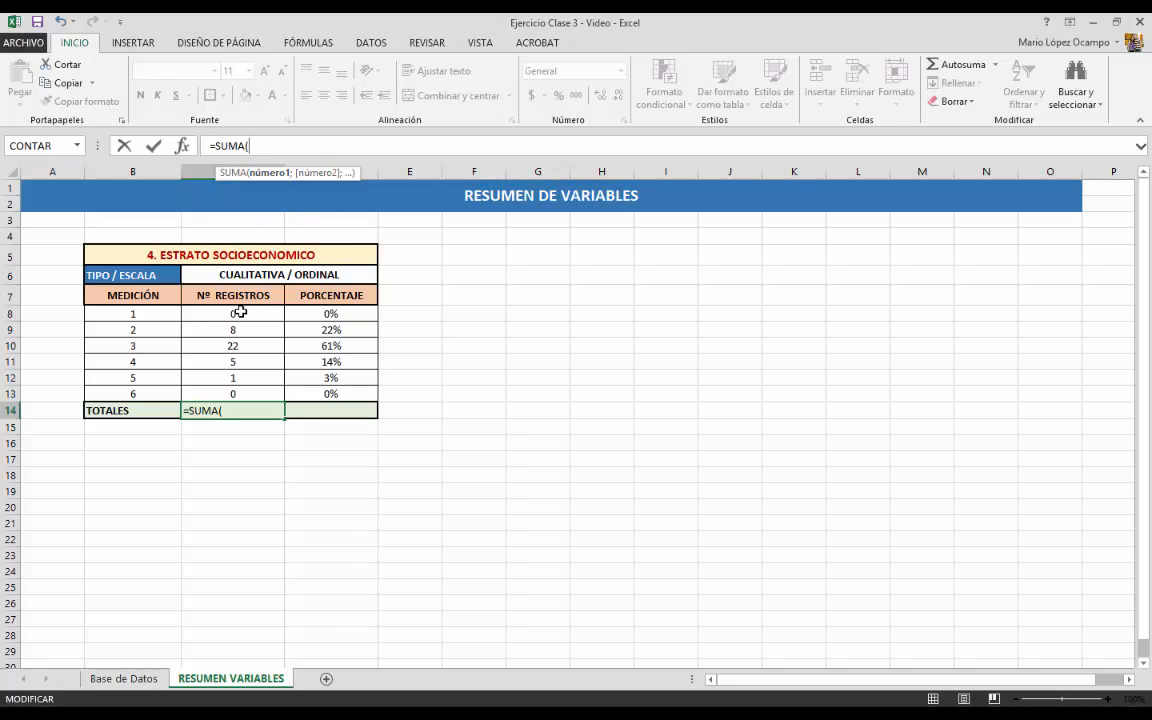
left_click_drag(240, 312, 240, 390)
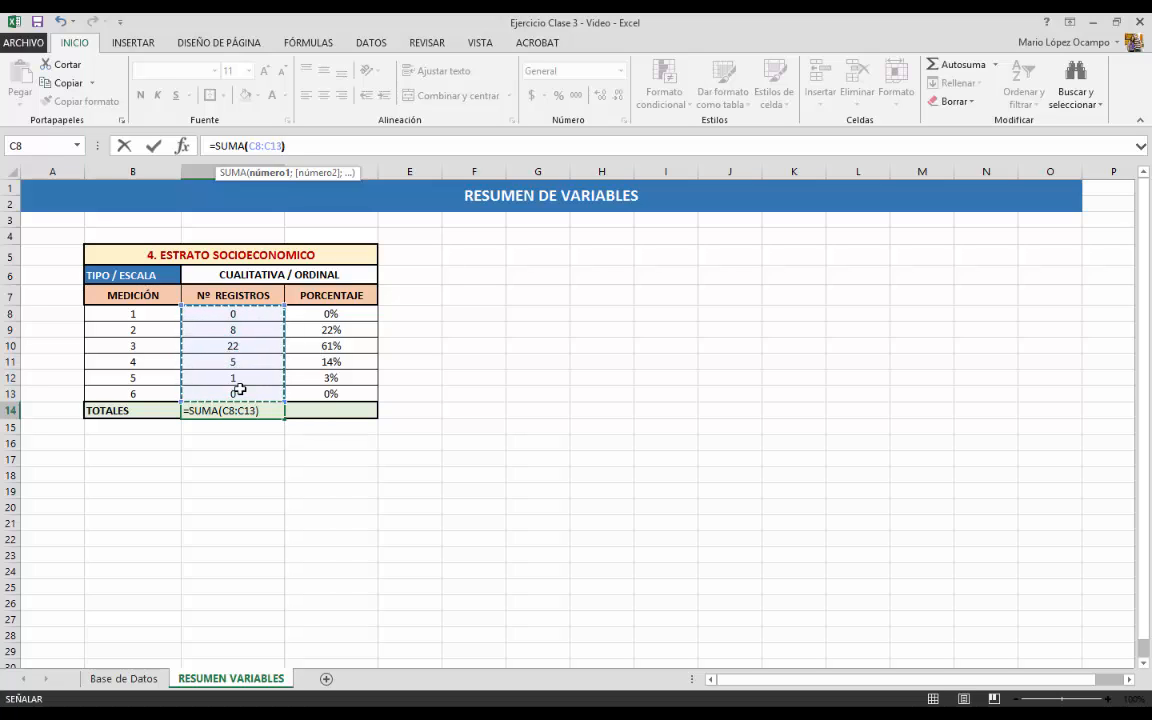
key("Return")
left_click(244, 411)
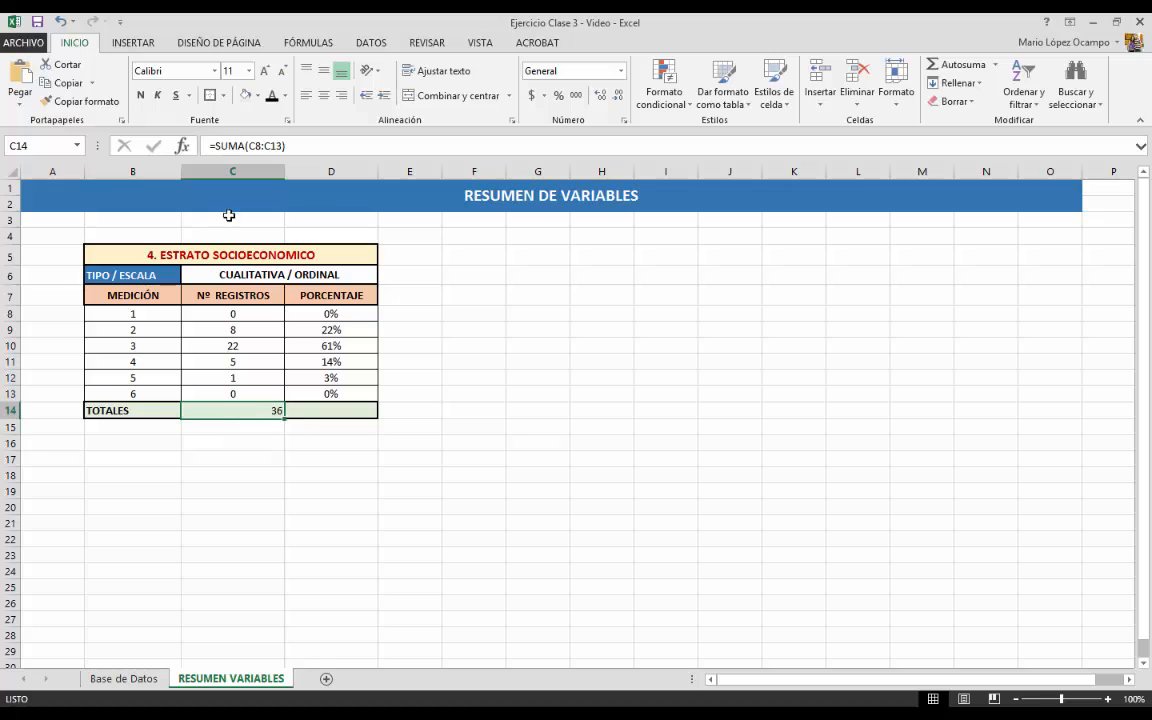
left_click(324, 94)
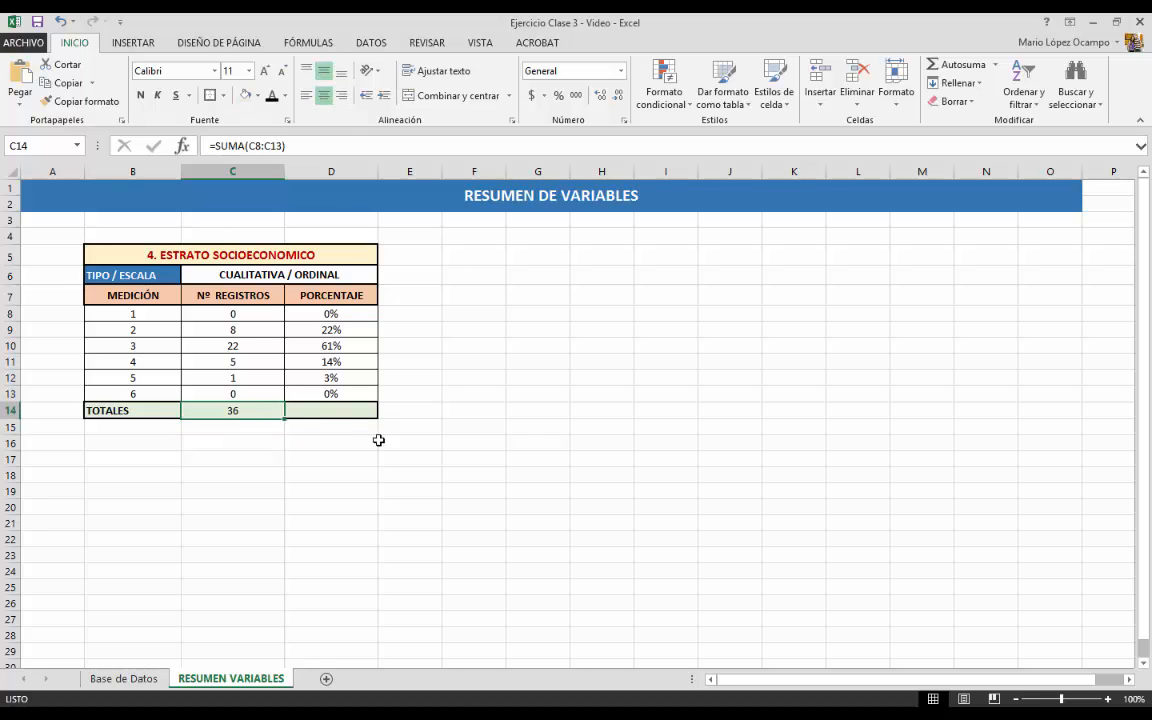
Step: Total the percentages in D14 with =SUMA(D8:D13)
left_click(311, 409)
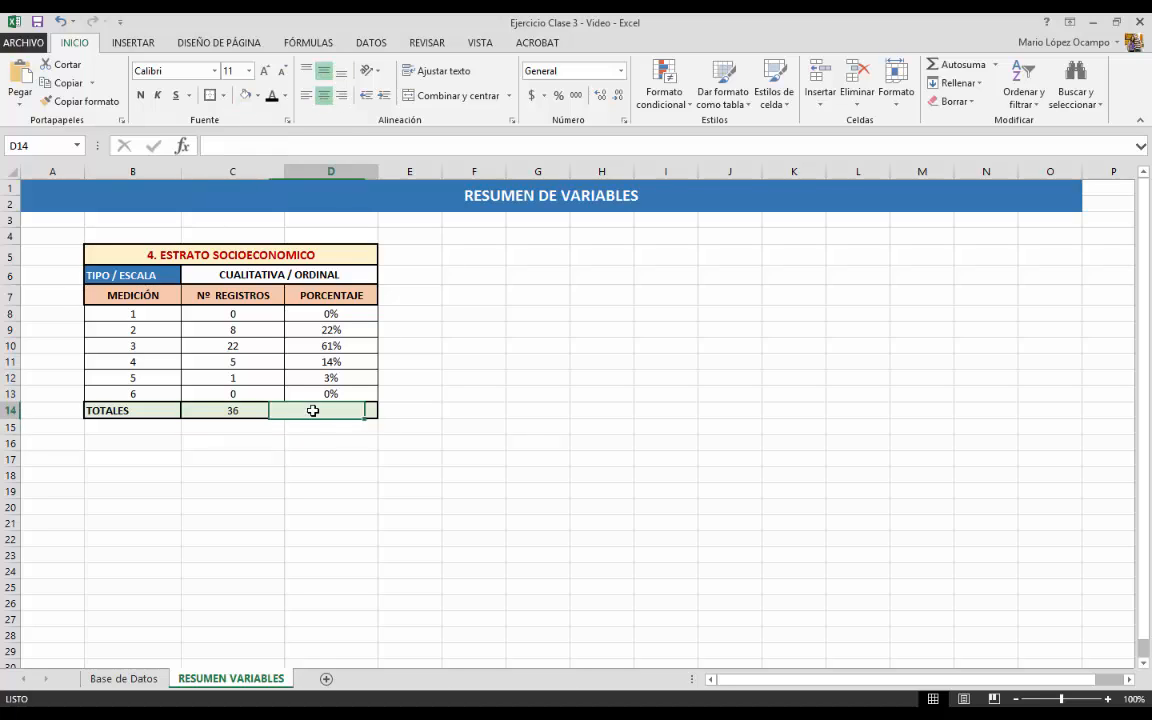
left_click(230, 148)
type("=")
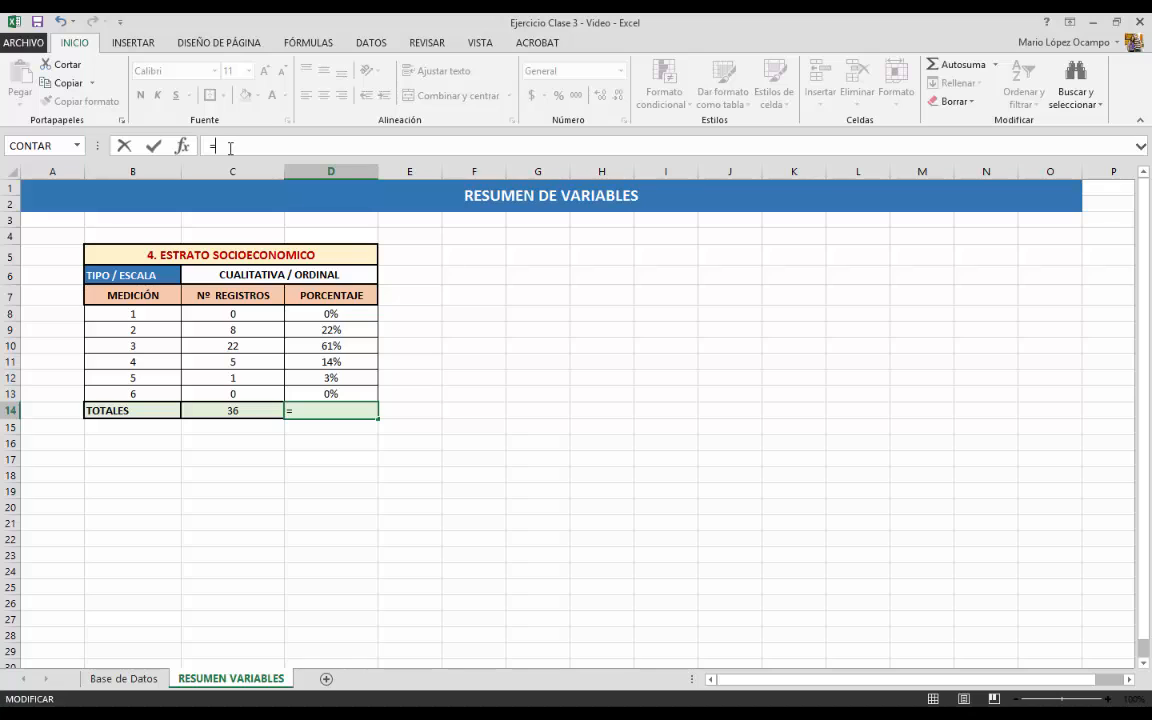
type("SUMA")
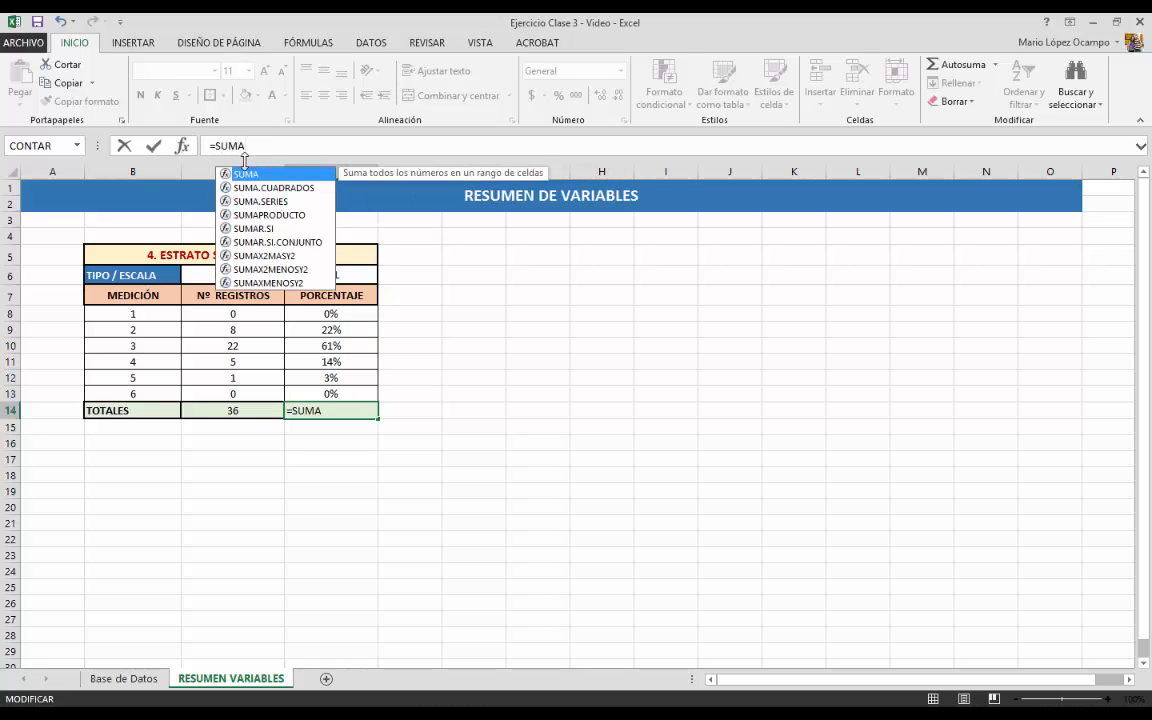
double_click(249, 176)
left_click_drag(331, 313, 334, 393)
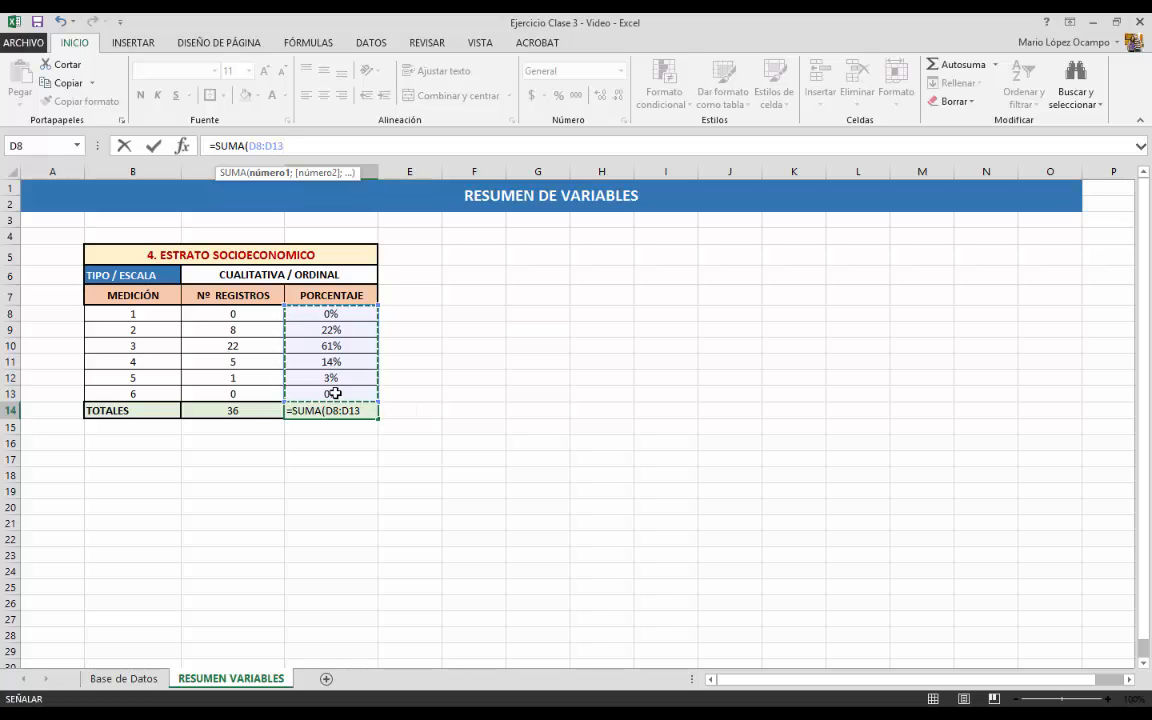
type(")")
key("Return")
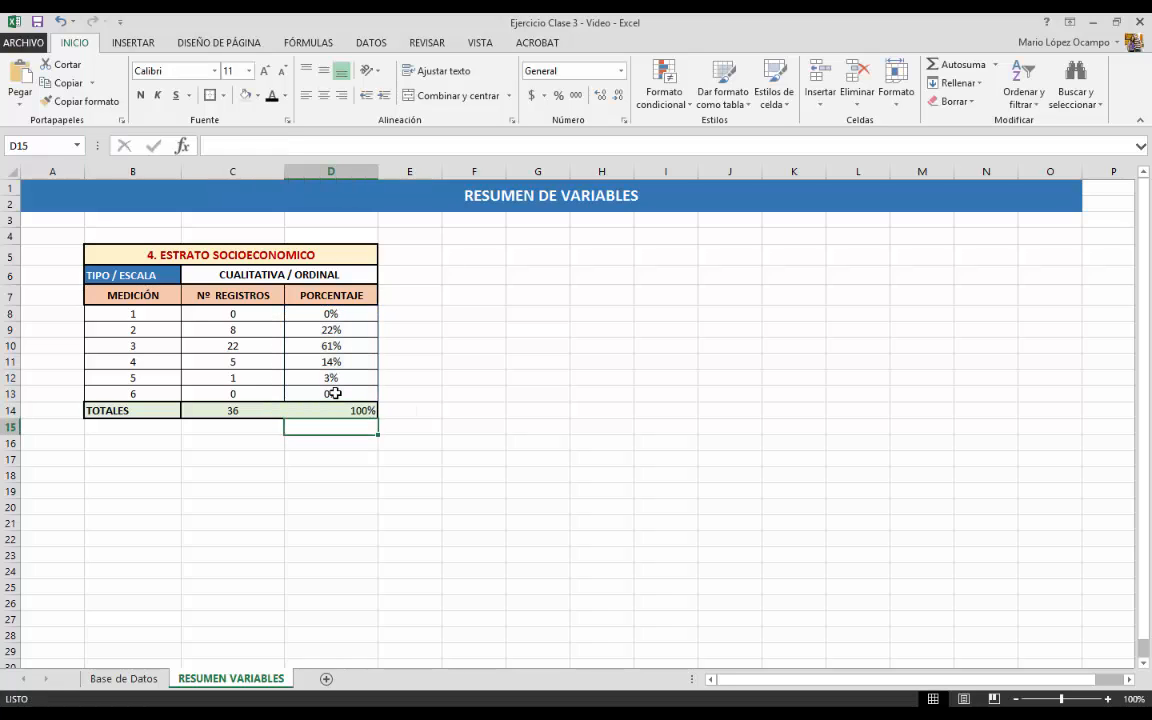
Step: Centre the percentage total in D14 horizontally and vertically and add a thick outside border around C14
left_click(350, 491)
left_click(342, 416)
left_click(323, 96)
left_click(323, 73)
left_click(472, 330)
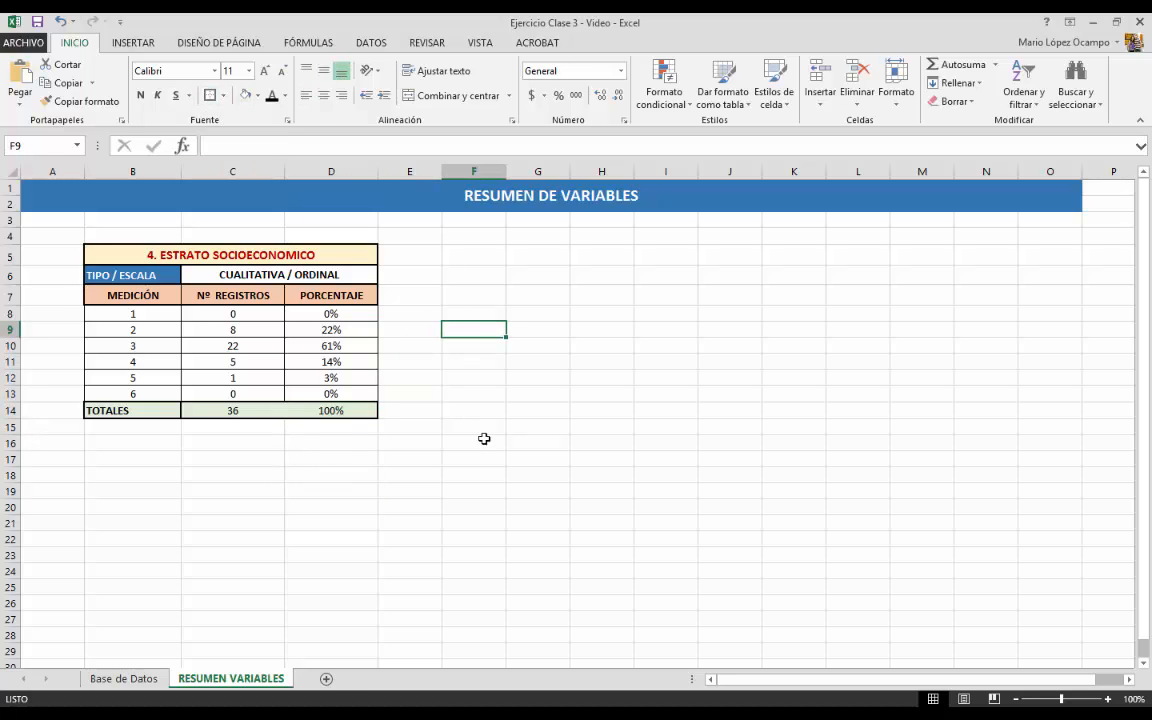
left_click(262, 411)
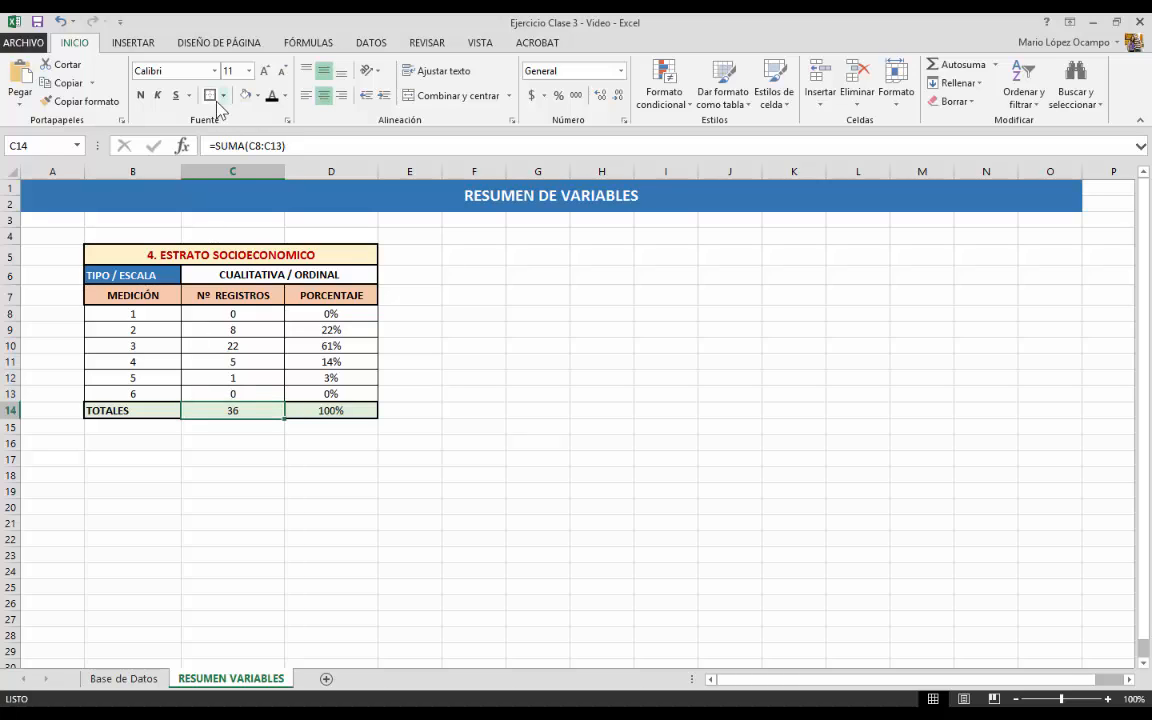
left_click(536, 537)
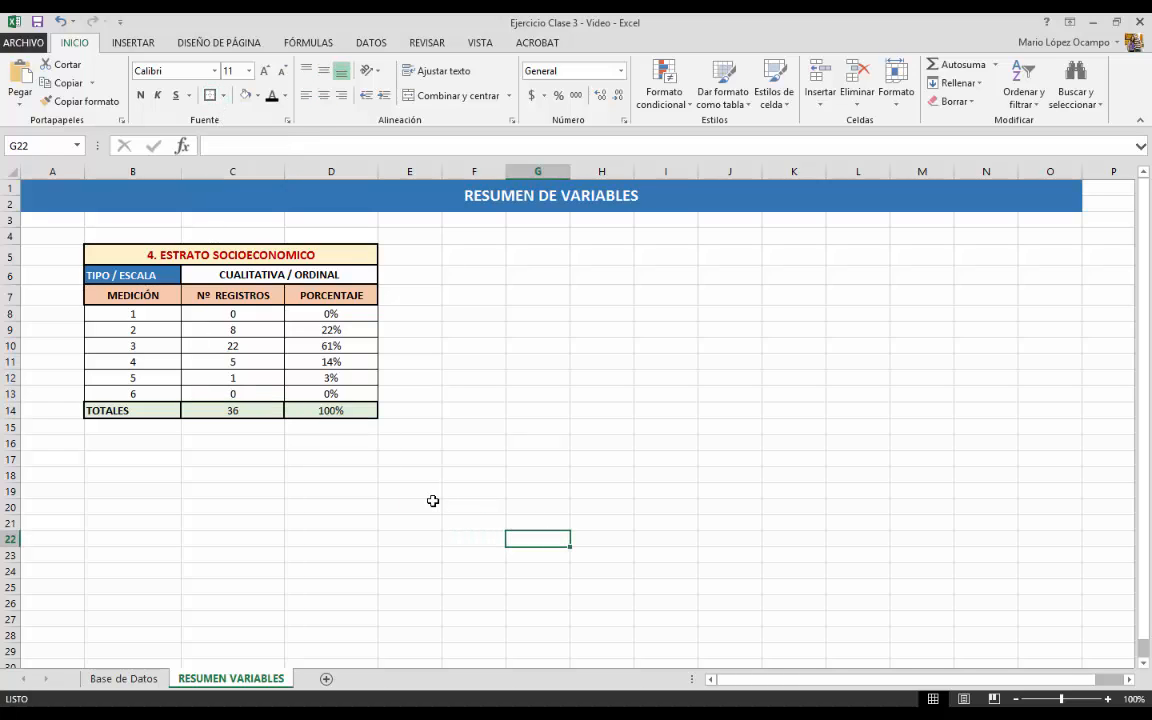
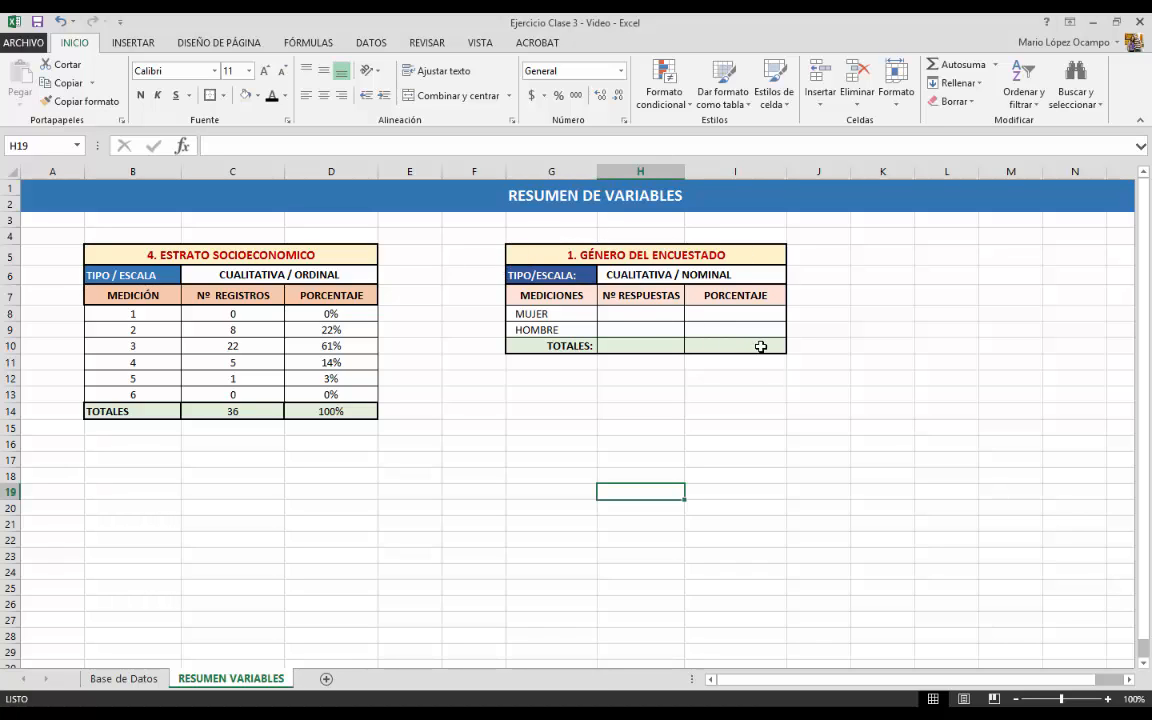
left_click_drag(761, 345, 527, 254)
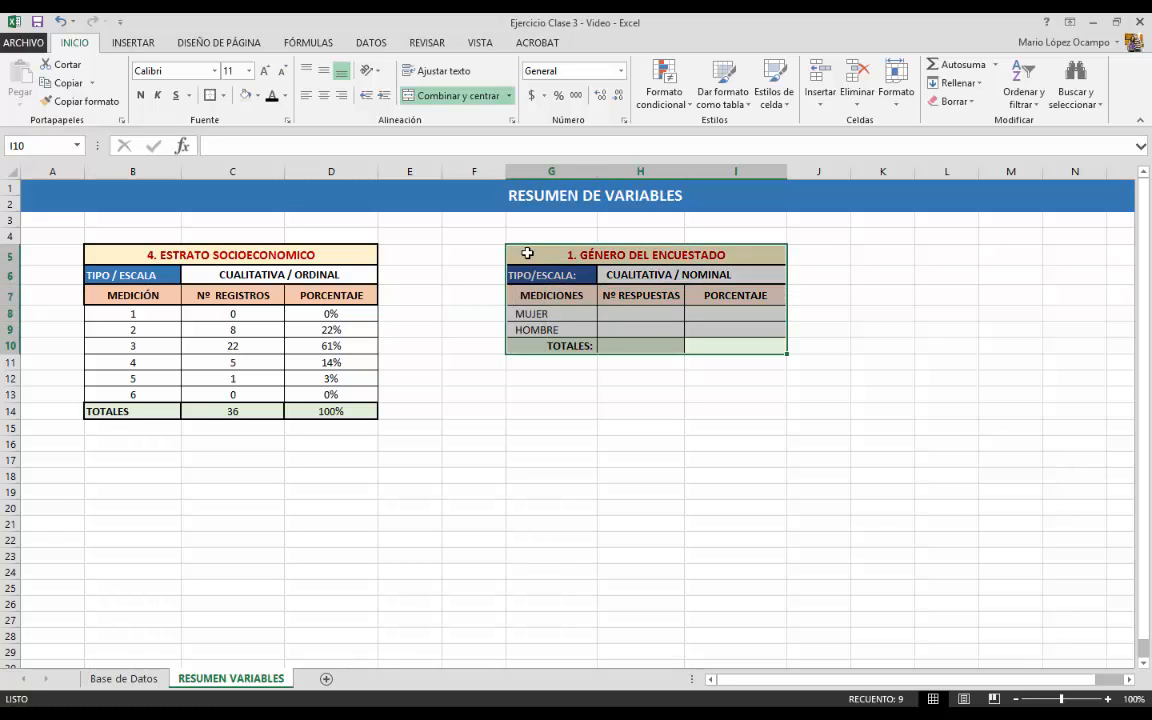
left_click_drag(125, 253, 319, 409)
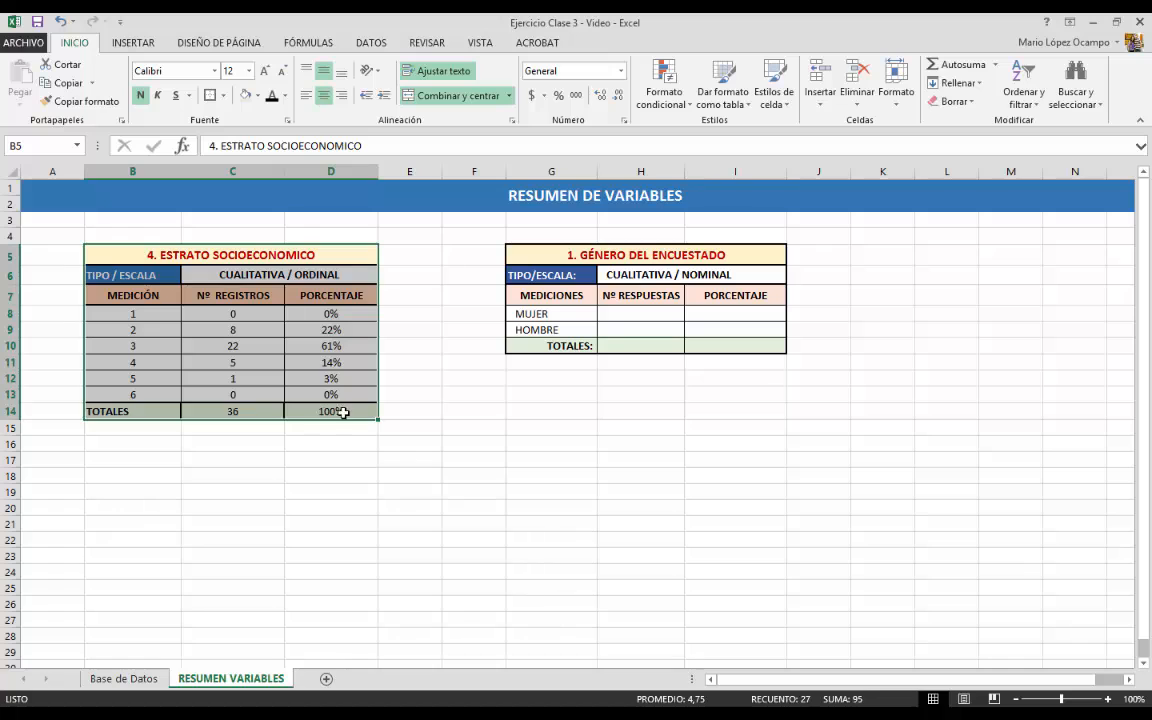
left_click(618, 313)
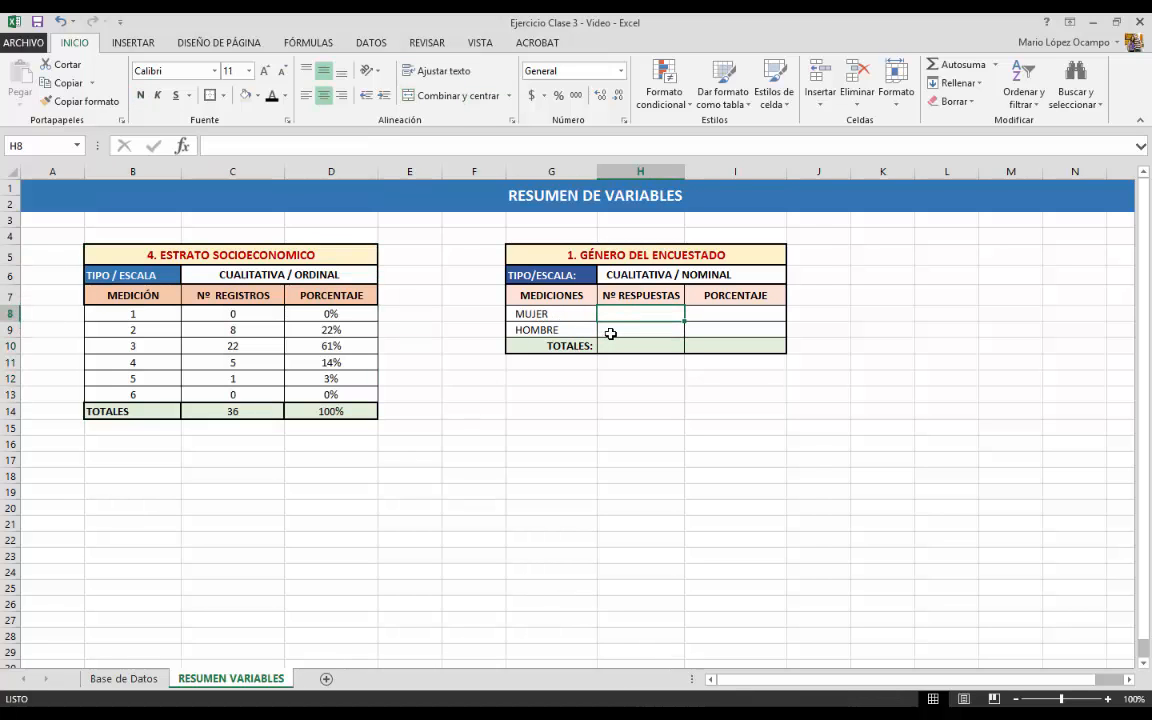
left_click(610, 333)
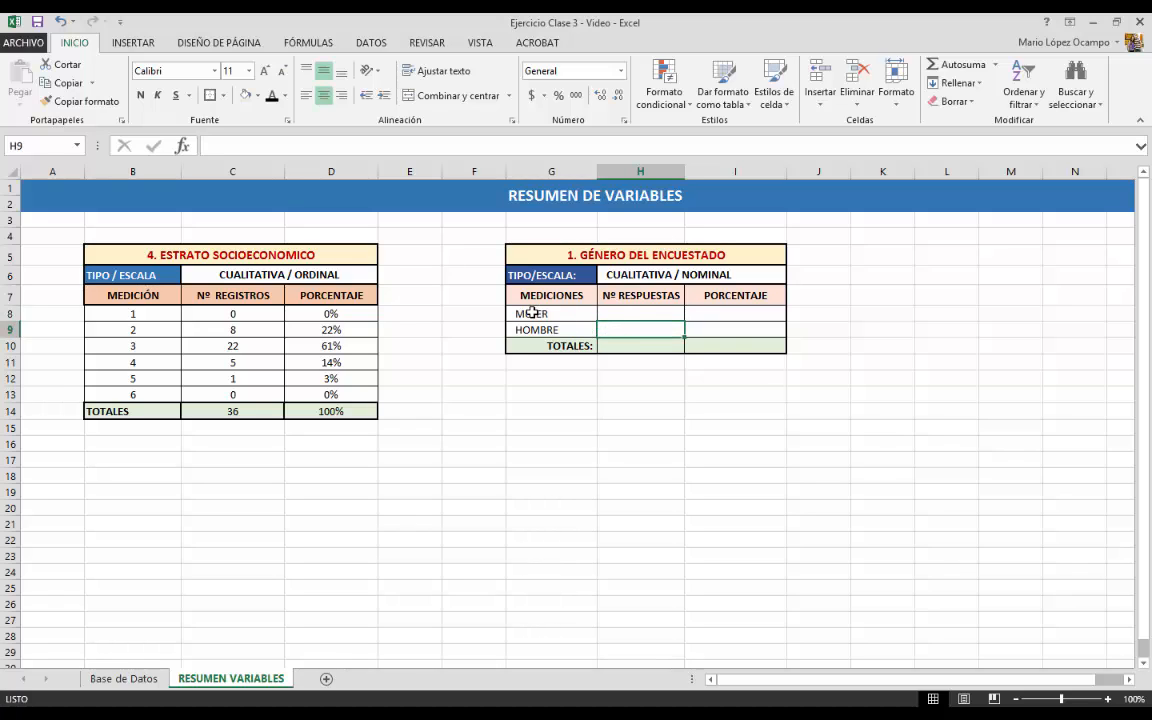
left_click_drag(735, 313, 719, 341)
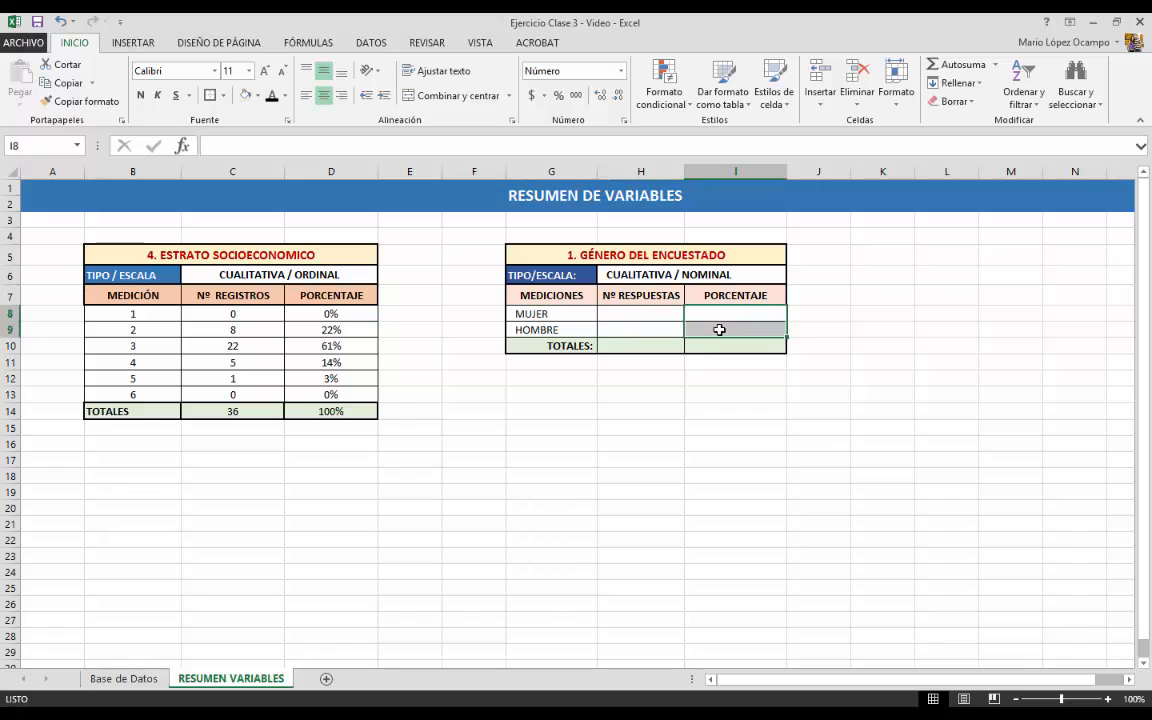
left_click(651, 313)
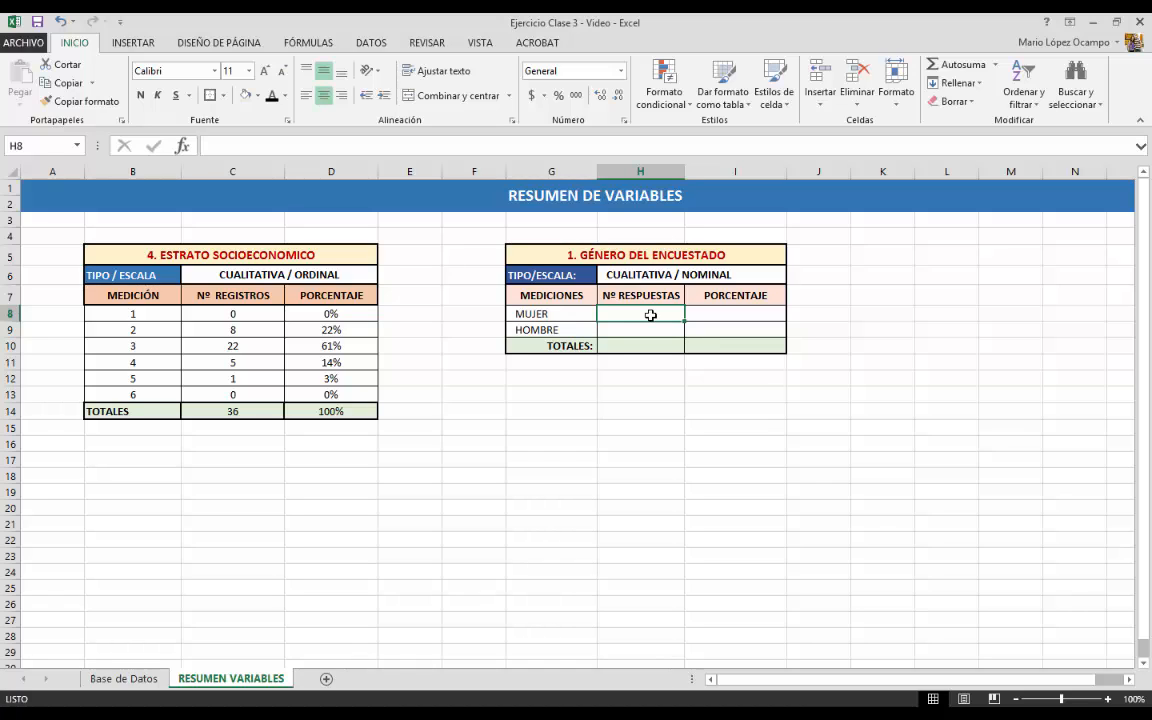
left_click(447, 149)
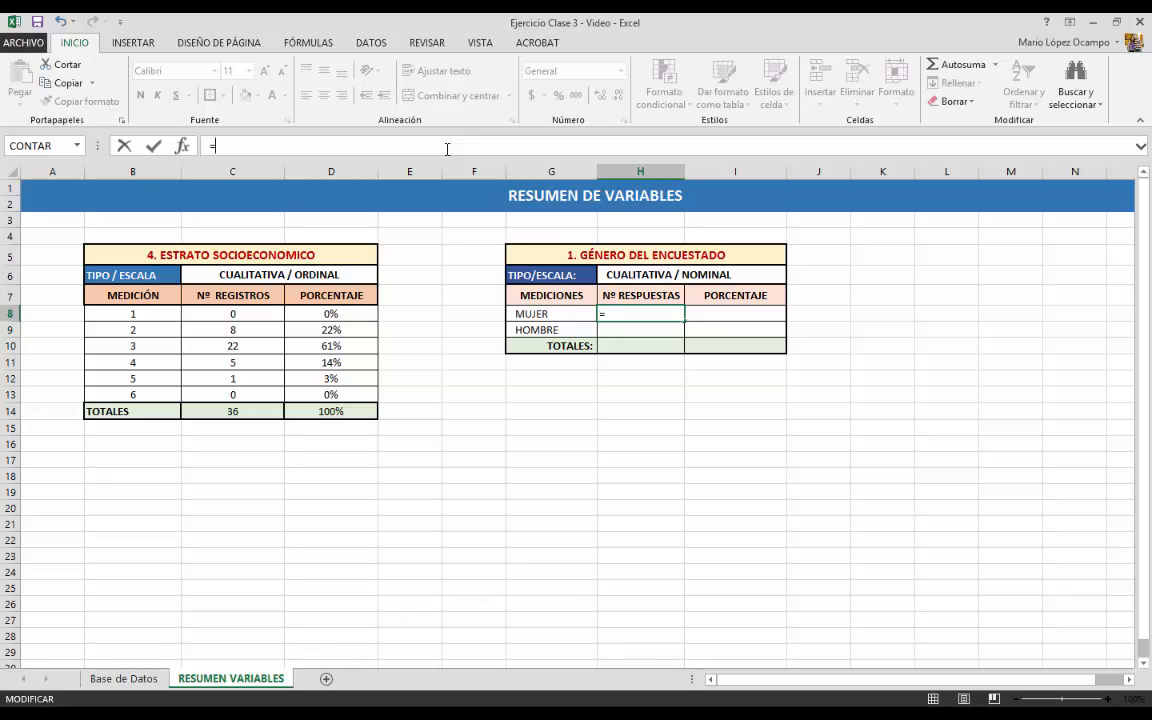
type("ON")
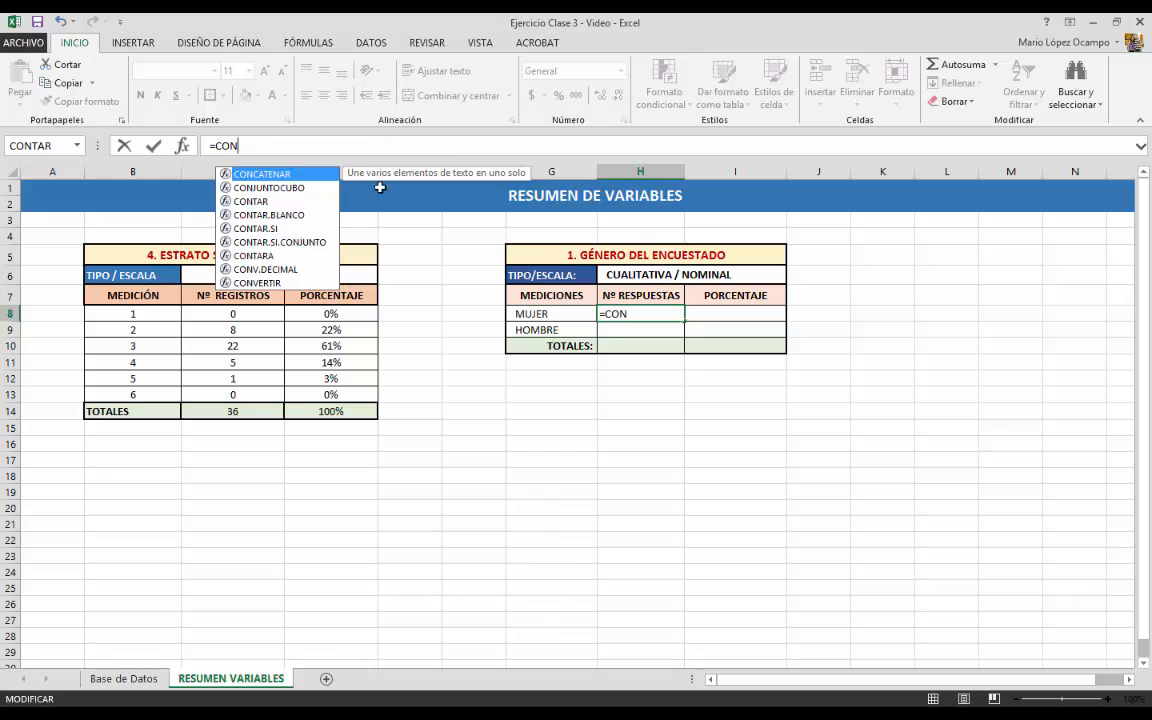
left_click(268, 229)
double_click(268, 229)
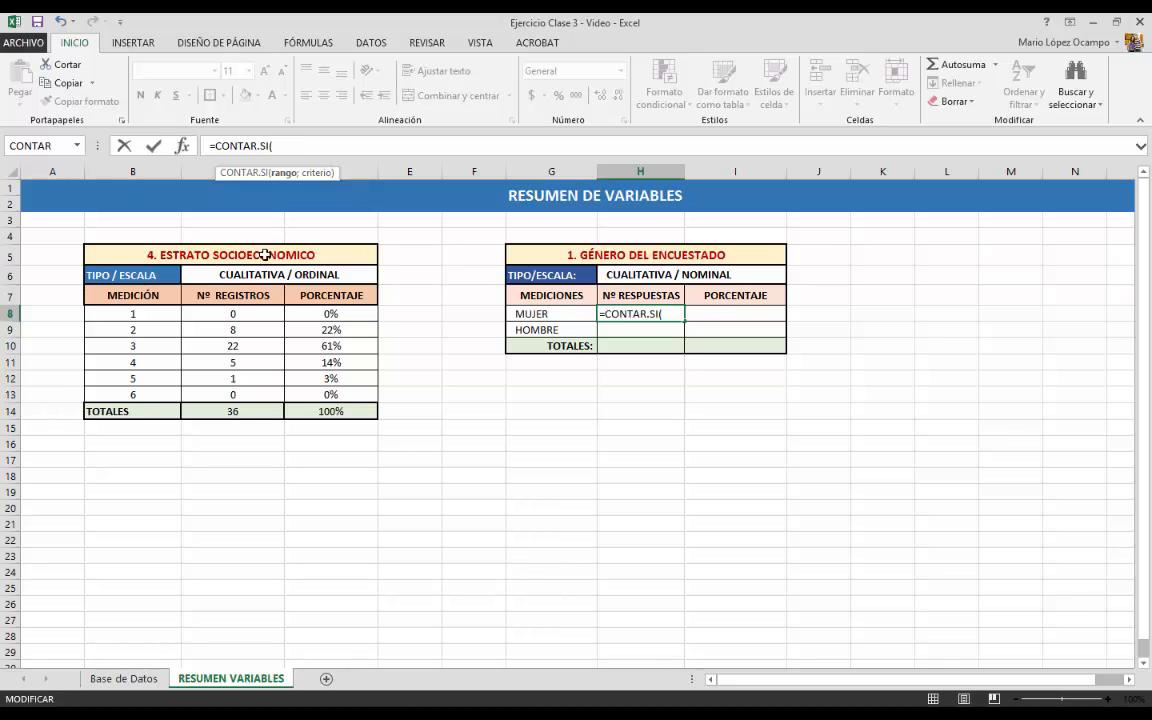
left_click(148, 680)
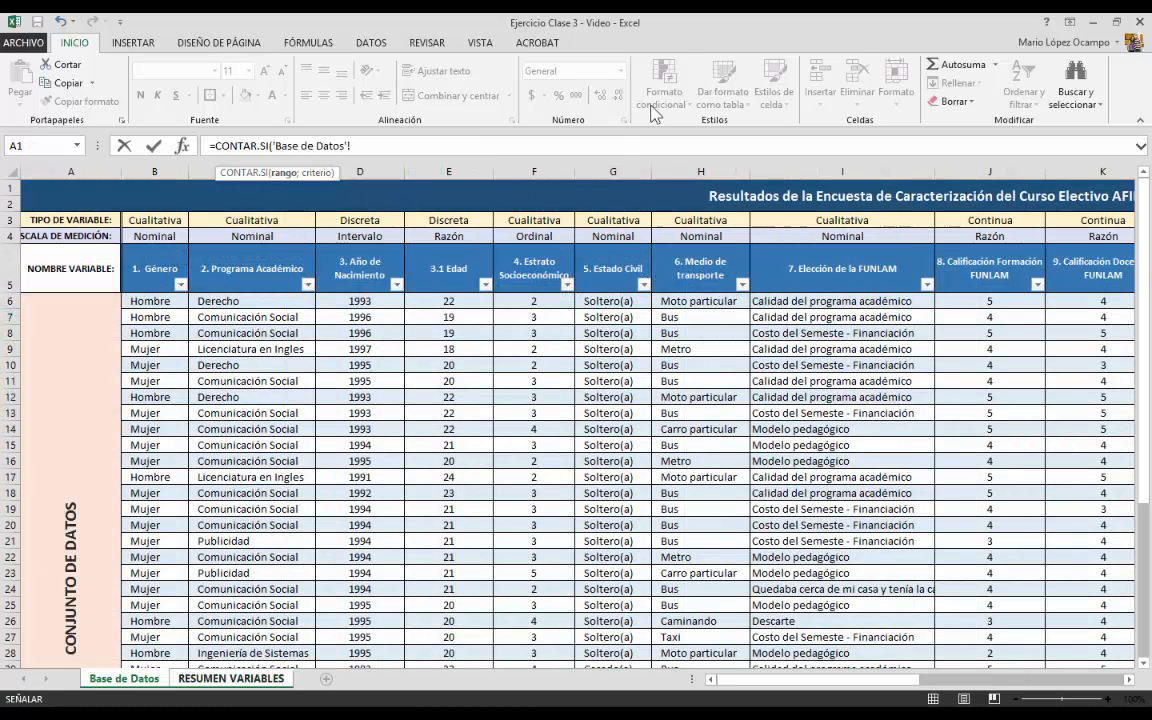
left_click(470, 413)
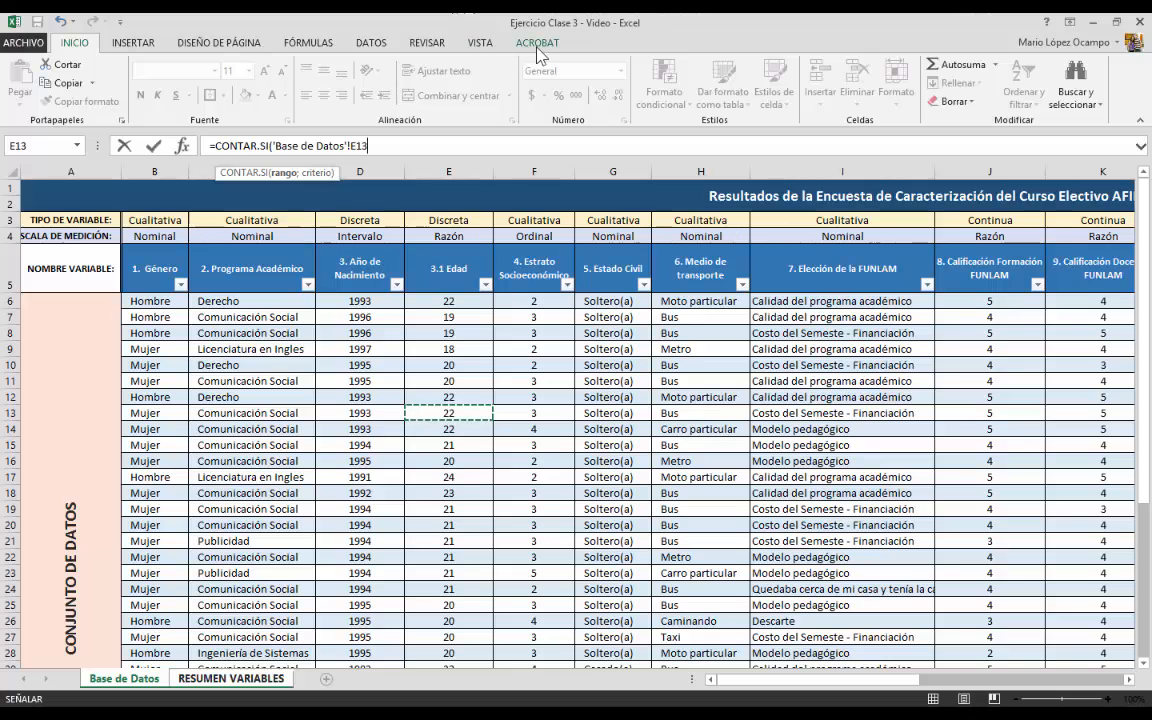
key("Escape")
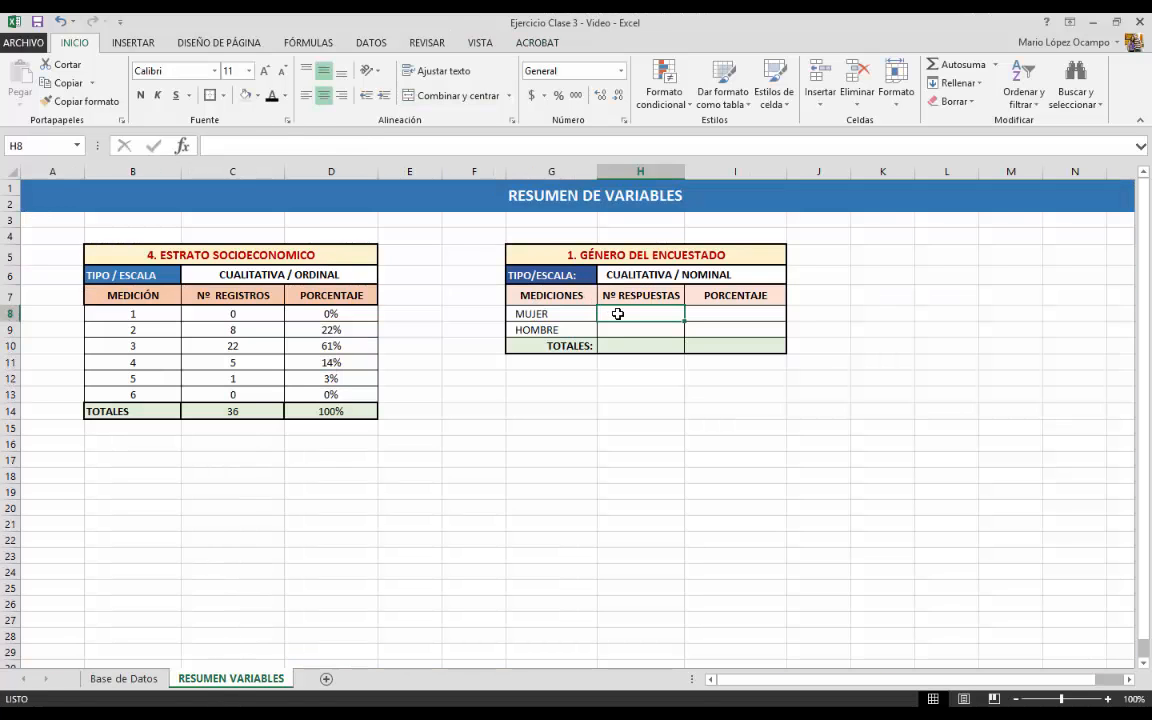
Step: Check the name assigned to the survey table on the Base de Datos sheet, and return to RESUMEN VARIABLES
left_click(138, 681)
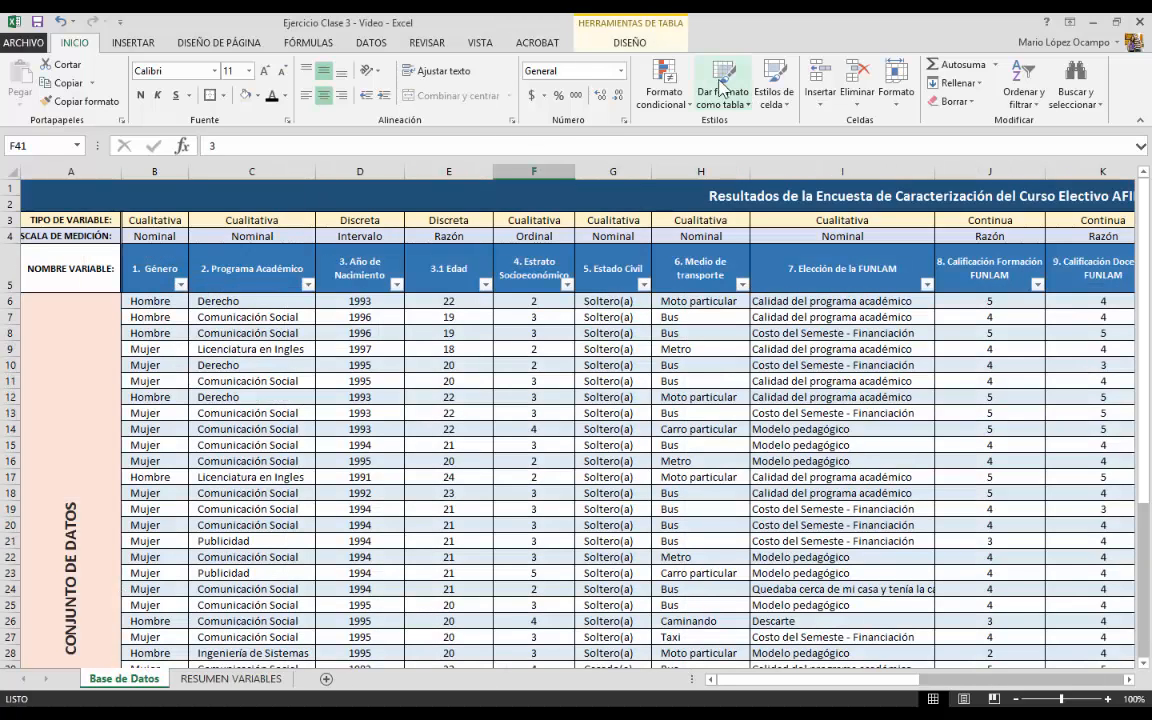
left_click(615, 42)
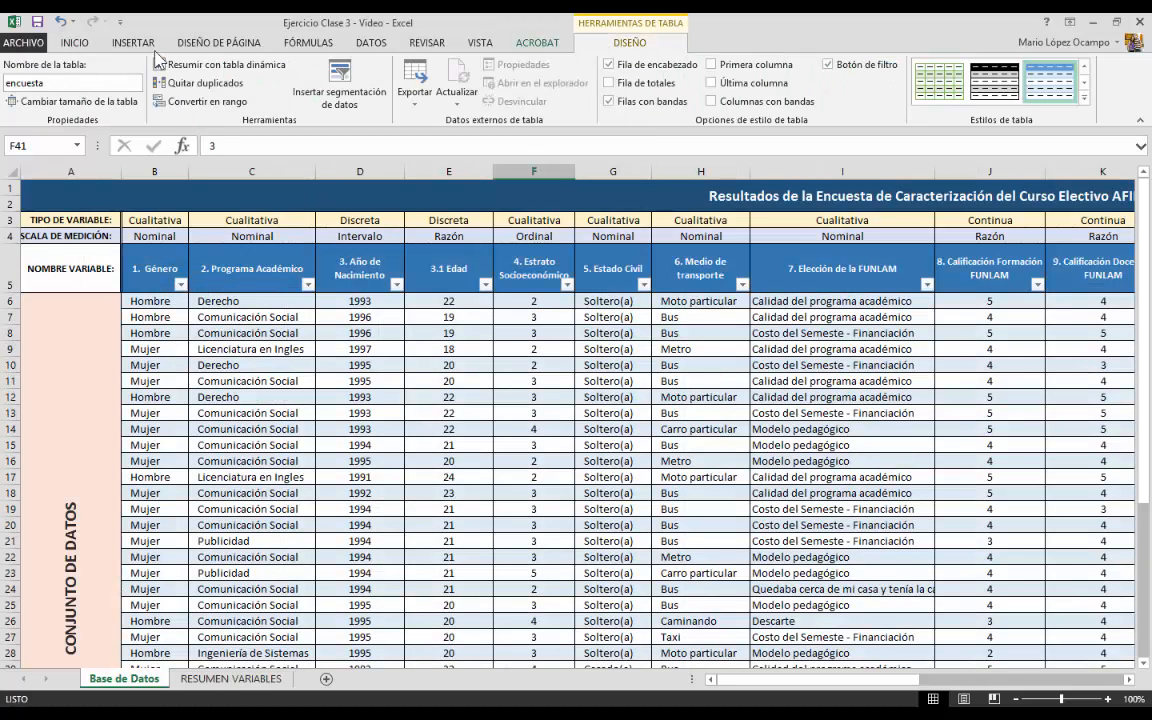
left_click(60, 80)
left_click(47, 84)
left_click(230, 679)
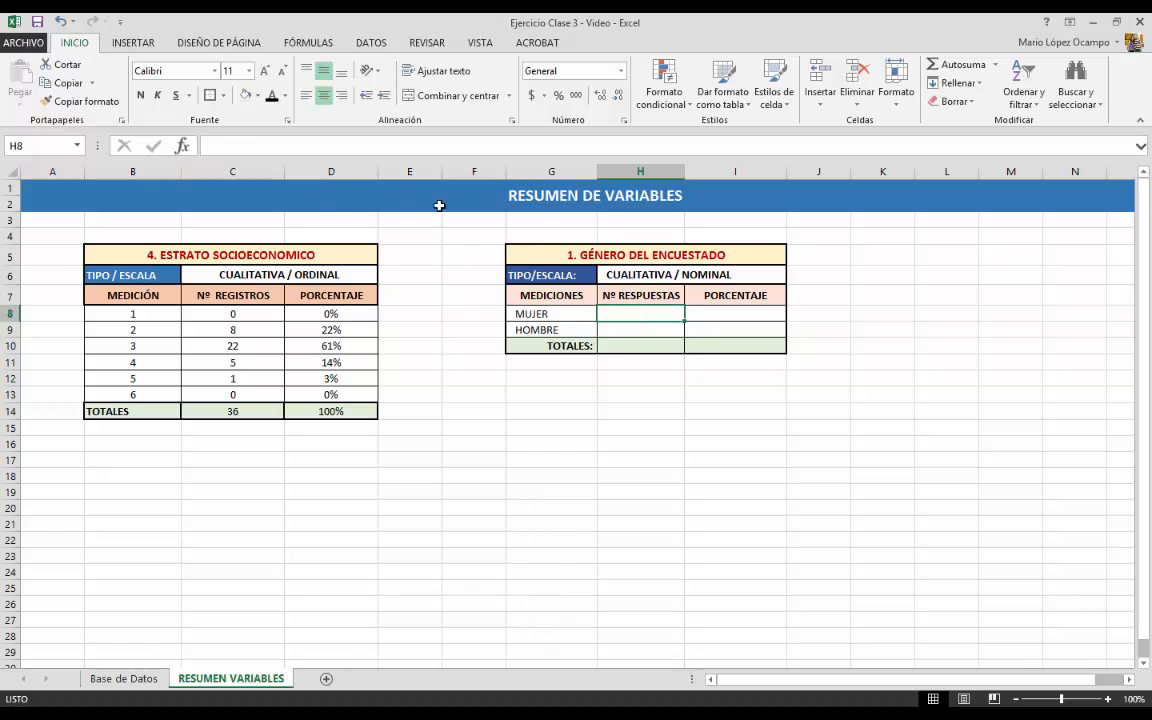
Step: Start a CONTAR.SI formula in H8 with the table column encuesta[1. Género] as its range
left_click(236, 145)
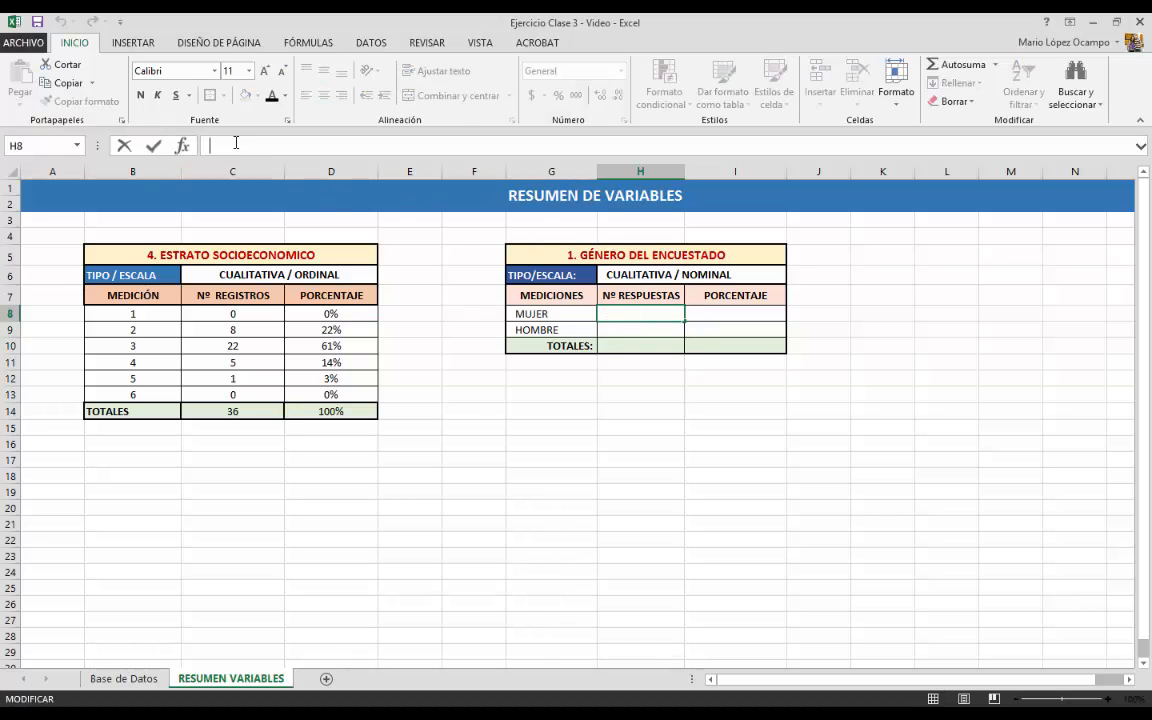
type("=")
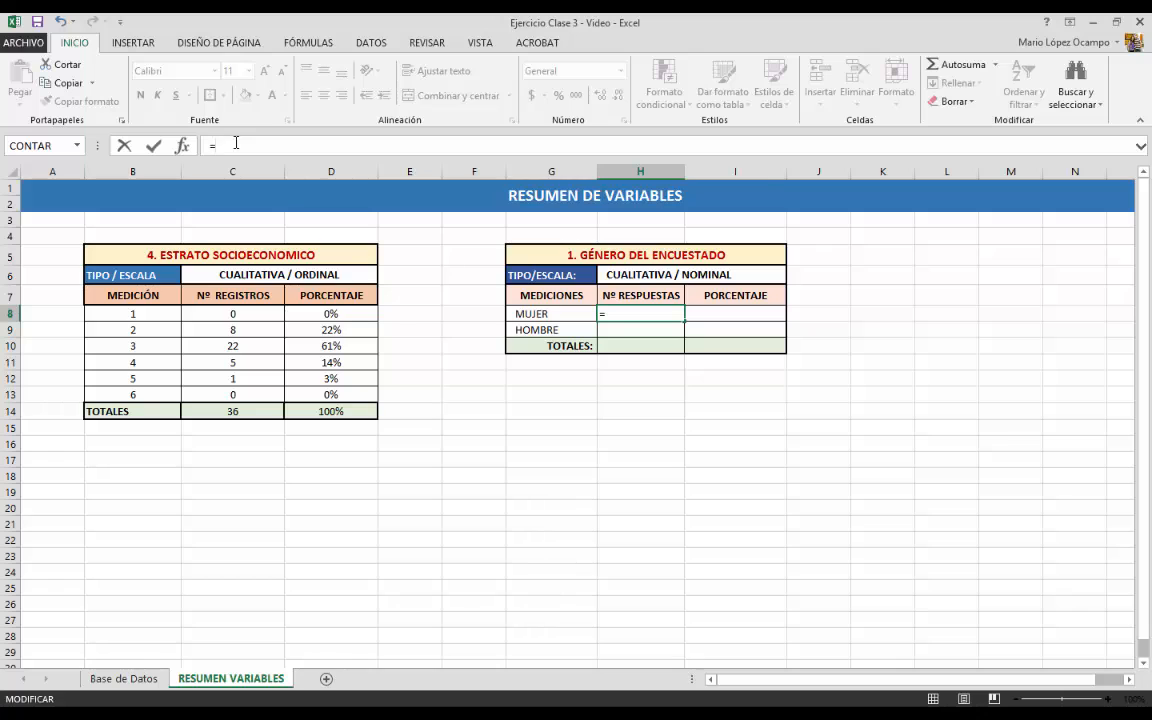
type("cont")
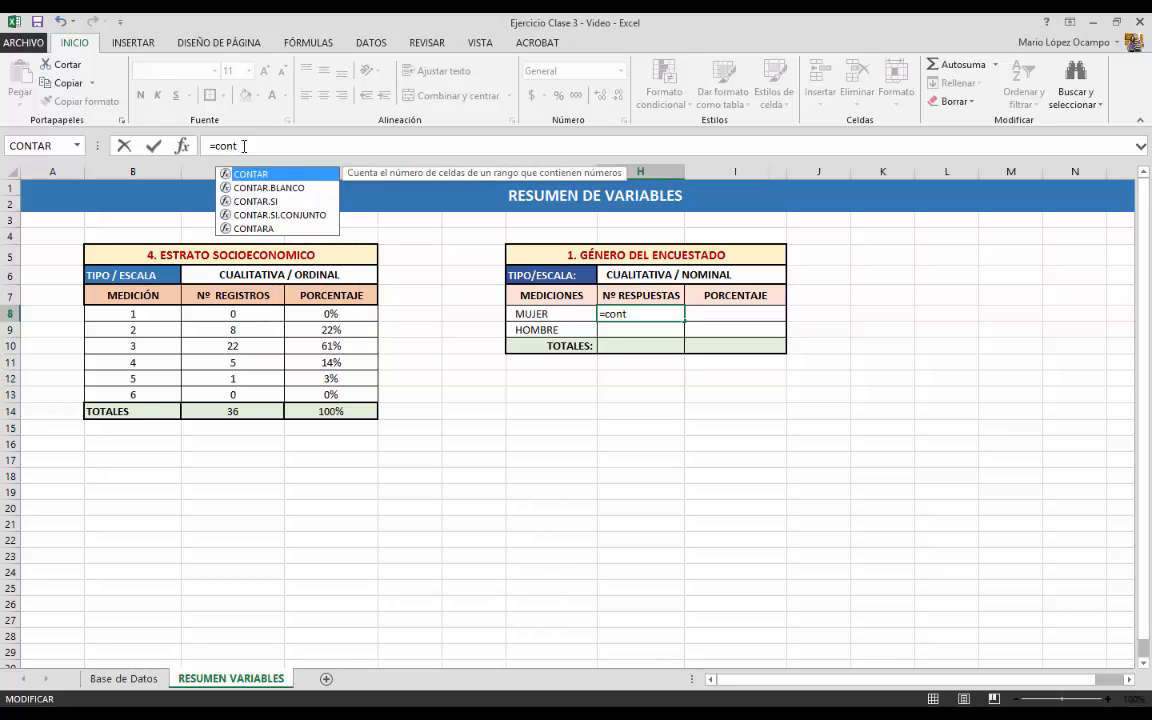
double_click(272, 201)
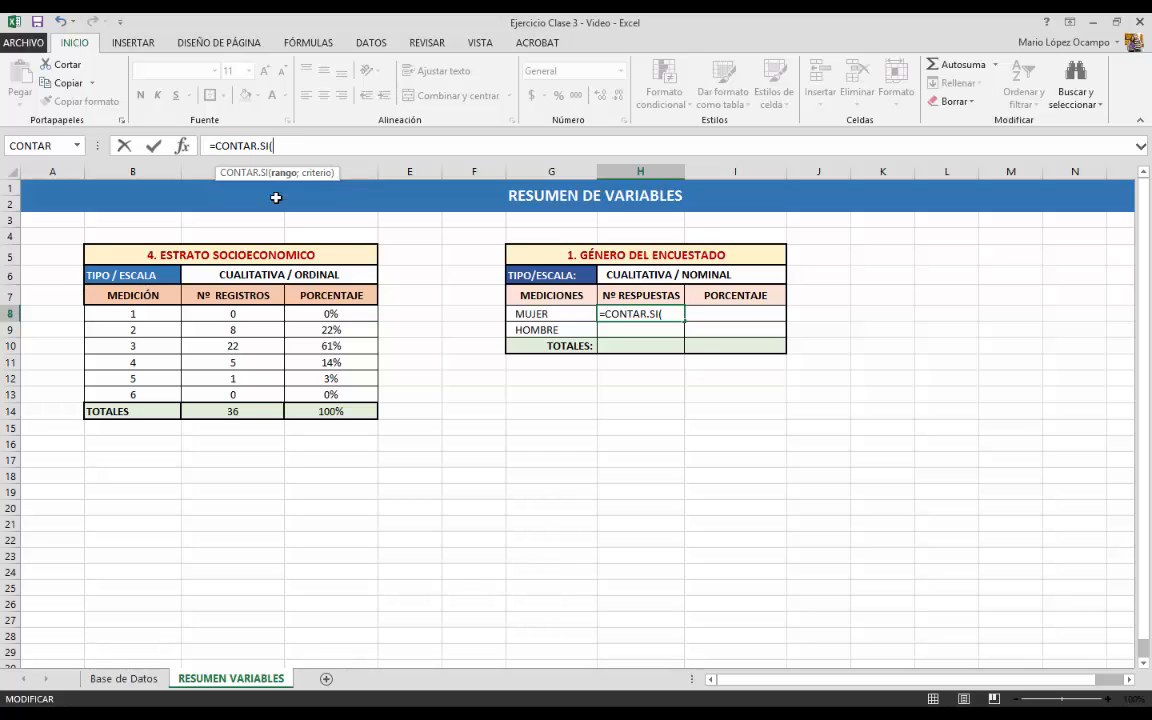
type("en")
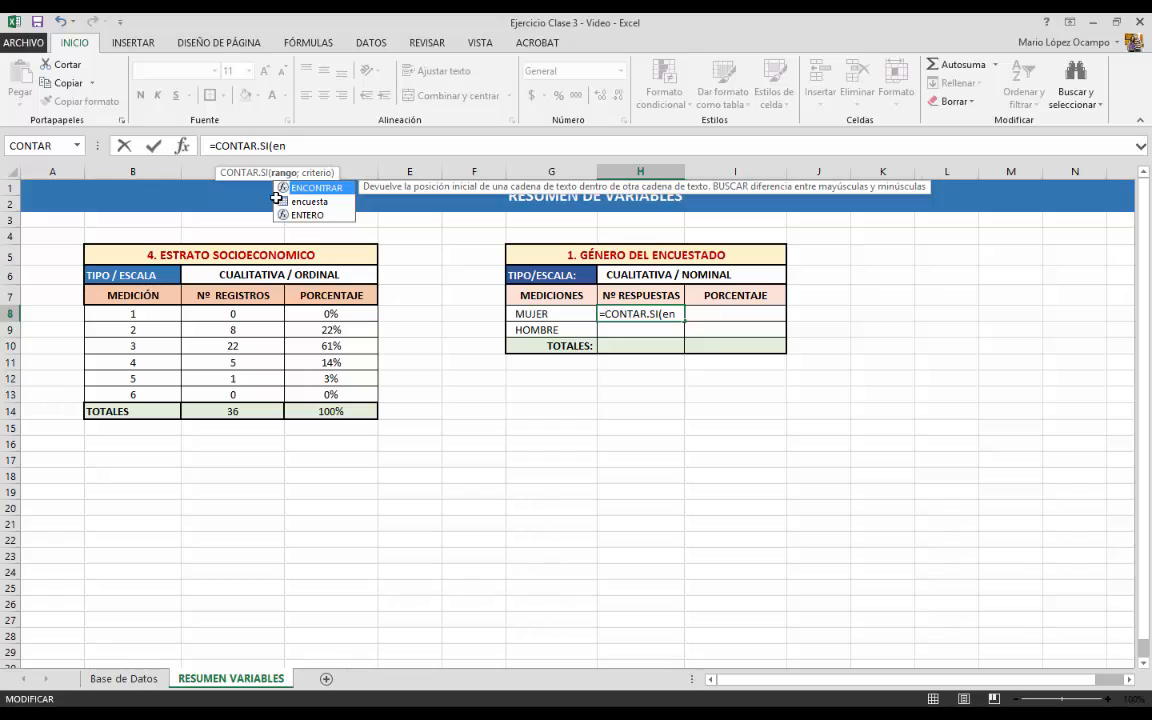
type("c")
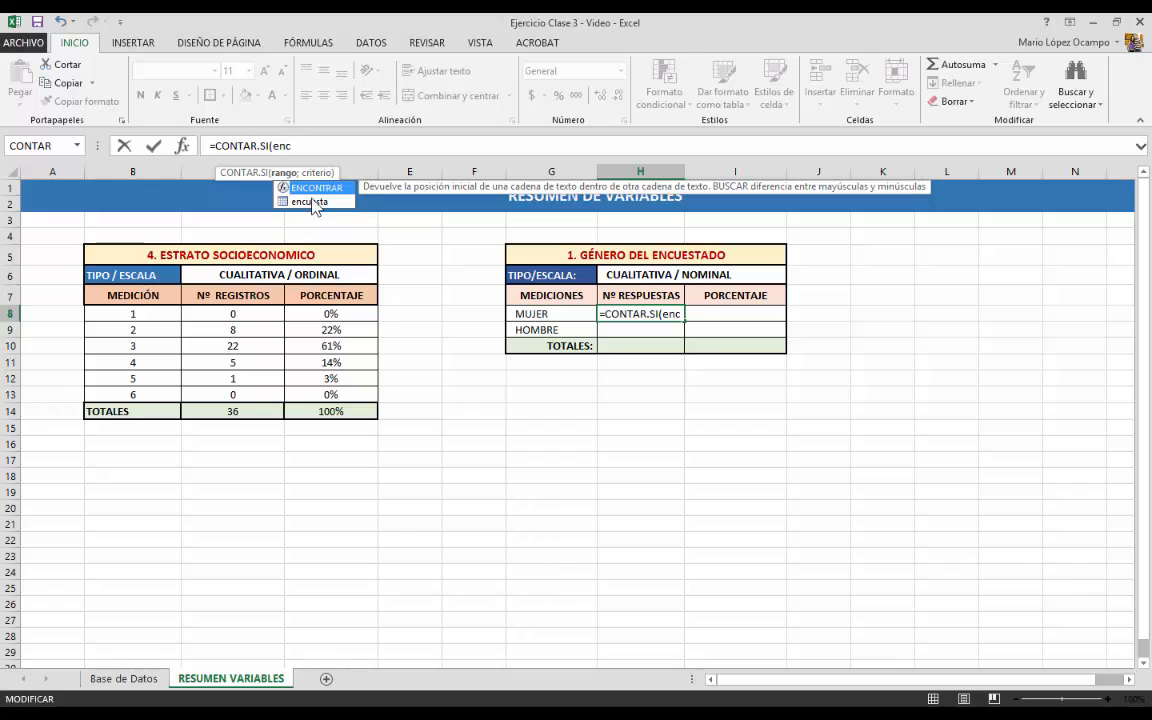
left_click(309, 202)
double_click(309, 202)
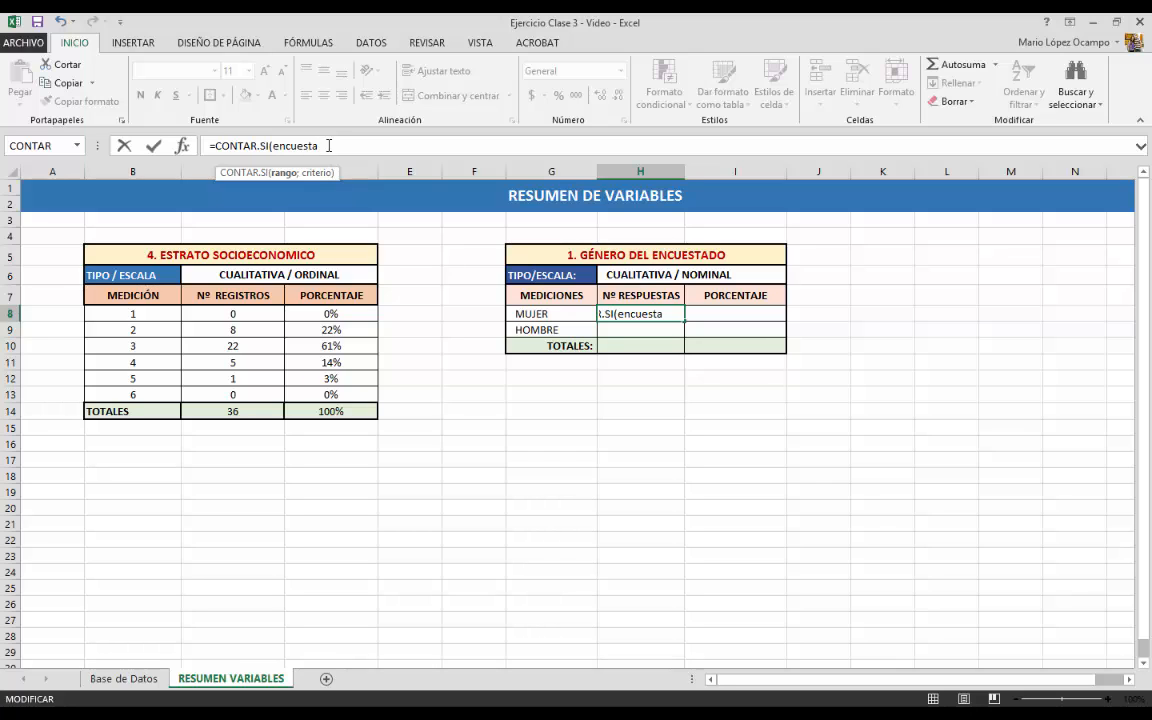
type("[")
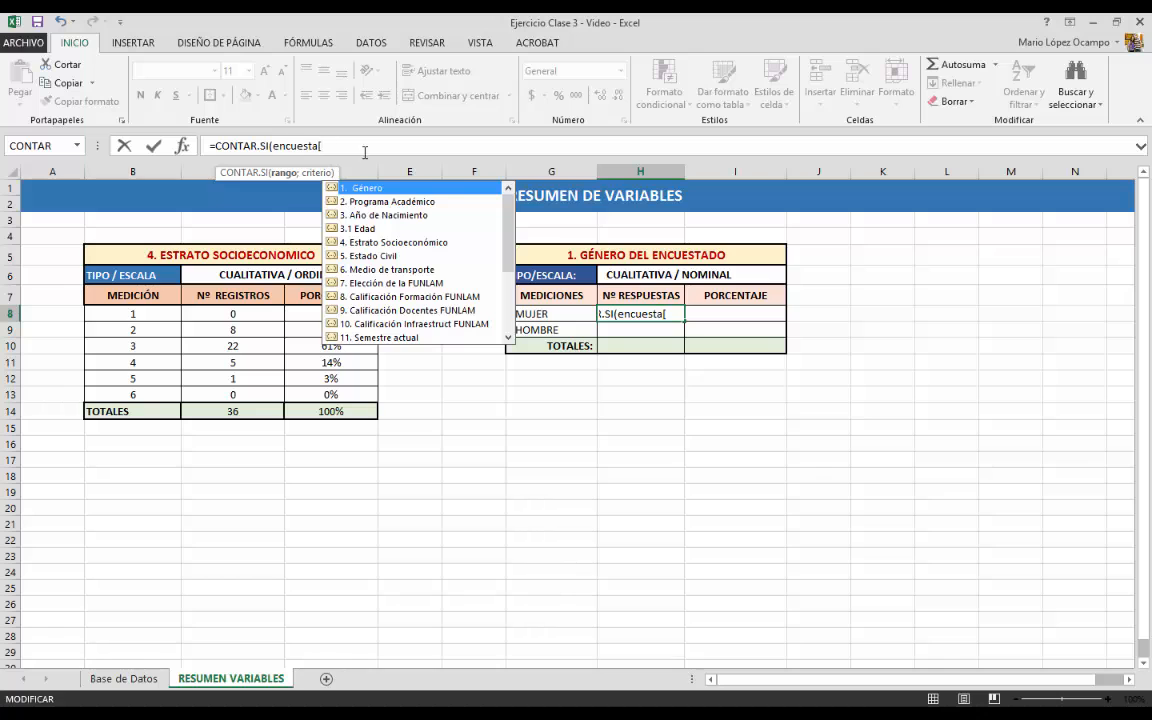
left_click_drag(512, 232, 507, 204)
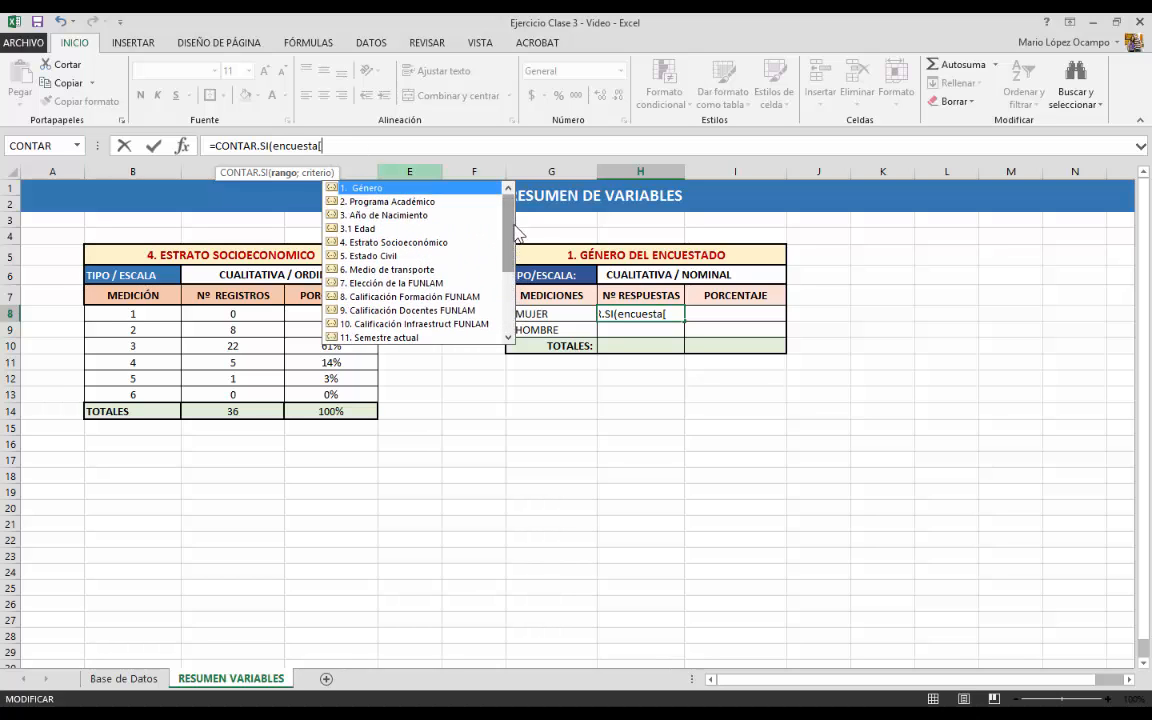
double_click(345, 188)
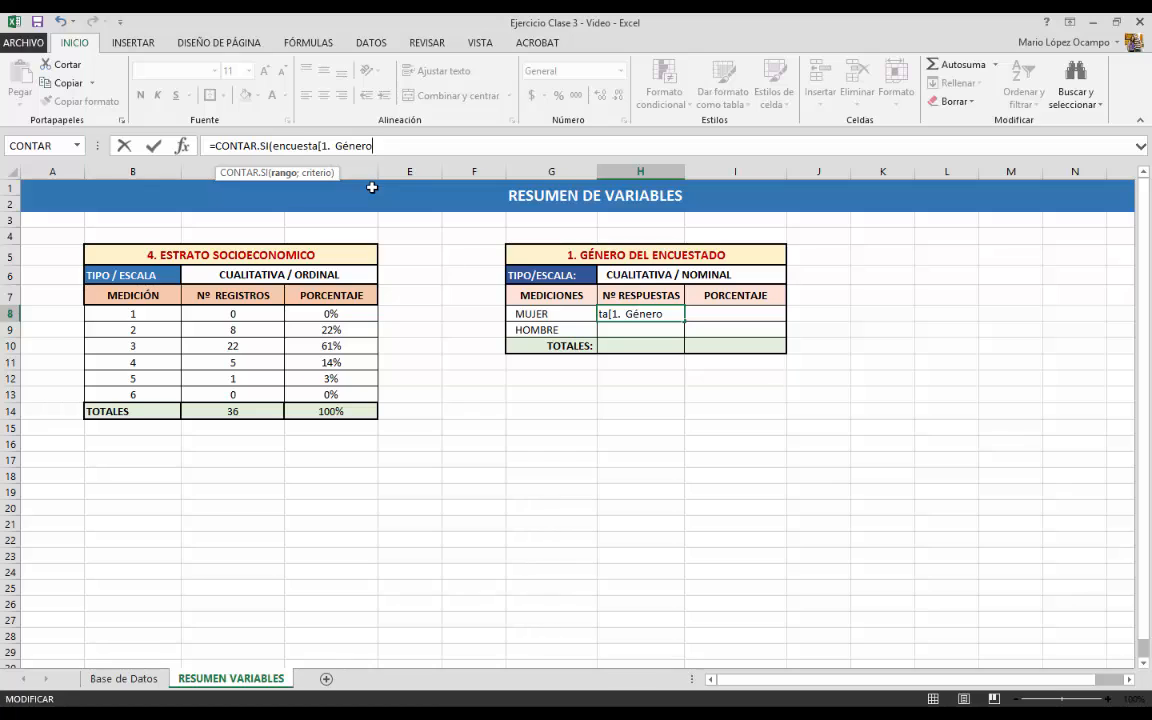
type("]")
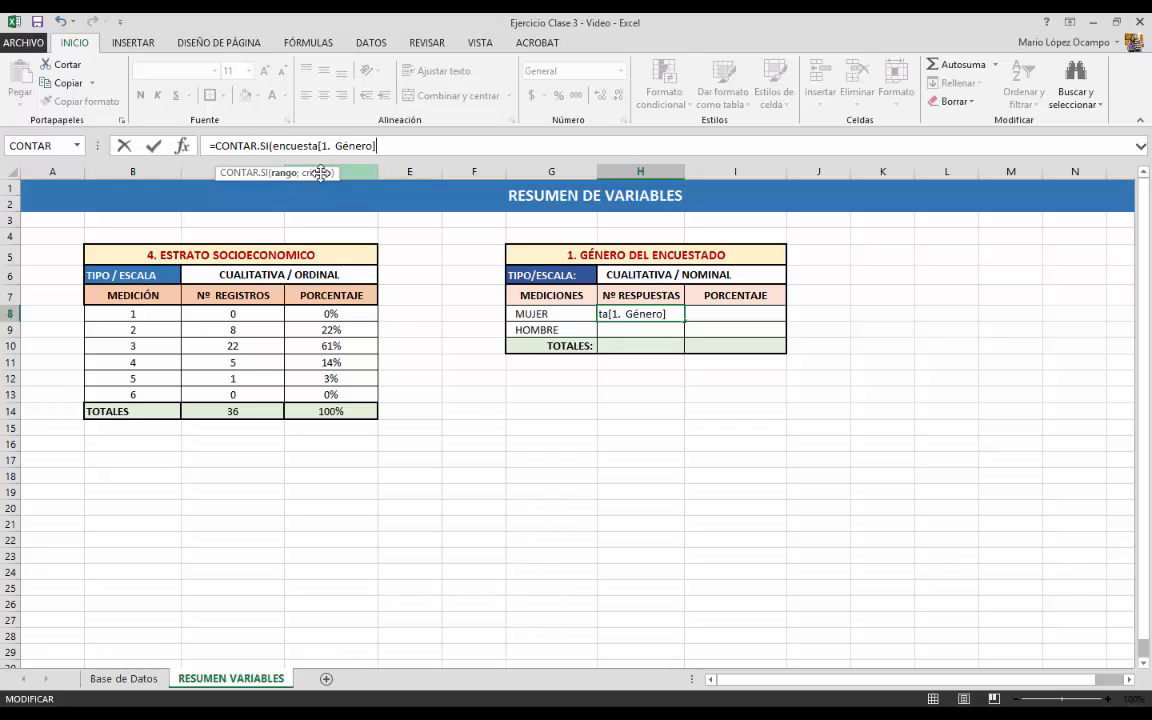
Step: Complete the H8 count formula with the criterion "Mujer"
type(";")
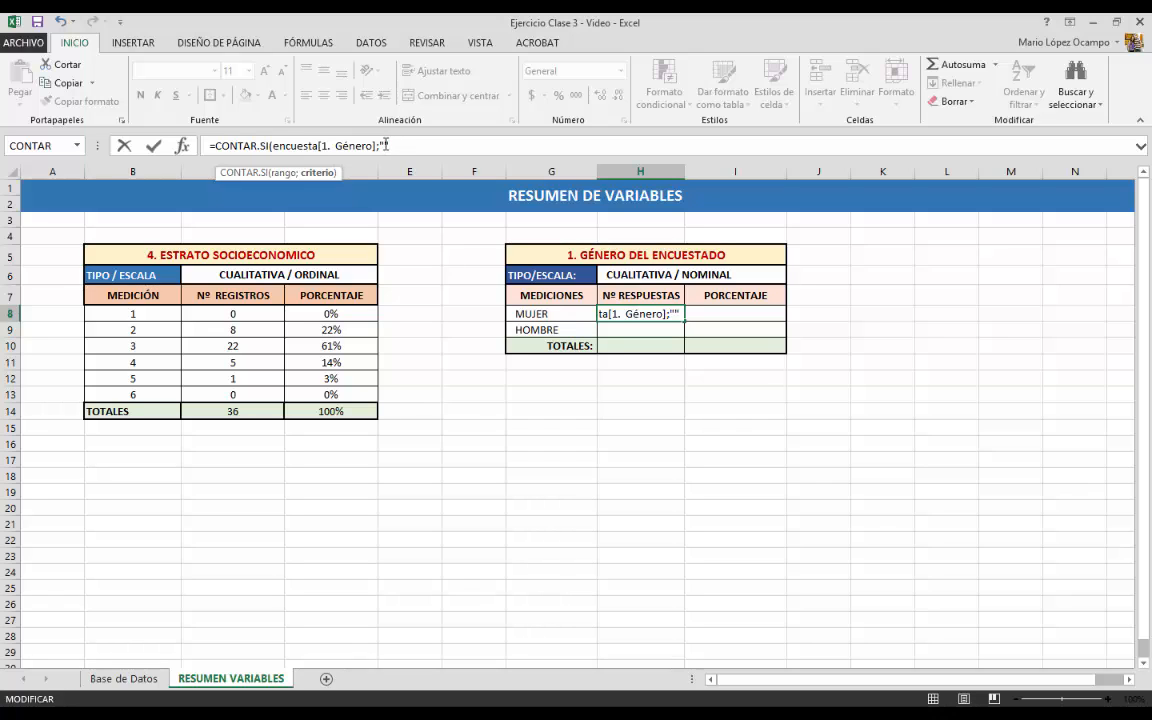
type("Mejer")
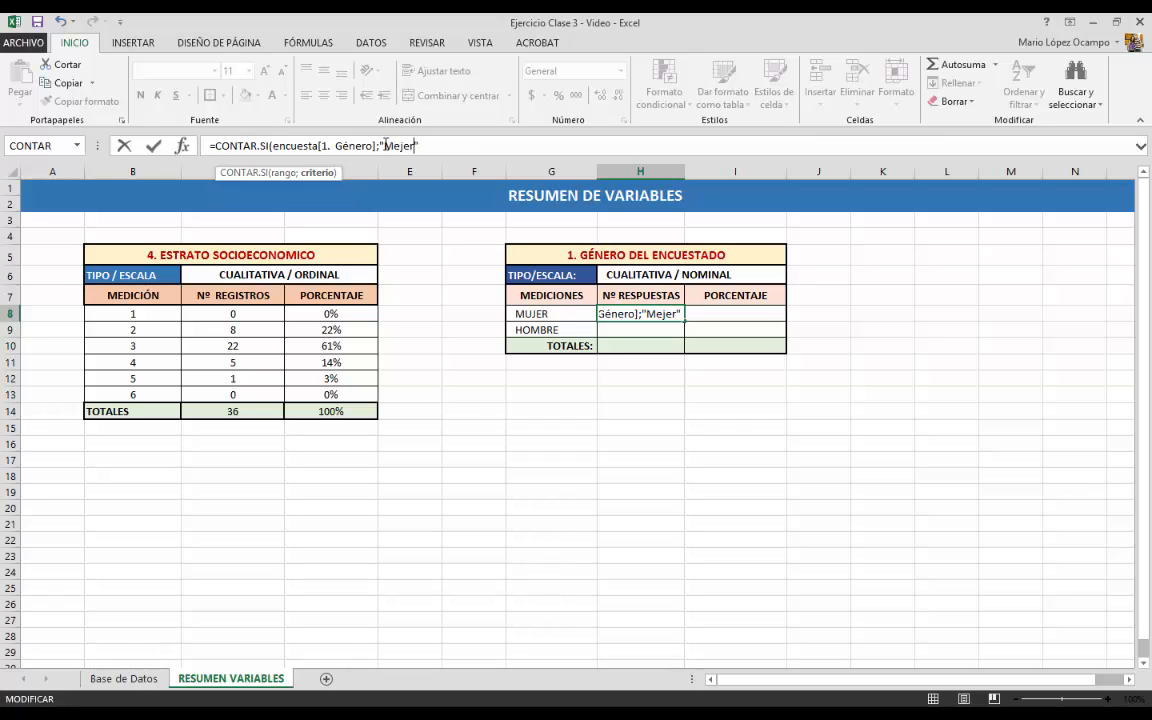
key("Left")
key("Left")
key("Left")
key("BackSpace")
type("u")
key("Return")
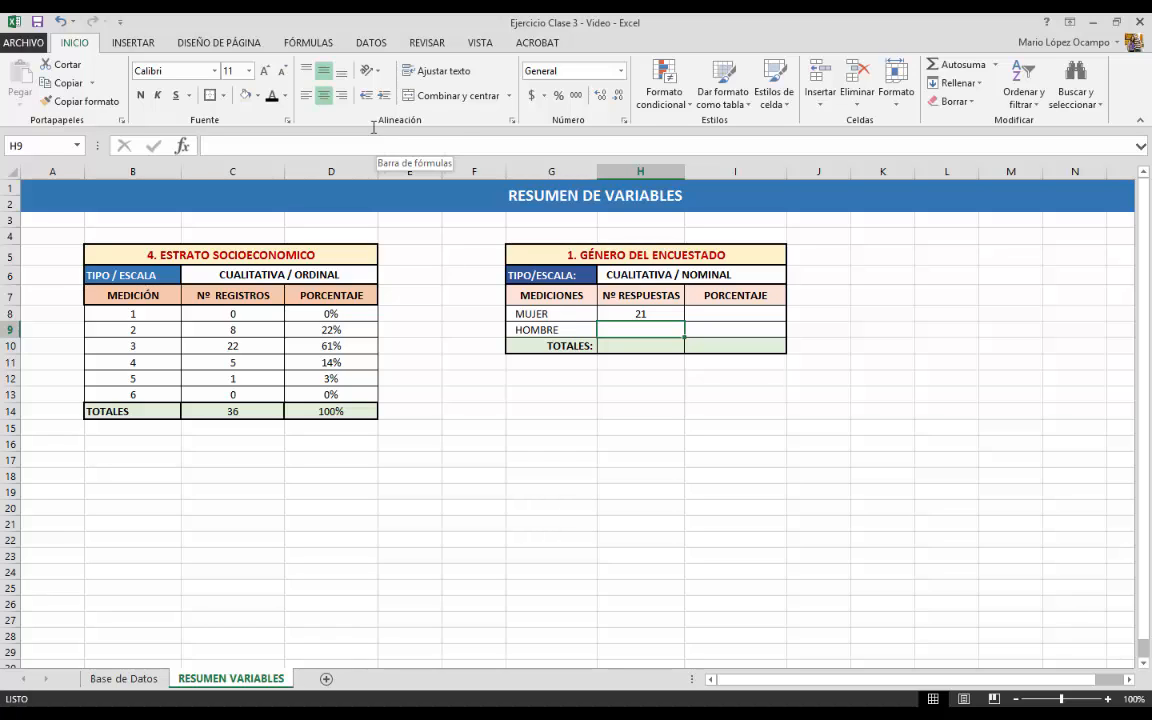
Step: Copy the H8 count formula down to H9 and change its criterion to "Hombre"
left_click(642, 313)
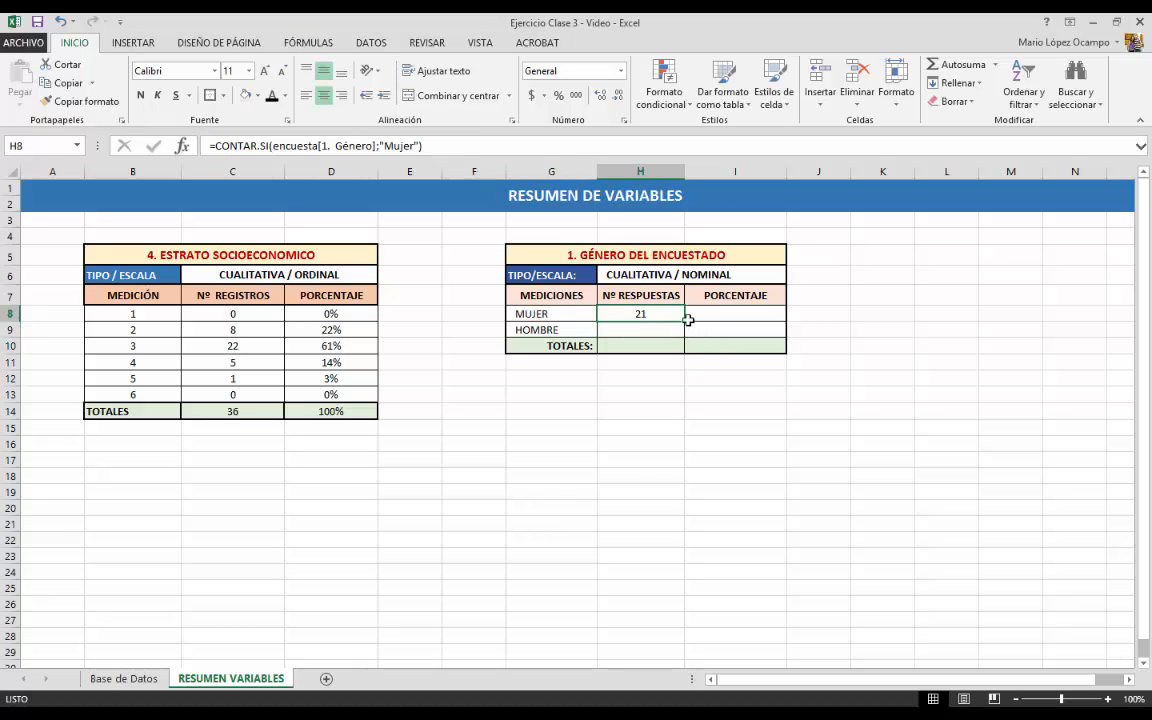
left_click_drag(684, 321, 683, 331)
left_click(639, 328)
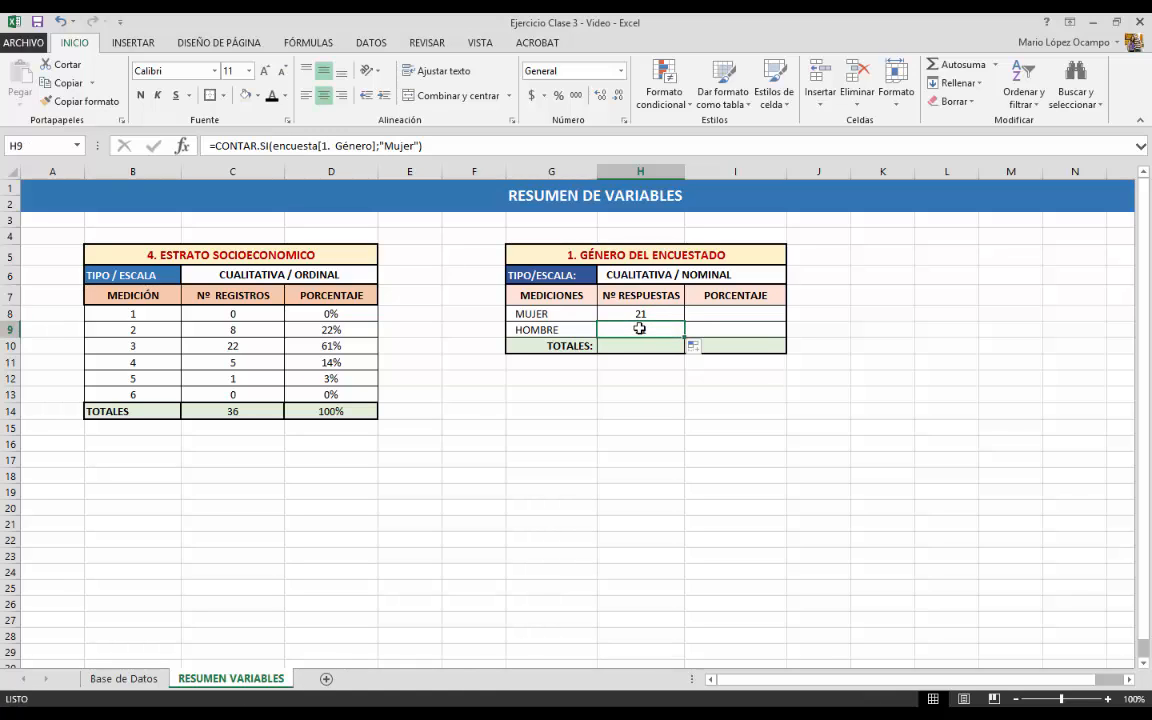
left_click(387, 147)
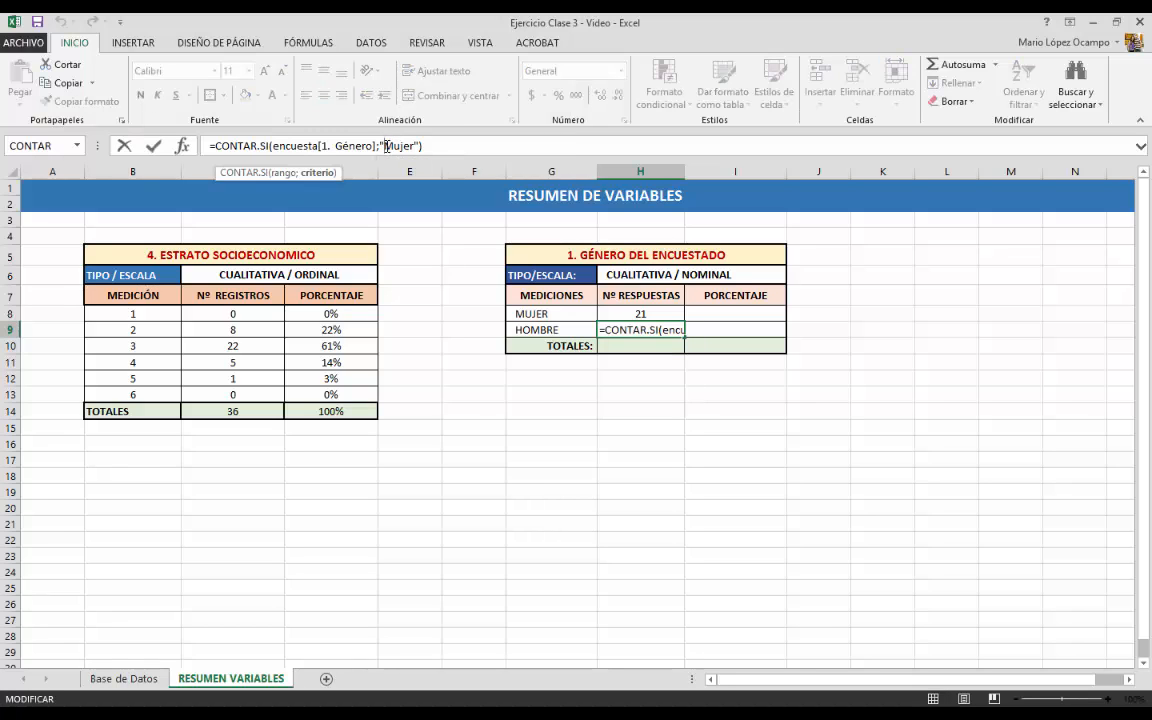
double_click(388, 146)
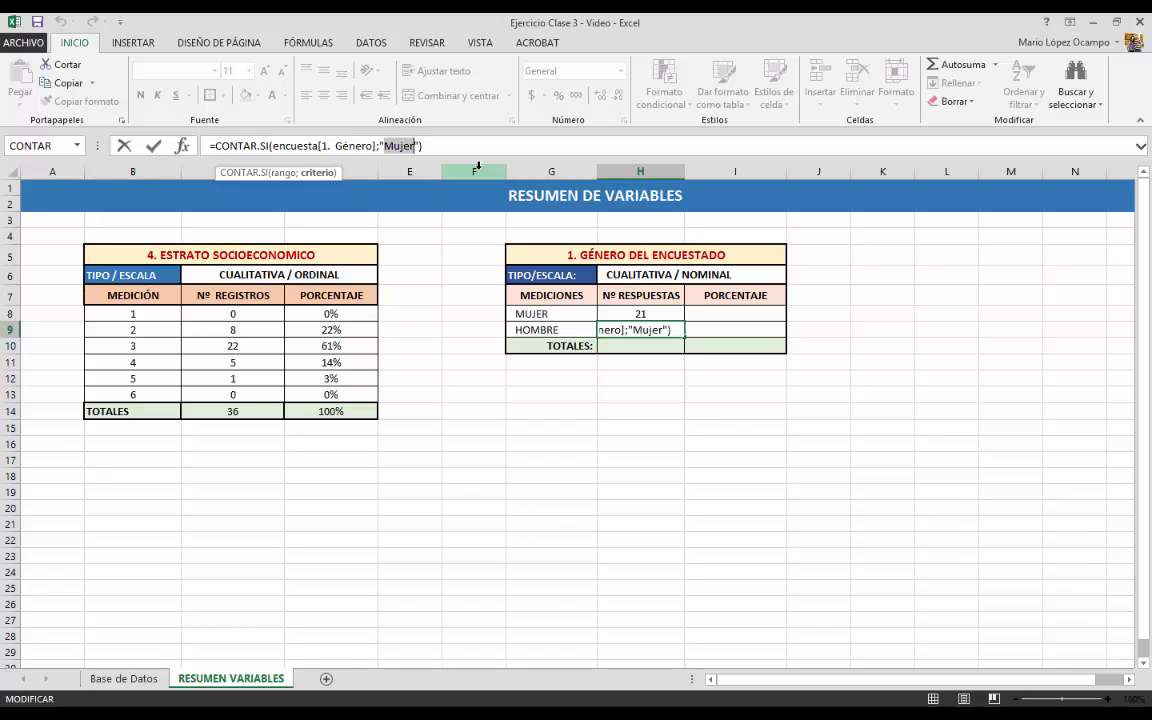
type("Hombre")
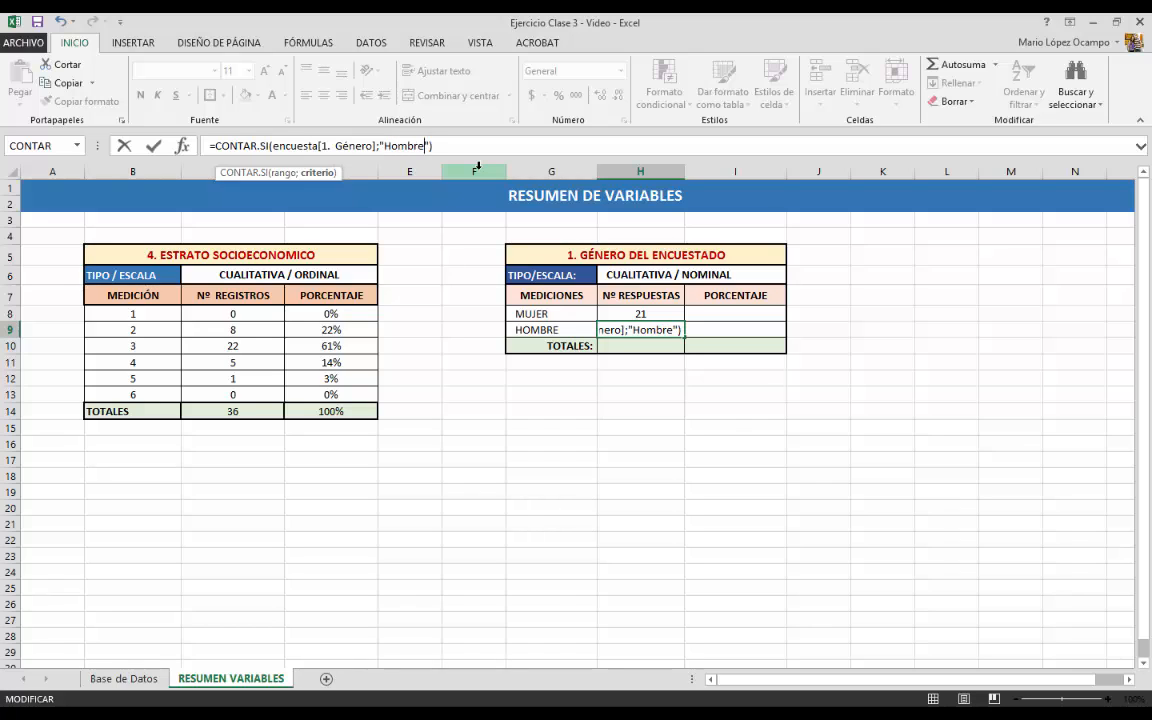
key("Return")
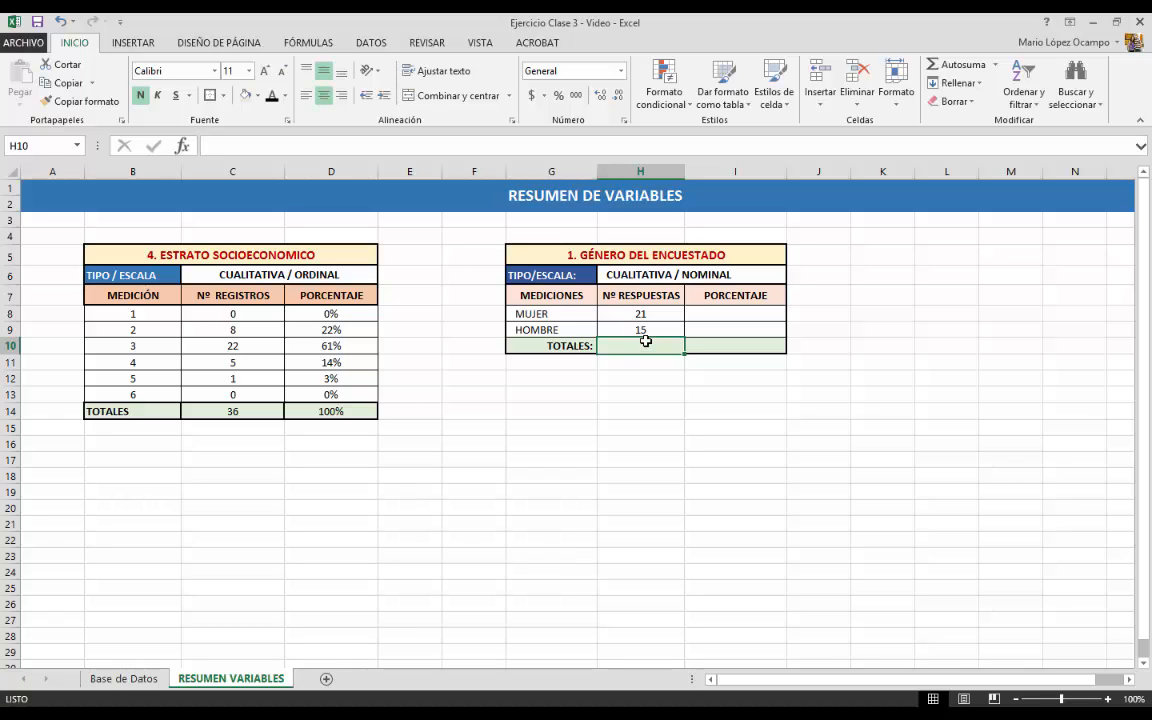
Step: Total the Nº RESPUESTAS counts H8:H9 in H10 with a SUMA formula
left_click(960, 64)
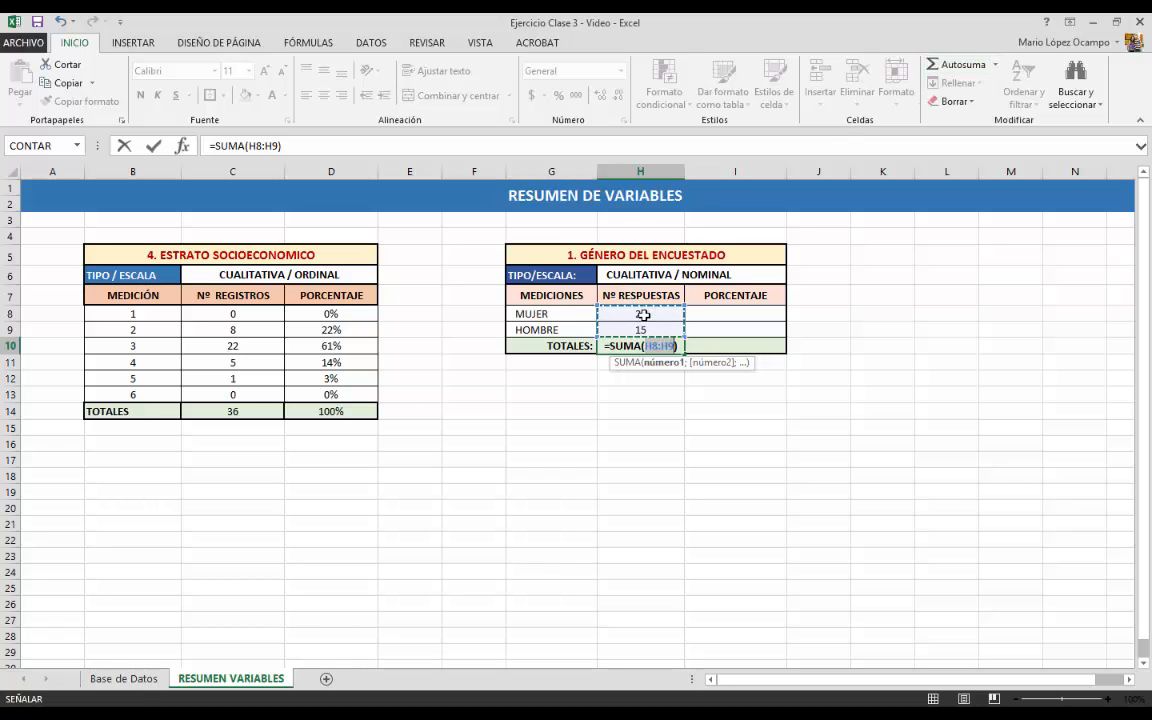
key("Return")
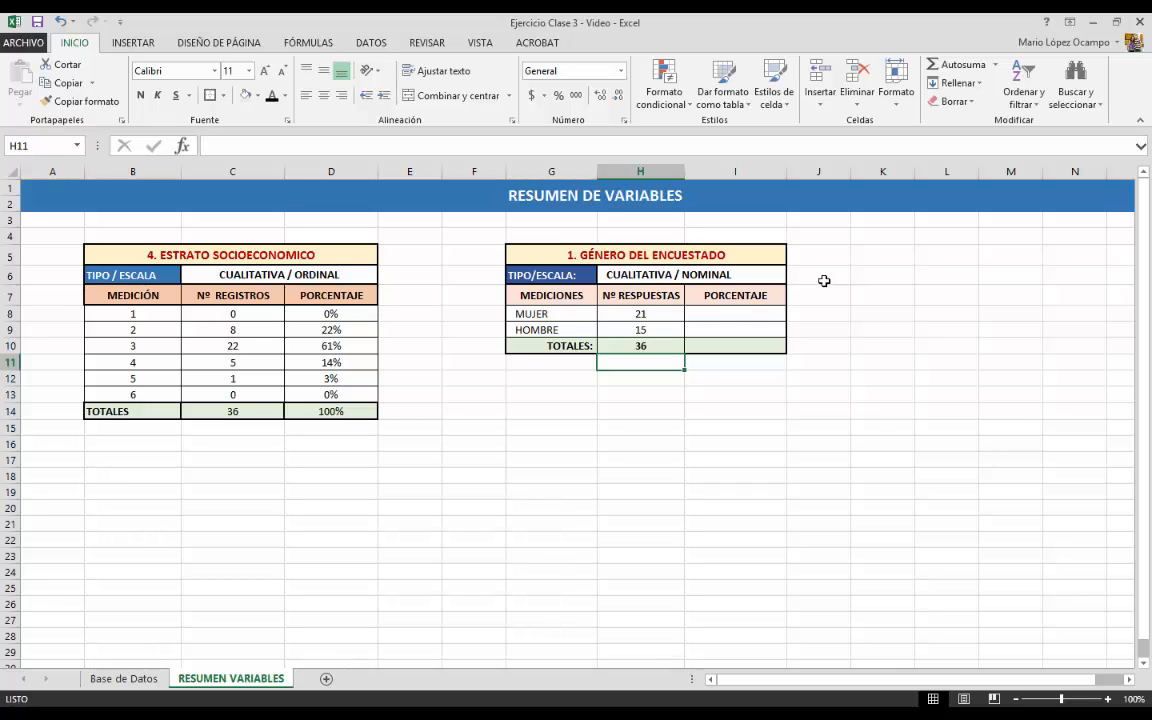
Step: Calculate the MUJER percentage in I8 with the formula =H8/36
left_click(737, 315)
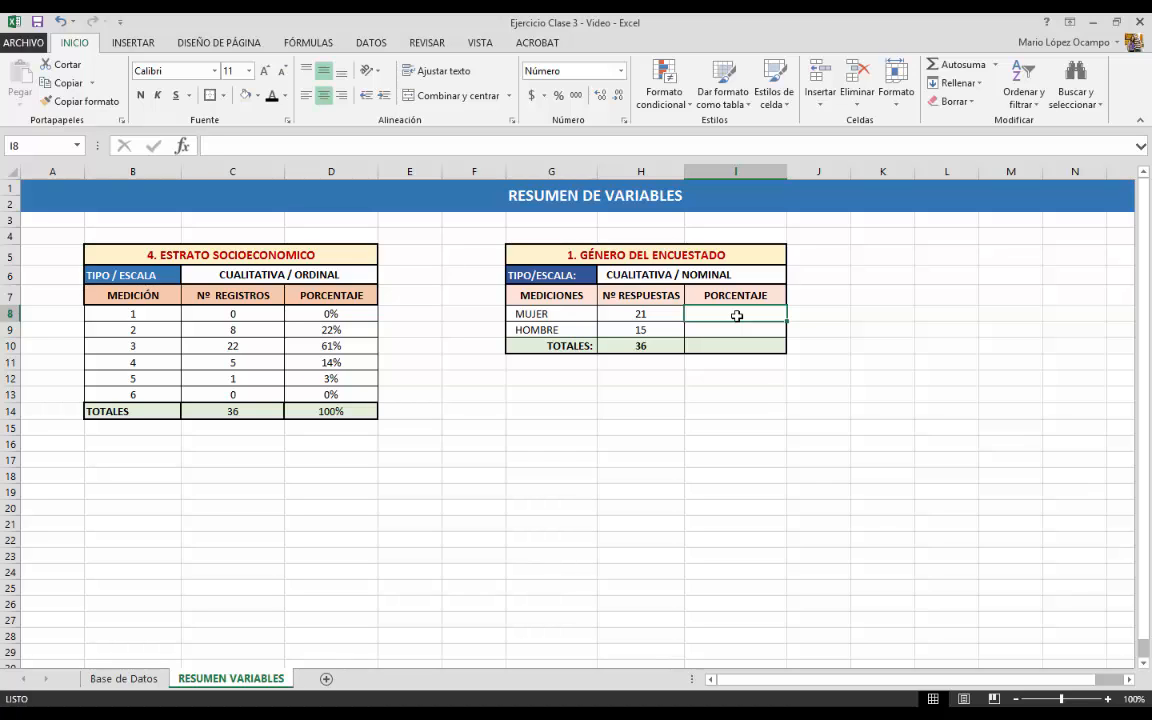
left_click(371, 145)
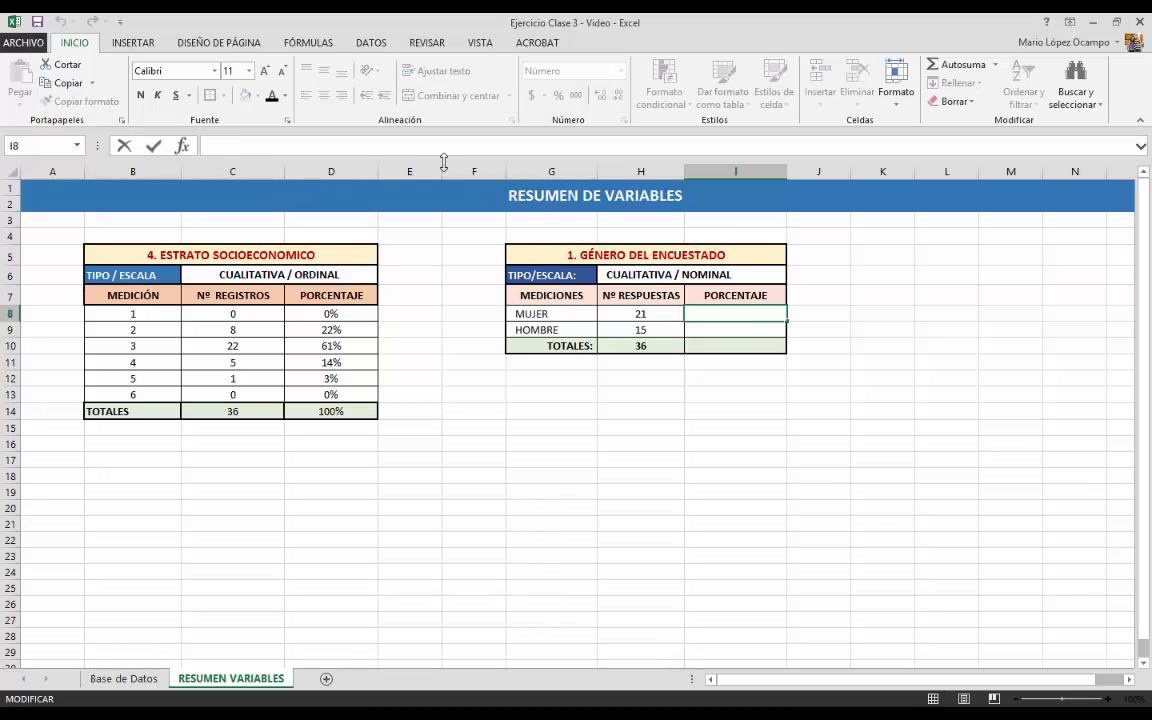
left_click(639, 314)
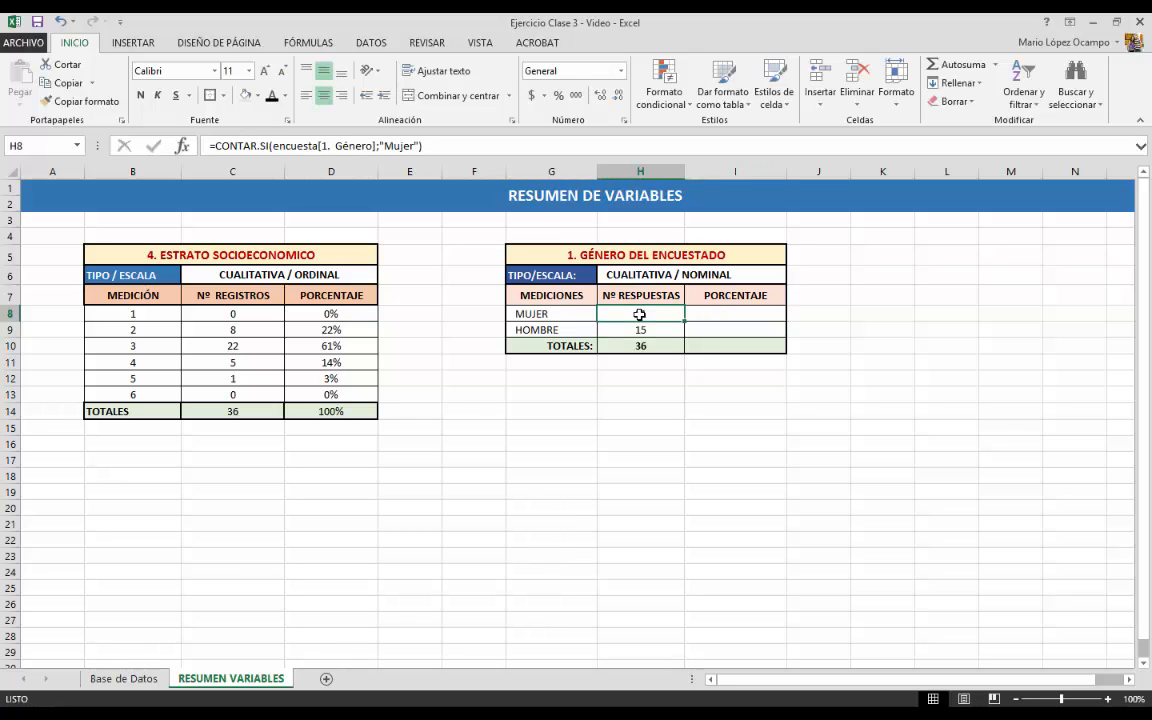
left_click(705, 313)
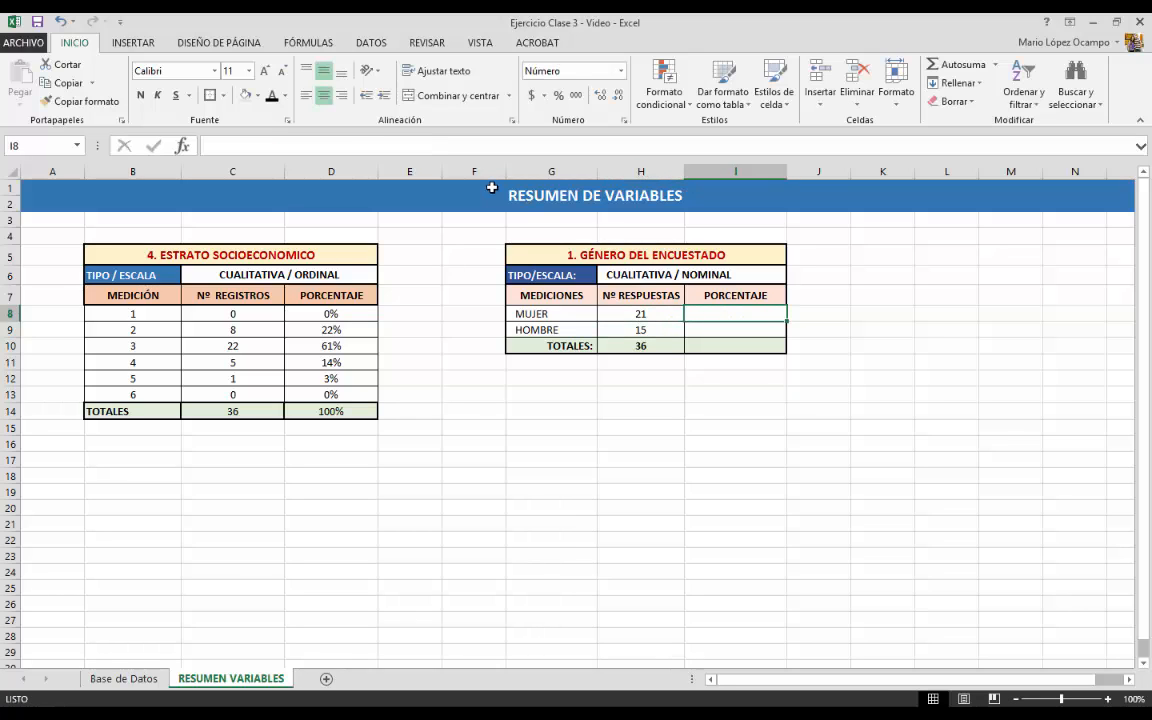
type("=")
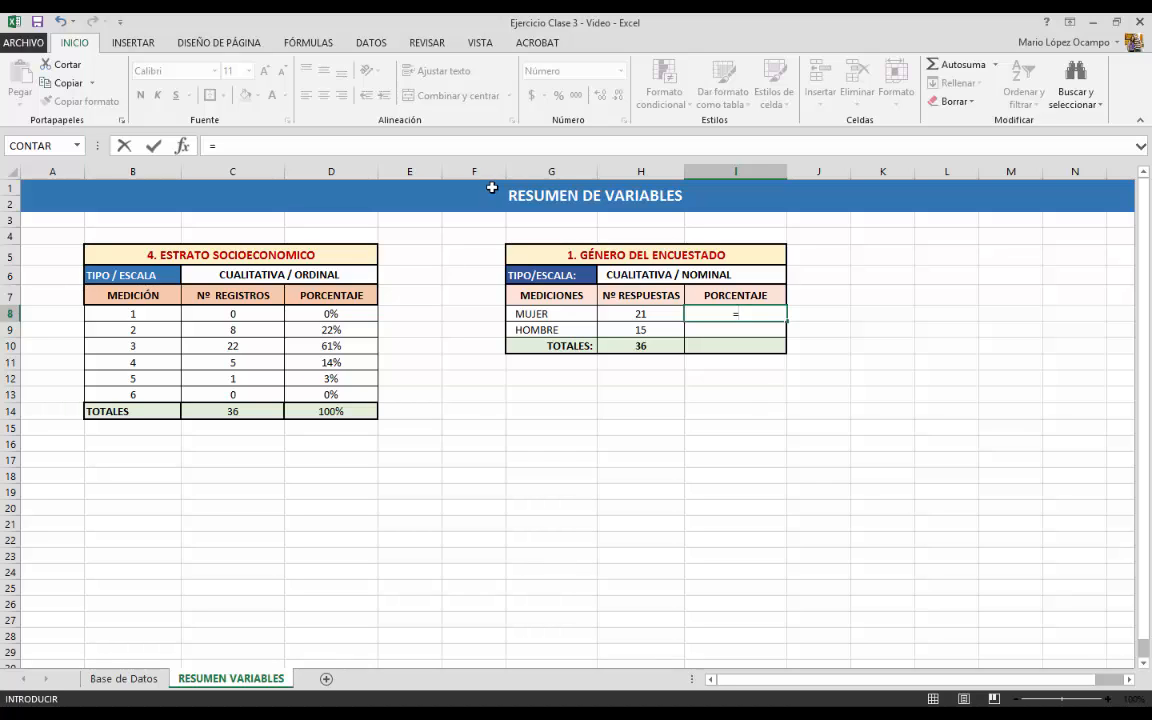
left_click(649, 313)
type("/")
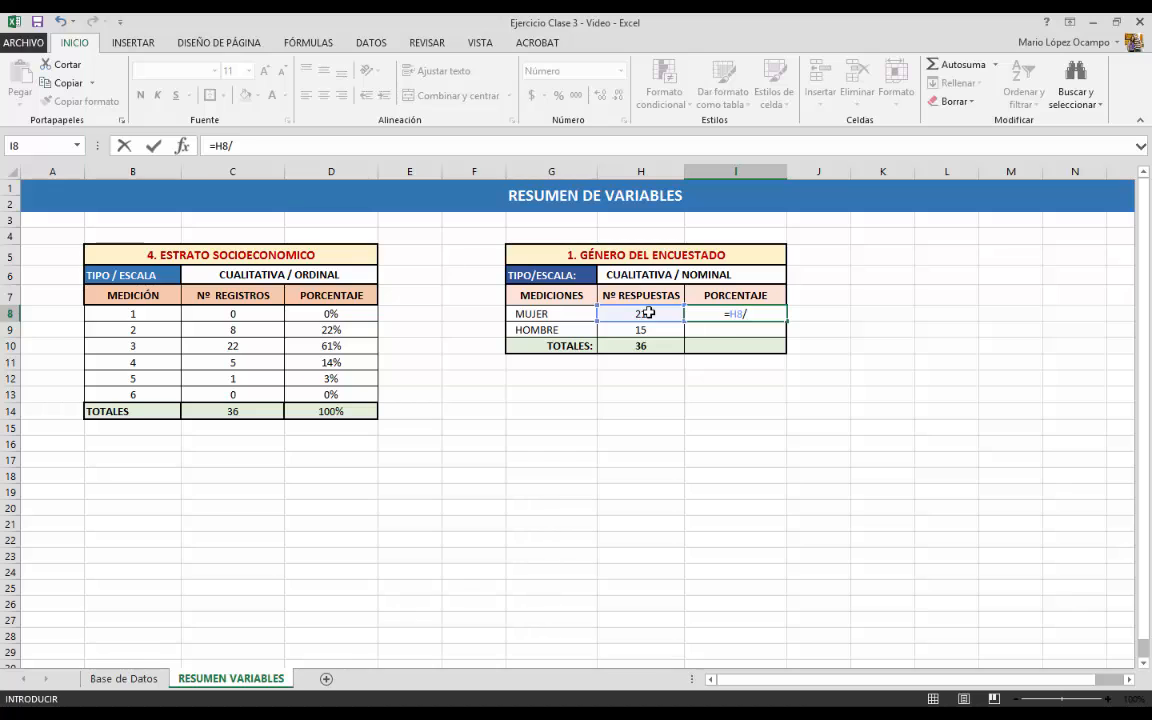
type("36")
key("Return")
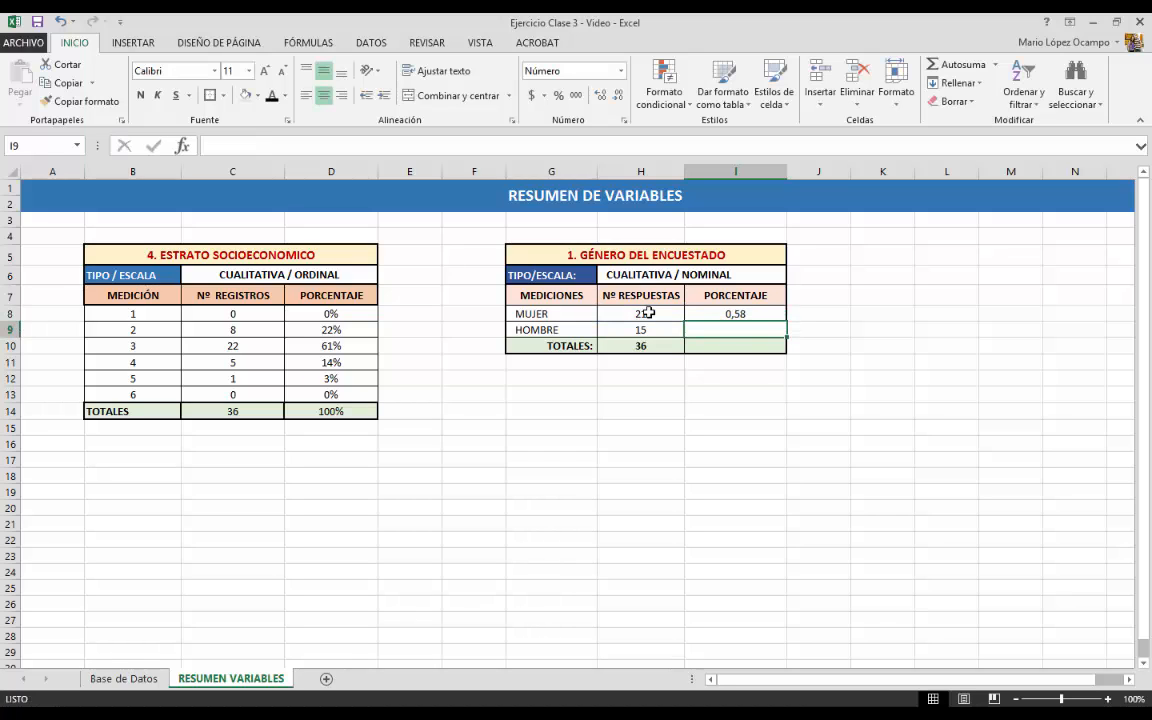
Step: Copy the I8 formula down to I9 and format both PORCENTAJE cells as percentages
left_click(745, 316)
left_click_drag(781, 321, 786, 340)
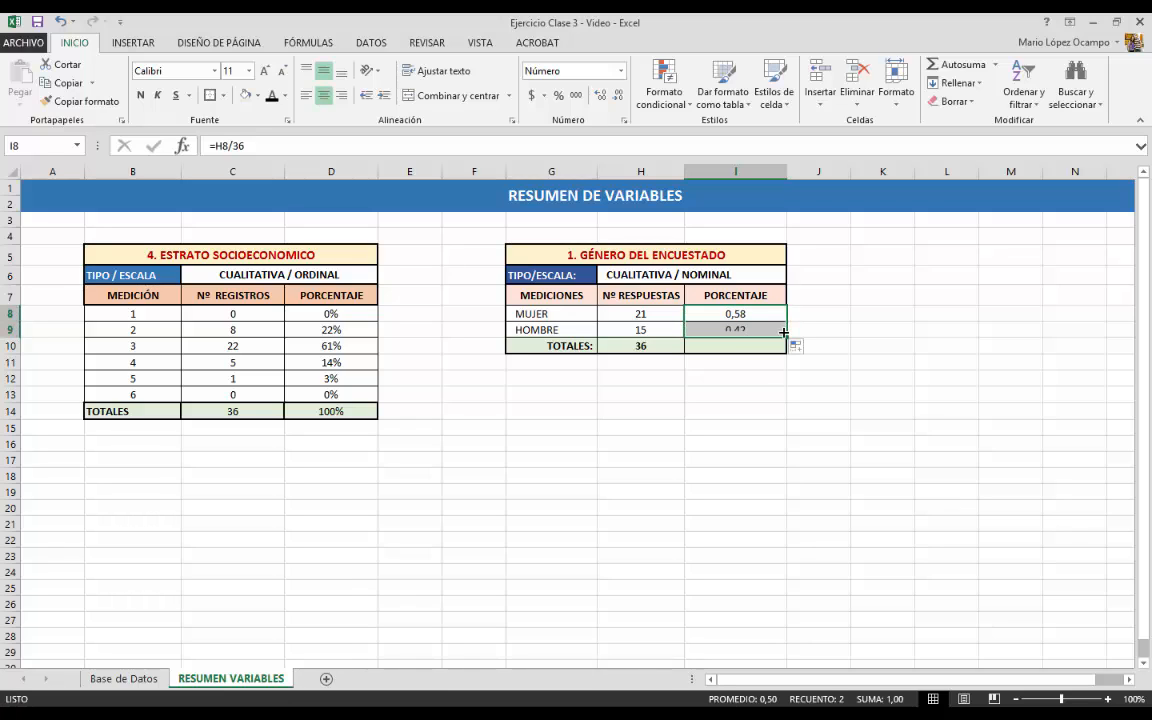
left_click(730, 330)
left_click(243, 147)
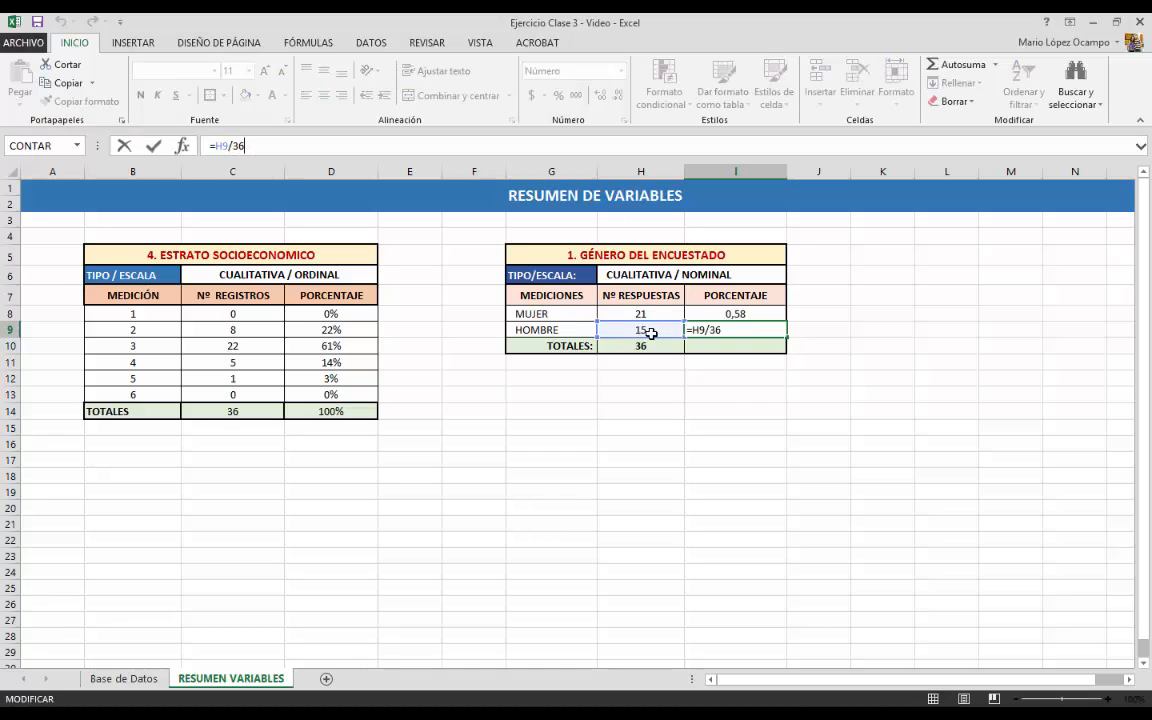
left_click(731, 332)
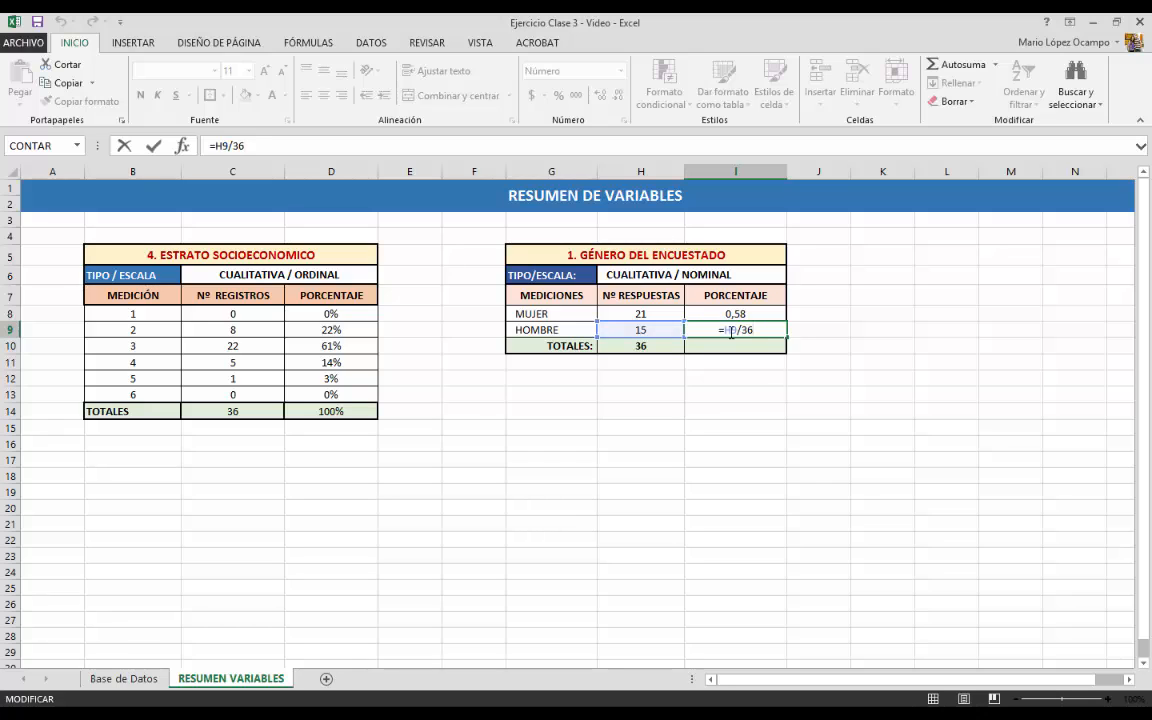
key("Return")
left_click(748, 392)
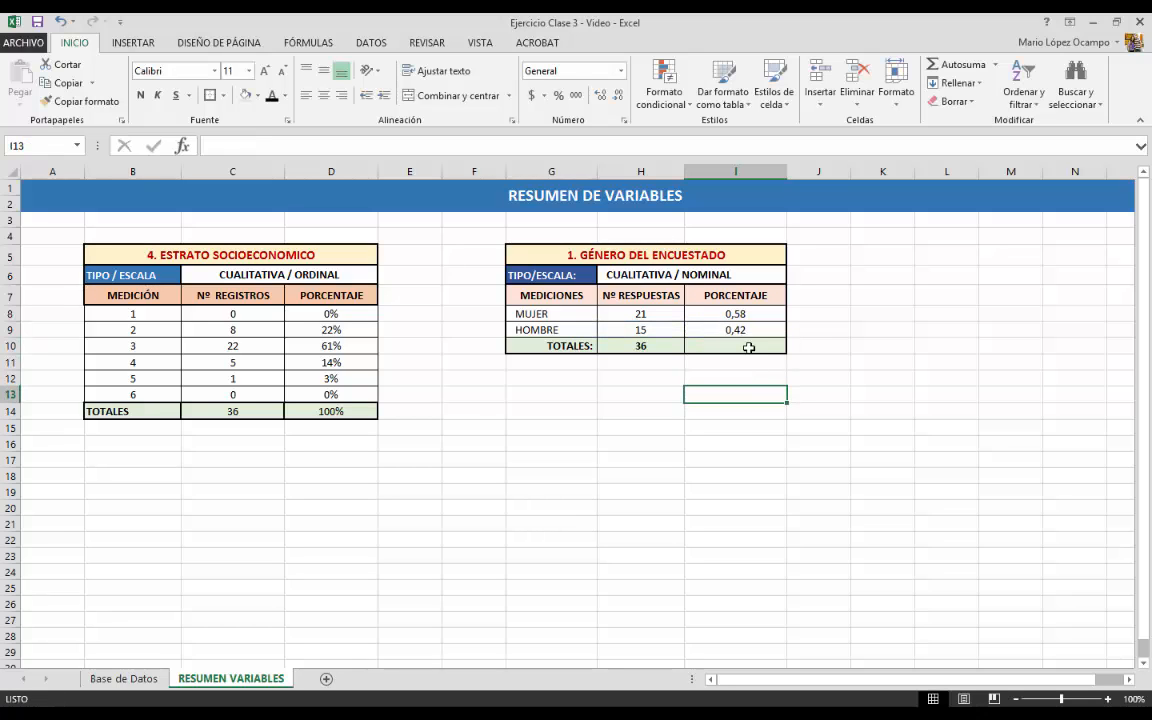
left_click_drag(740, 312, 745, 332)
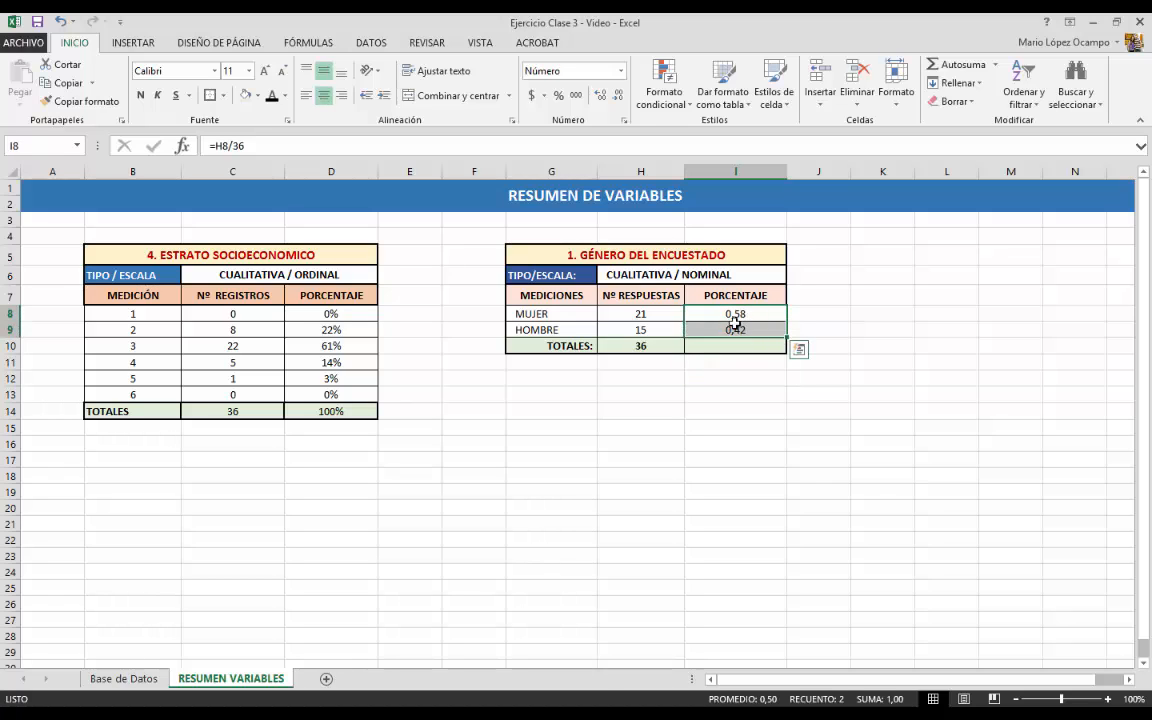
left_click(558, 97)
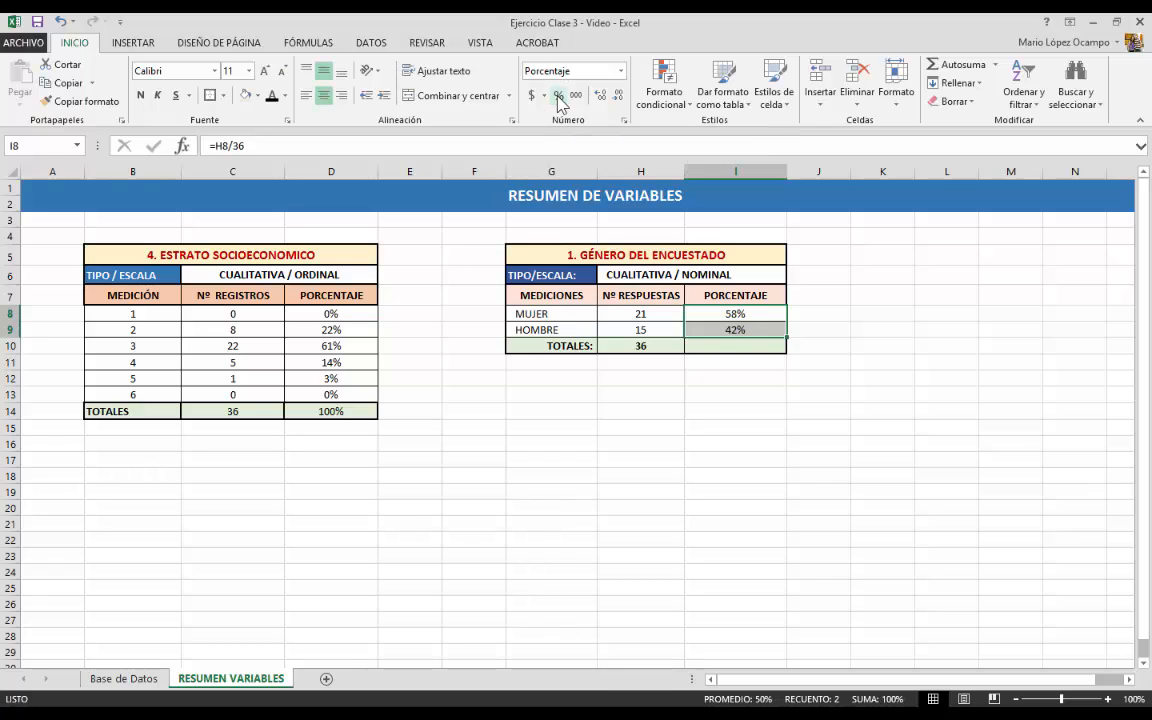
Step: Total the percentages I8:I9 in I10 with SUMA and center the result vertically and horizontally
left_click(753, 348)
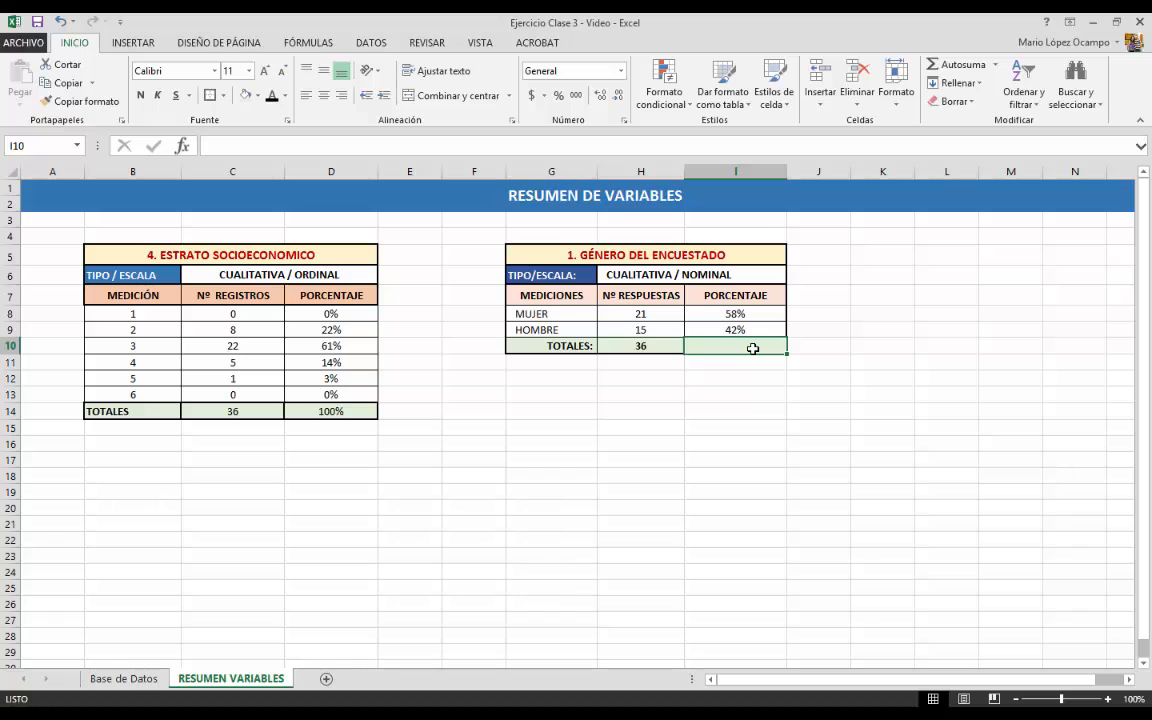
left_click(937, 66)
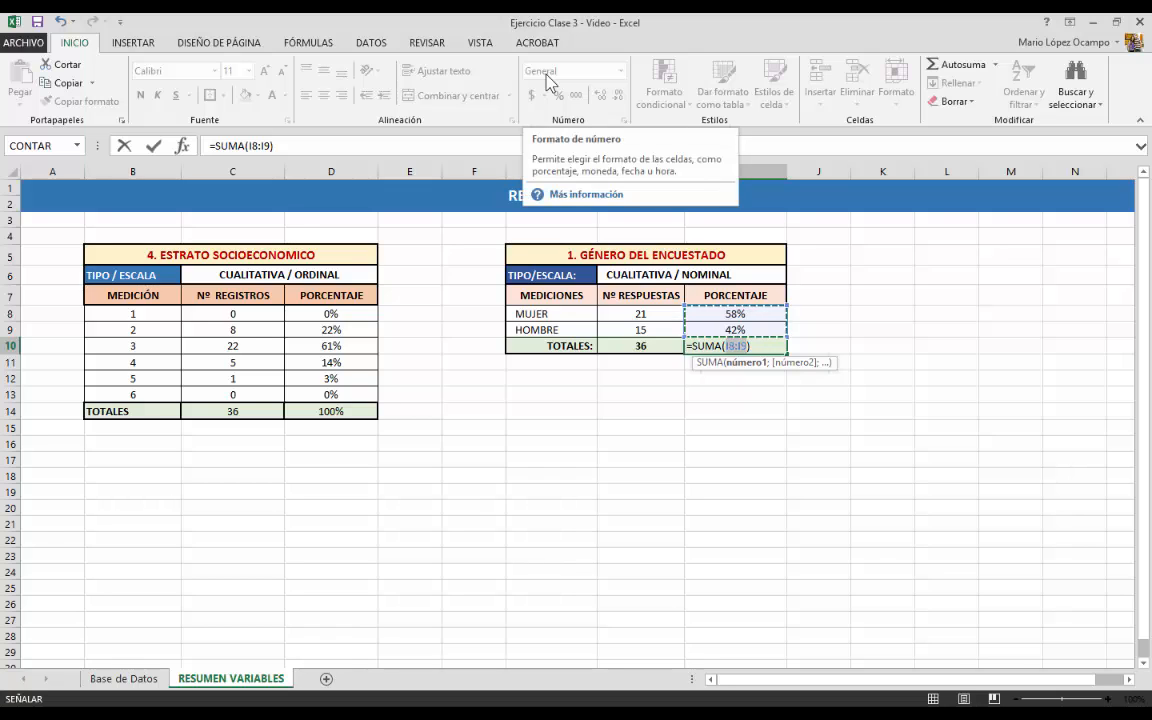
key("Return")
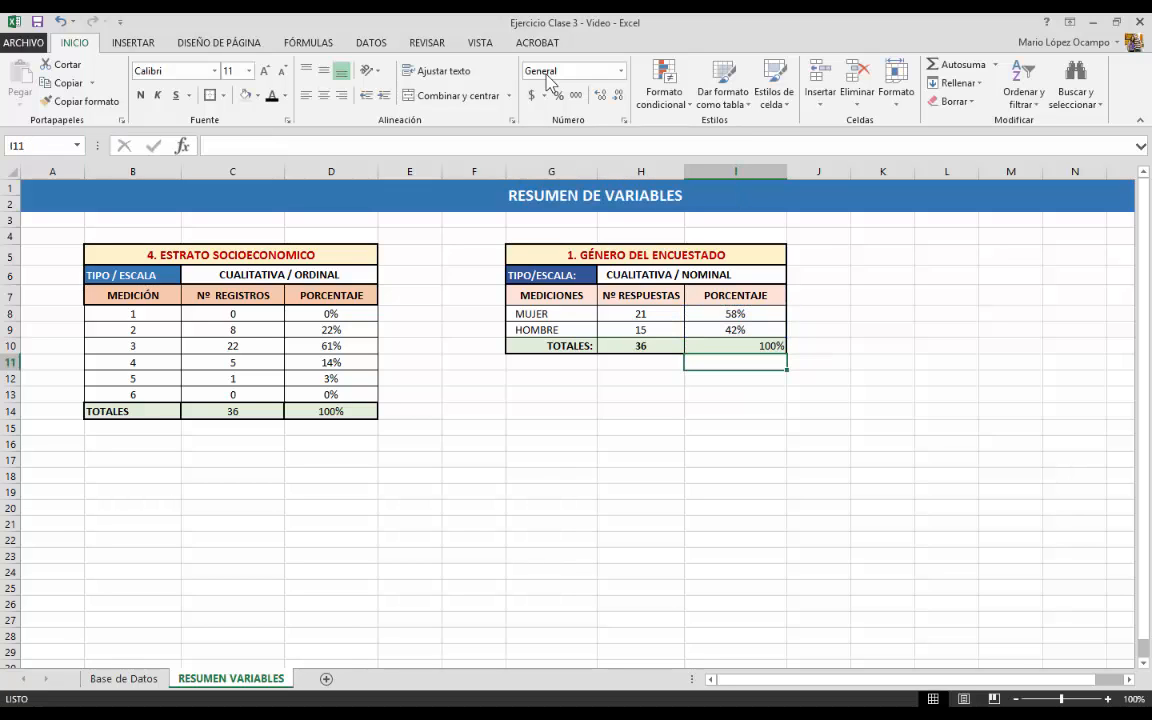
left_click(744, 345)
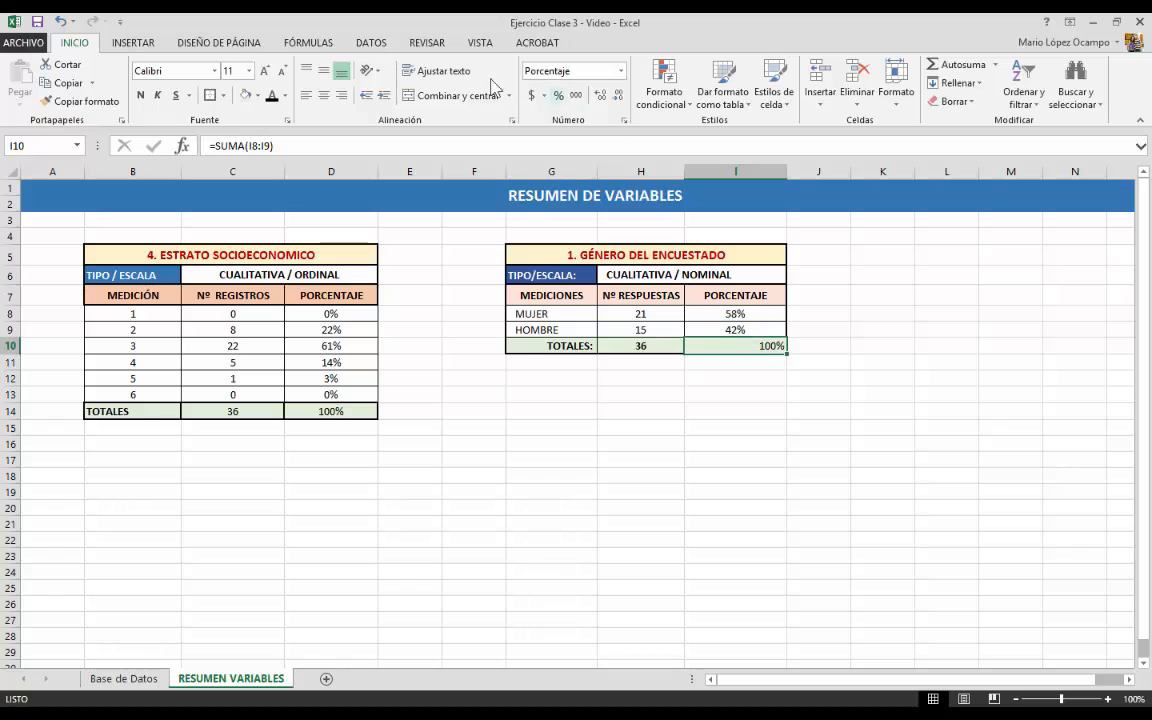
left_click(323, 70)
left_click(323, 95)
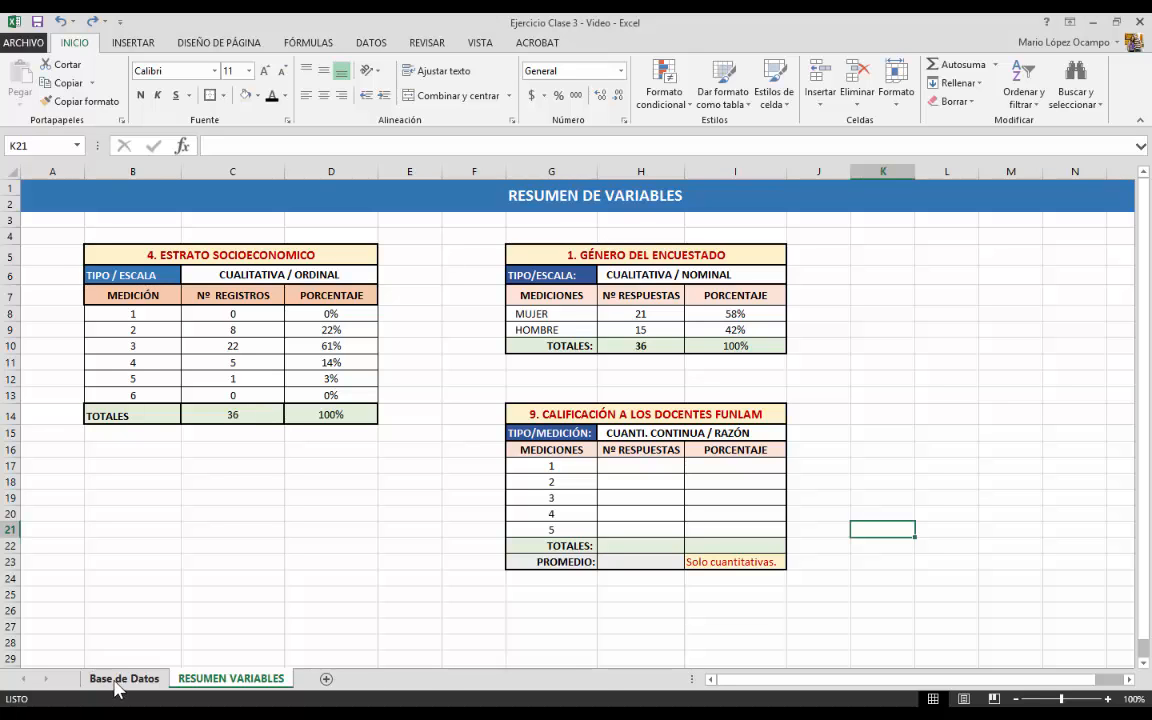
Step: Review the 9. Calificación Docentes FUNLAM column on Base de Datos and the 1 to 5 measurements of its RESUMEN VARIABLES table
left_click(118, 680)
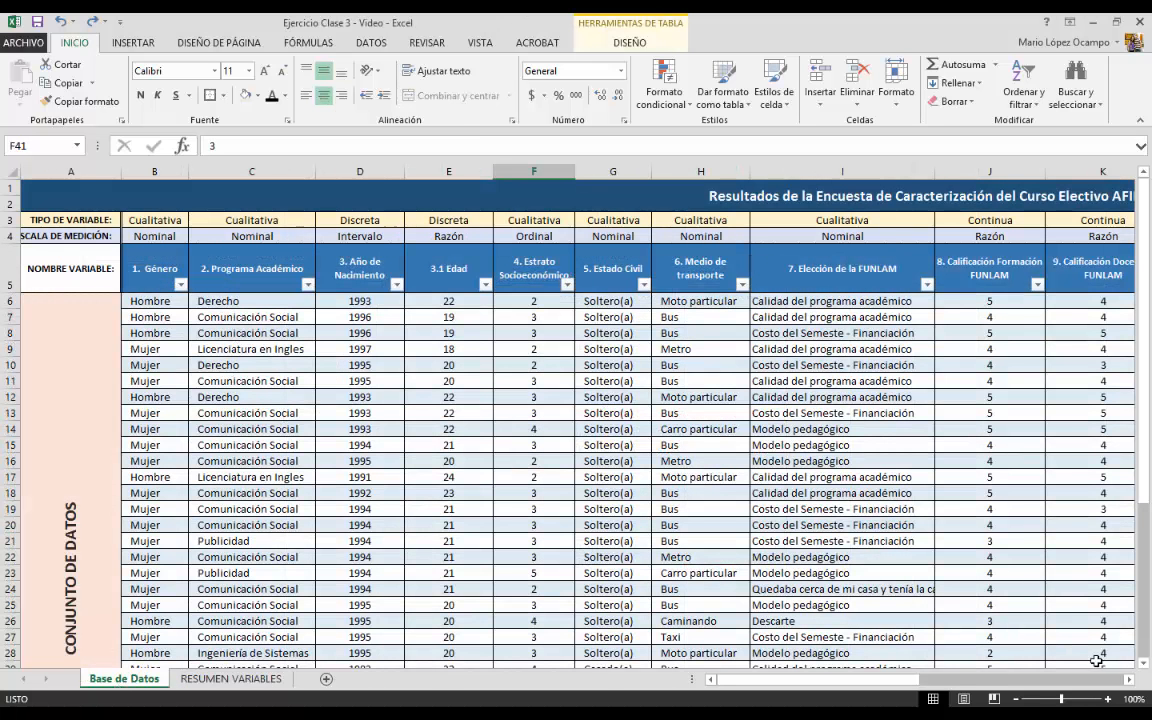
scroll(1020, 618, "right", 2)
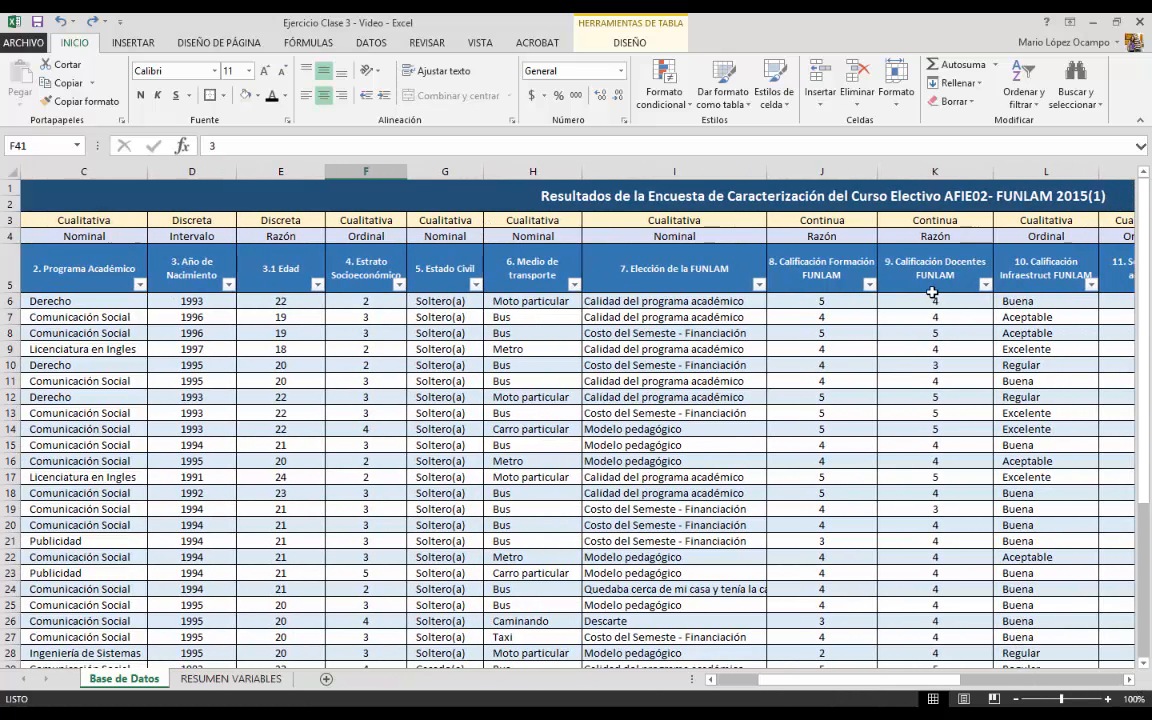
left_click_drag(932, 300, 928, 468)
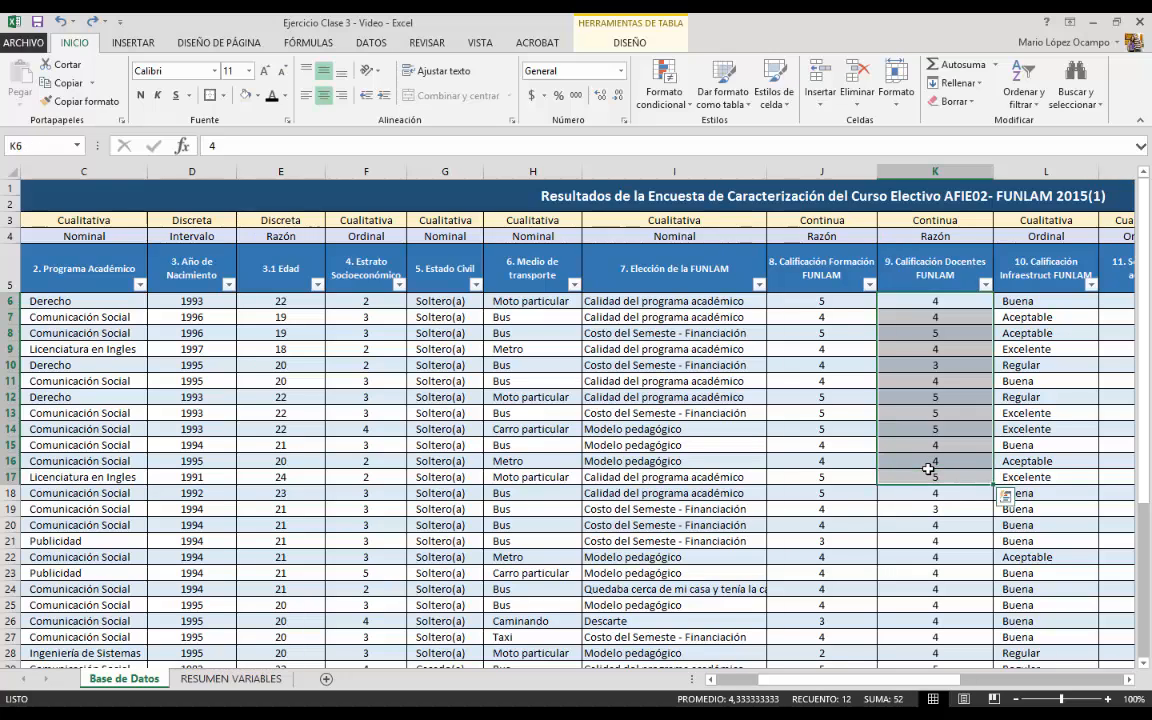
scroll(928, 440, "down", 4)
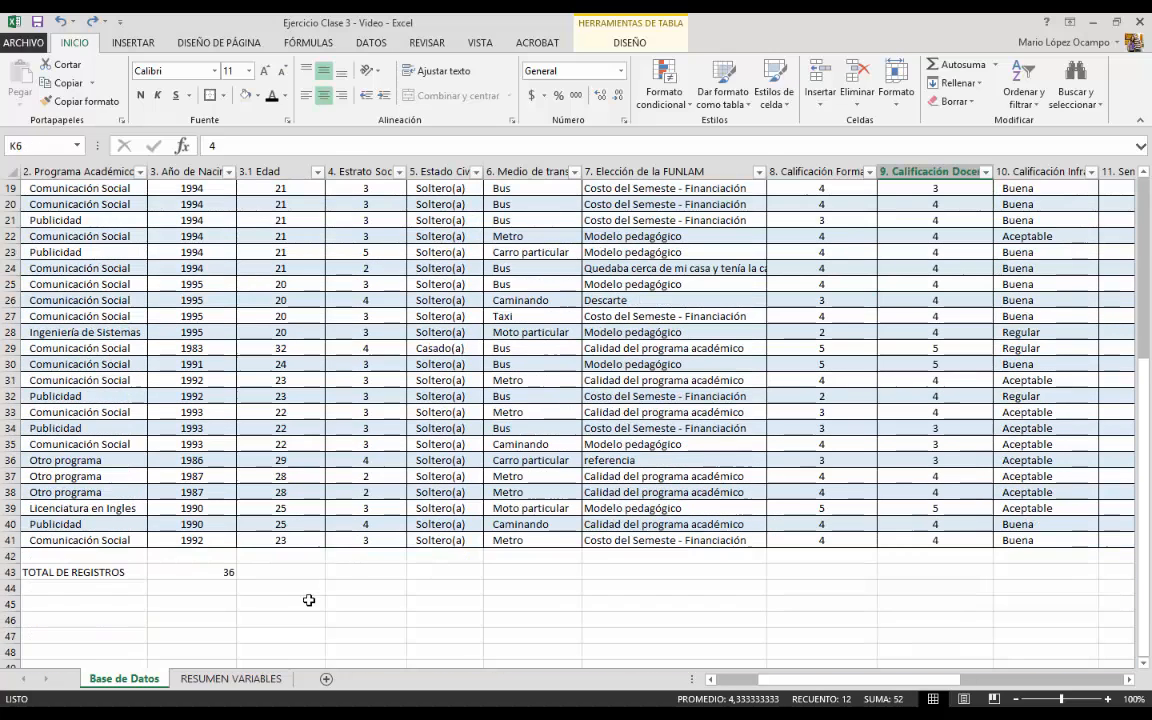
scroll(920, 481, "up", 6)
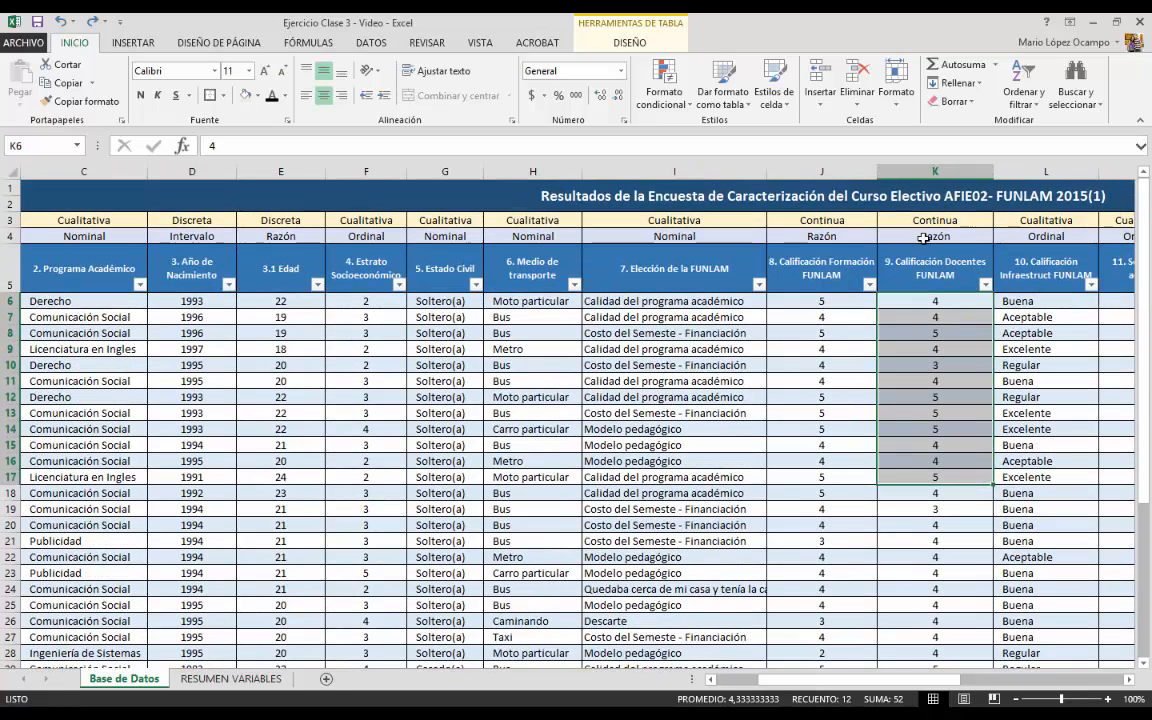
left_click(231, 679)
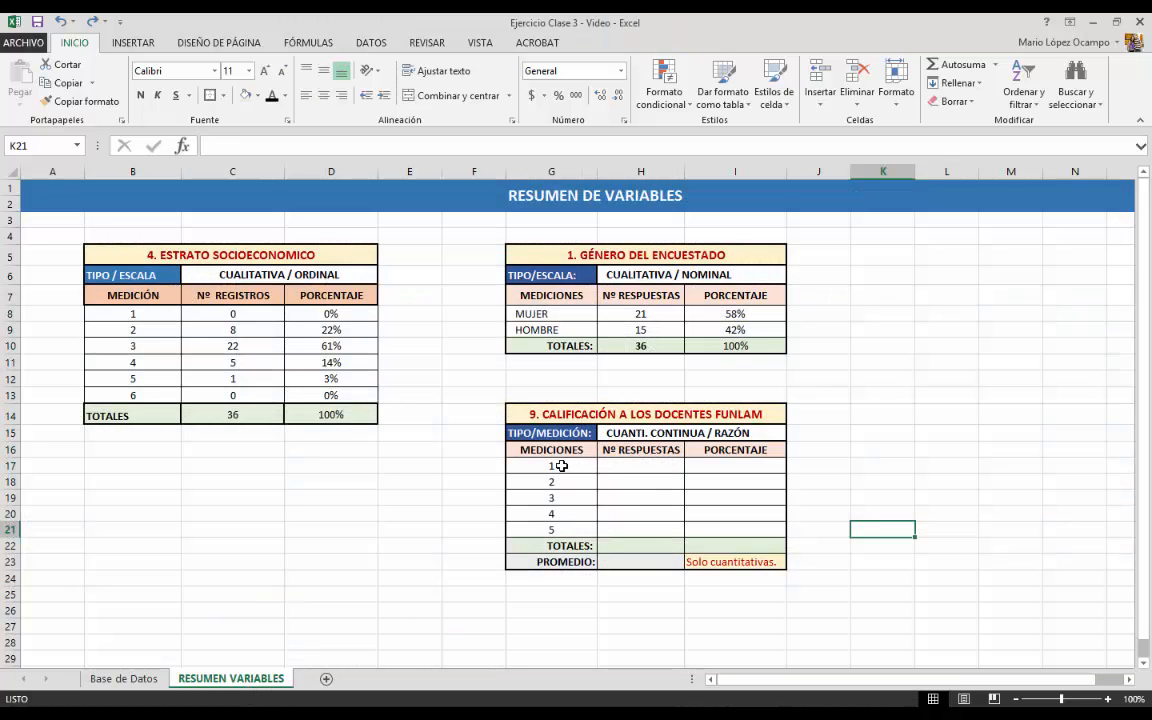
left_click_drag(562, 466, 557, 529)
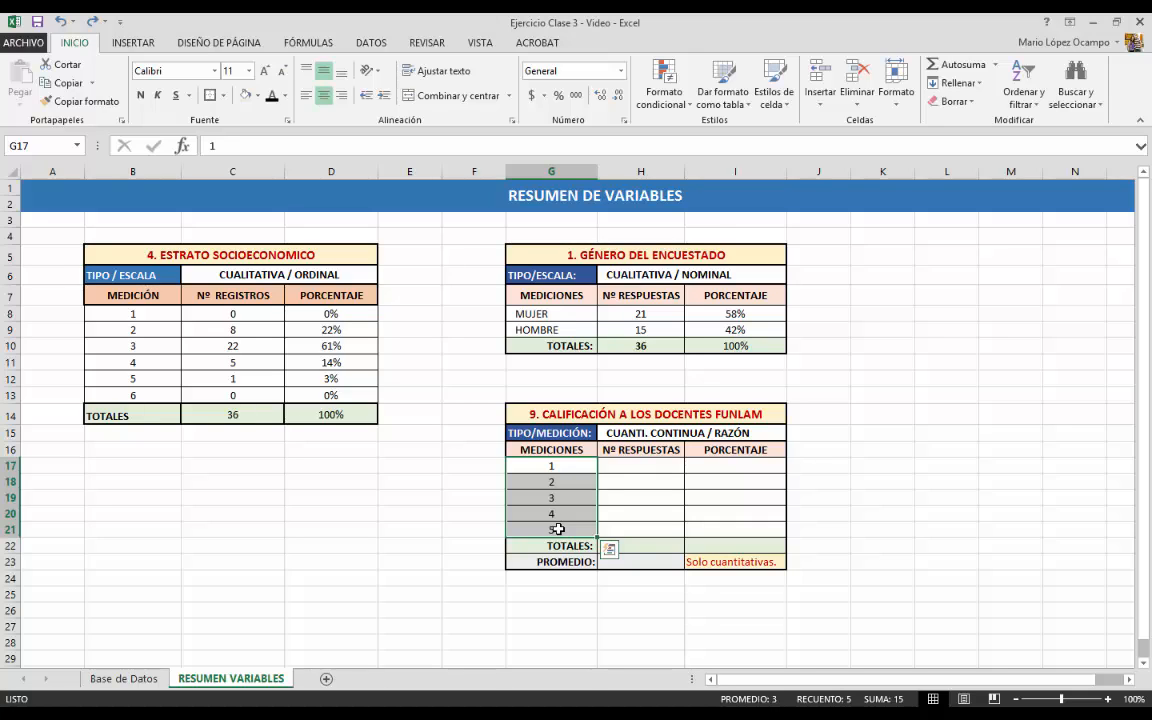
Step: Begin a CONTAR.SI formula in H17 with the range encuesta[9. Calificación Docentes FUNLAM]
left_click(625, 466)
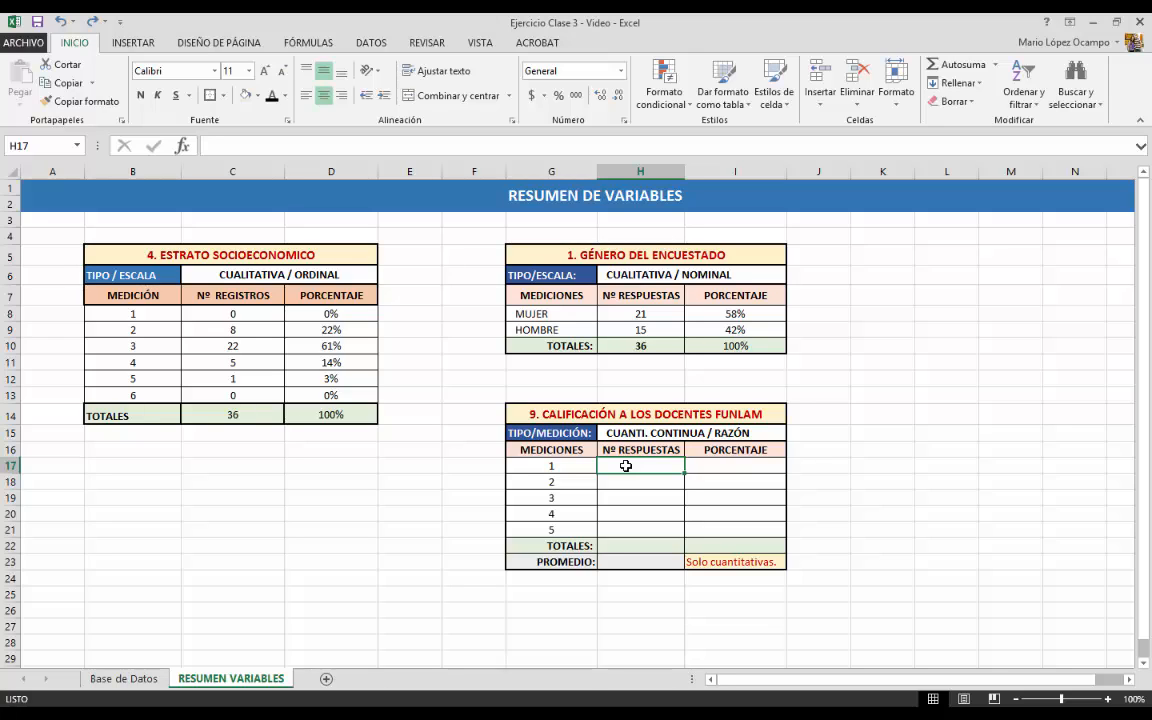
left_click(211, 147)
type("=")
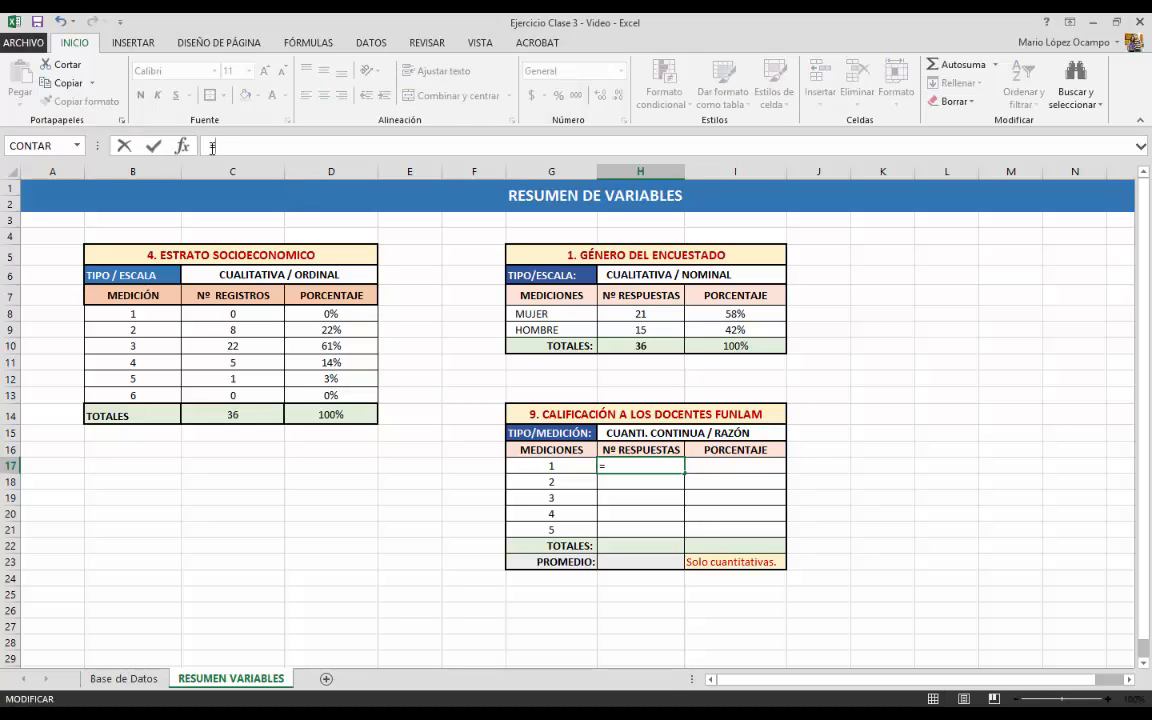
type("con")
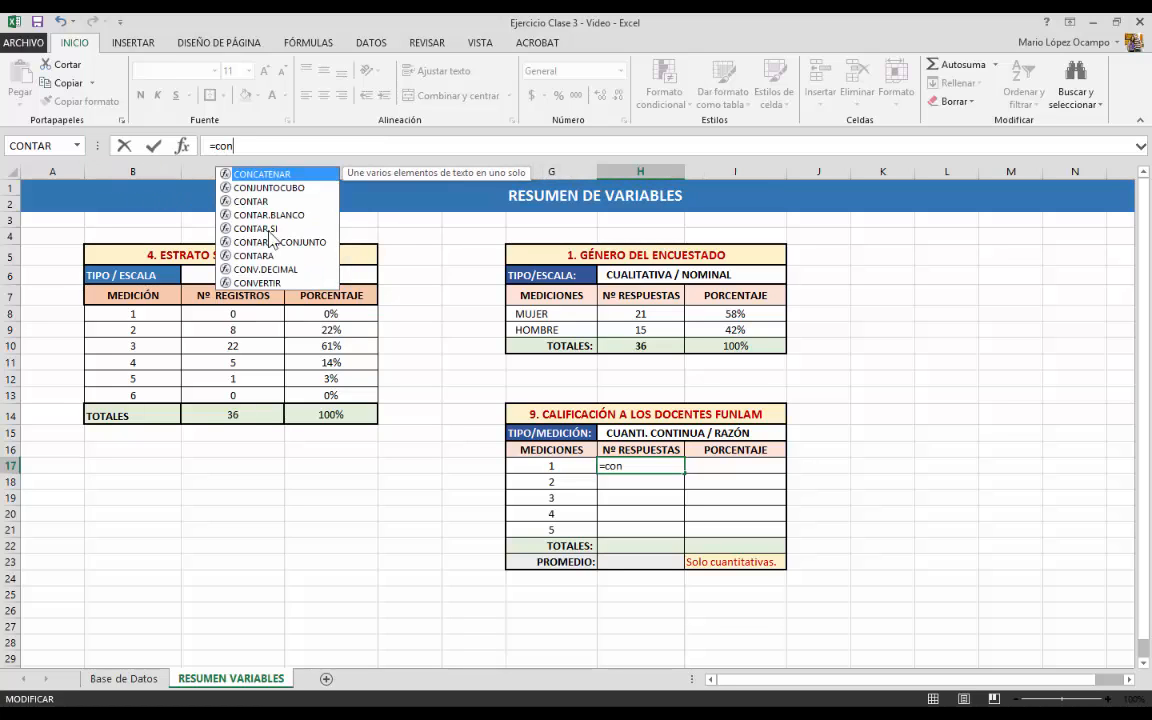
double_click(270, 228)
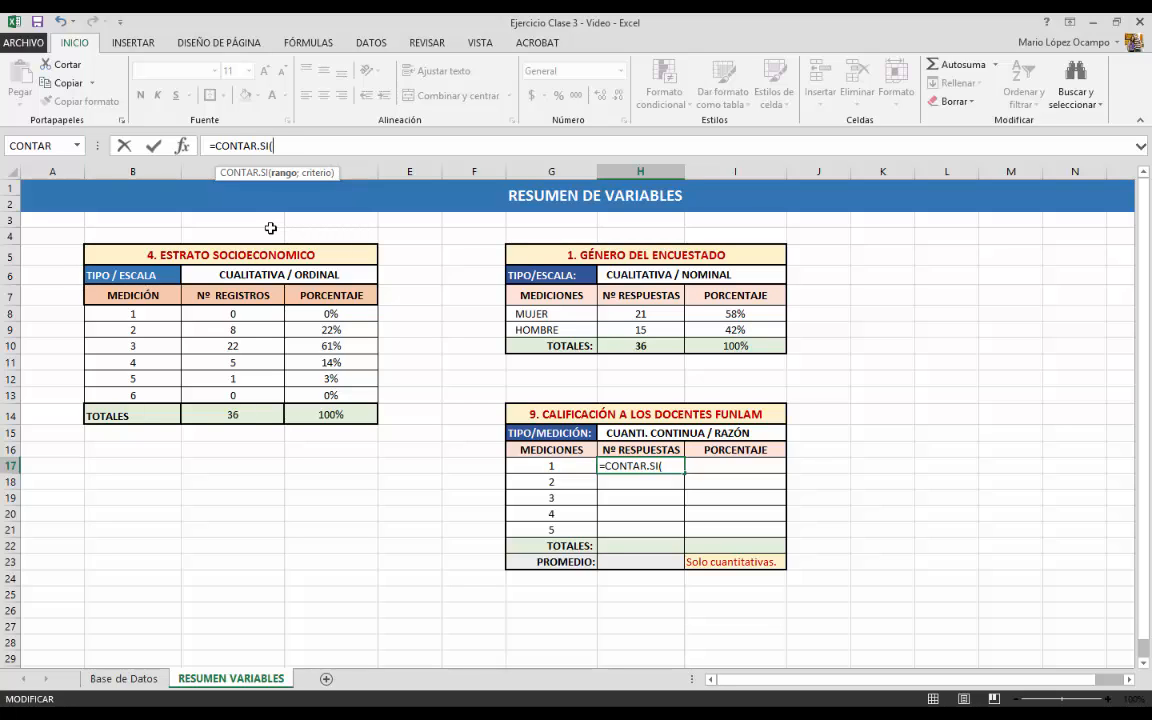
type("enc")
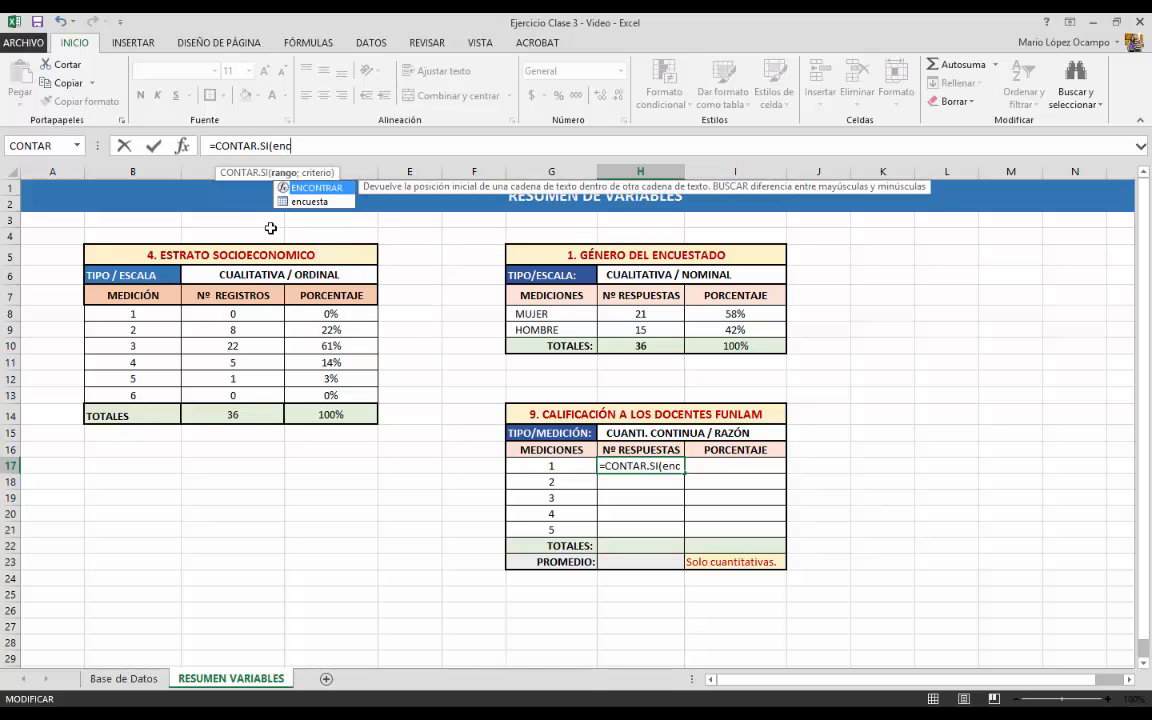
double_click(309, 201)
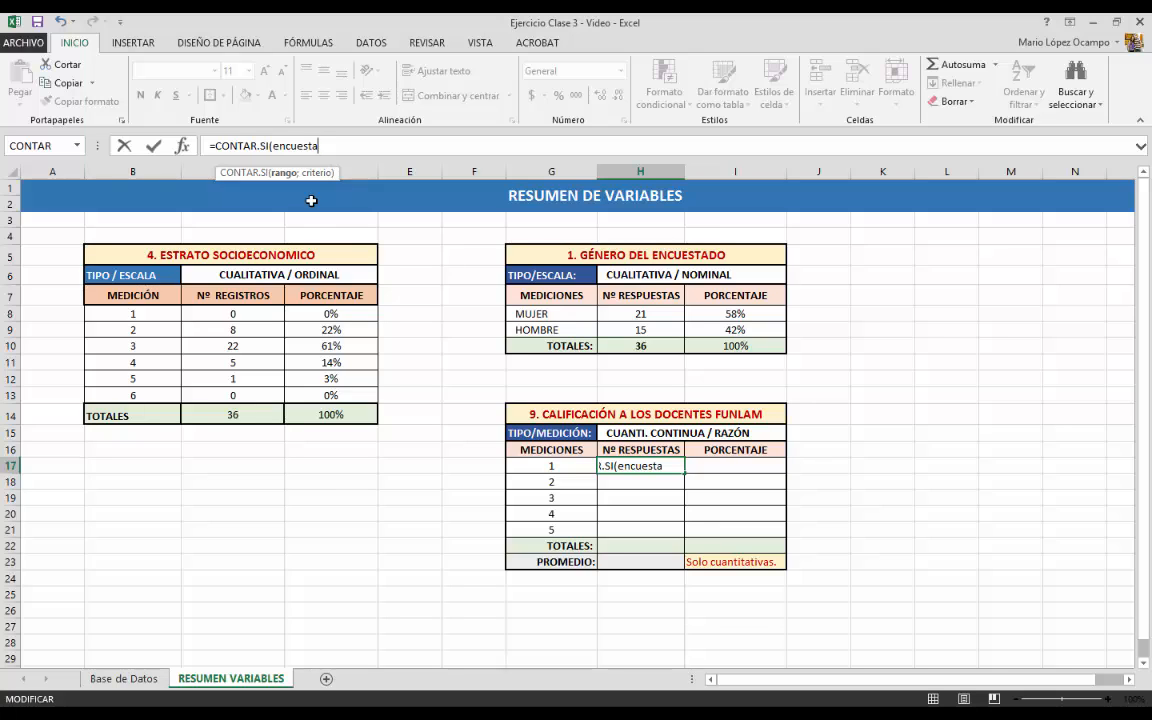
type("[")
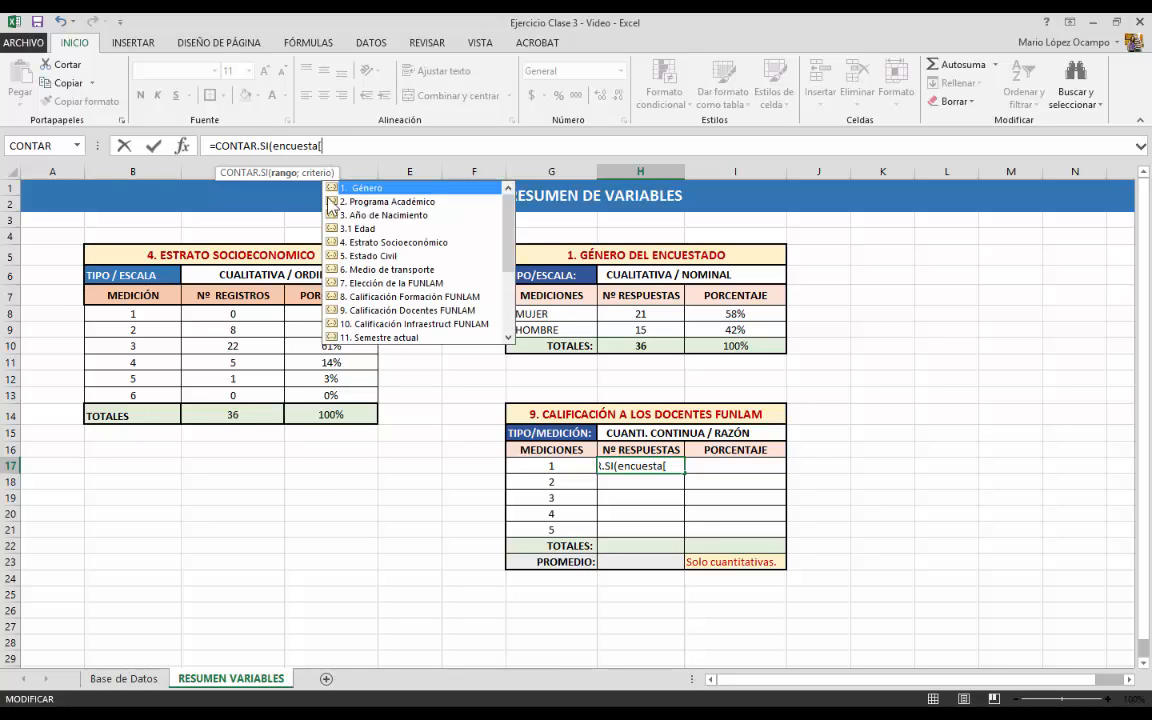
scroll(510, 268, "down", 1)
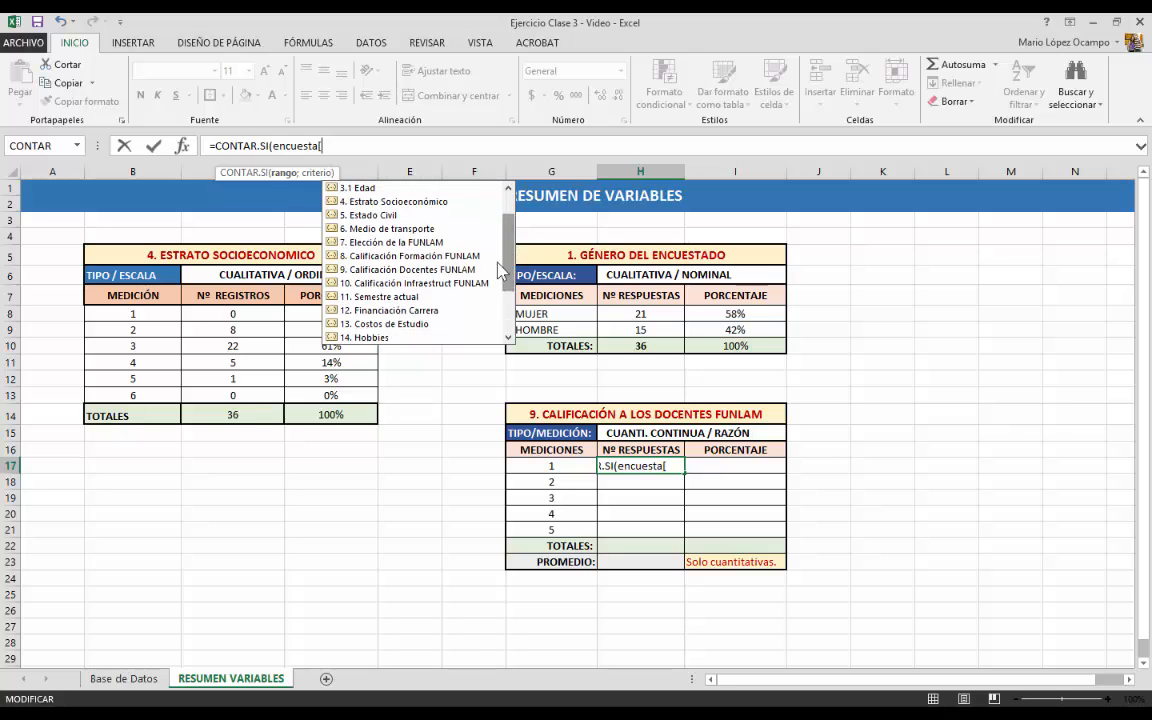
double_click(421, 269)
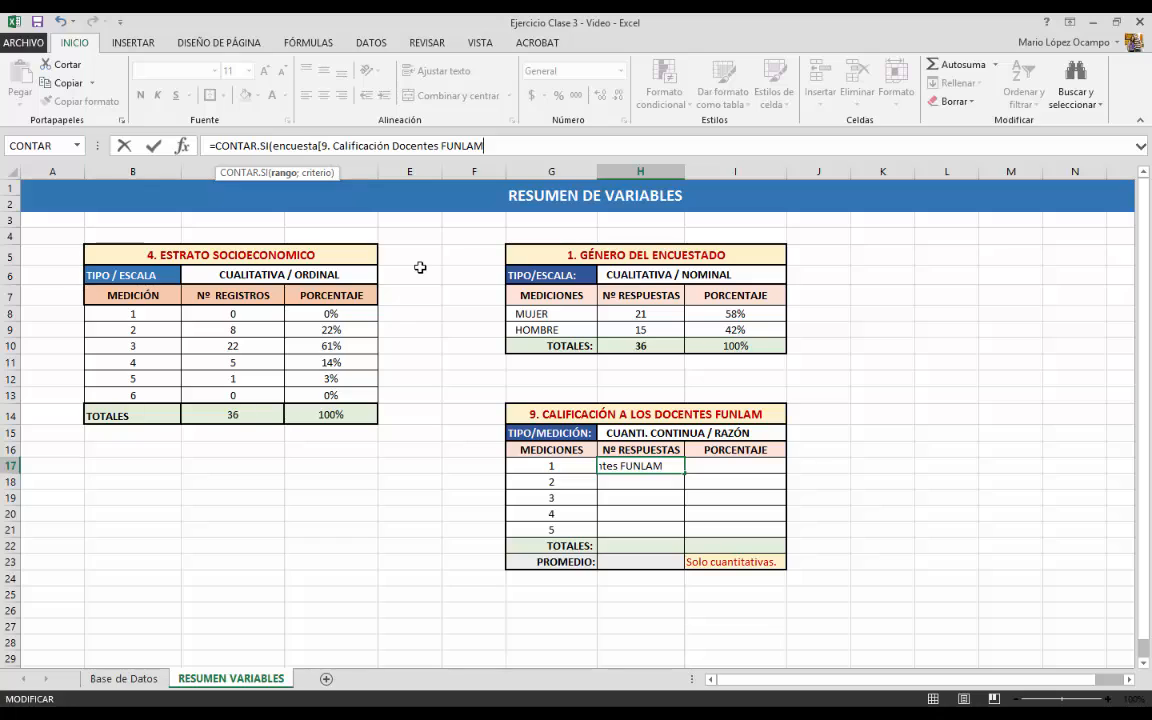
type("]")
key("BackSpace")
type("]")
Step: Complete the H17 CONTAR.SI formula with measurement cell G17 as its criterion
type(";")
left_click(554, 469)
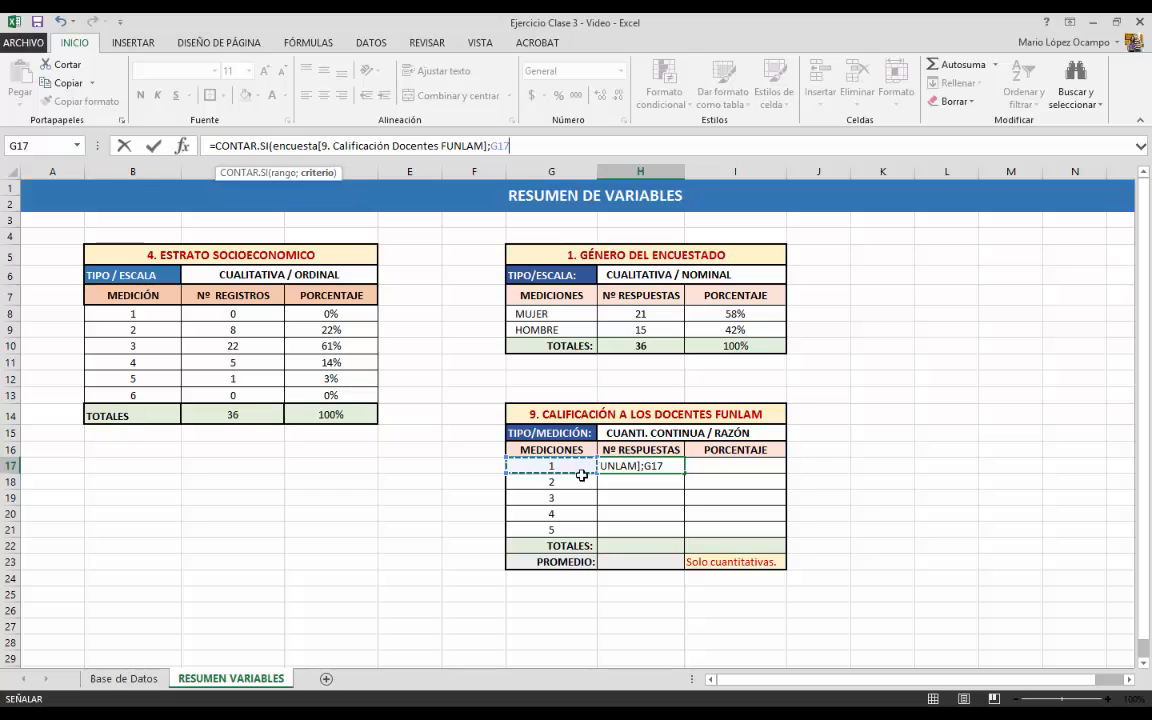
type(")")
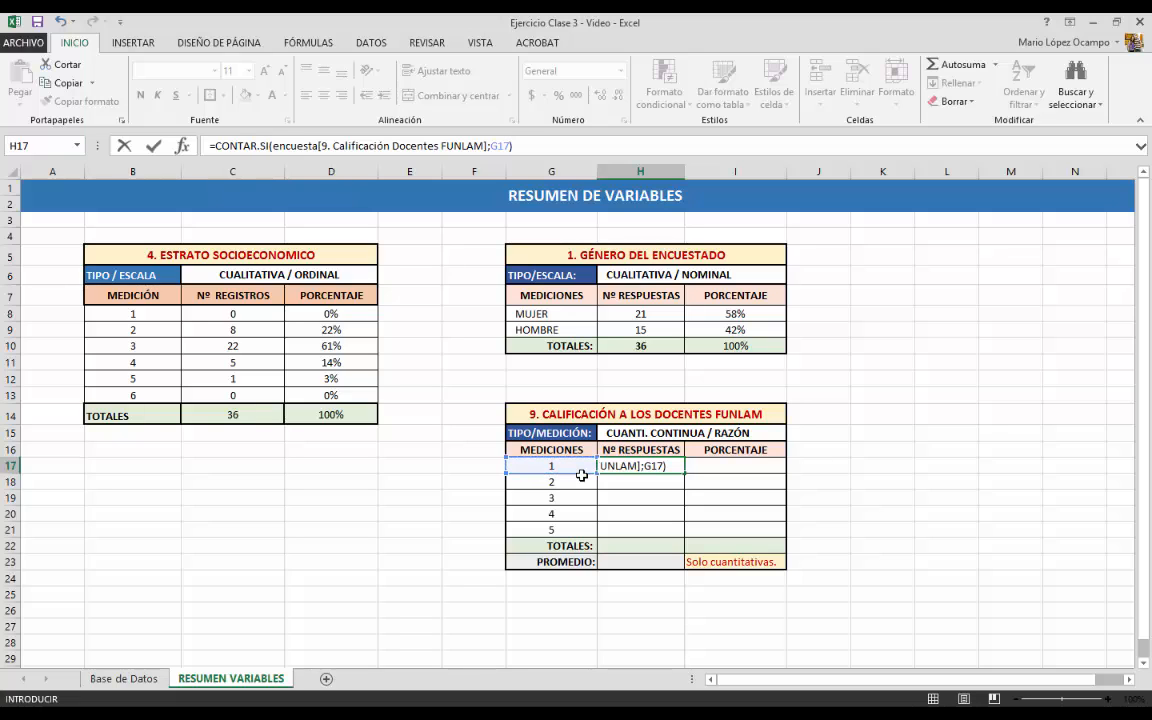
key("Return")
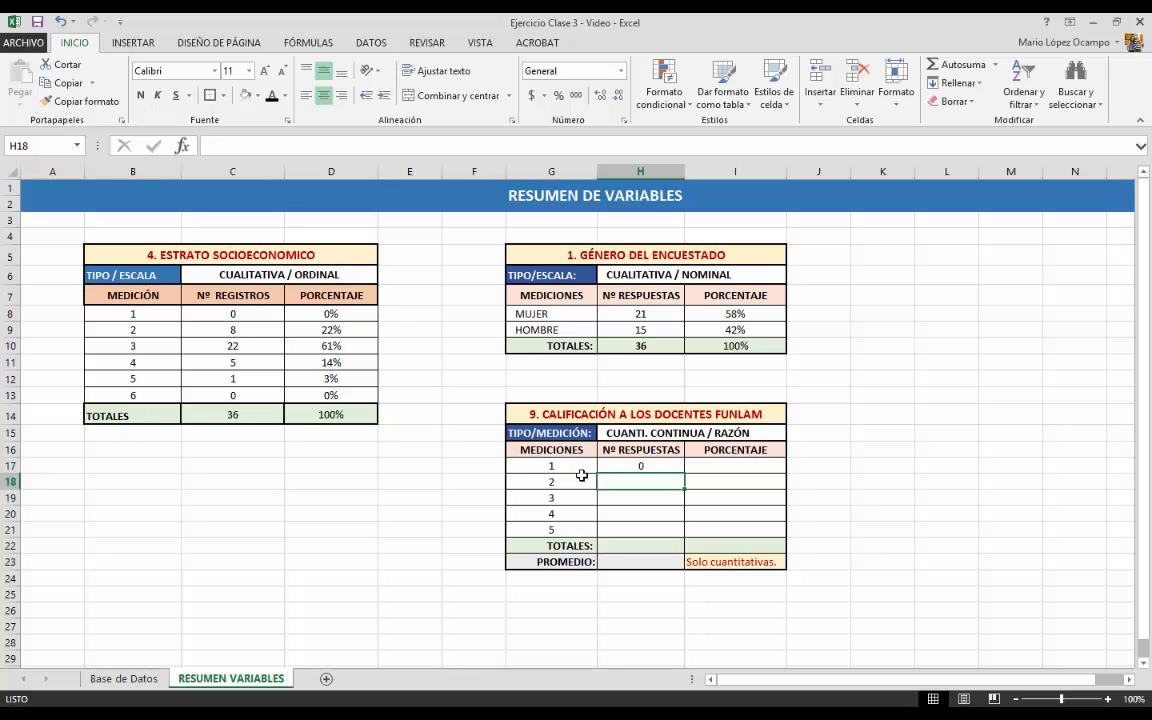
Step: Copy the H17 formula down to H21 and total the counts H17:H21 in H22 with SUMA
left_click(612, 466)
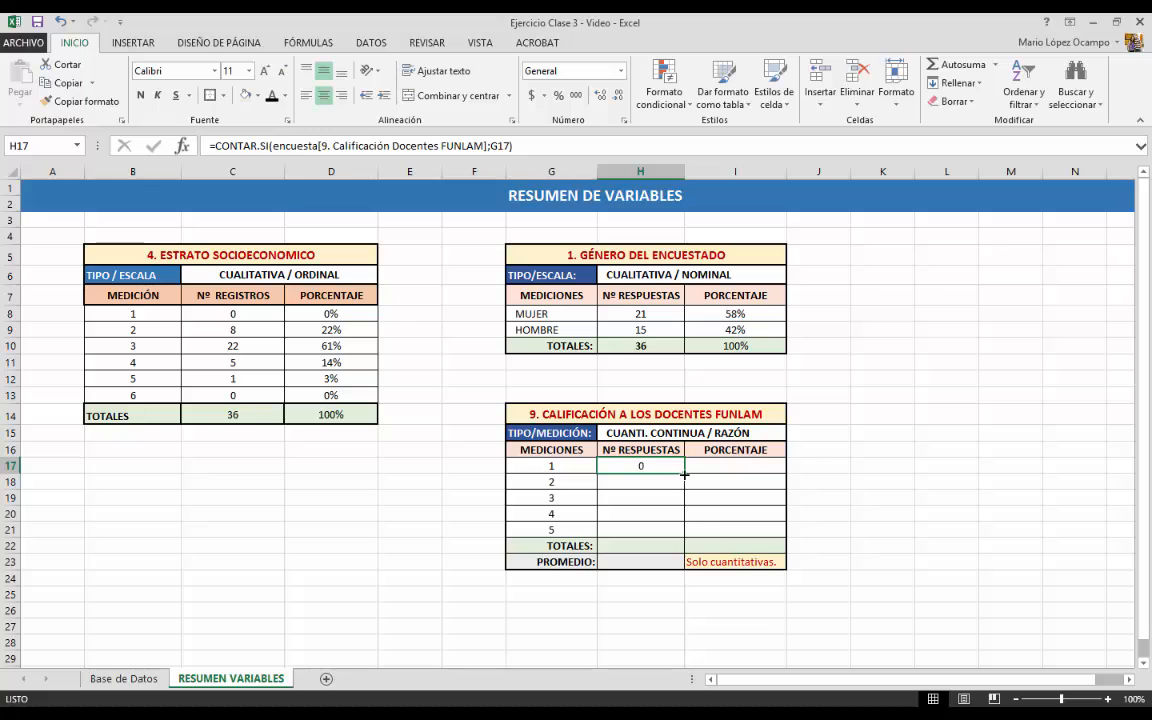
left_click_drag(684, 476, 685, 533)
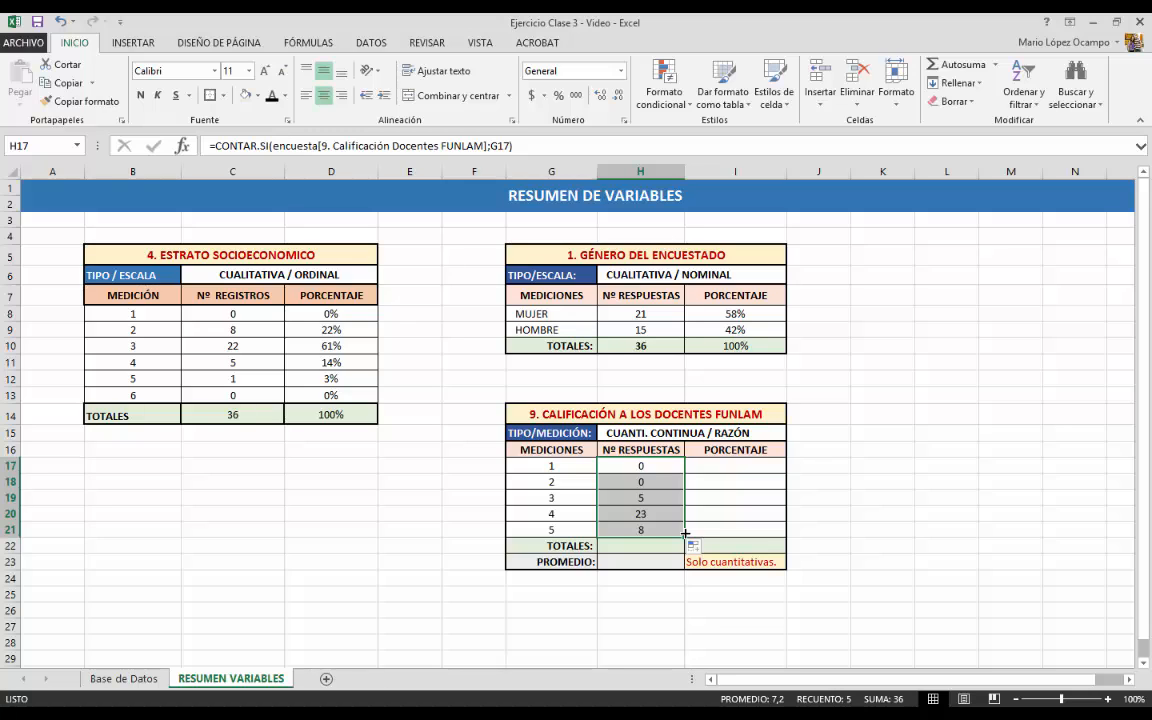
left_click(640, 500)
left_click(644, 514)
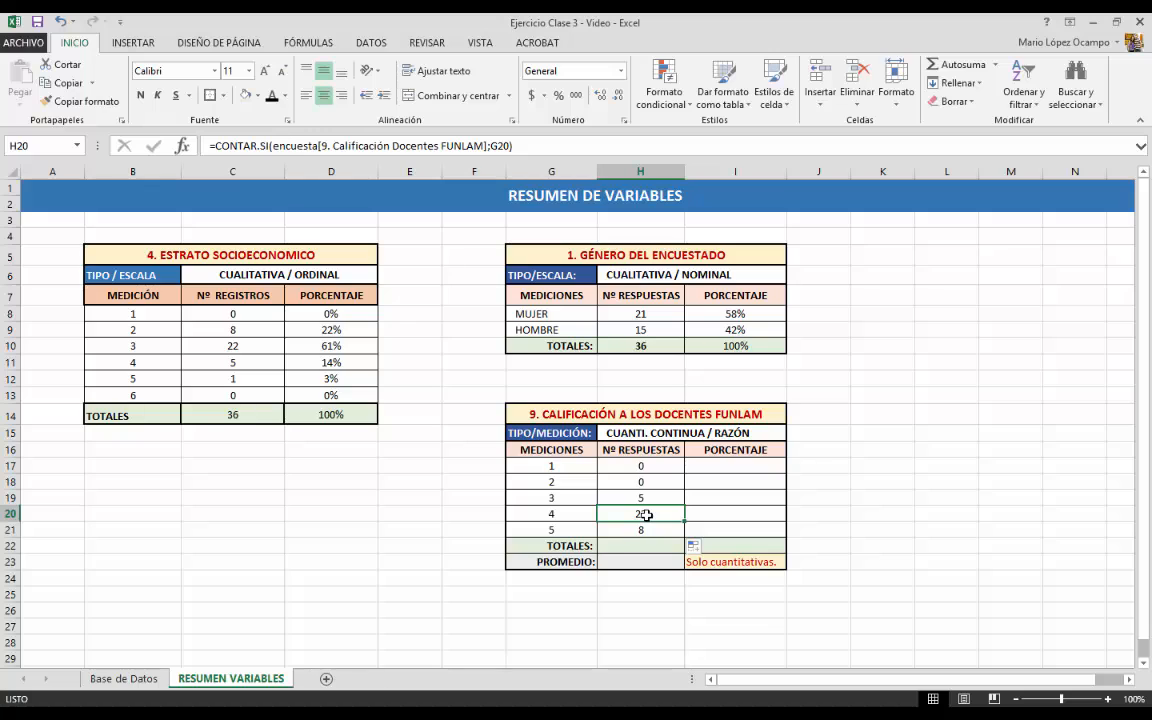
left_click(640, 545)
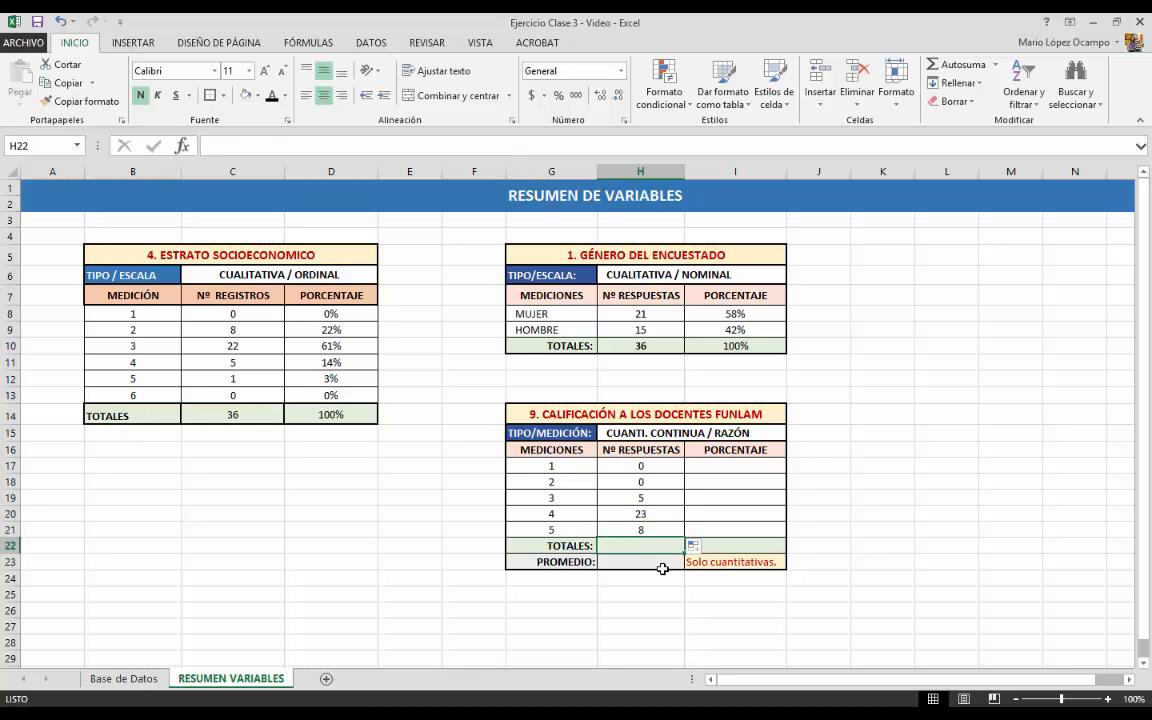
left_click(955, 66)
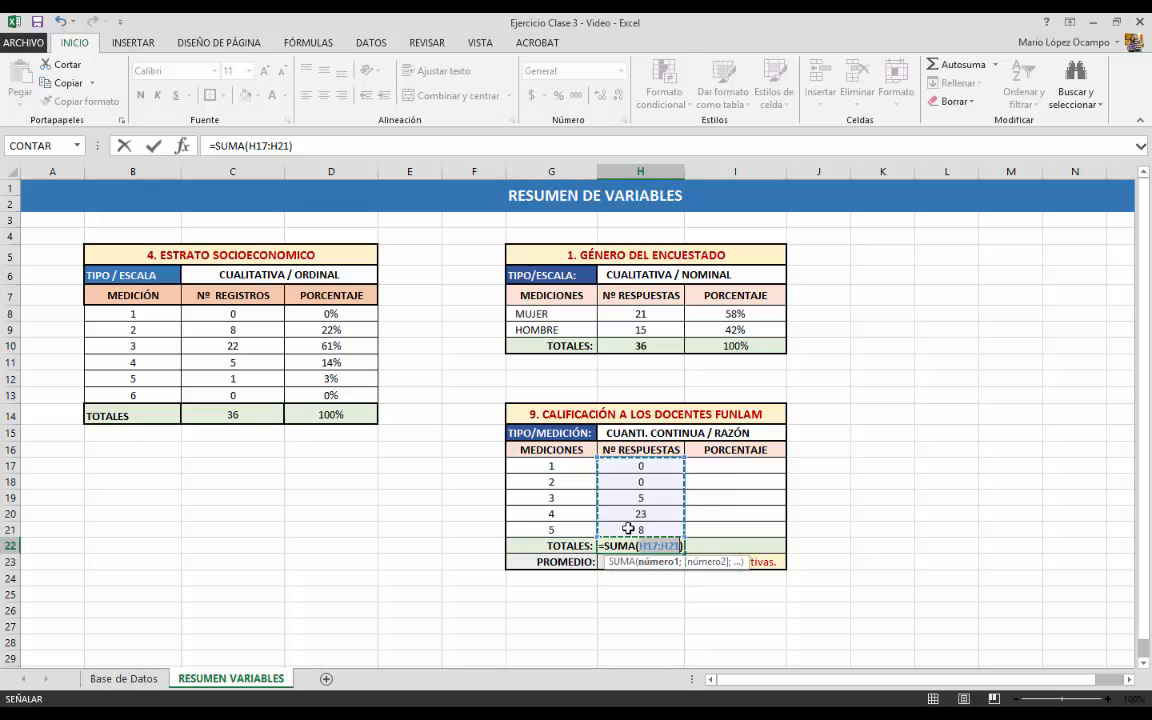
key("Return")
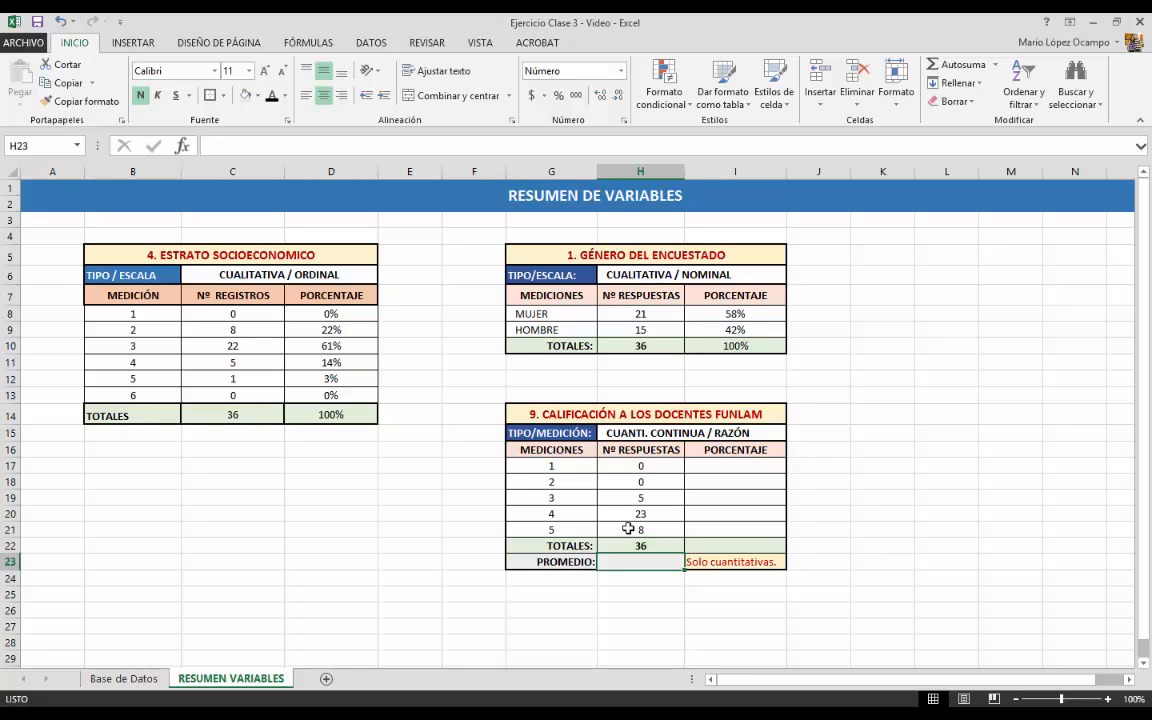
Step: Calculate the percentage for measurement 1 of the teacher rating table in I17 with the formula =H17/36
left_click(712, 465)
left_click_drag(716, 465, 722, 530)
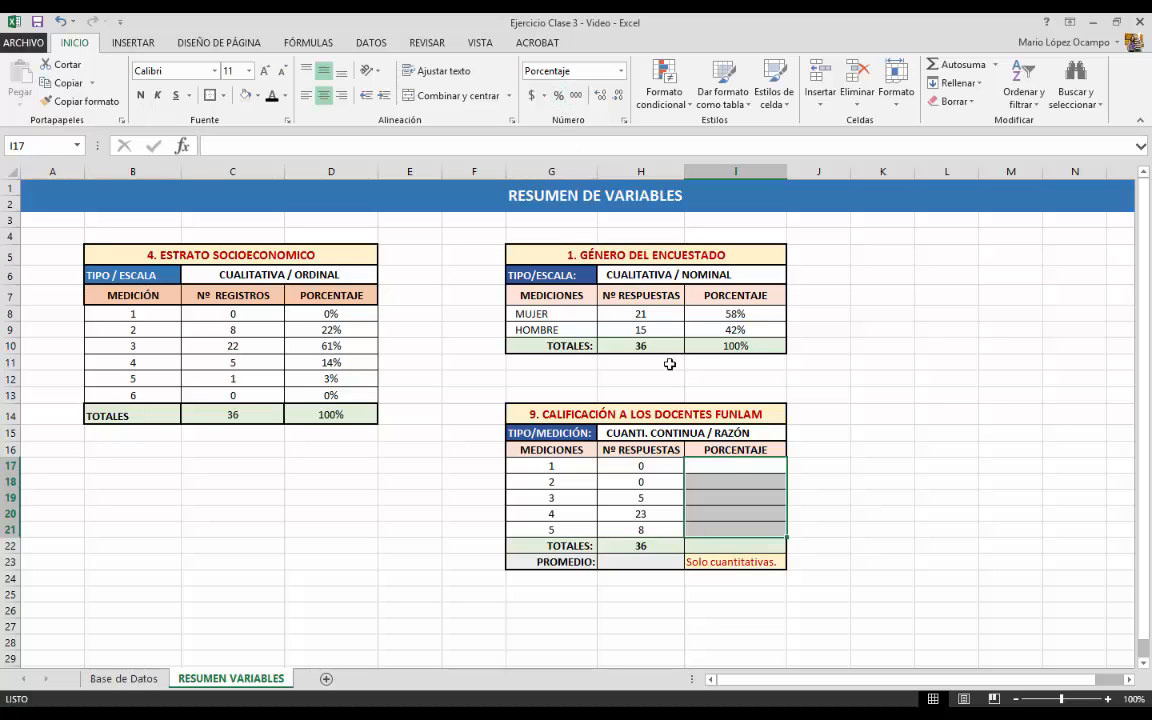
left_click(722, 465)
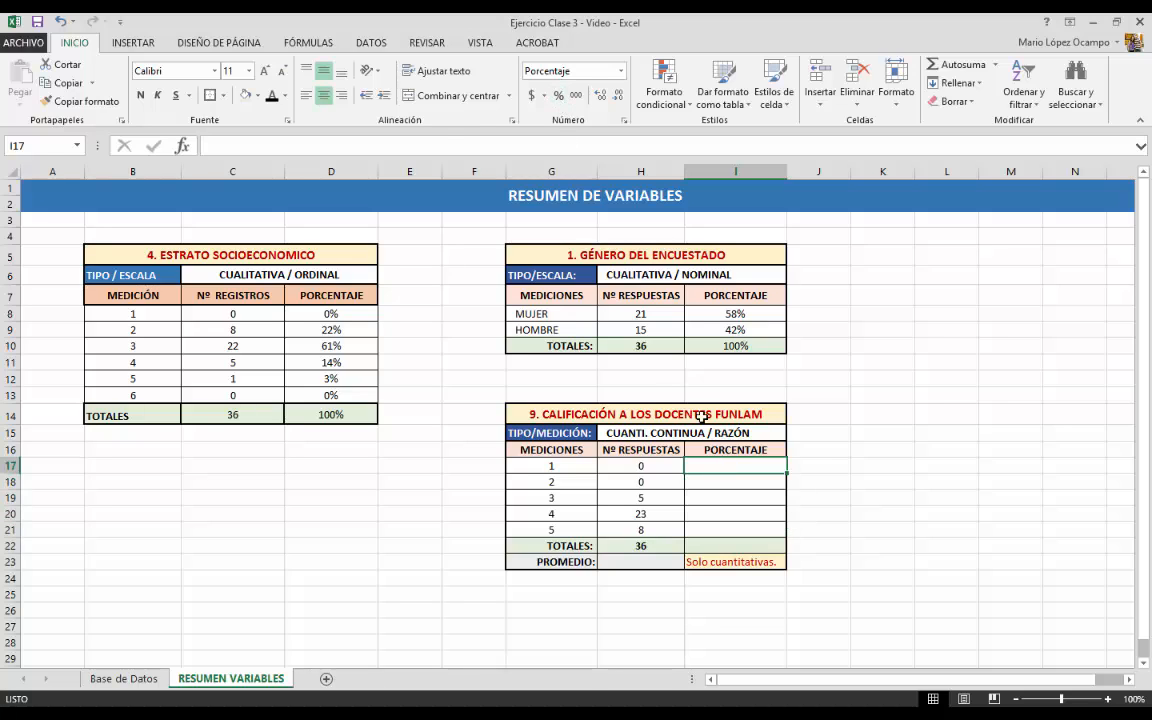
left_click(444, 141)
type("=")
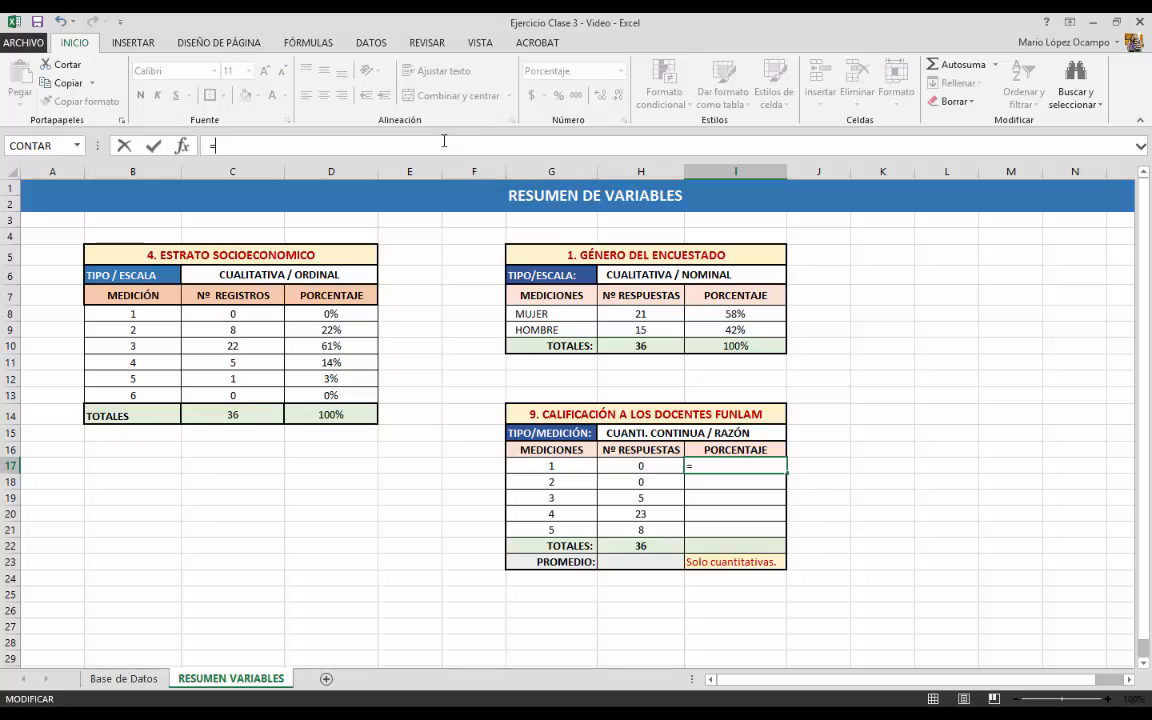
left_click(647, 467)
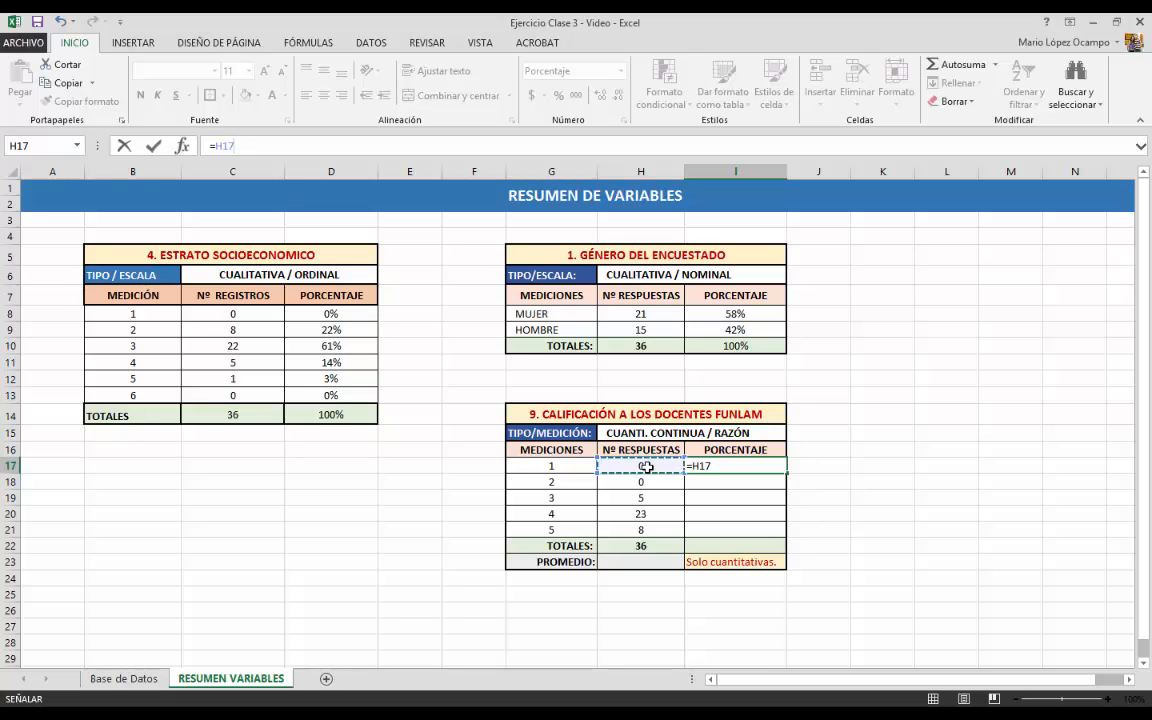
type("/")
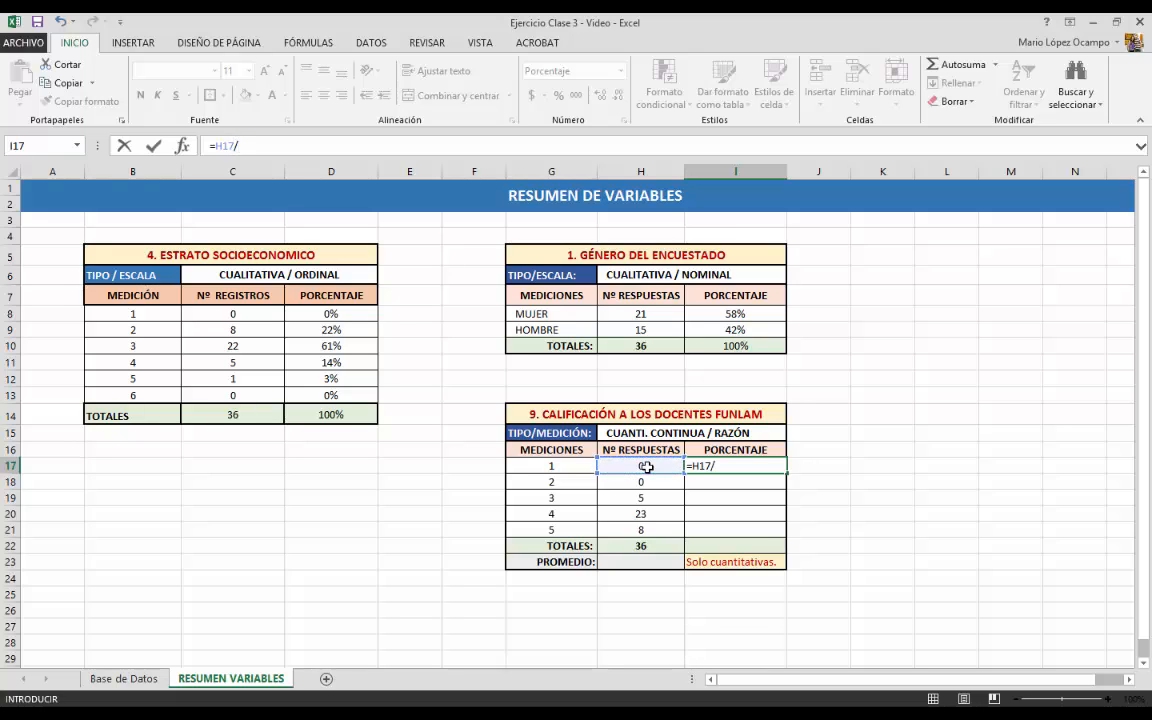
type("36")
key("Return")
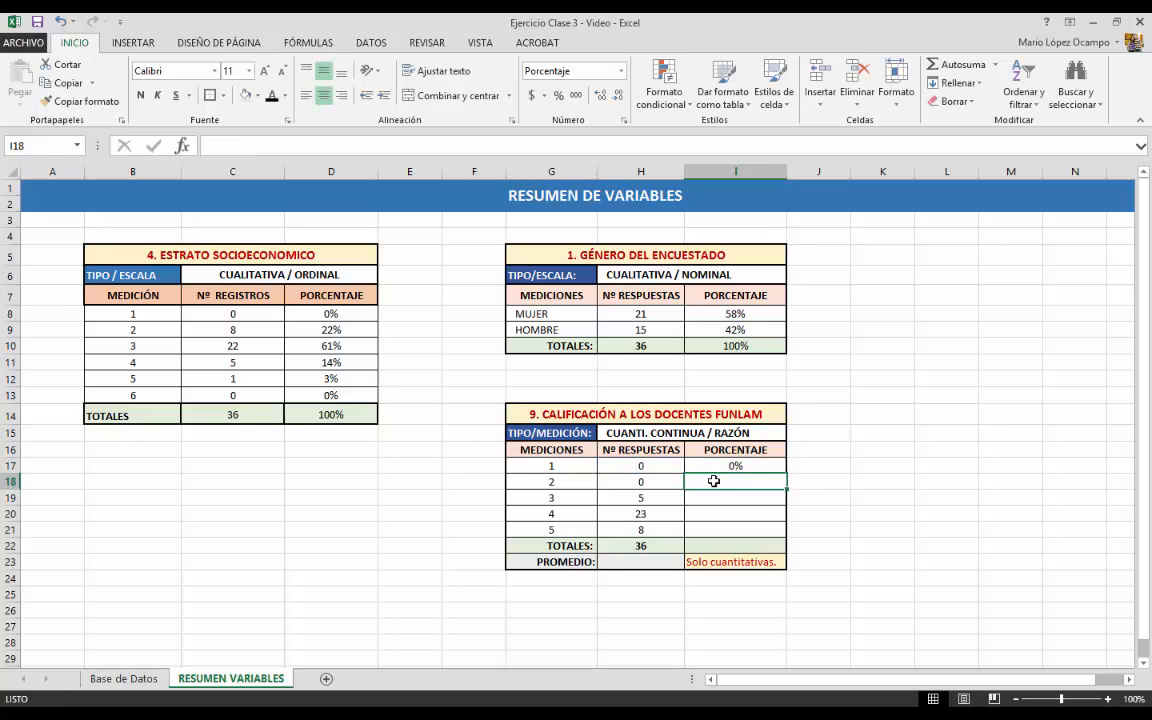
Step: Copy the I17 formula down to I21 and total the percentages I17:I21 in I22 with SUMA
left_click(750, 466)
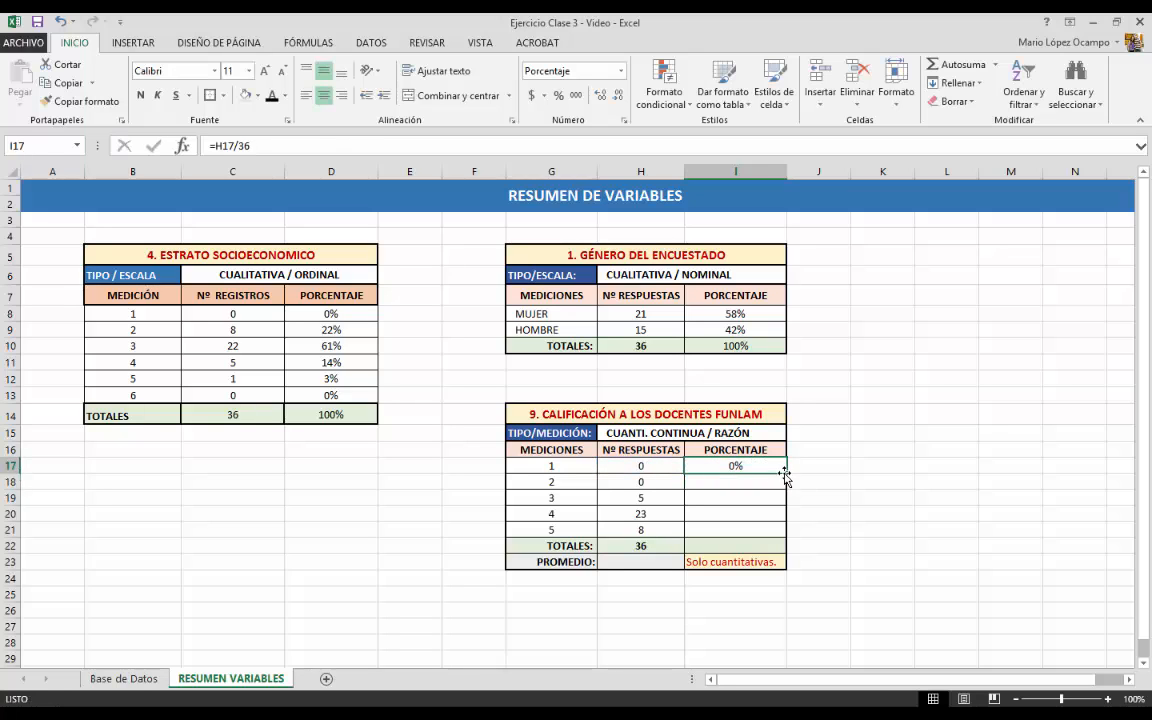
left_click_drag(786, 475, 781, 537)
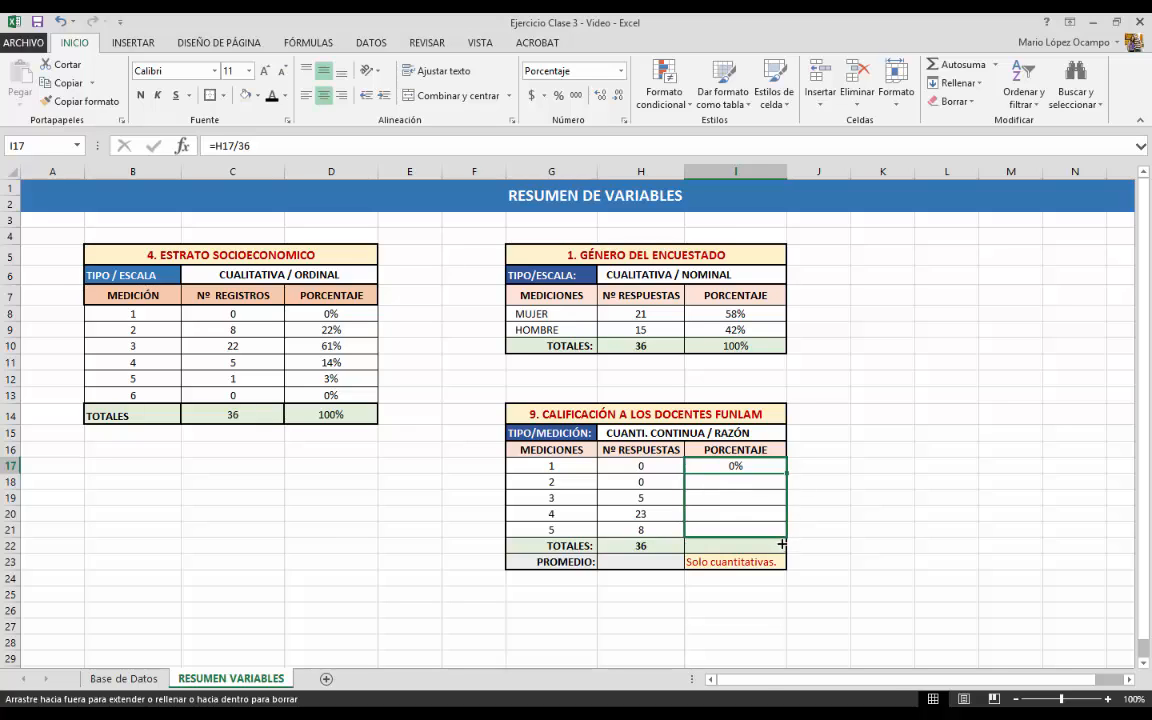
left_click(740, 513)
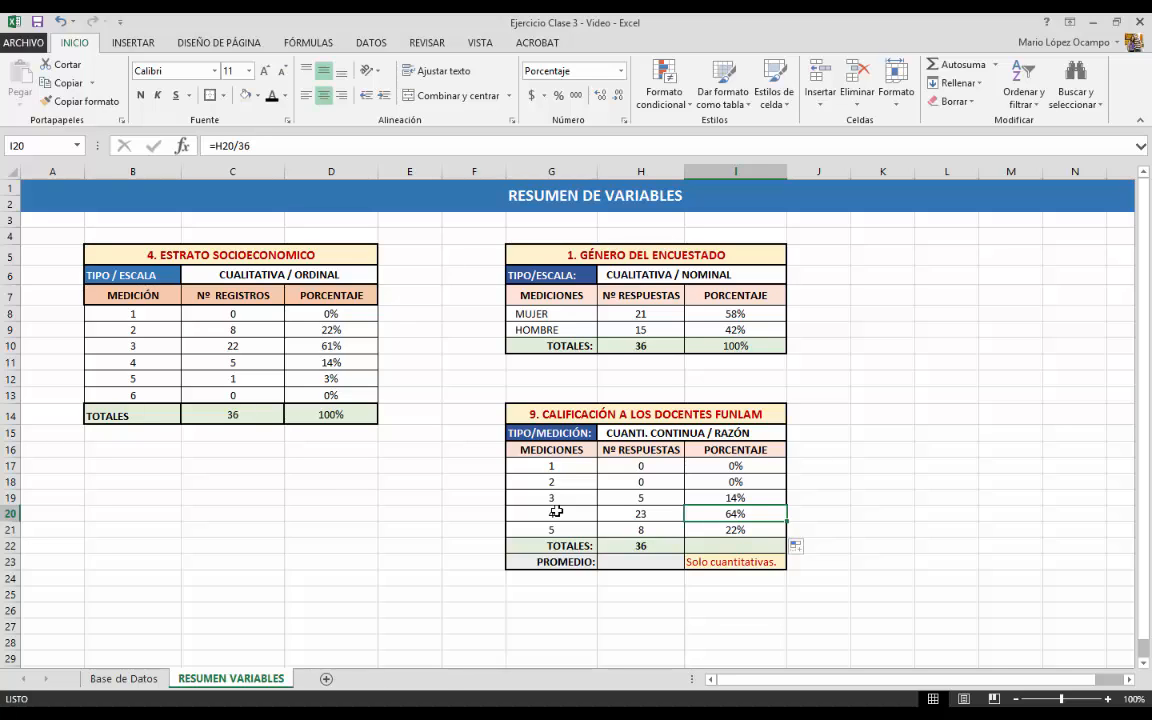
left_click(728, 549)
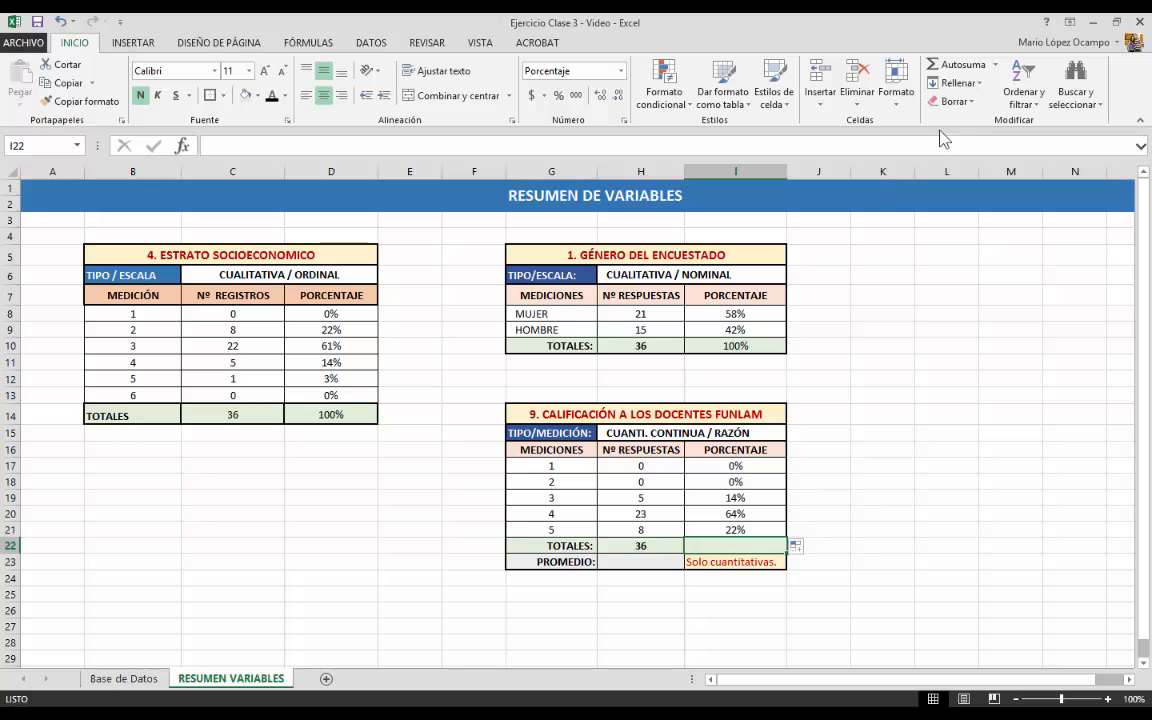
left_click(944, 64)
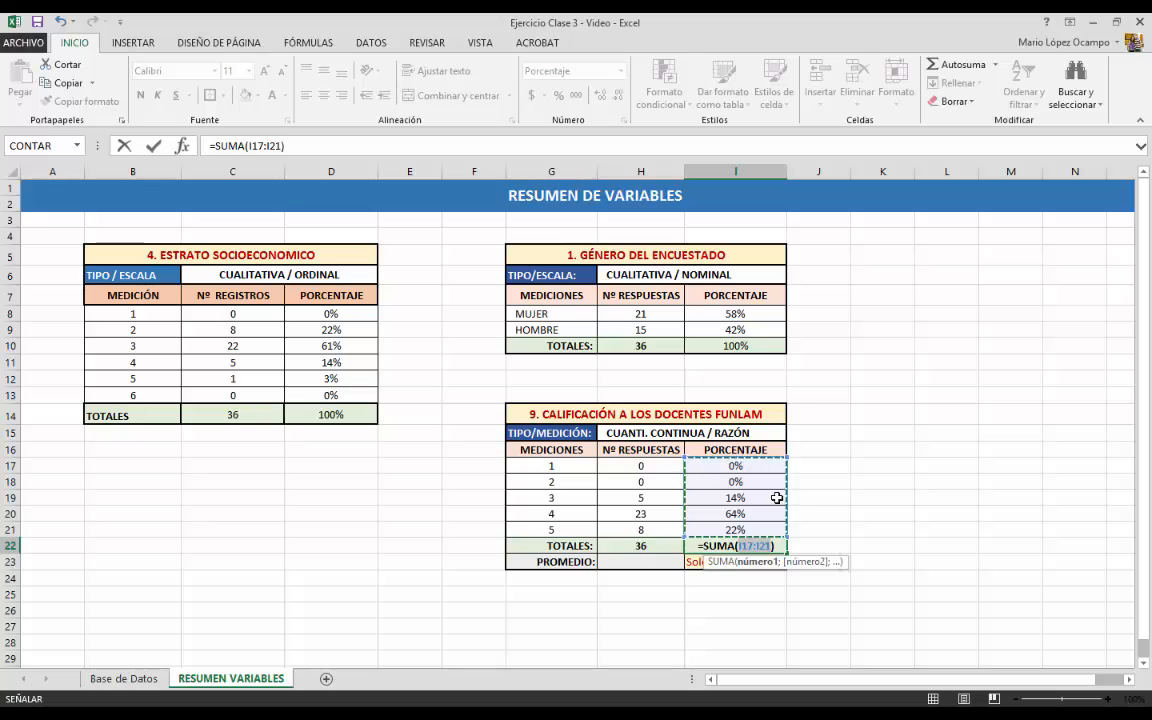
key("Return")
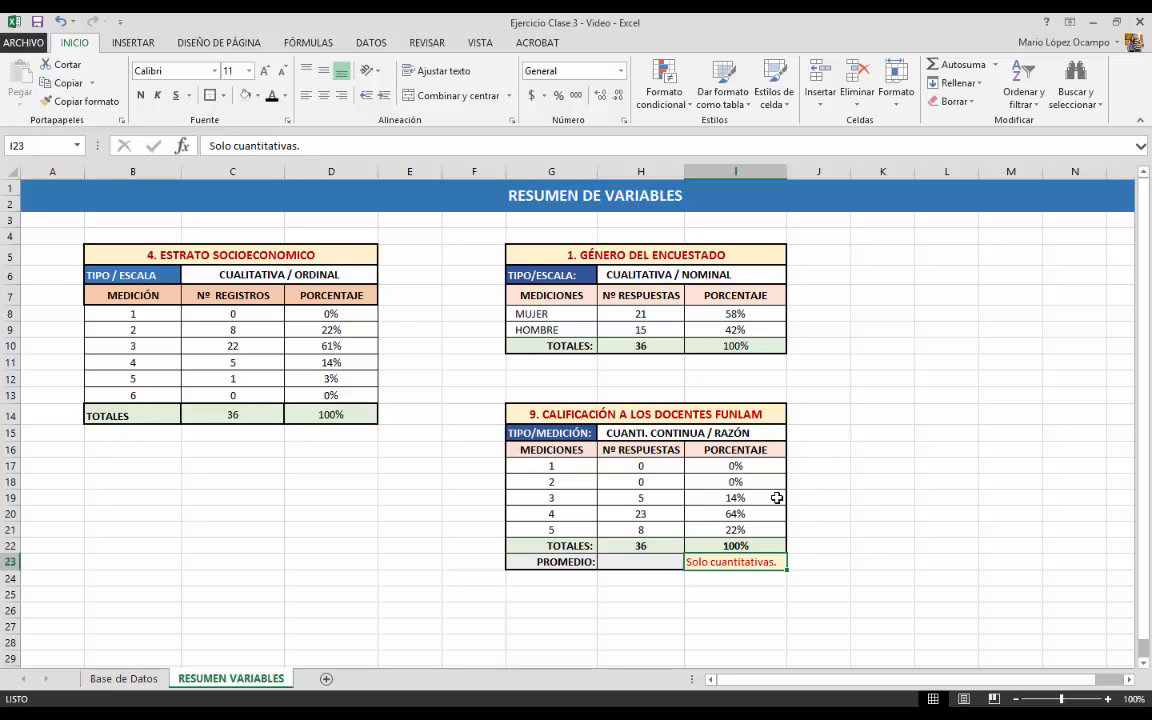
Step: Calculate the average teacher rating in H23 with the formula =PROMEDIO(encuesta[9. Calificación Docentes FUNLAM])
left_click(647, 561)
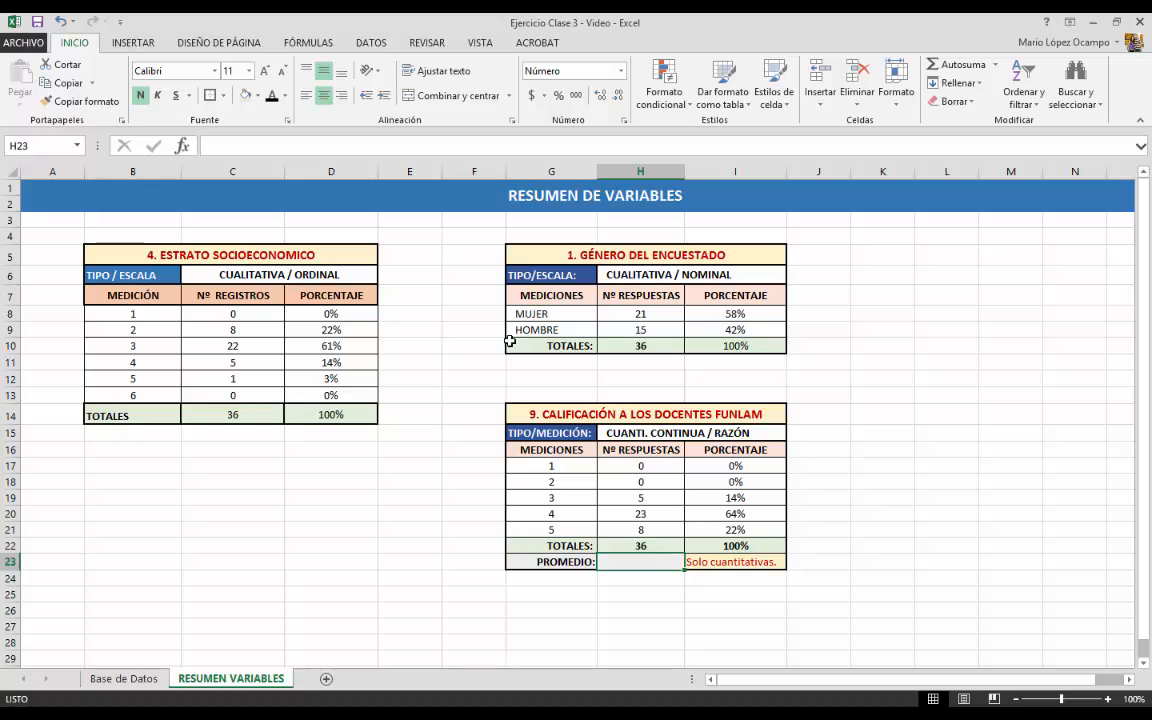
left_click(290, 147)
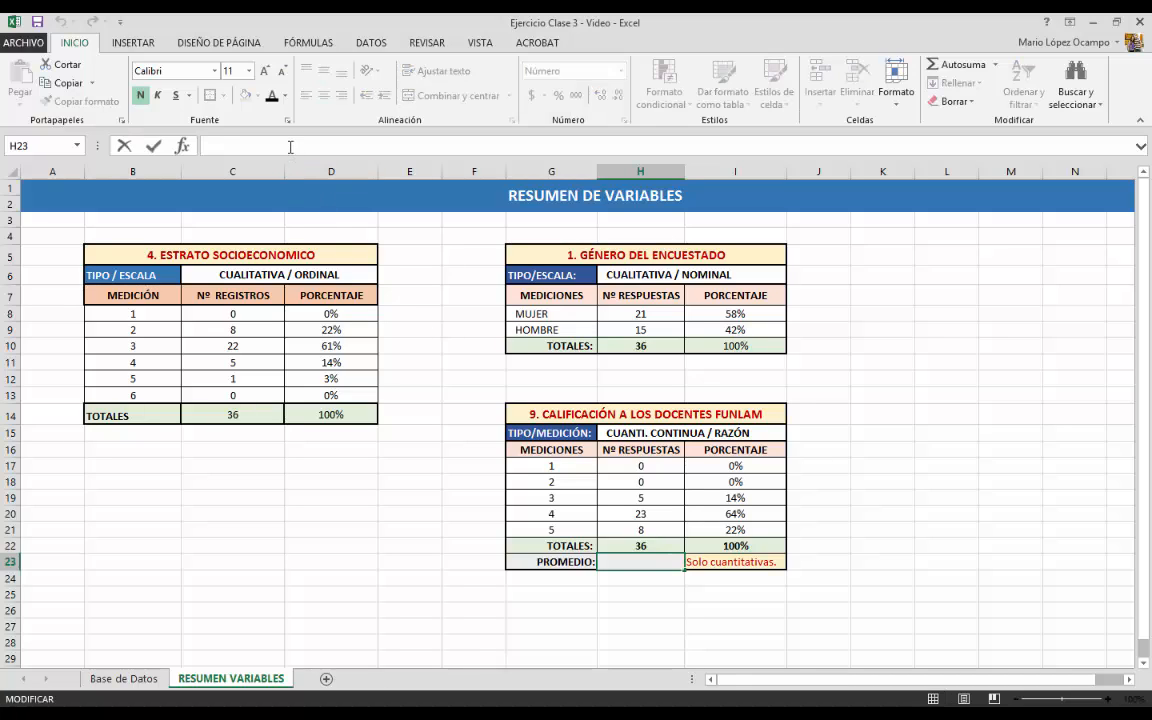
type("=")
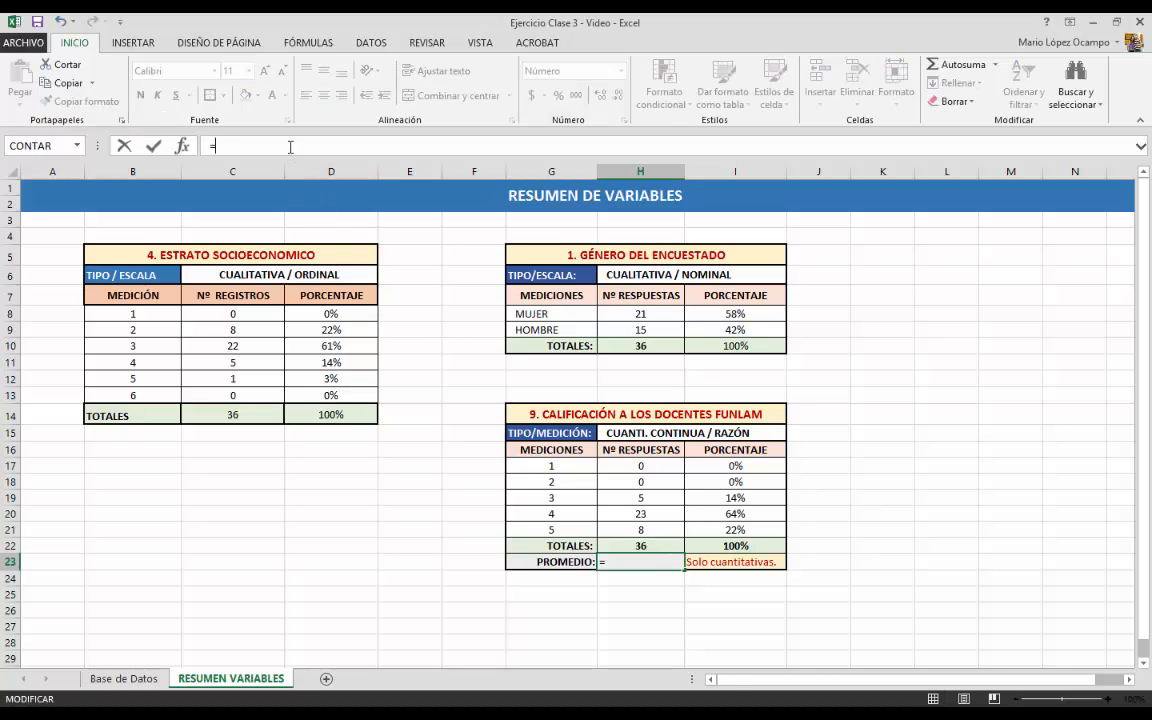
type("prom")
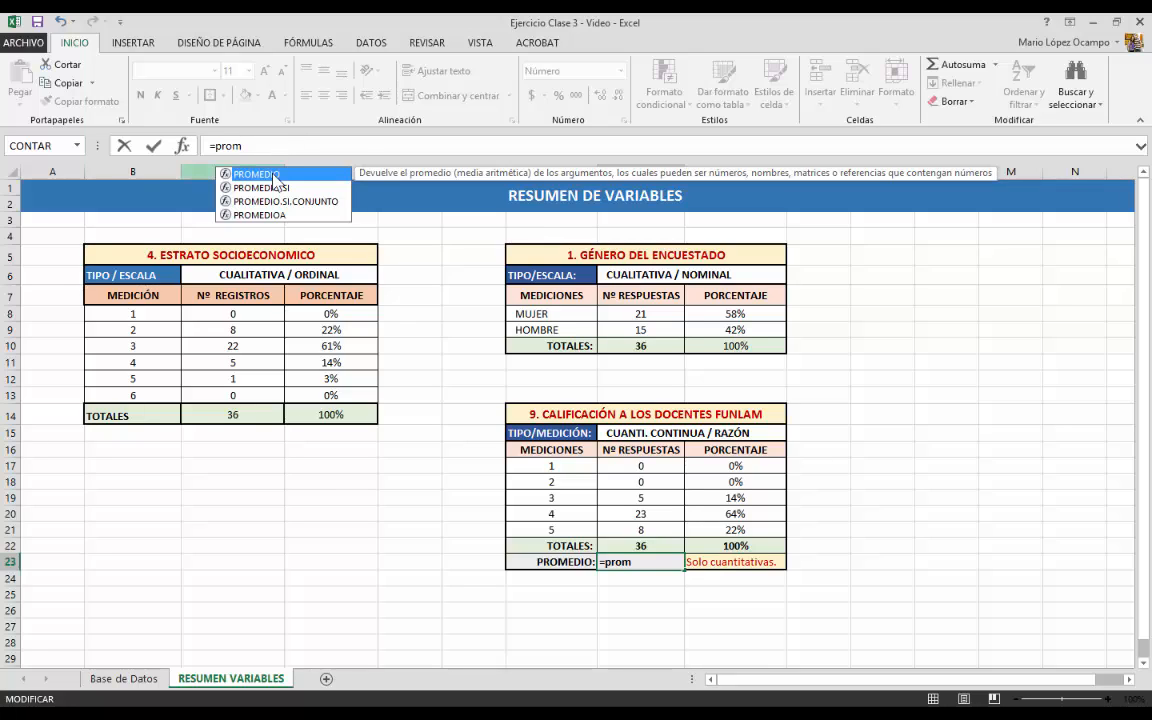
double_click(275, 177)
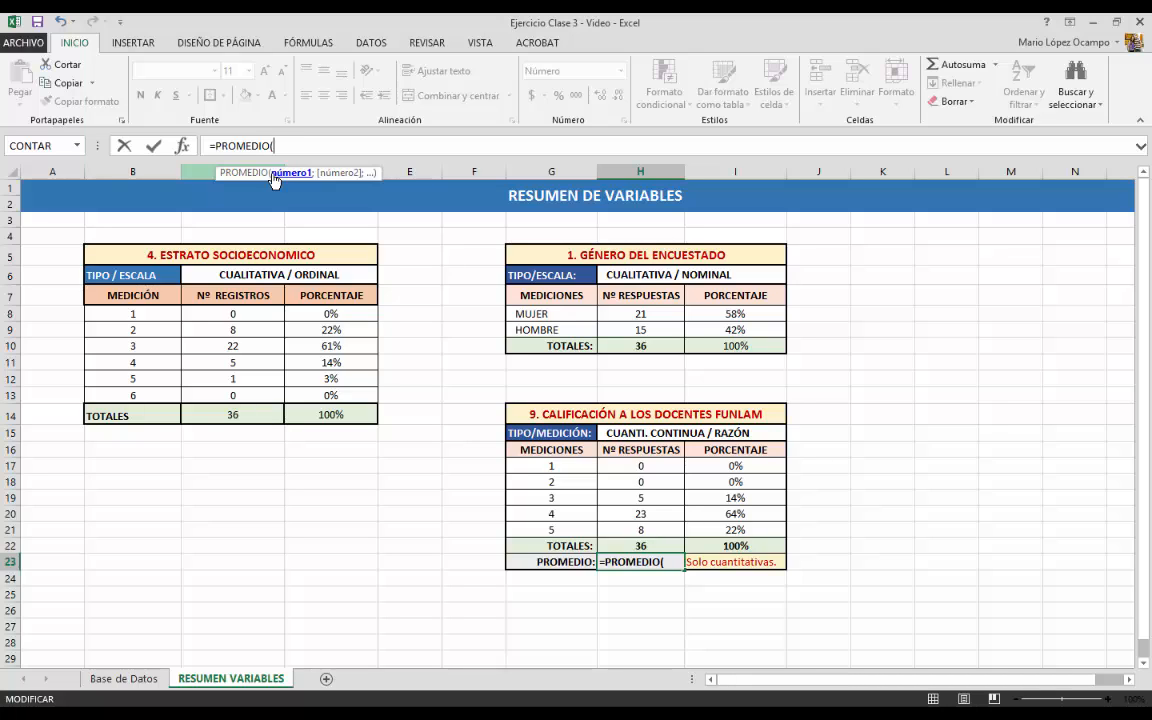
type("en")
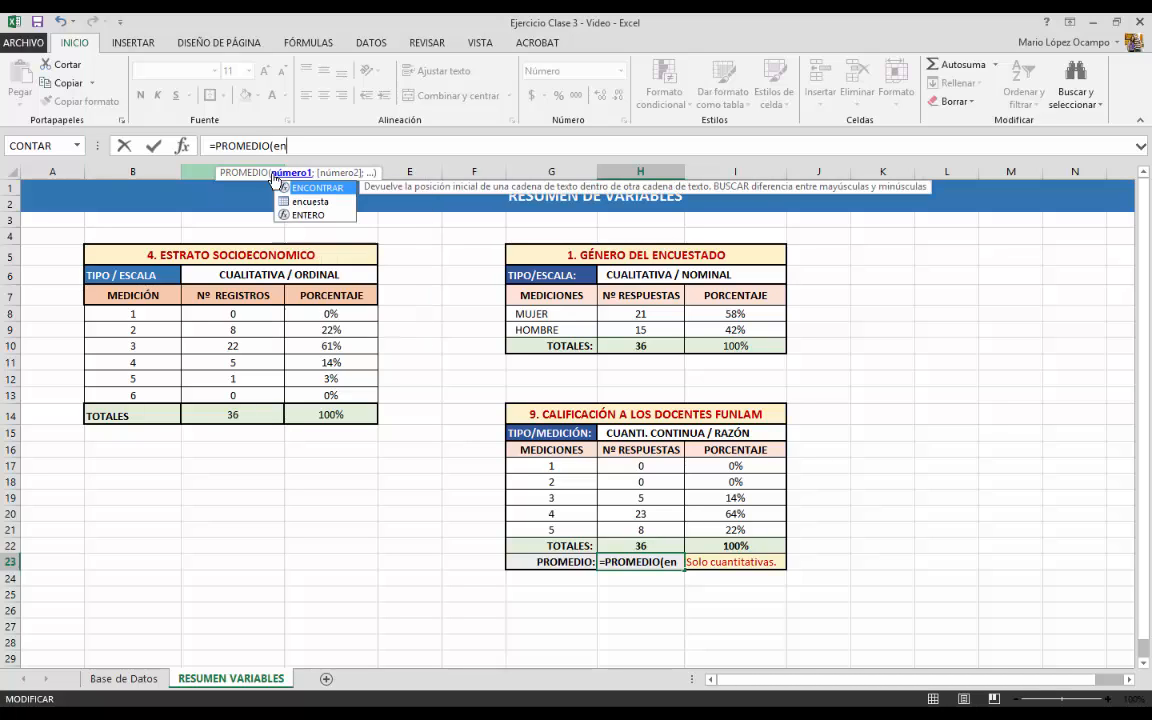
type("cuesta")
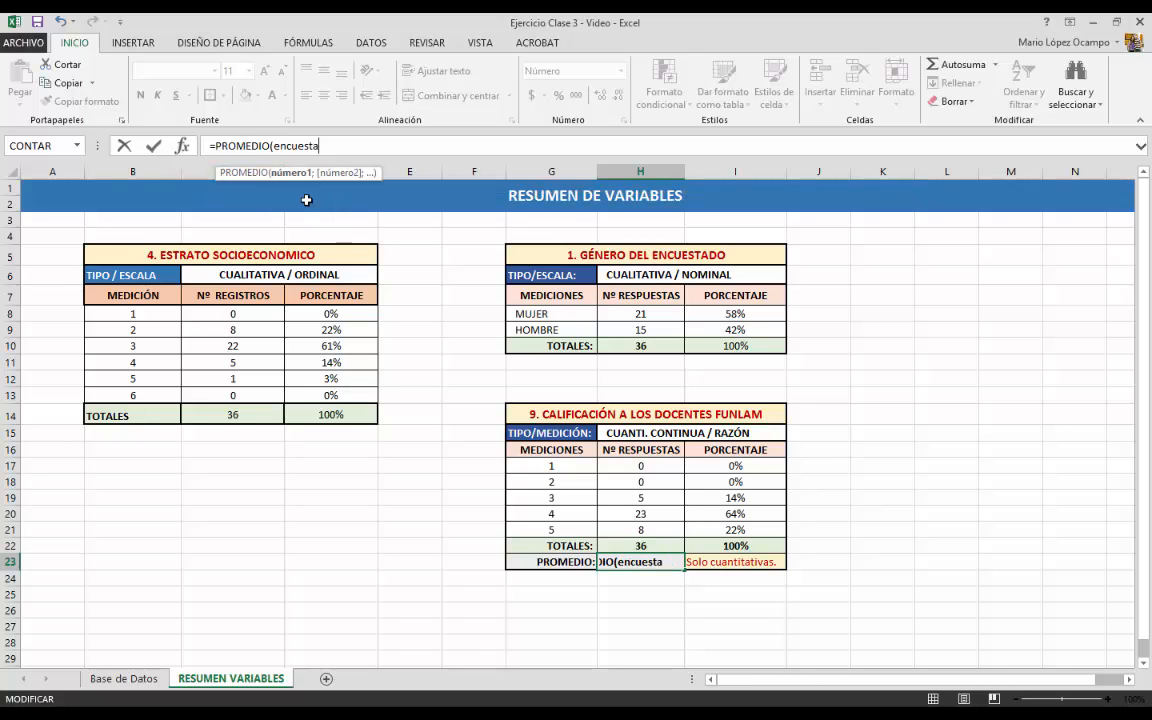
type("[")
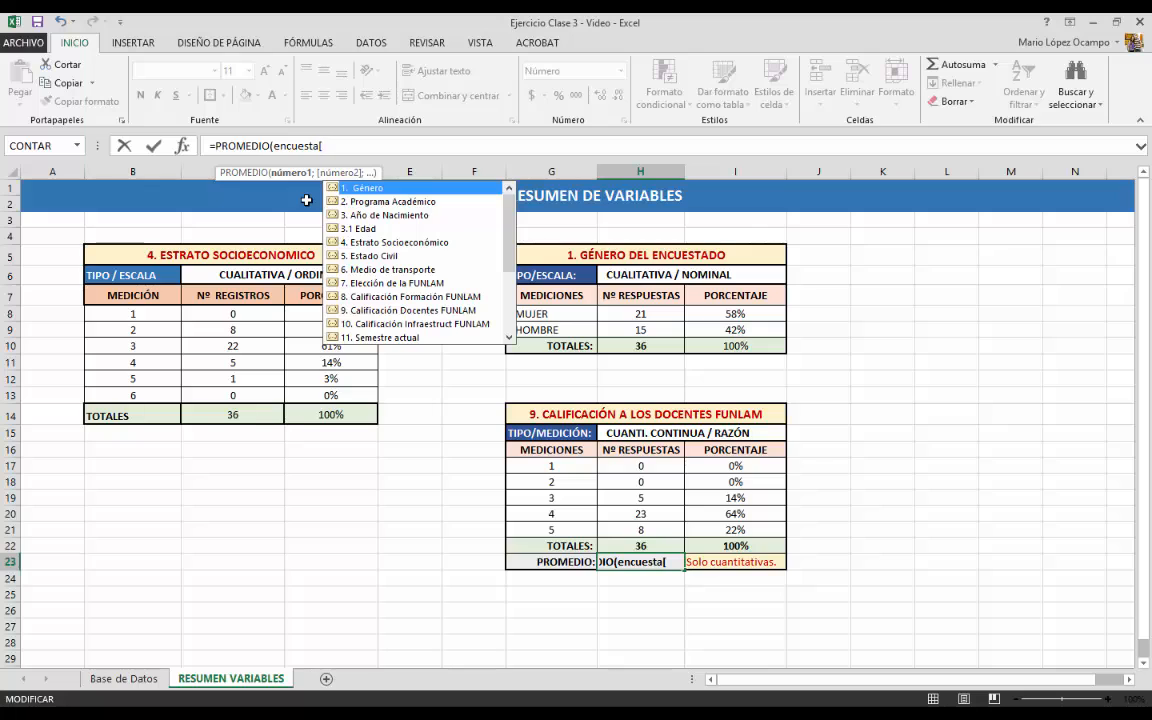
left_click(427, 312)
double_click(427, 312)
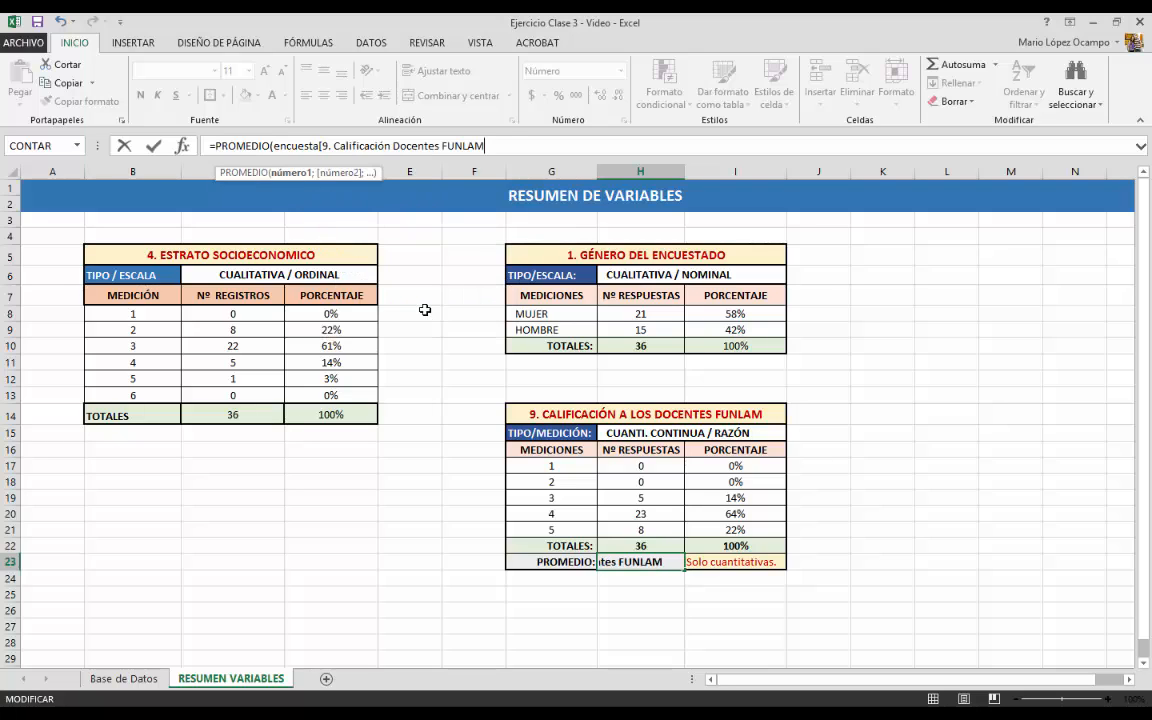
type("])")
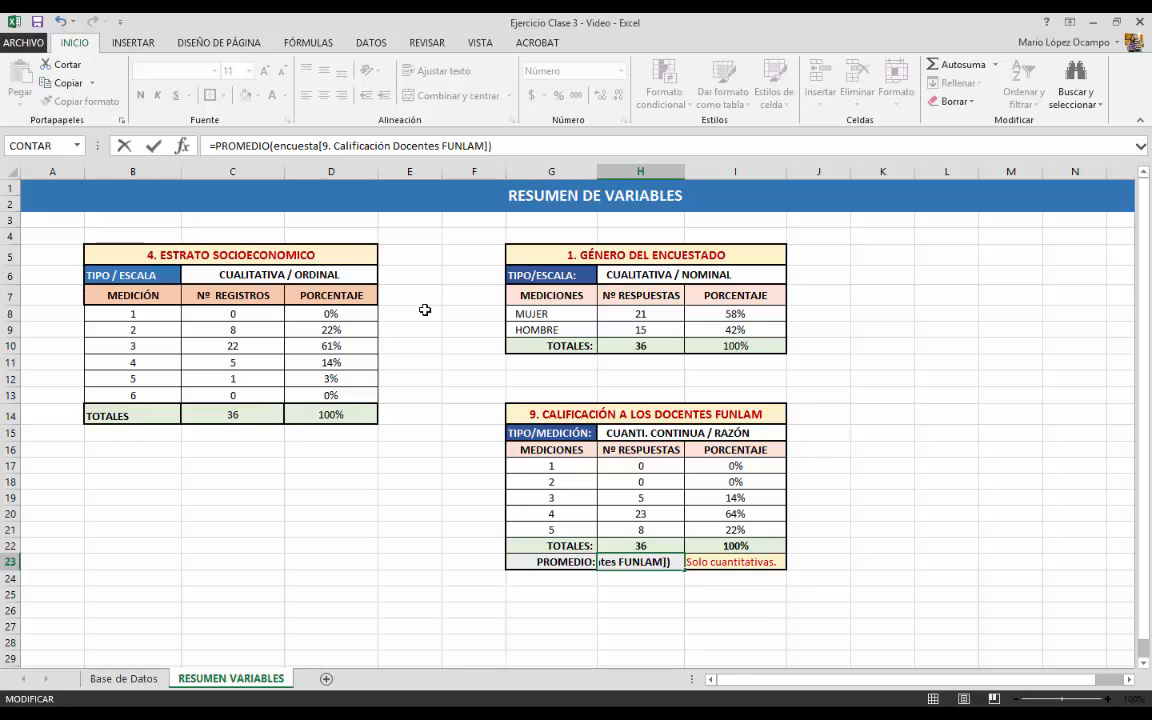
key("Return")
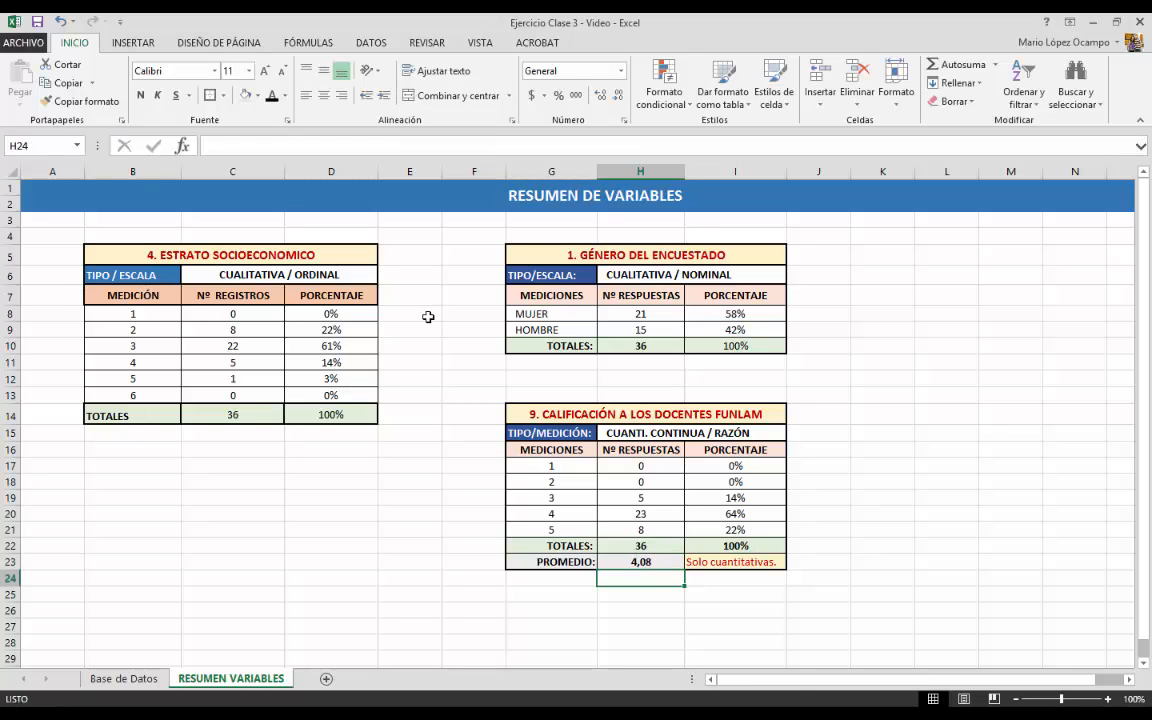
left_click(650, 562)
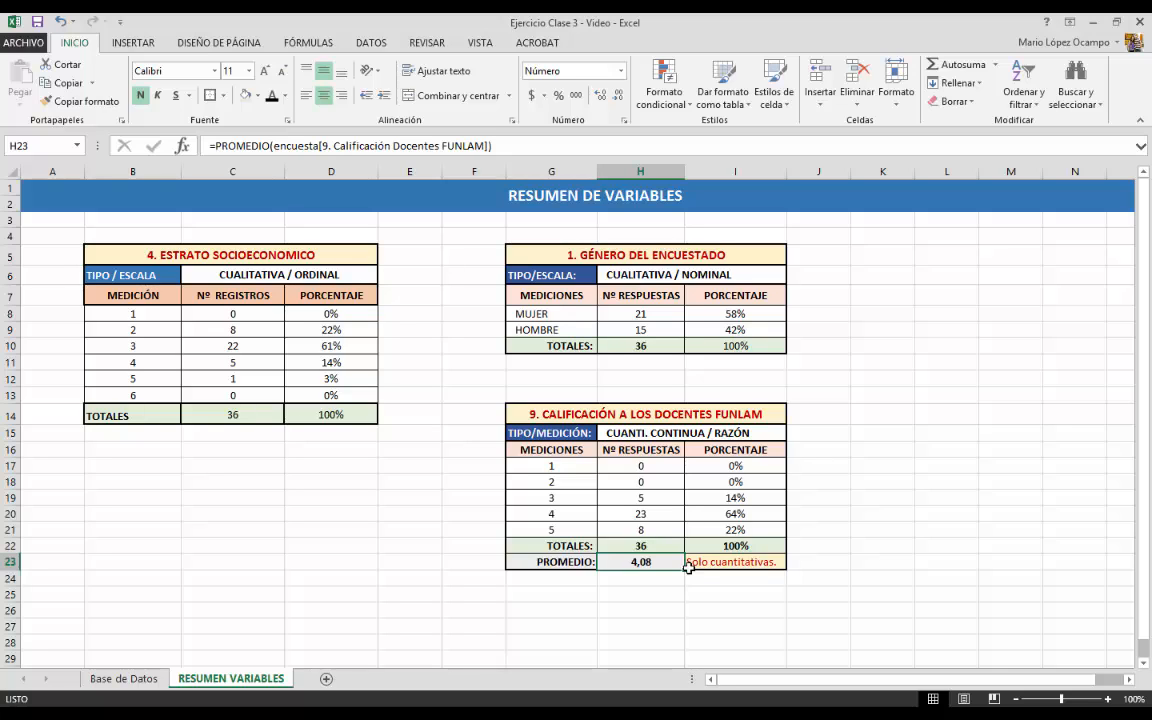
Step: Label teacher ratings 1, 2 and 3 in J17:J19 as Deficiente, insuficiente and aceptable
left_click(800, 469)
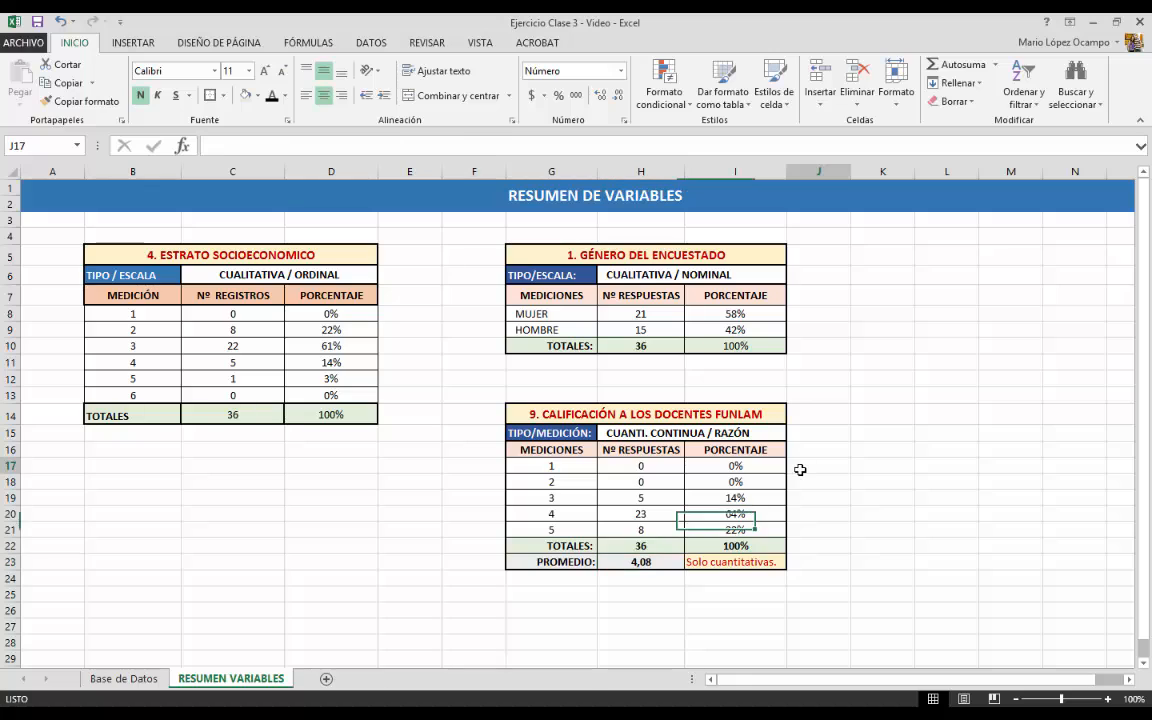
type("De")
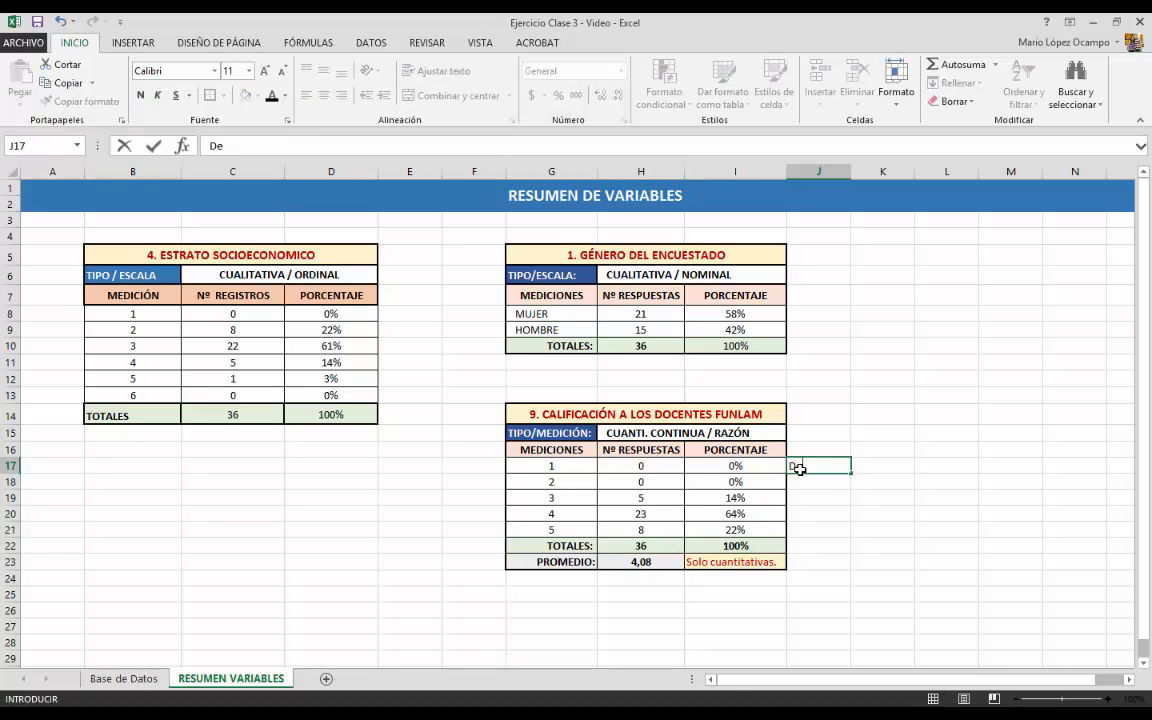
type("ficiente")
key("Return")
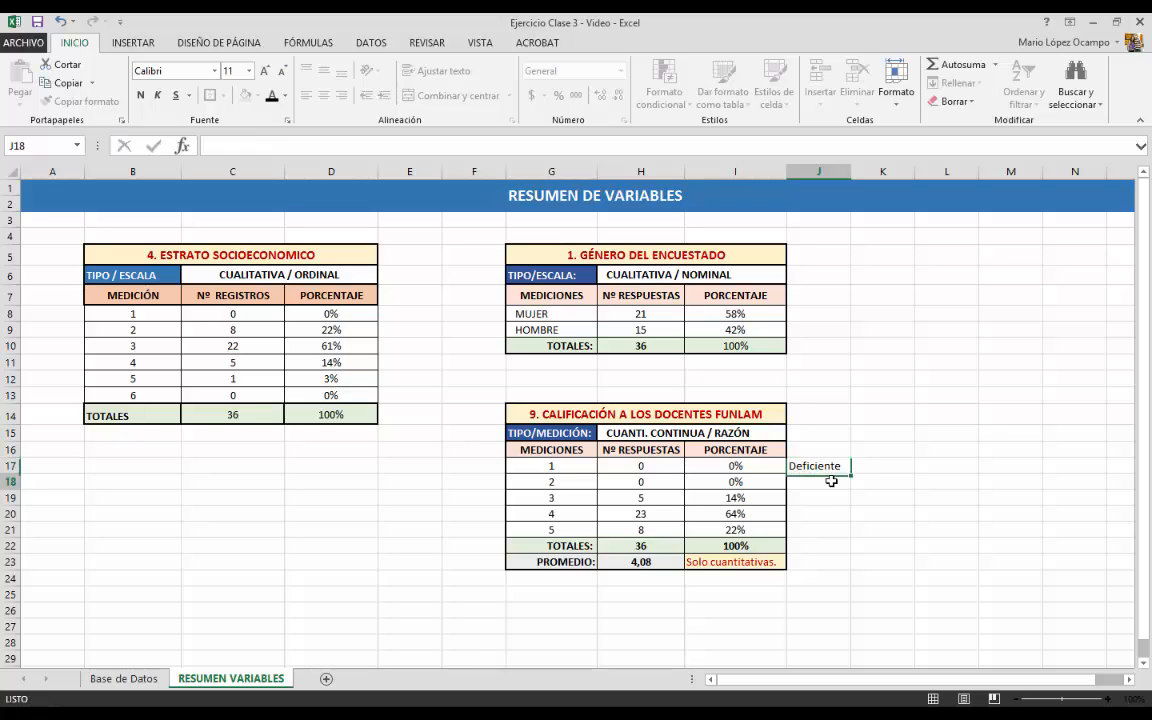
type("insuficiente")
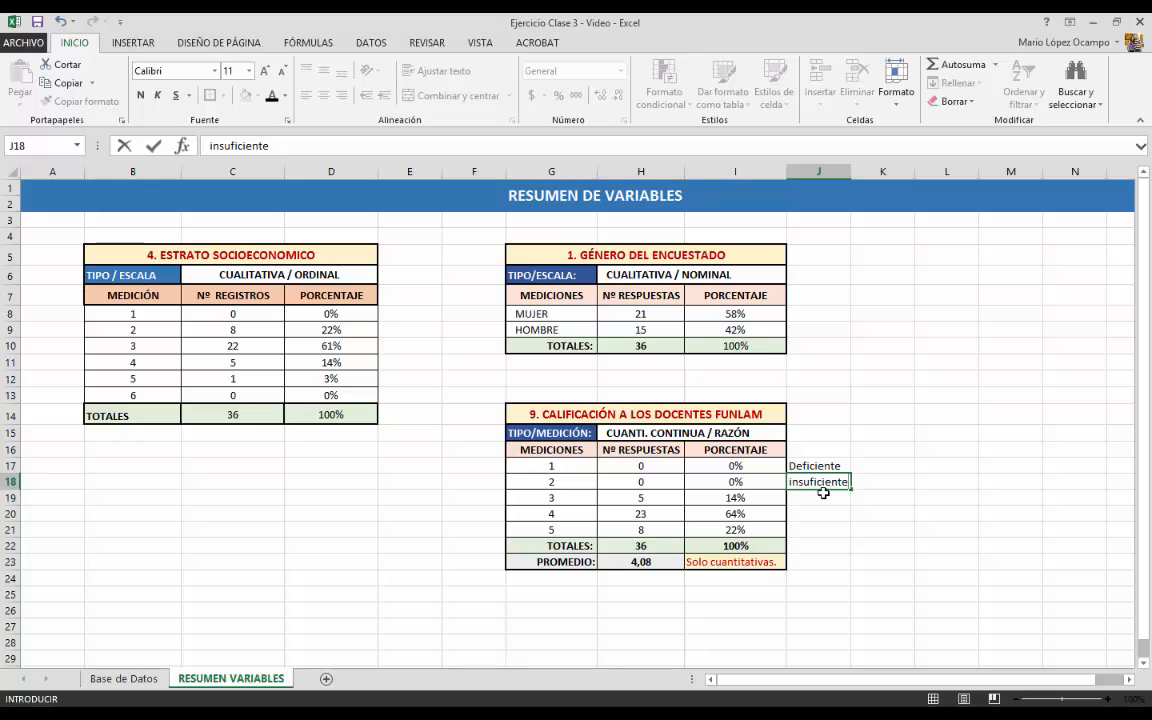
key("Return")
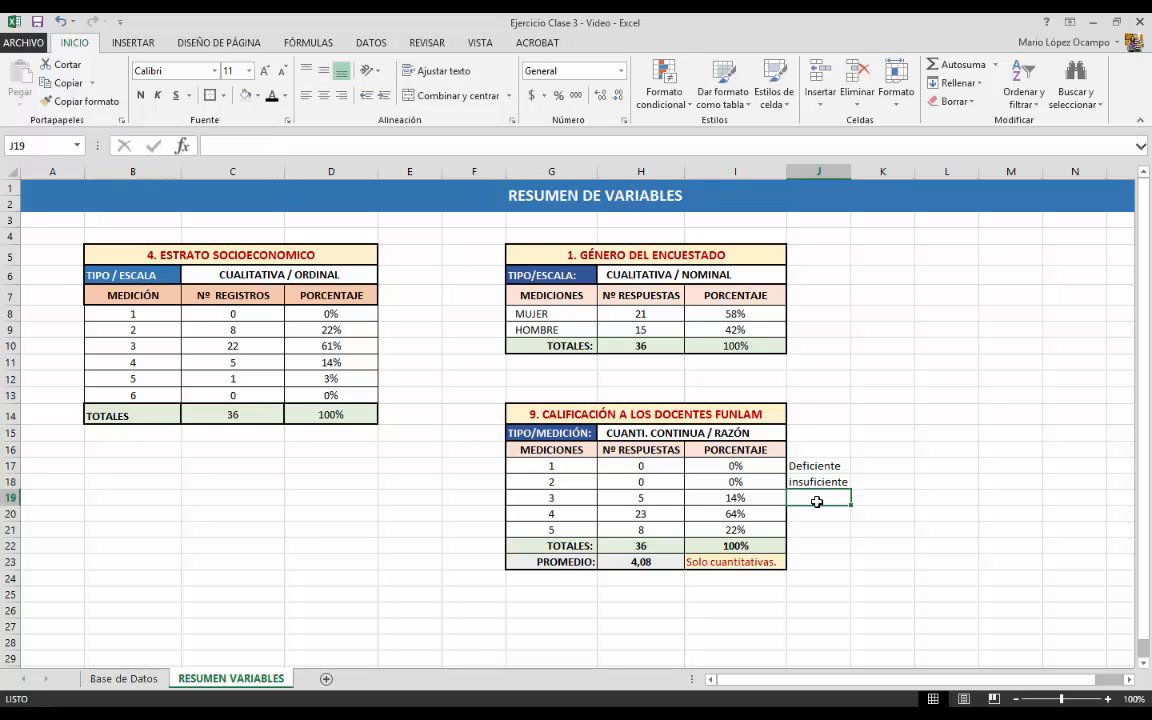
type("a")
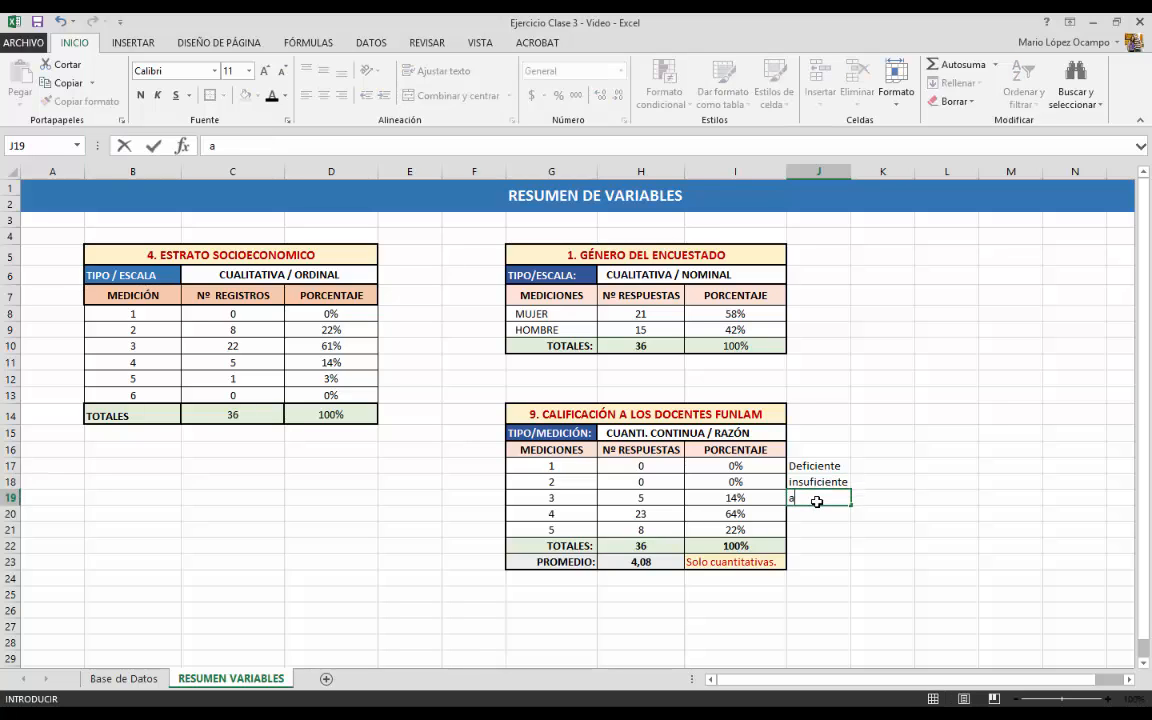
type("ceptable")
key("Return")
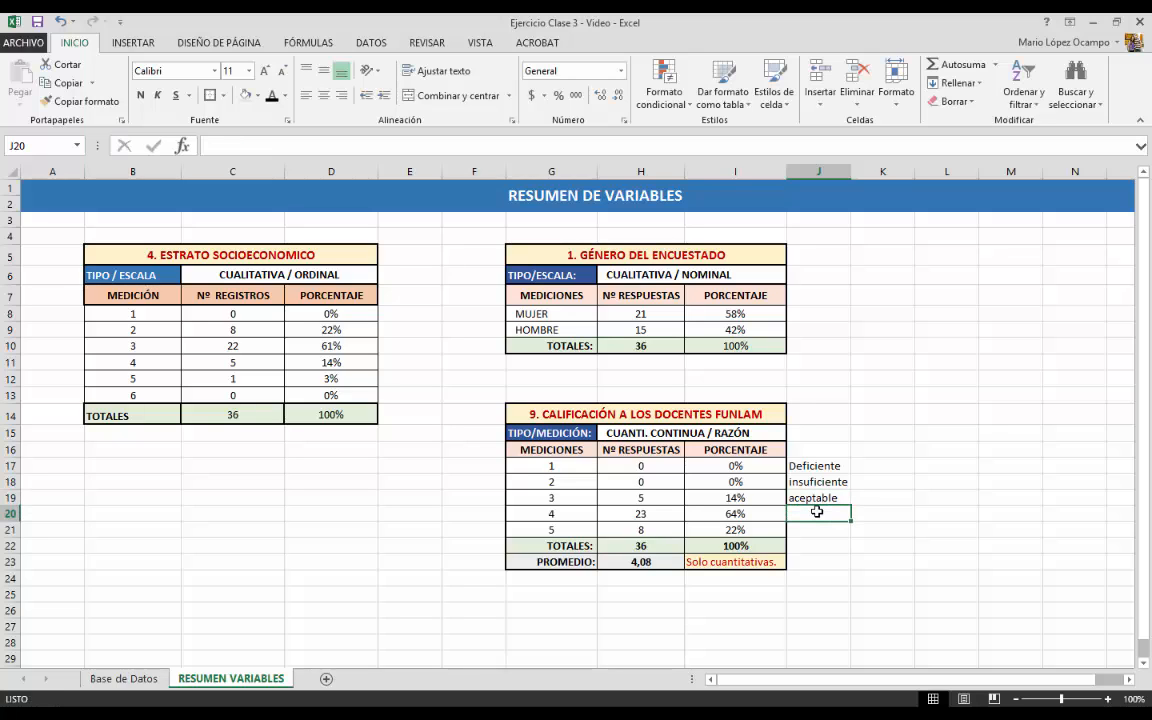
Step: Label teacher ratings 4 and 5 in J20:J21 as sobresaliente and excelente
type("so")
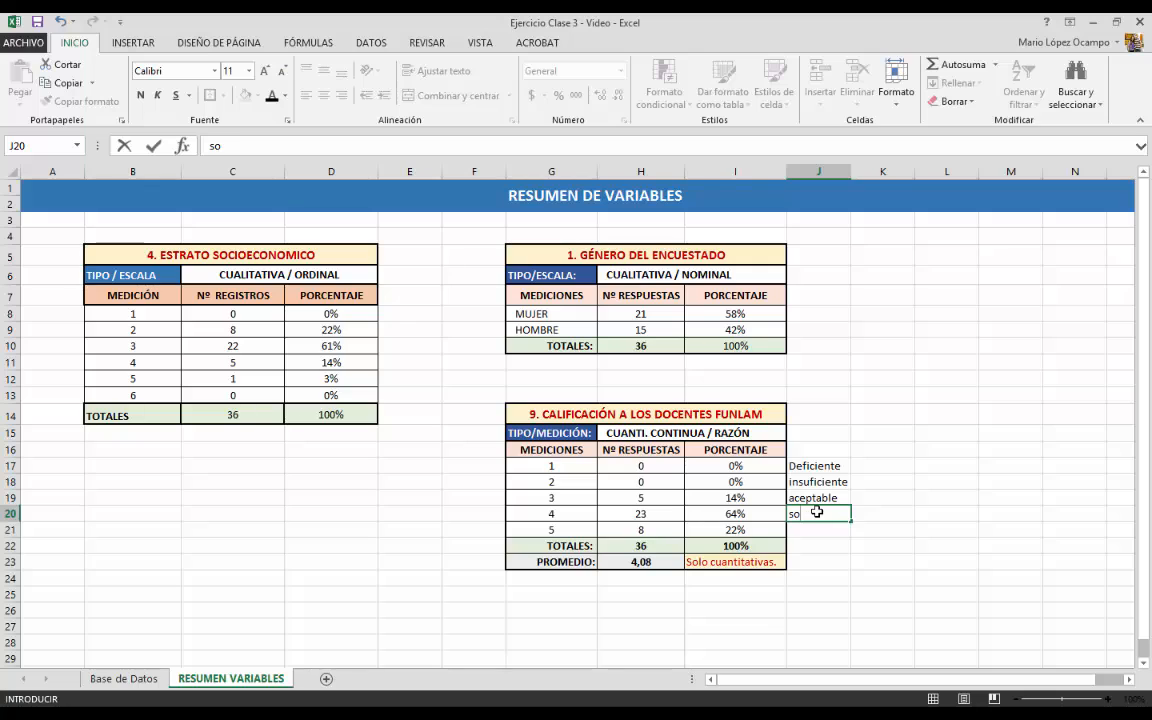
type("bresaliente")
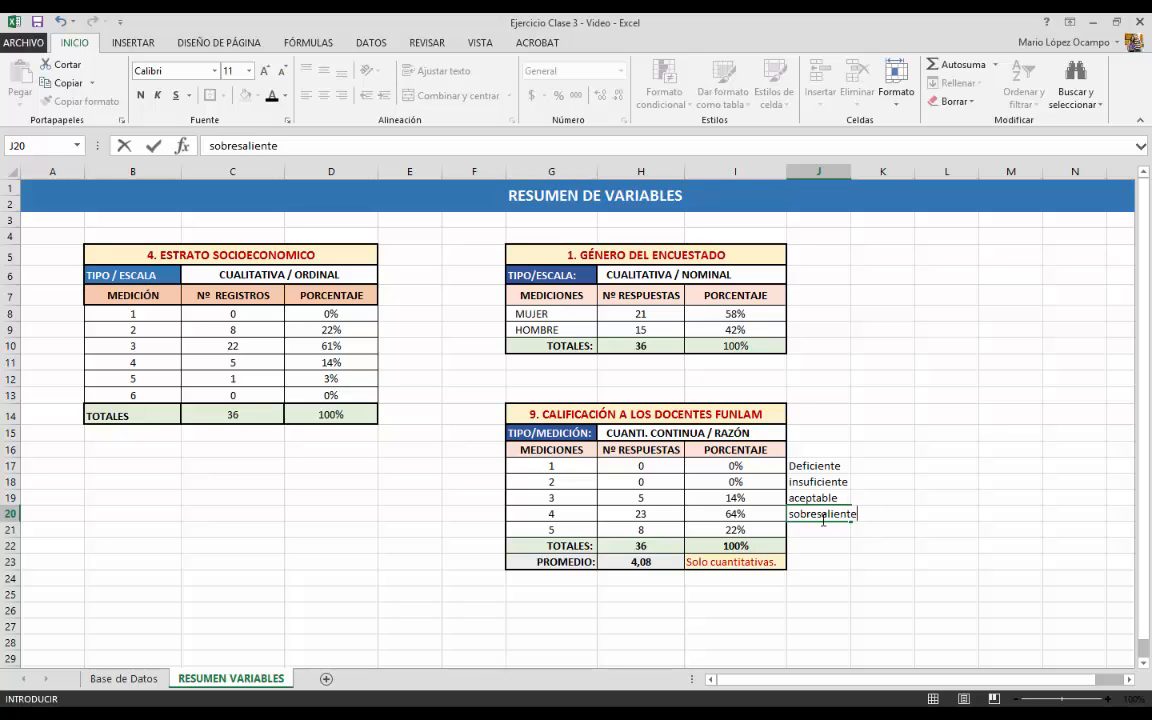
left_click(818, 533)
type("exc")
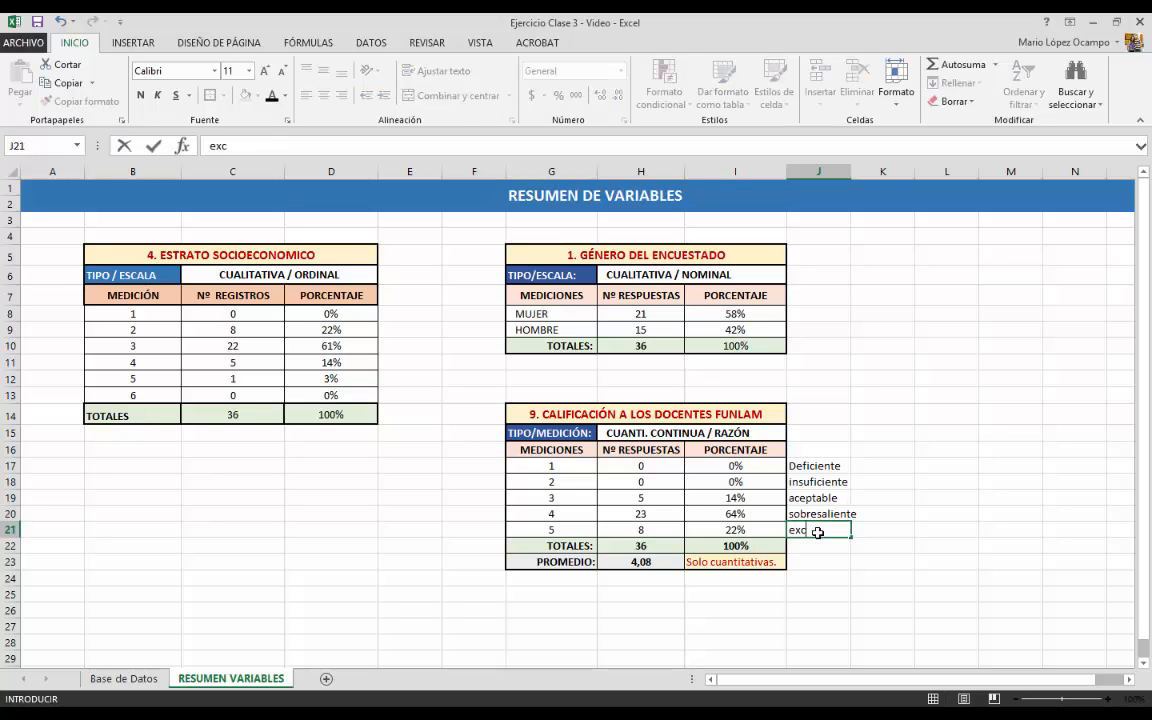
type("elente")
left_click(887, 527)
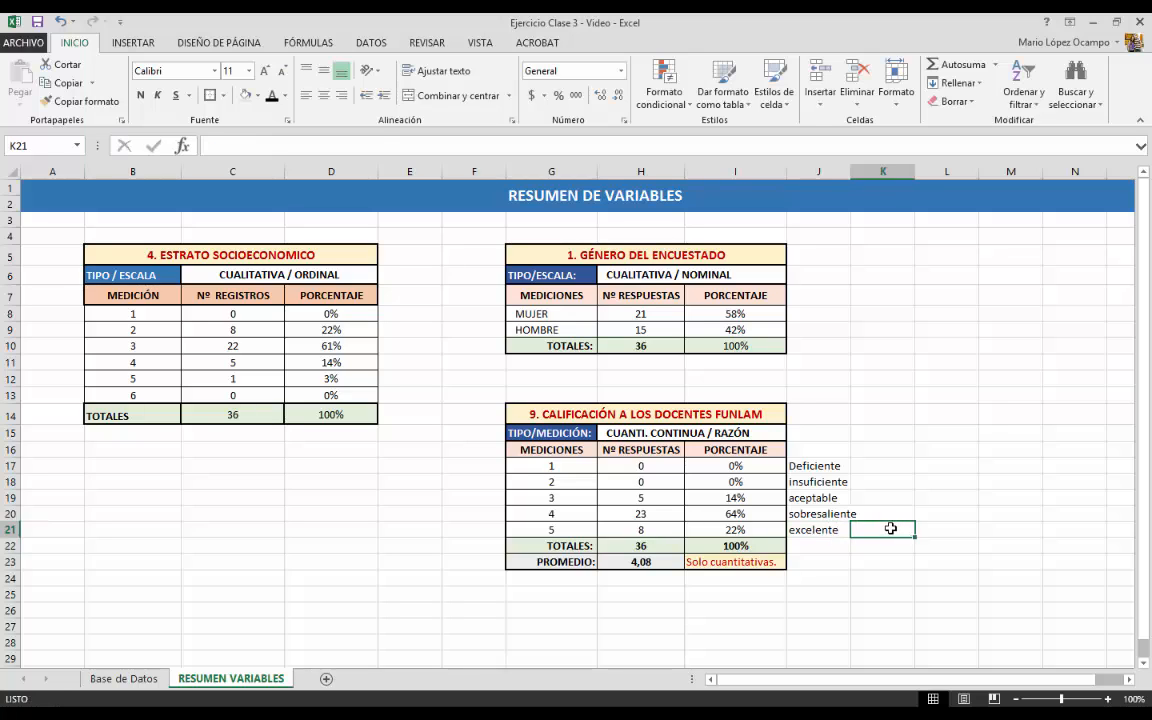
left_click(843, 515)
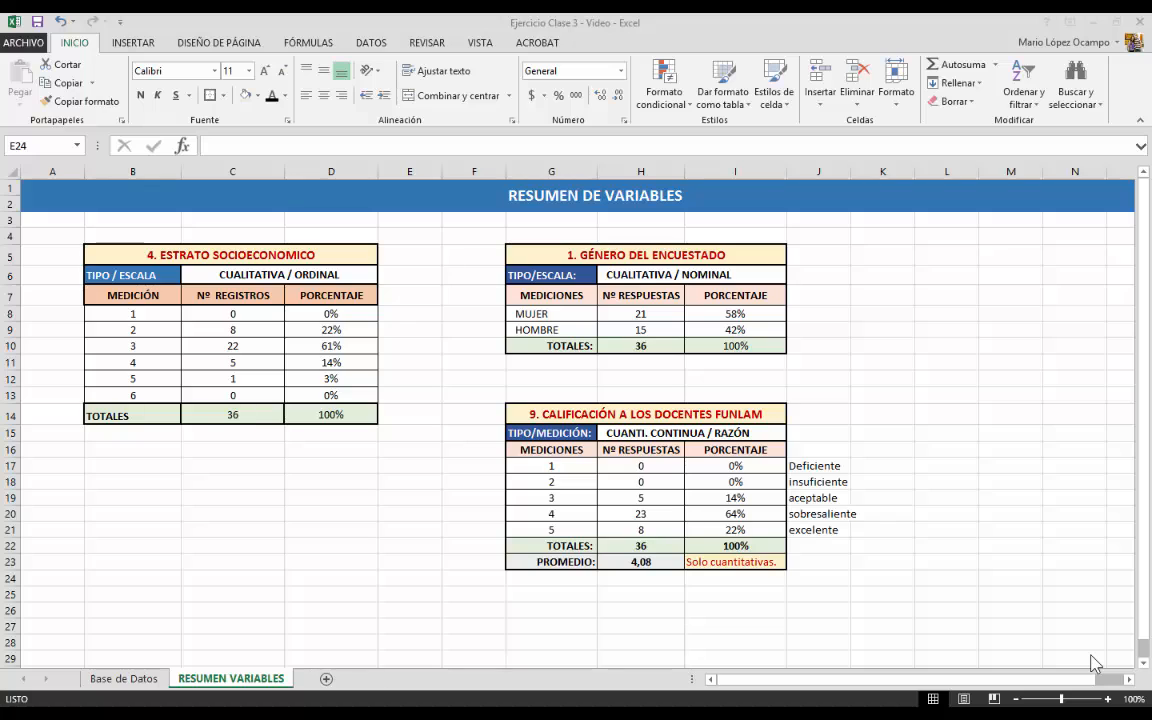
Step: Add the notes "frecuencia absoluta" in C15 and "frecuencia relativa" in D15 beneath the socioeconomic stratum table
left_click(250, 432)
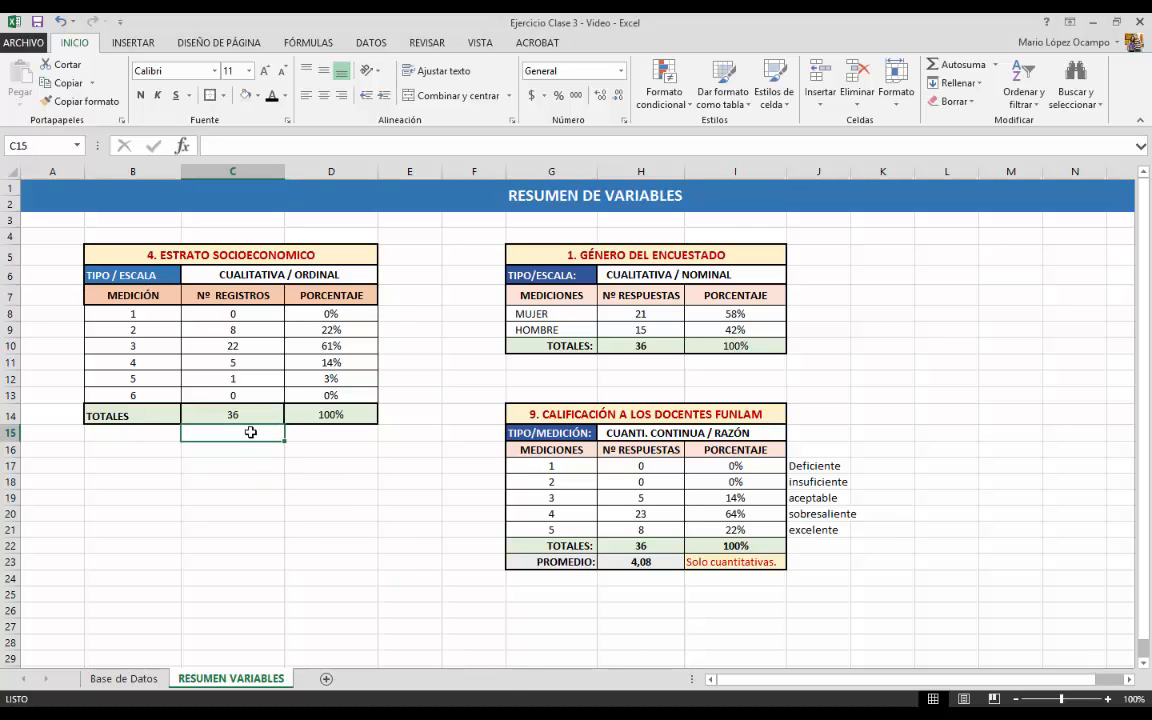
type("frec")
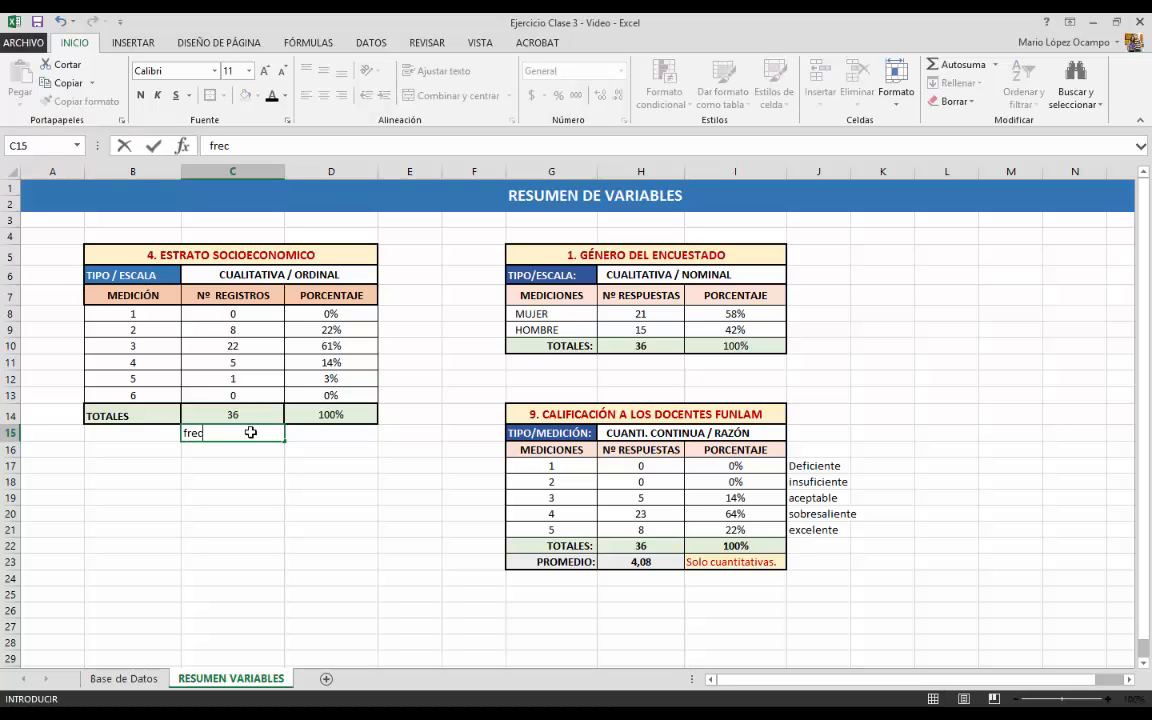
type("uencia absoluta")
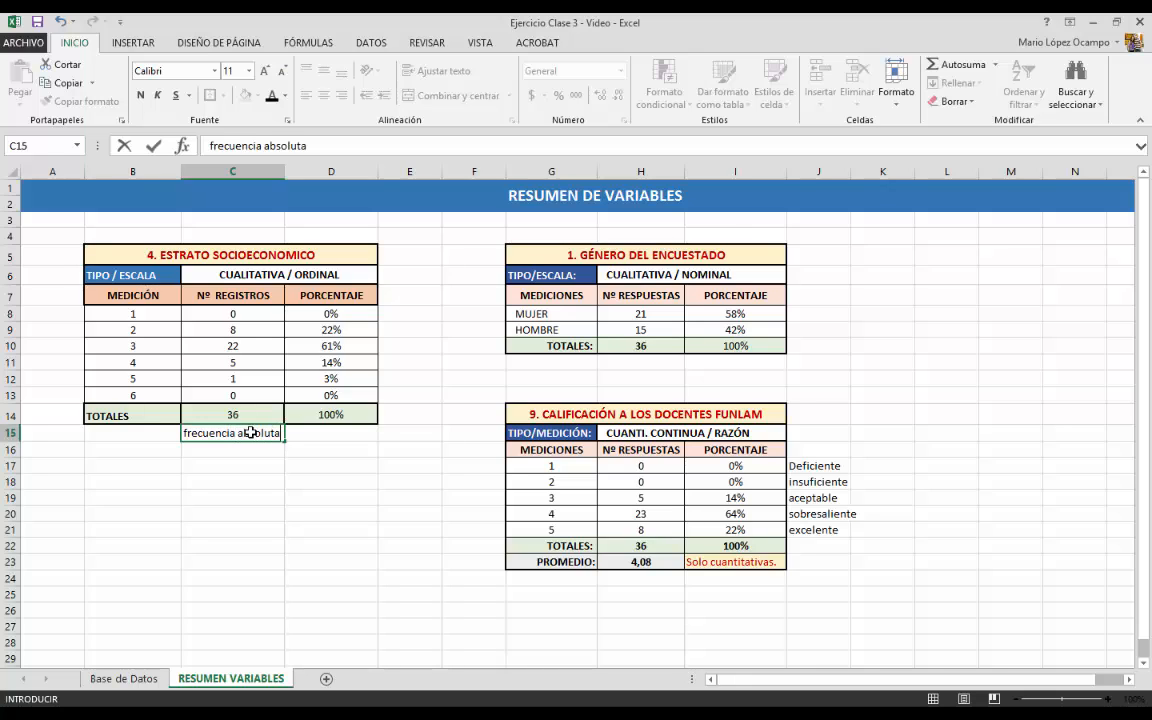
left_click(301, 437)
type("fre")
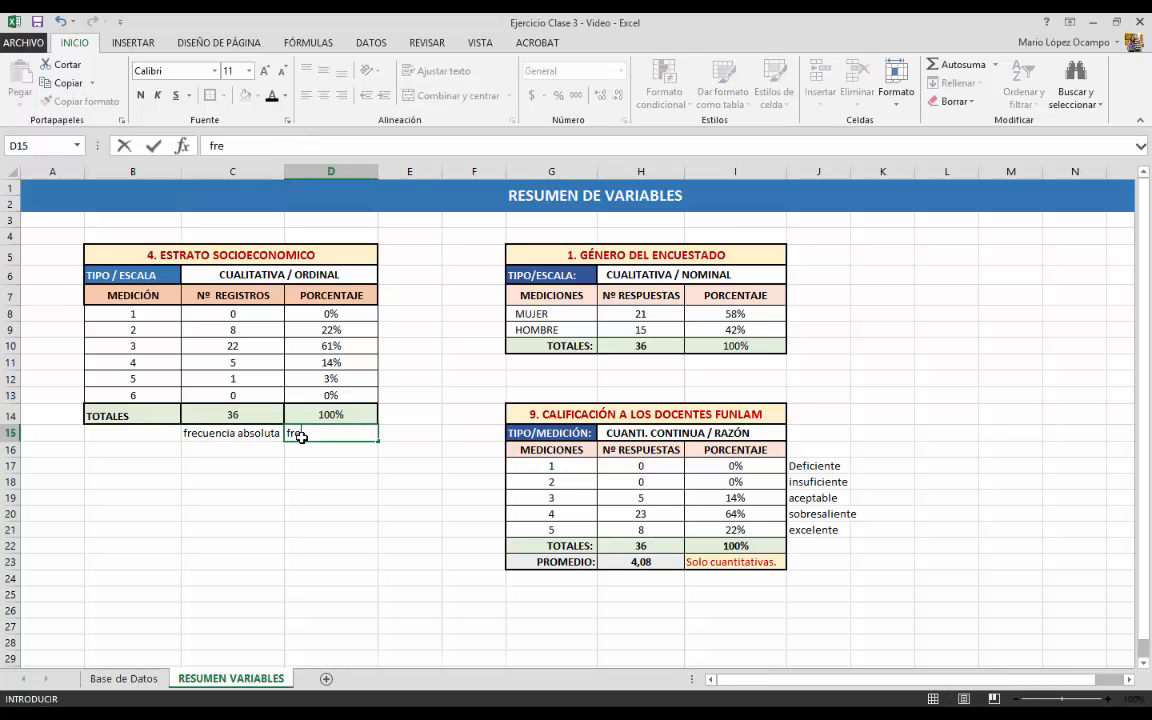
type("cuencia rela")
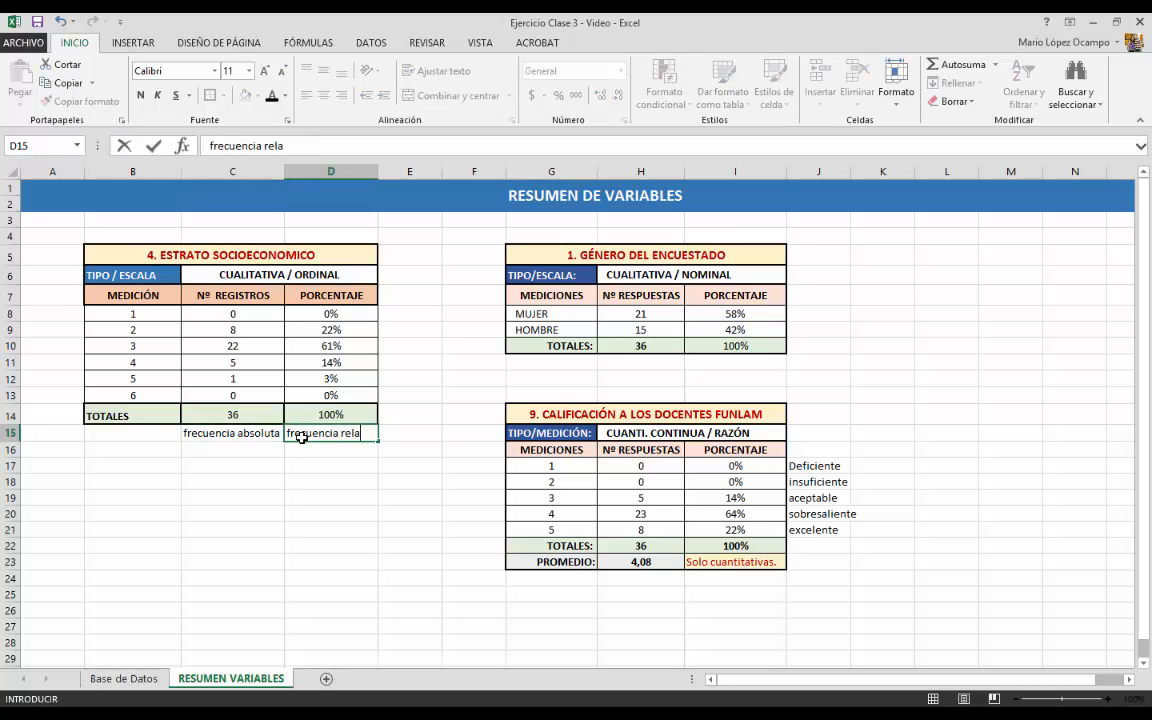
type("tiva")
left_click(265, 450)
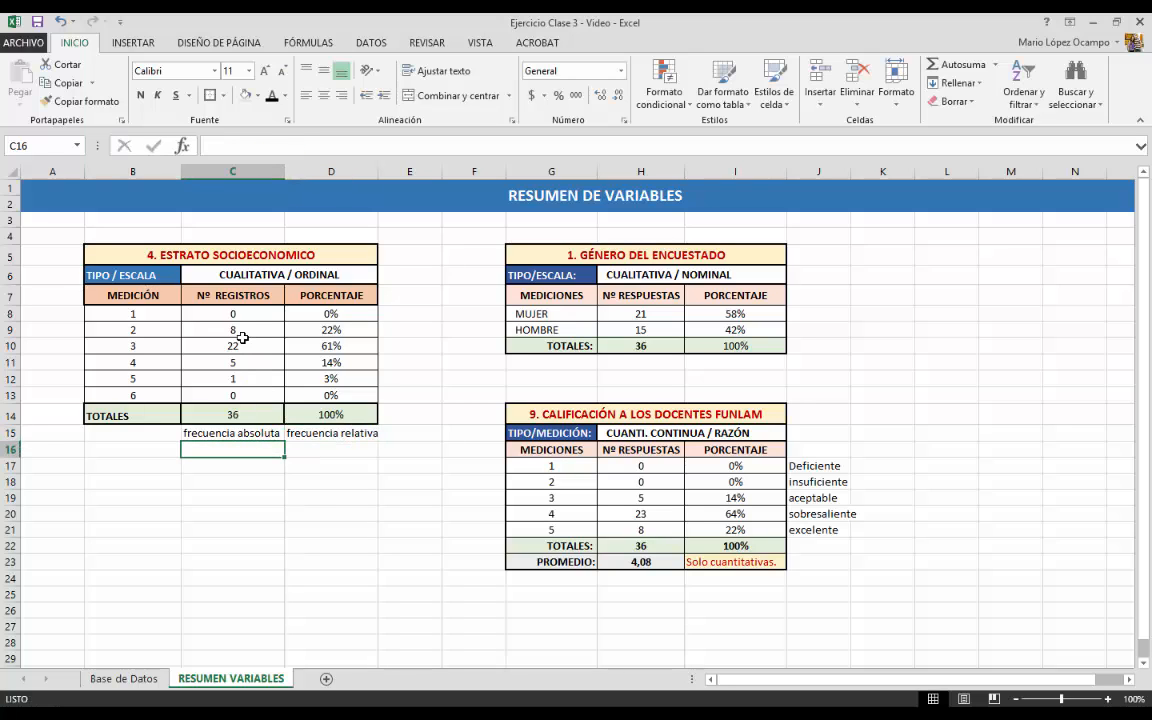